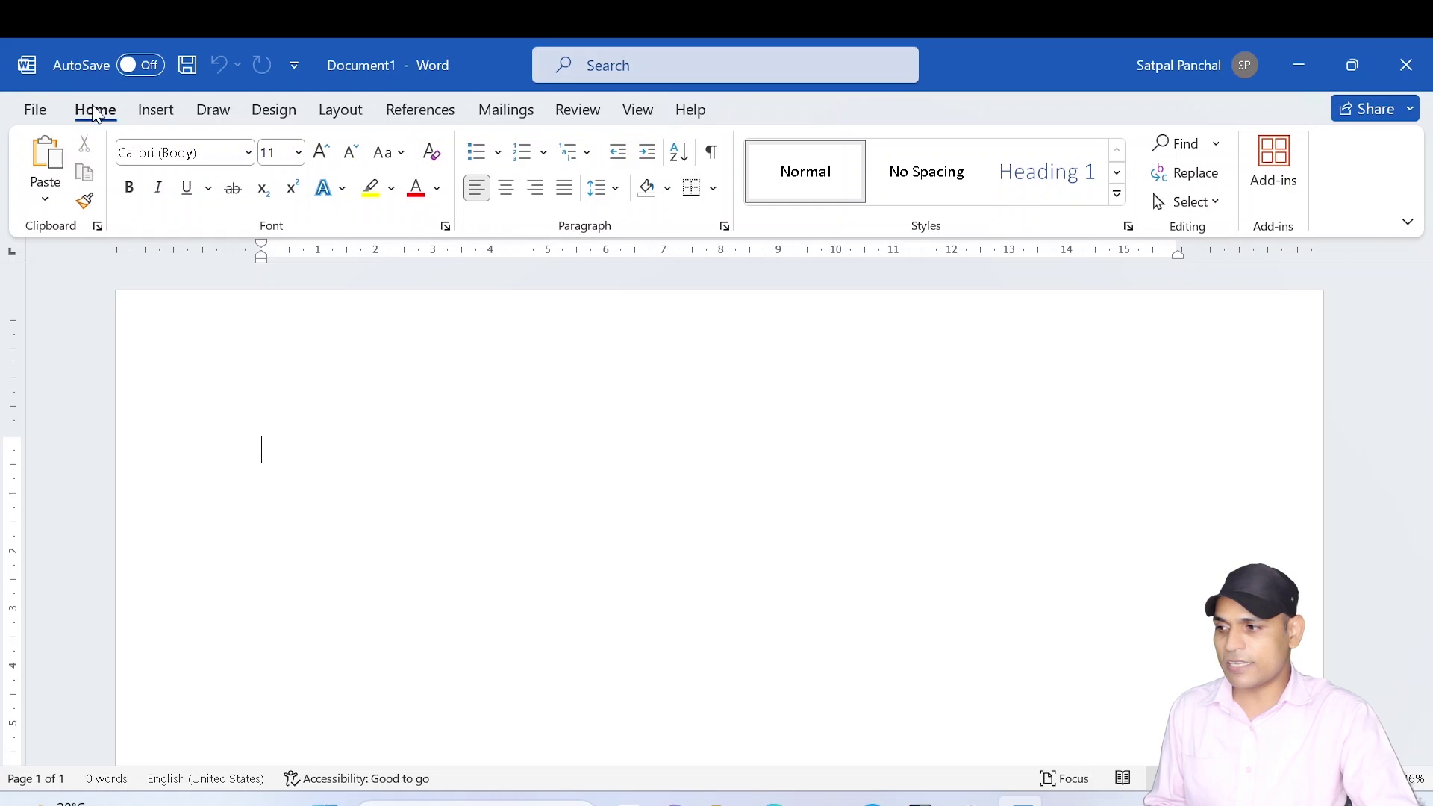
Search online pictures for "computer" and turn off the Creative Commons only filter
left_click(159, 111)
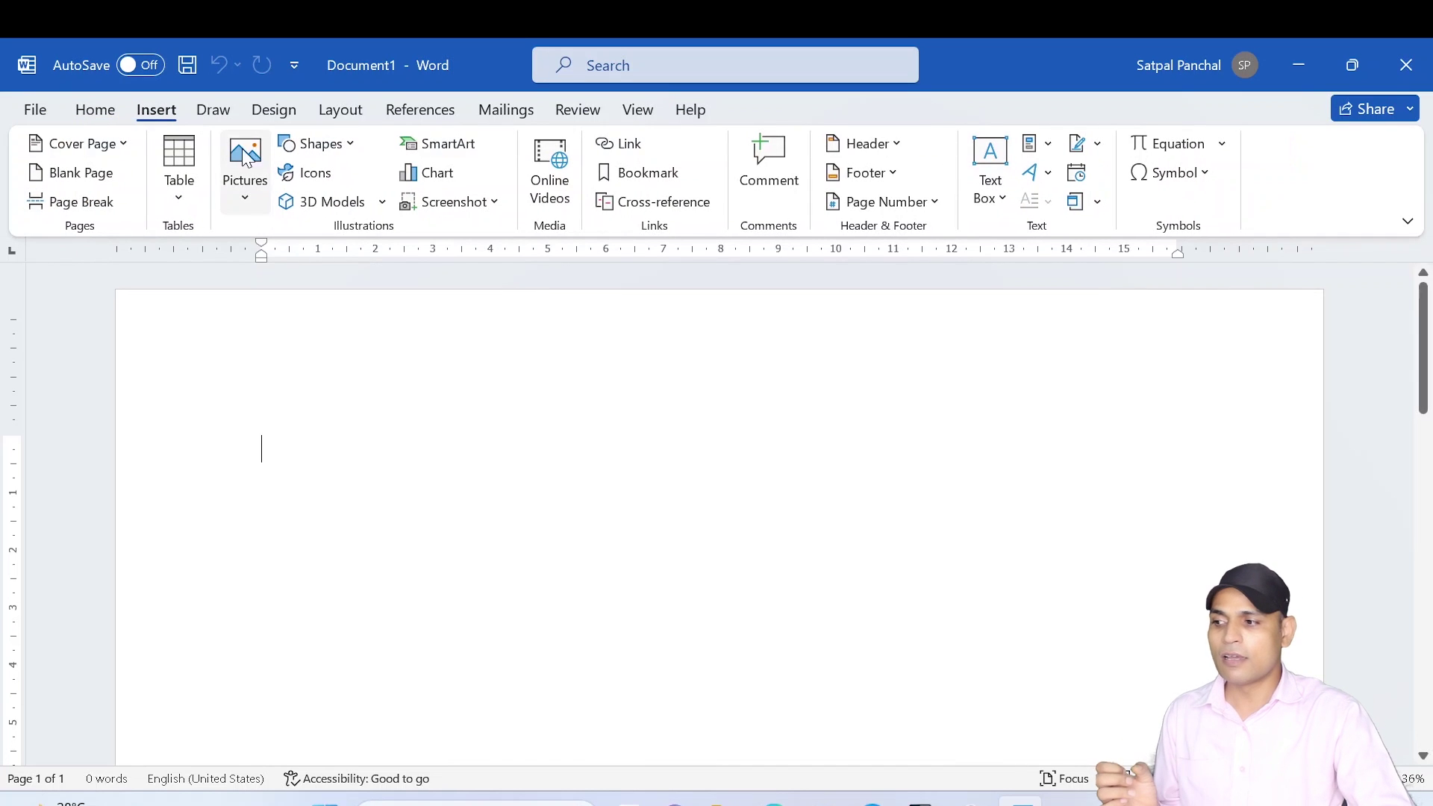
left_click(245, 183)
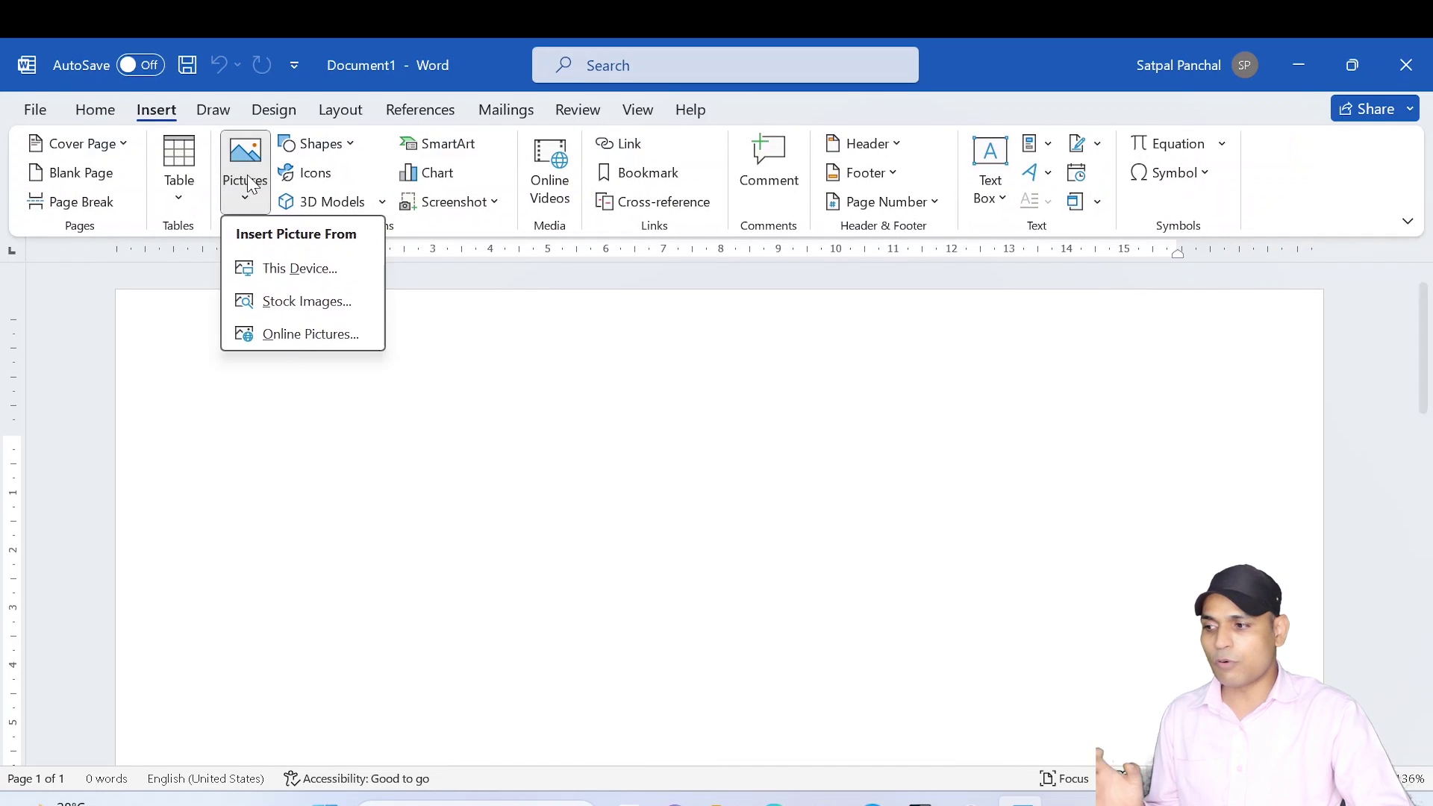
left_click(307, 328)
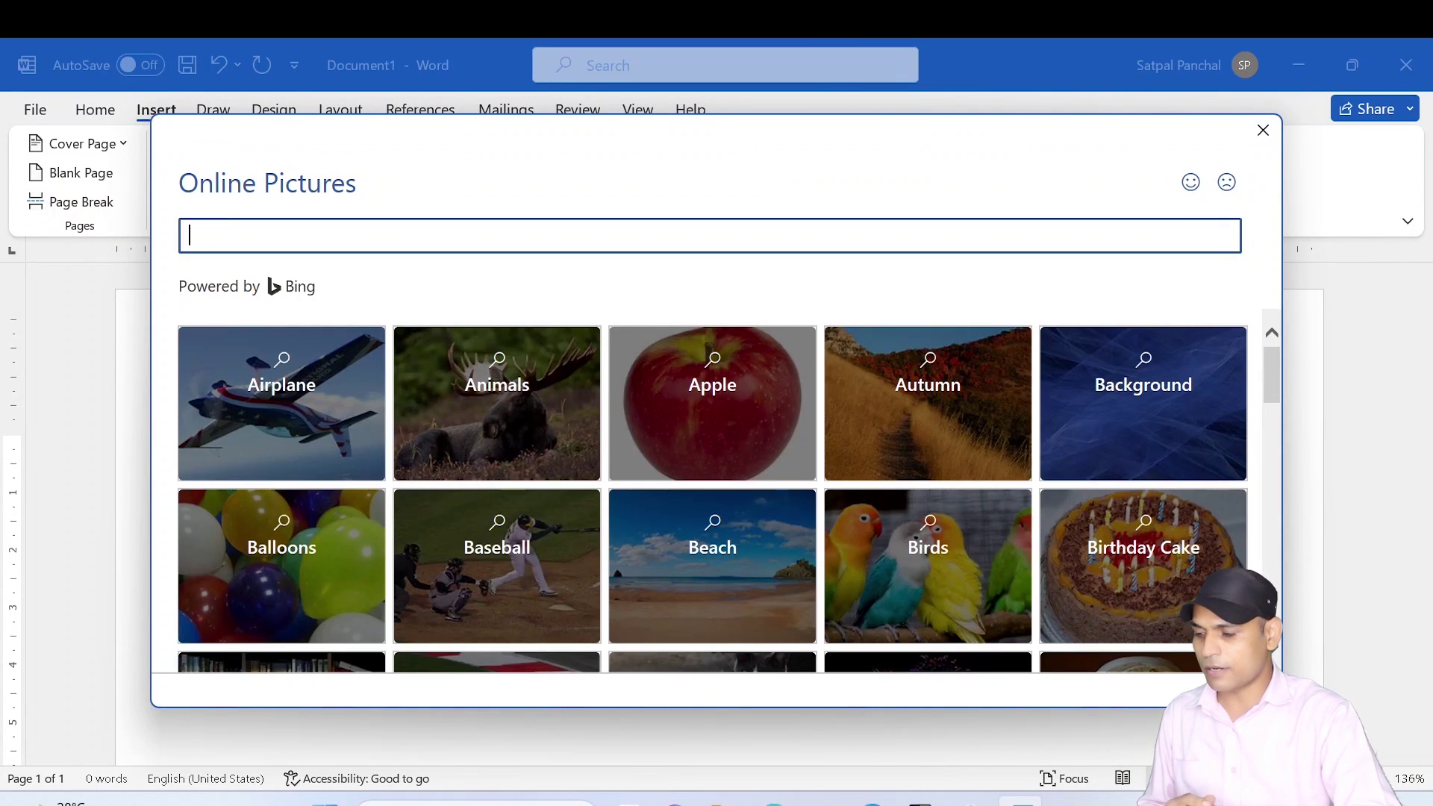
type("computer")
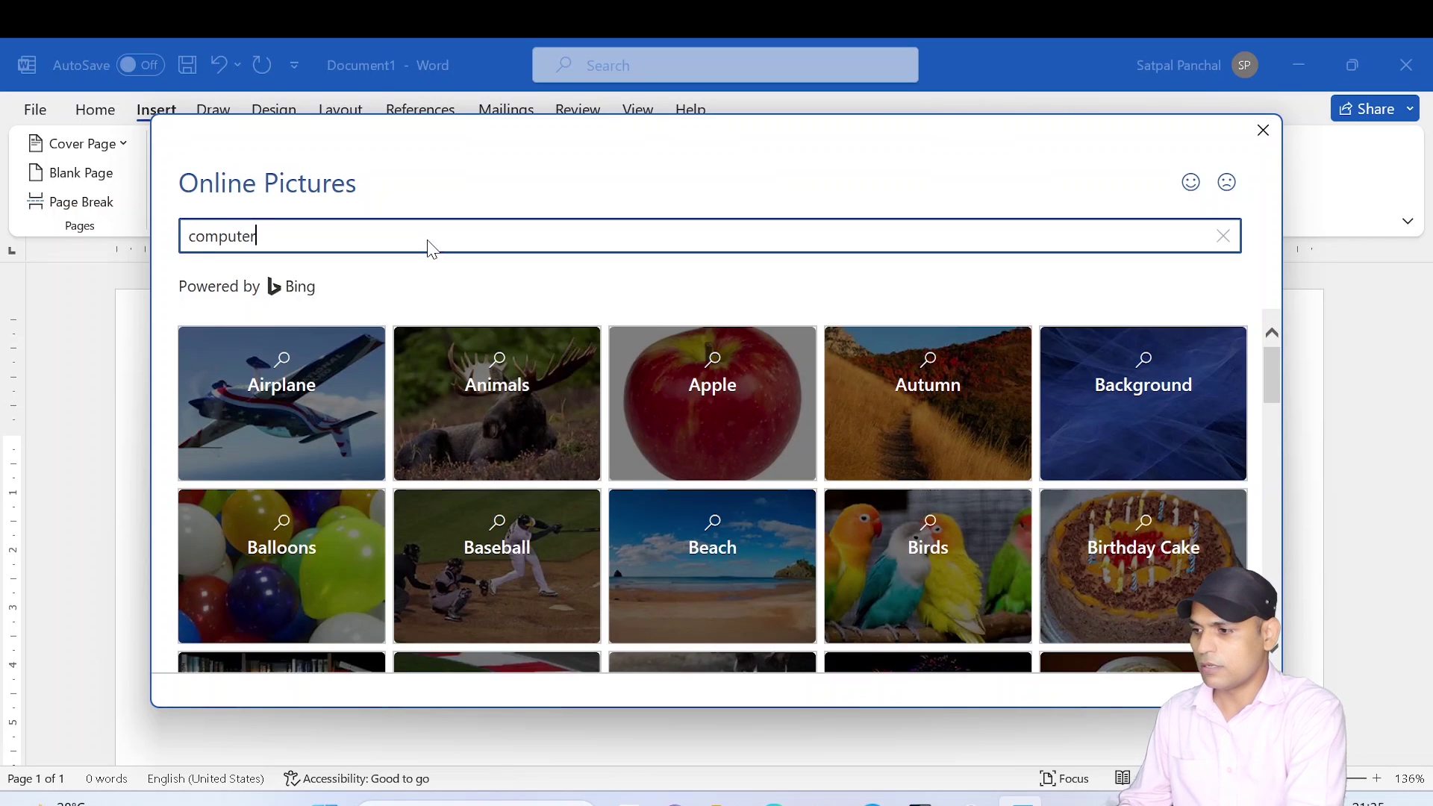
key("Return")
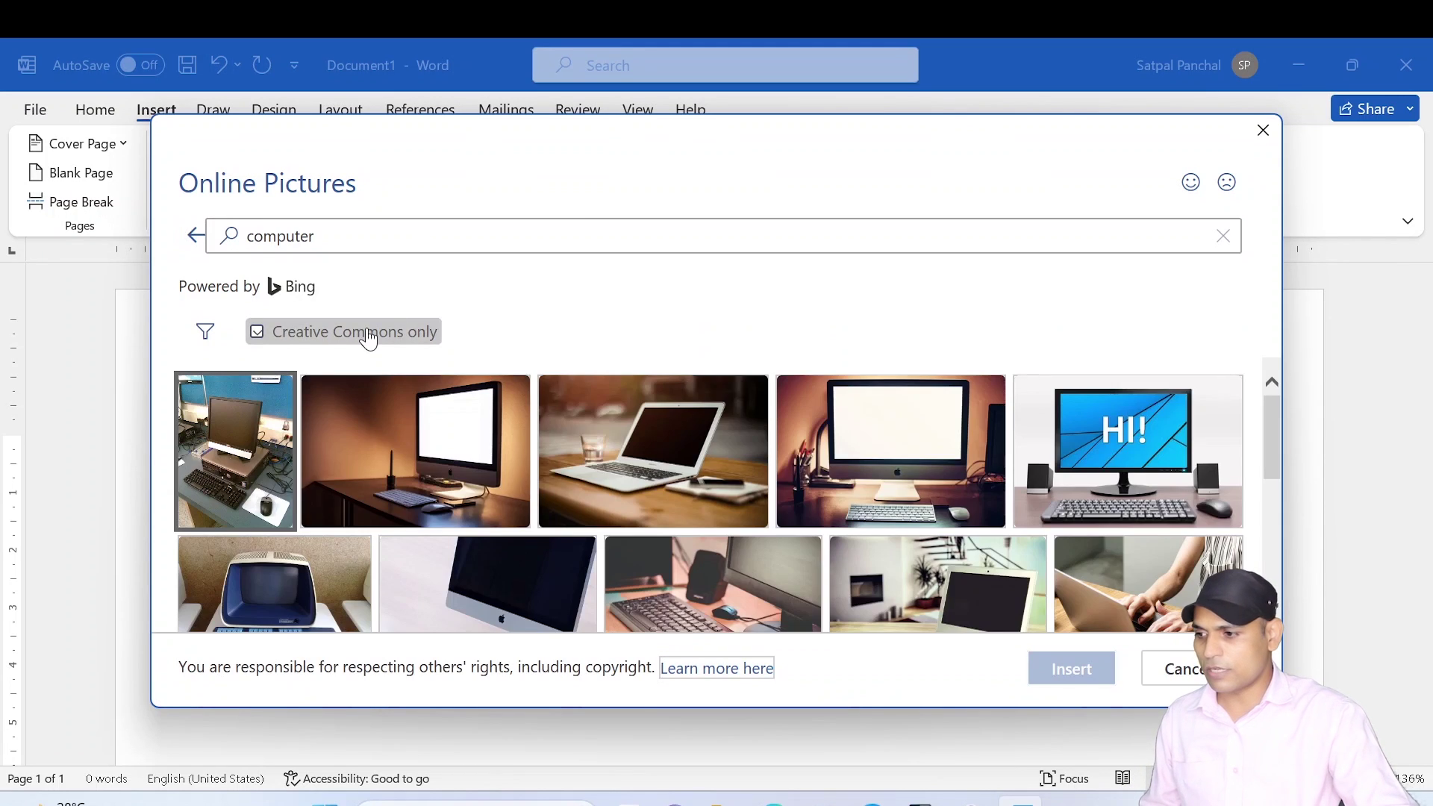
left_click(366, 333)
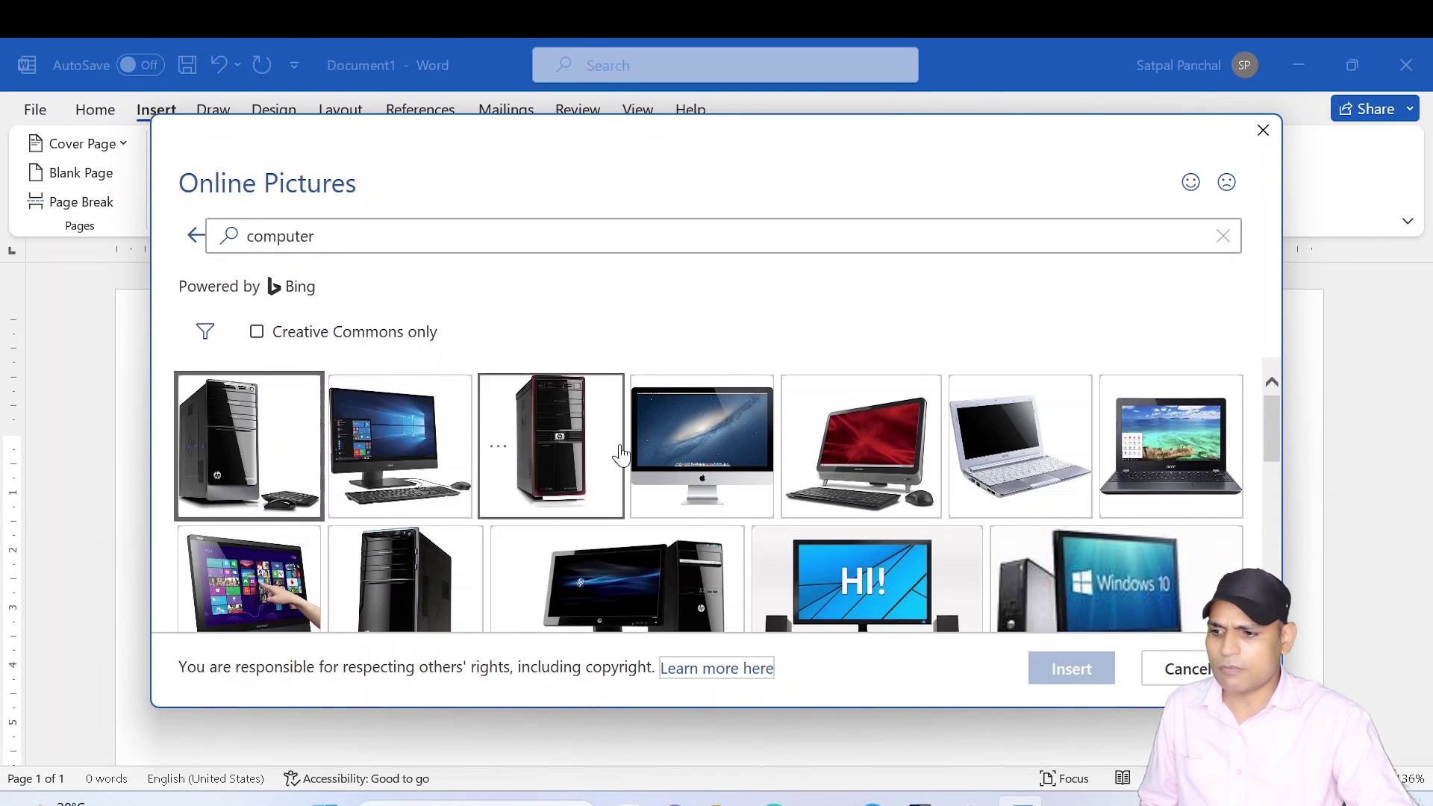
Insert the picture of the beige vintage computer with built-in keyboard on a grey background from the search results
scroll(584, 439, "down", 10)
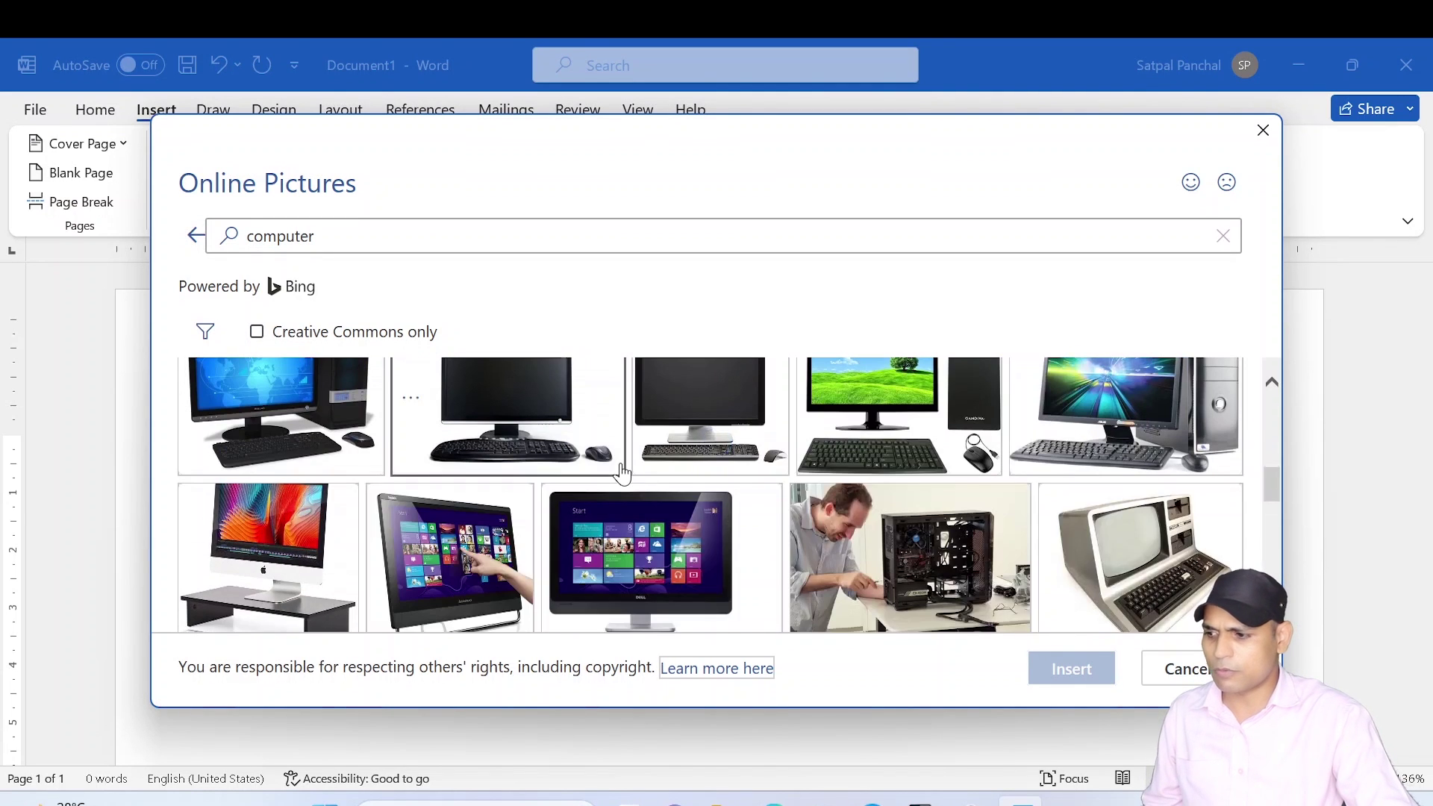
scroll(622, 471, "down", 10)
scroll(651, 464, "down", 10)
scroll(812, 499, "down", 3)
scroll(905, 549, "down", 3)
scroll(821, 544, "down", 10)
scroll(821, 552, "down", 8)
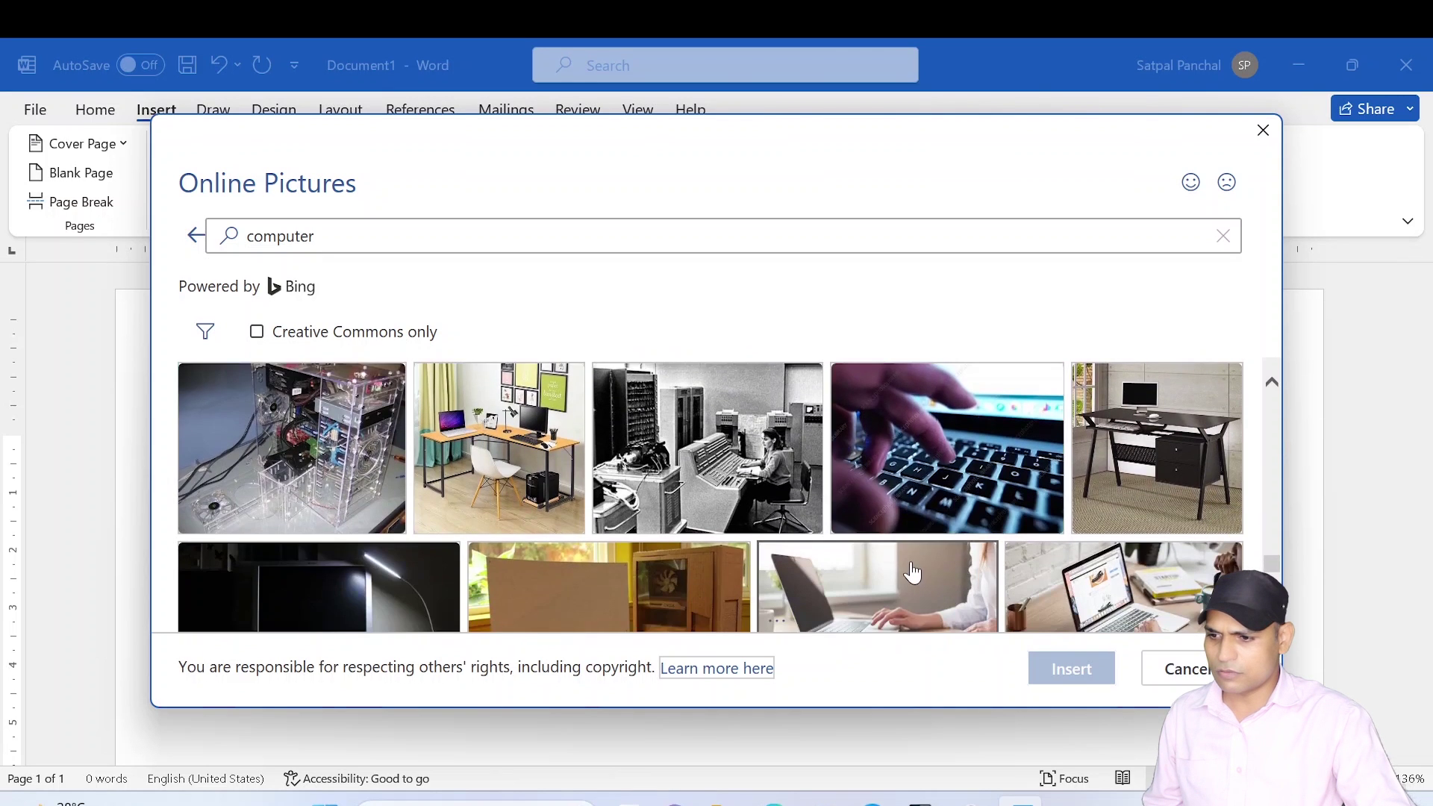
scroll(821, 560, "down", 5)
scroll(679, 534, "down", 5)
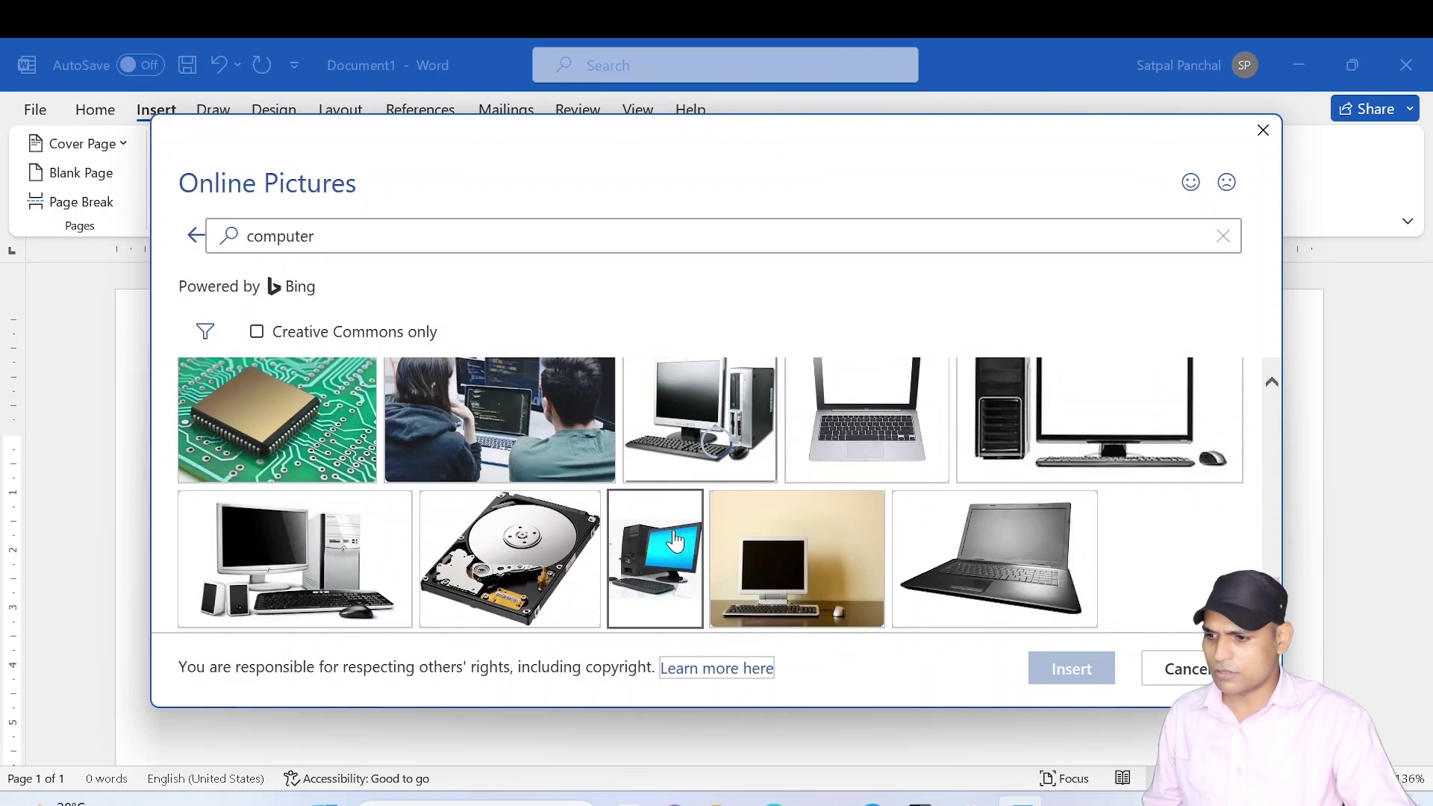
scroll(823, 560, "up", 5)
scroll(823, 561, "up", 3)
left_click(913, 530)
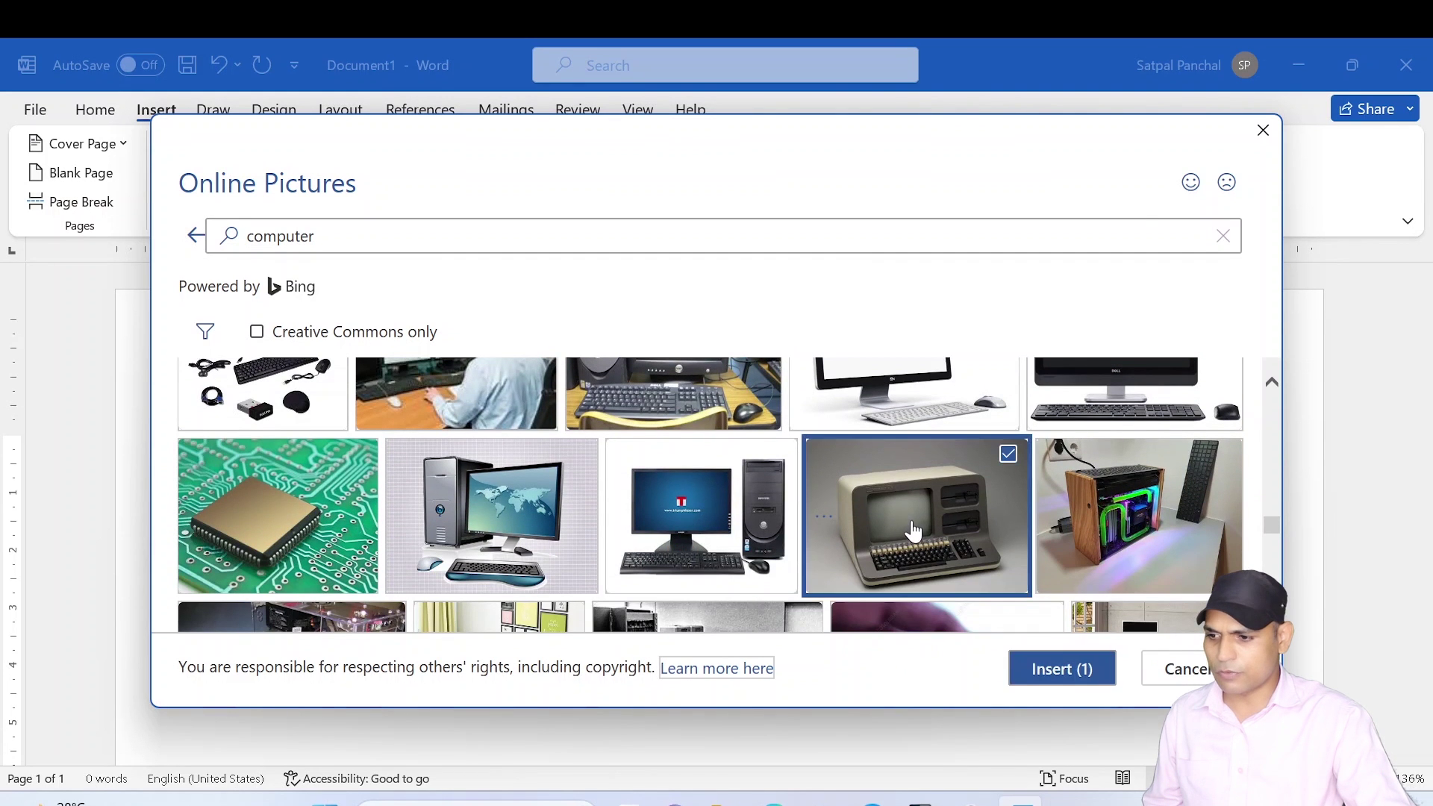
left_click(1053, 670)
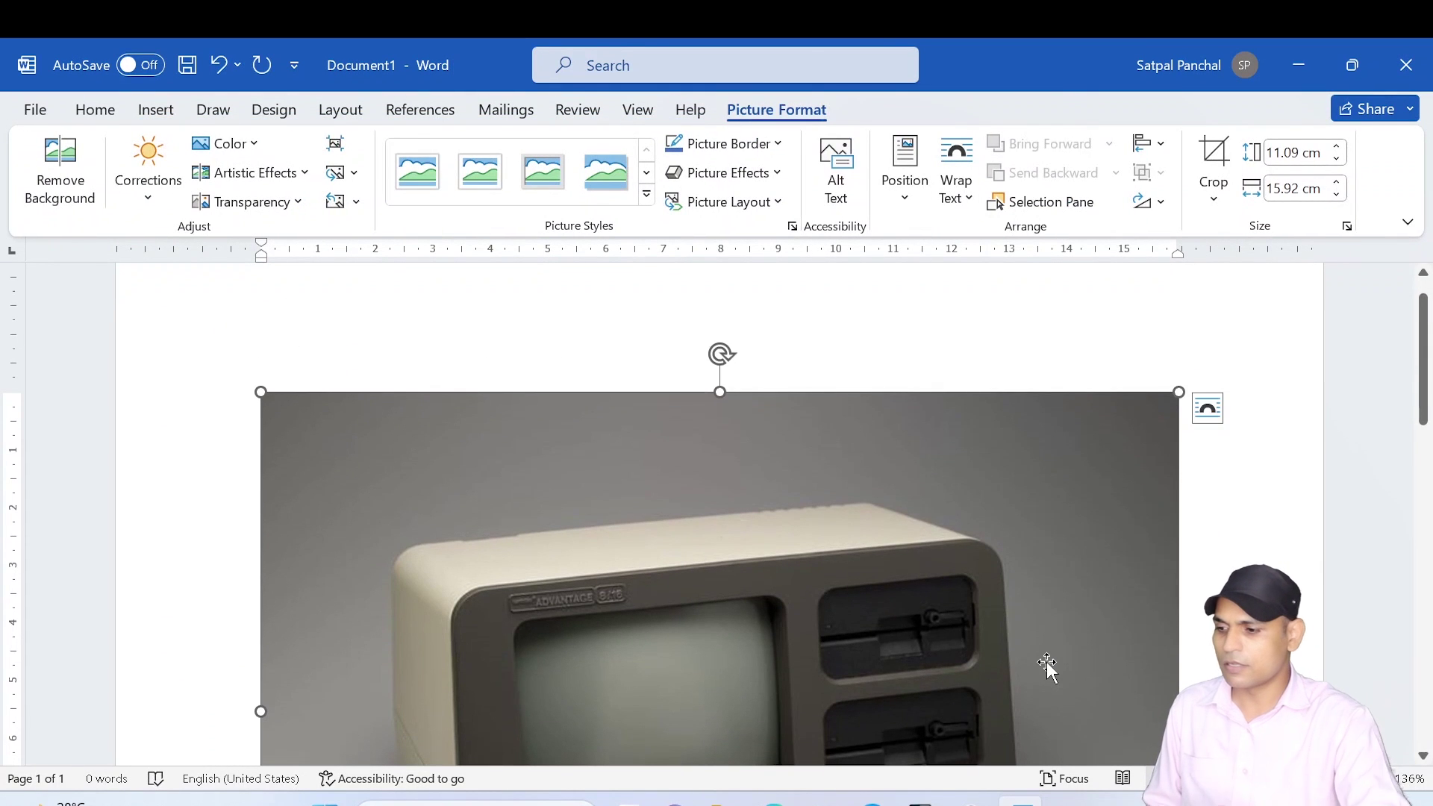
Remove the computer picture's background using the automatic selection and keep the changes
scroll(1027, 535, "down", 3)
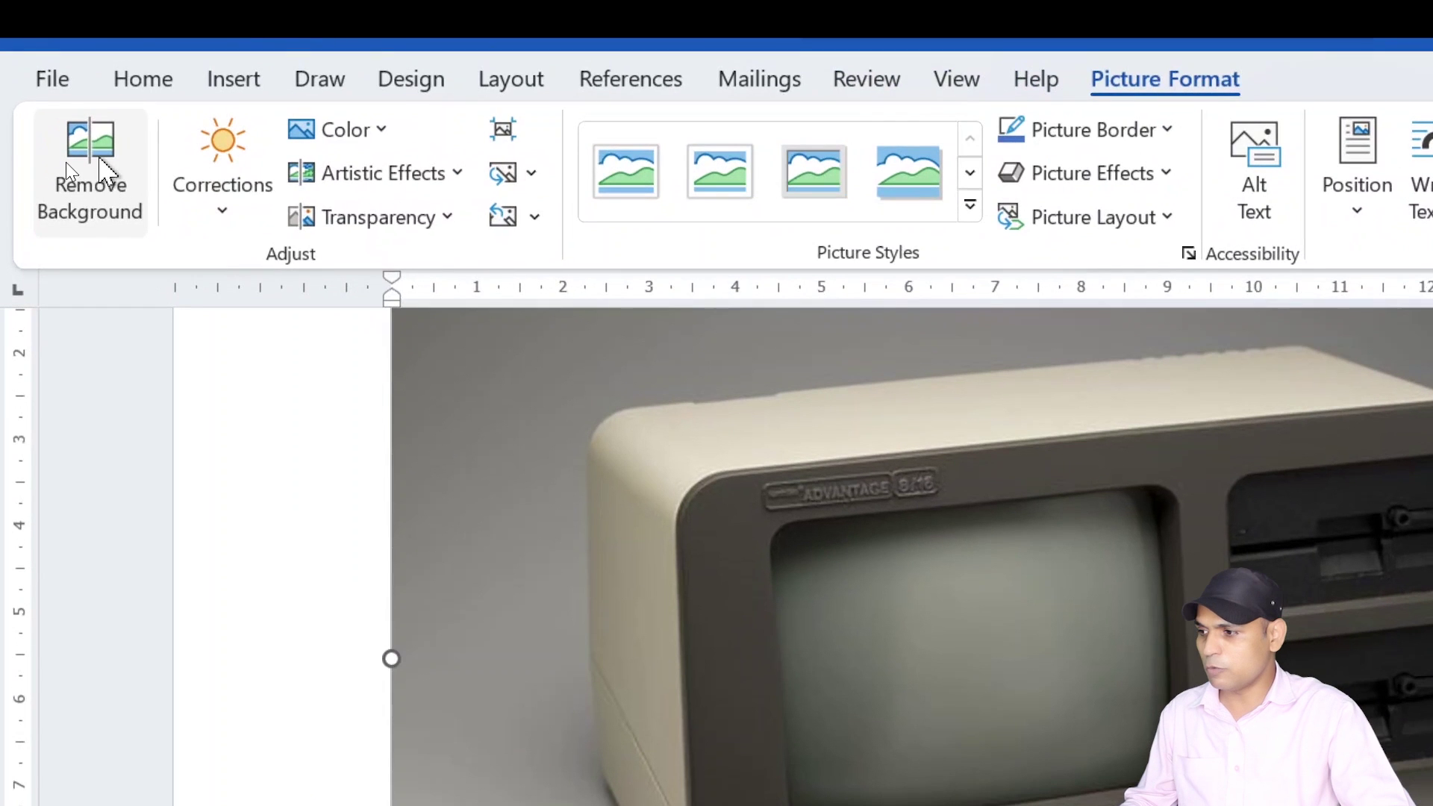
left_click(66, 163)
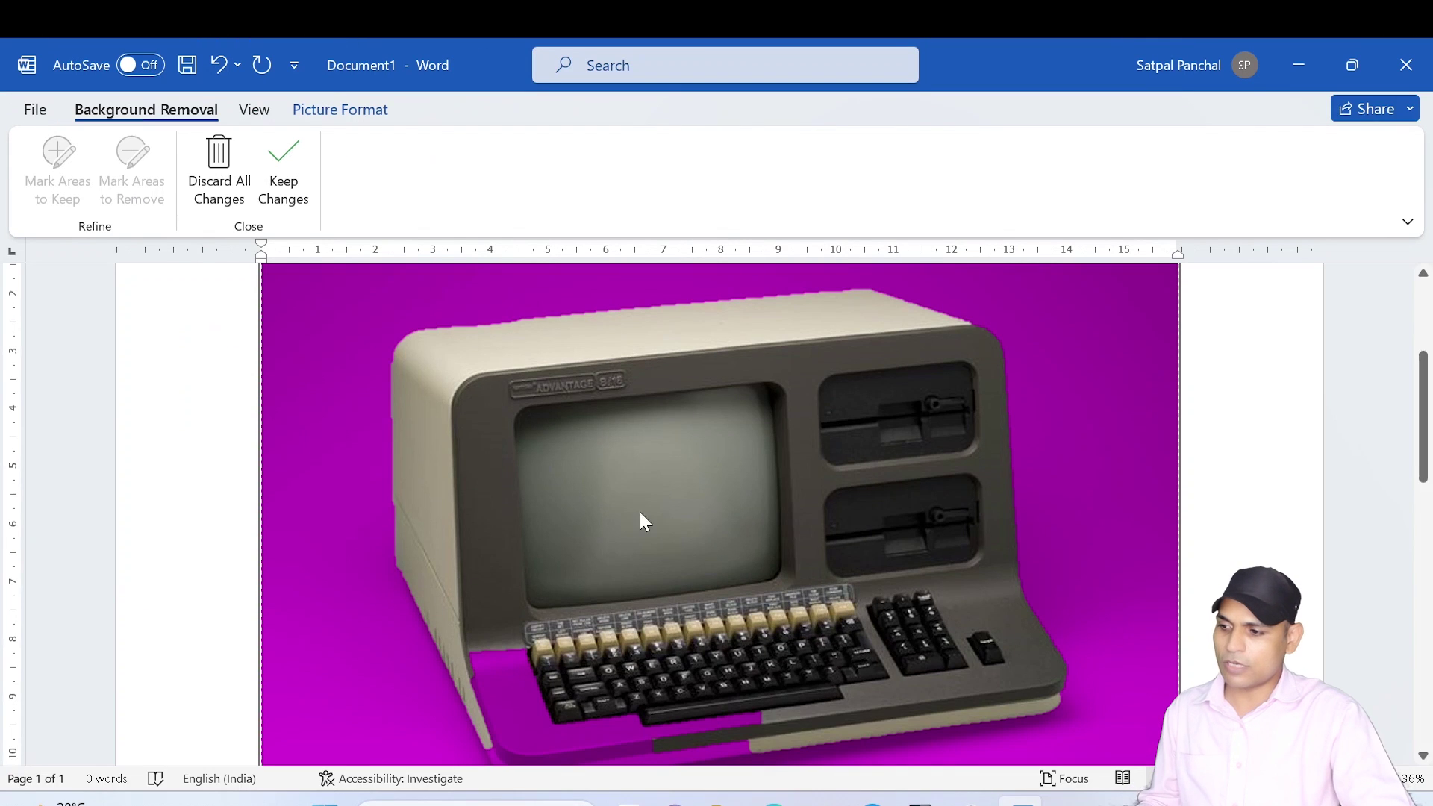
scroll(830, 568, "down", 5)
scroll(829, 583, "up", 2)
scroll(688, 504, "up", 3)
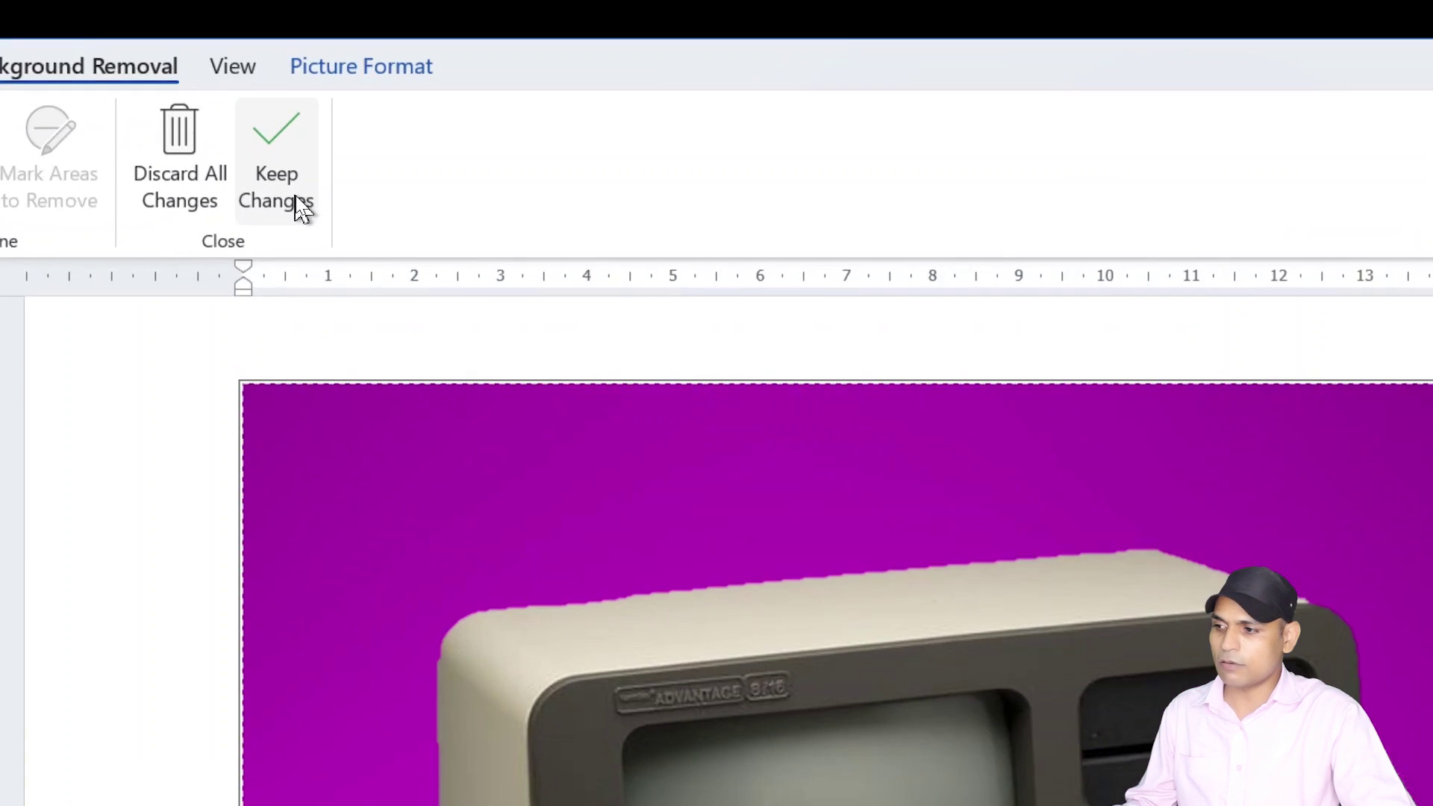
left_click(302, 205)
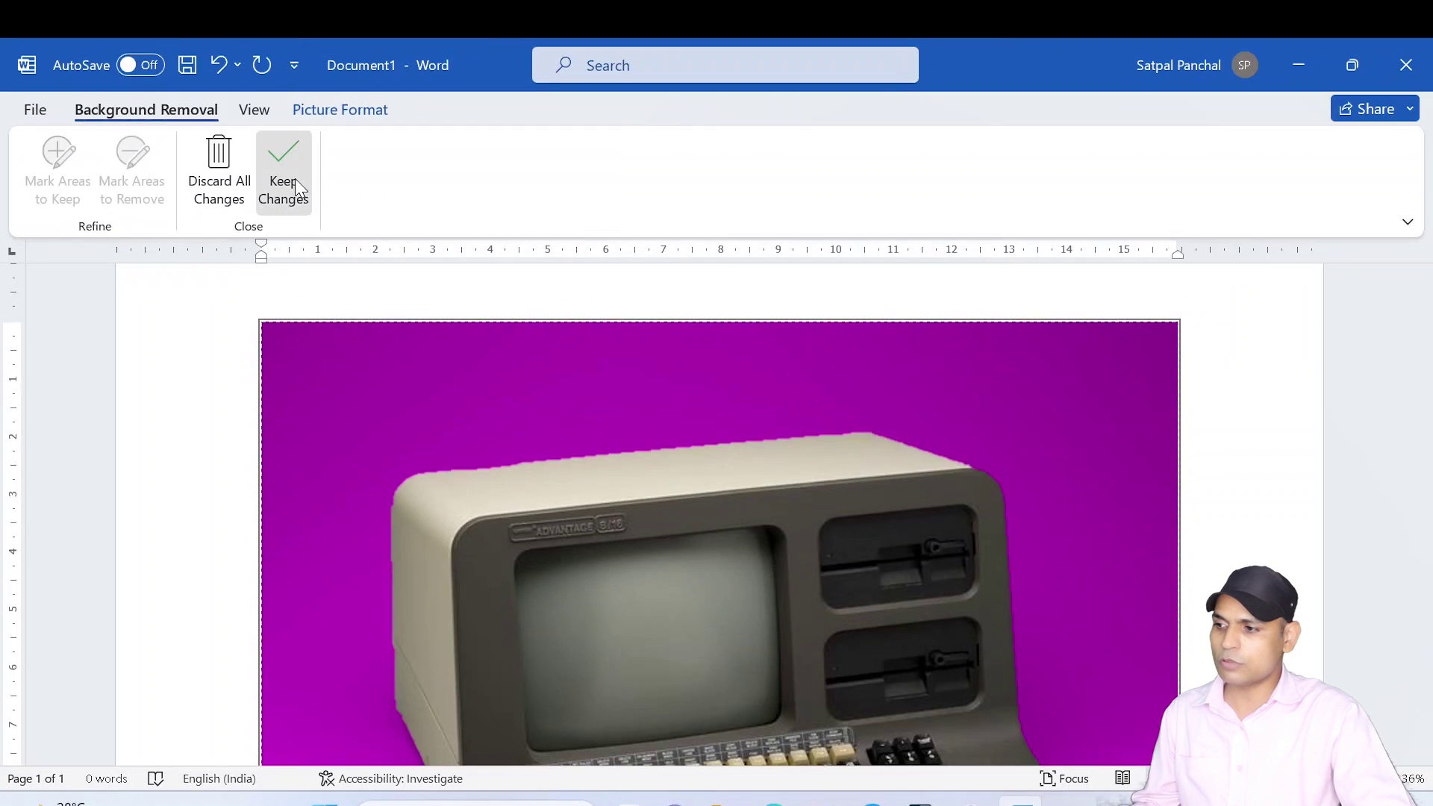
scroll(797, 453, "down", 3)
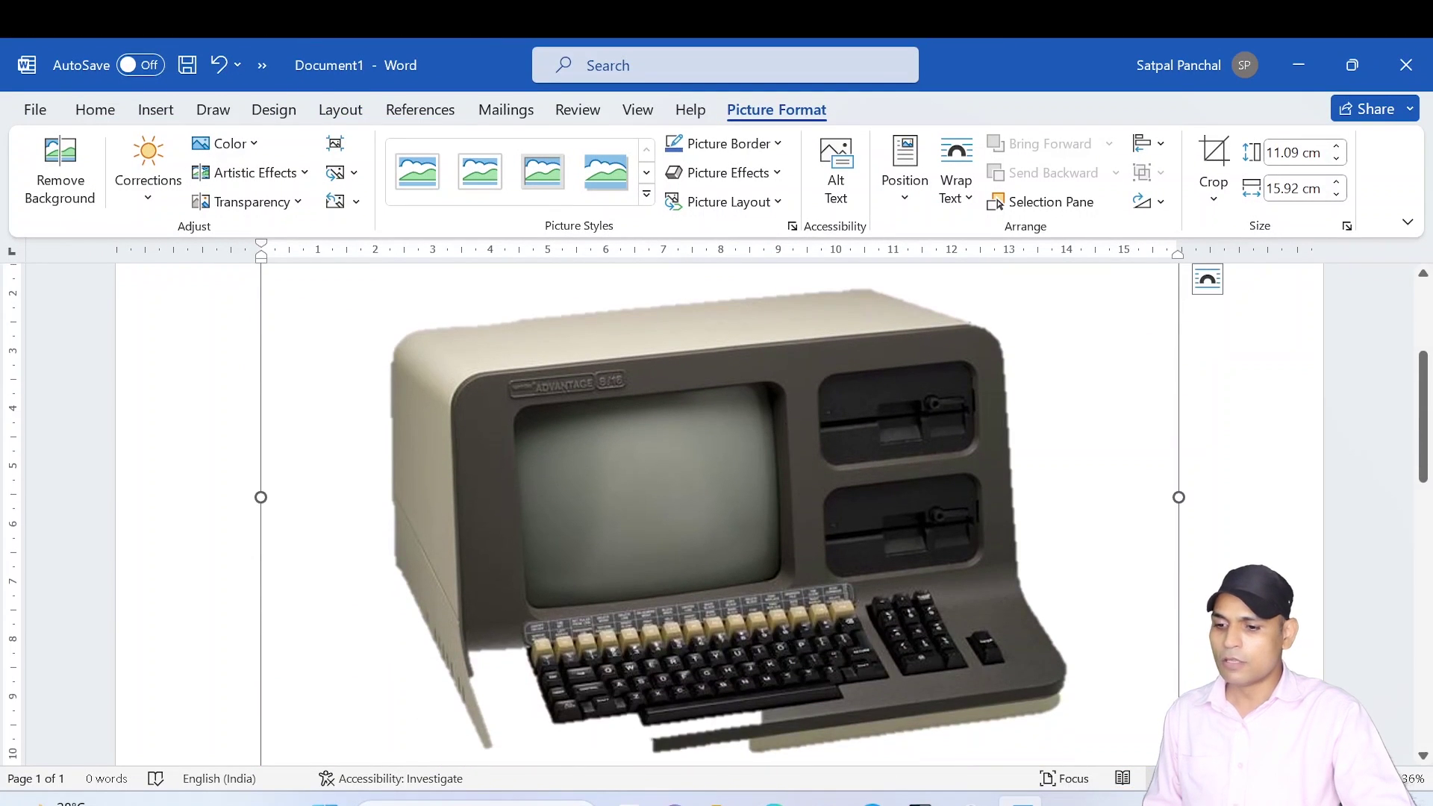
scroll(877, 559, "down", 3)
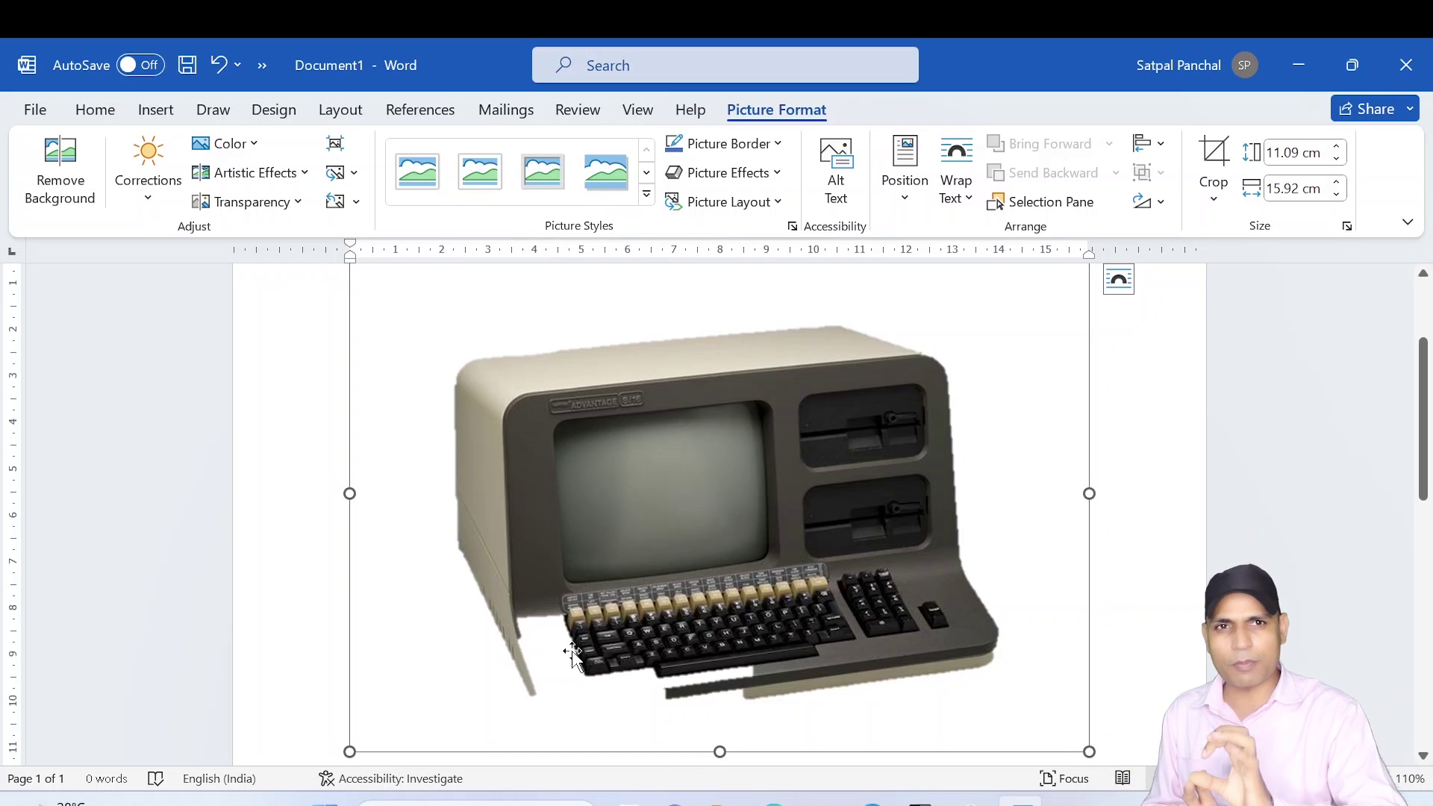
Undo the automatic background removal on the computer picture
key("ctrl+z")
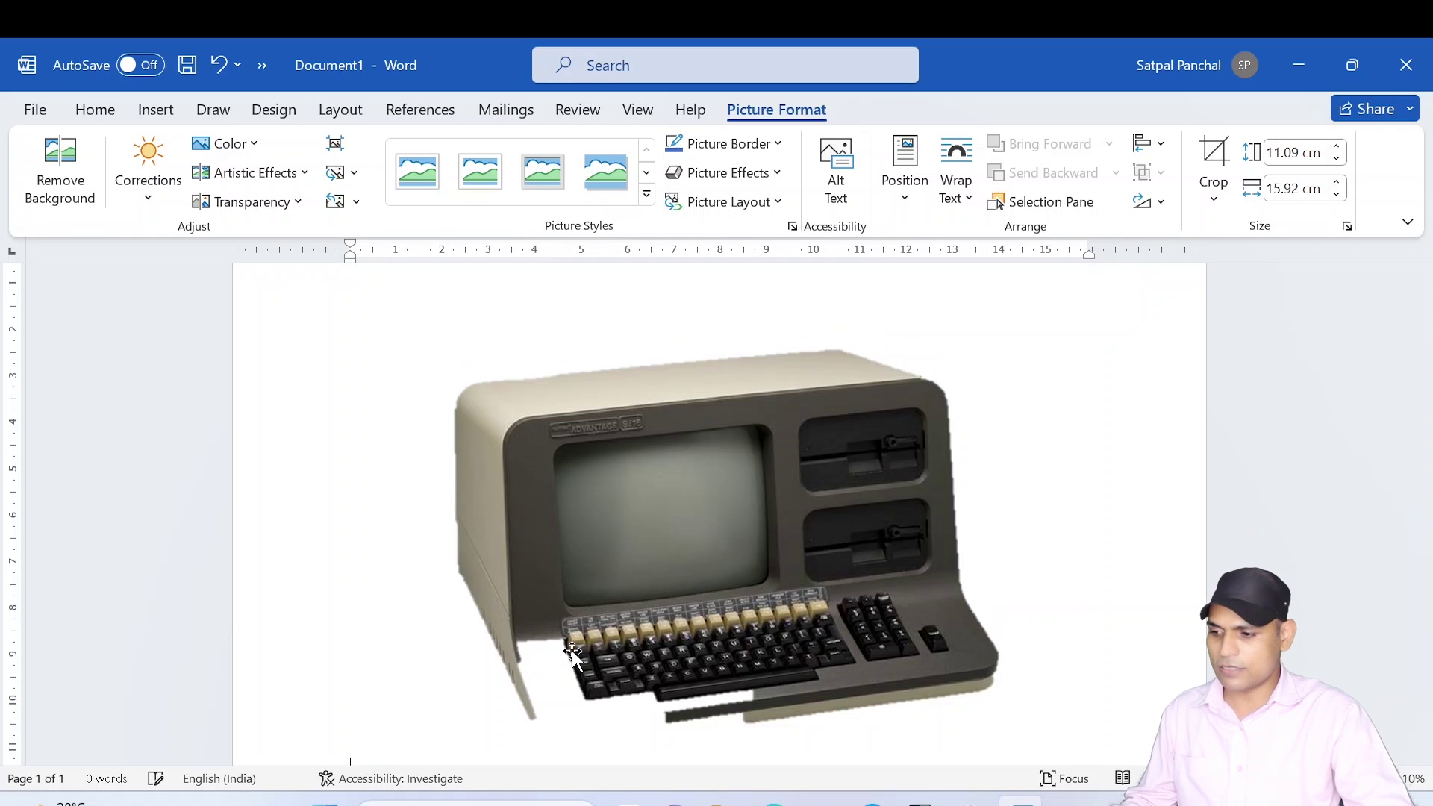
key("ctrl+z")
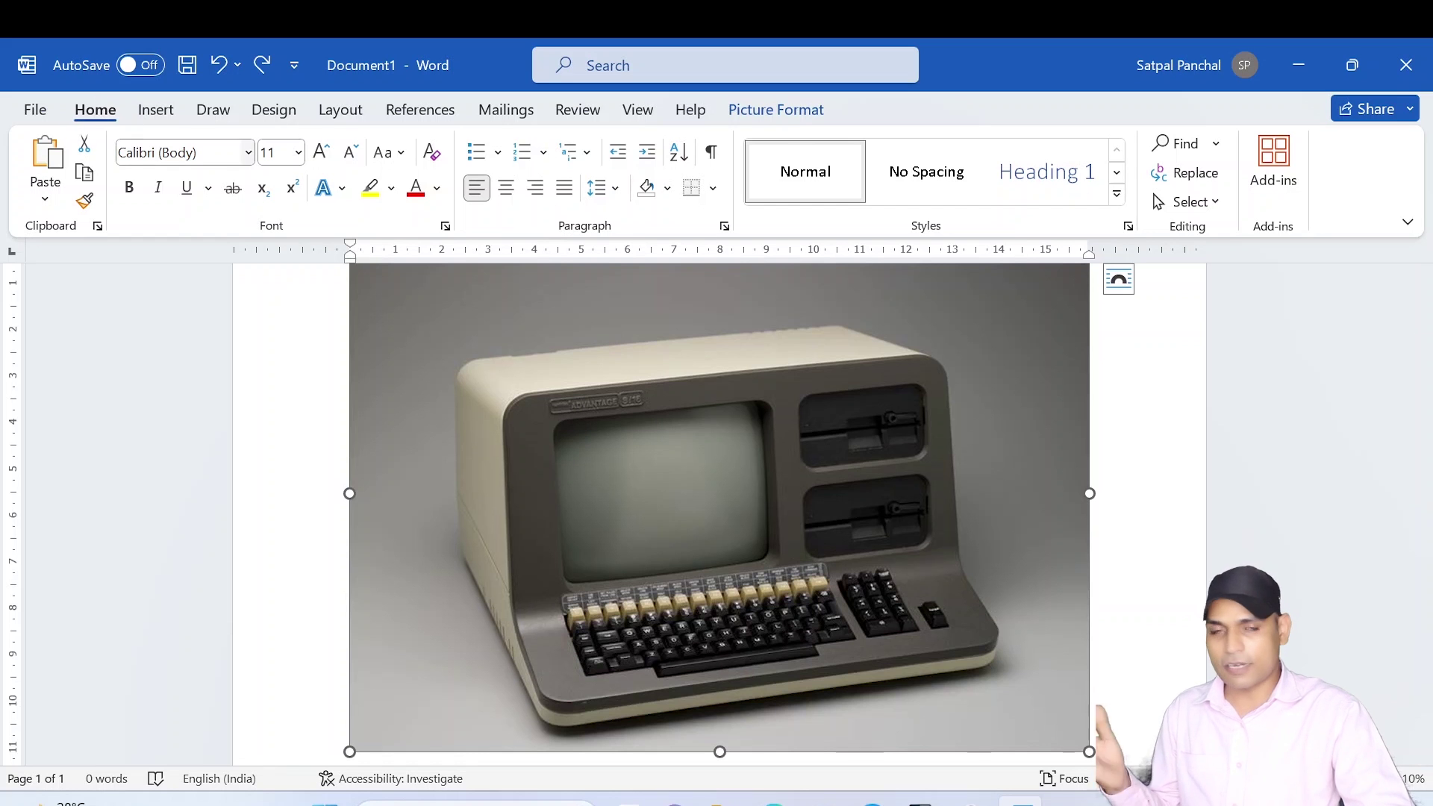
Remove the picture's background, marking the computer's front base and lower edge as areas to keep, and keep the changes
left_click(776, 110)
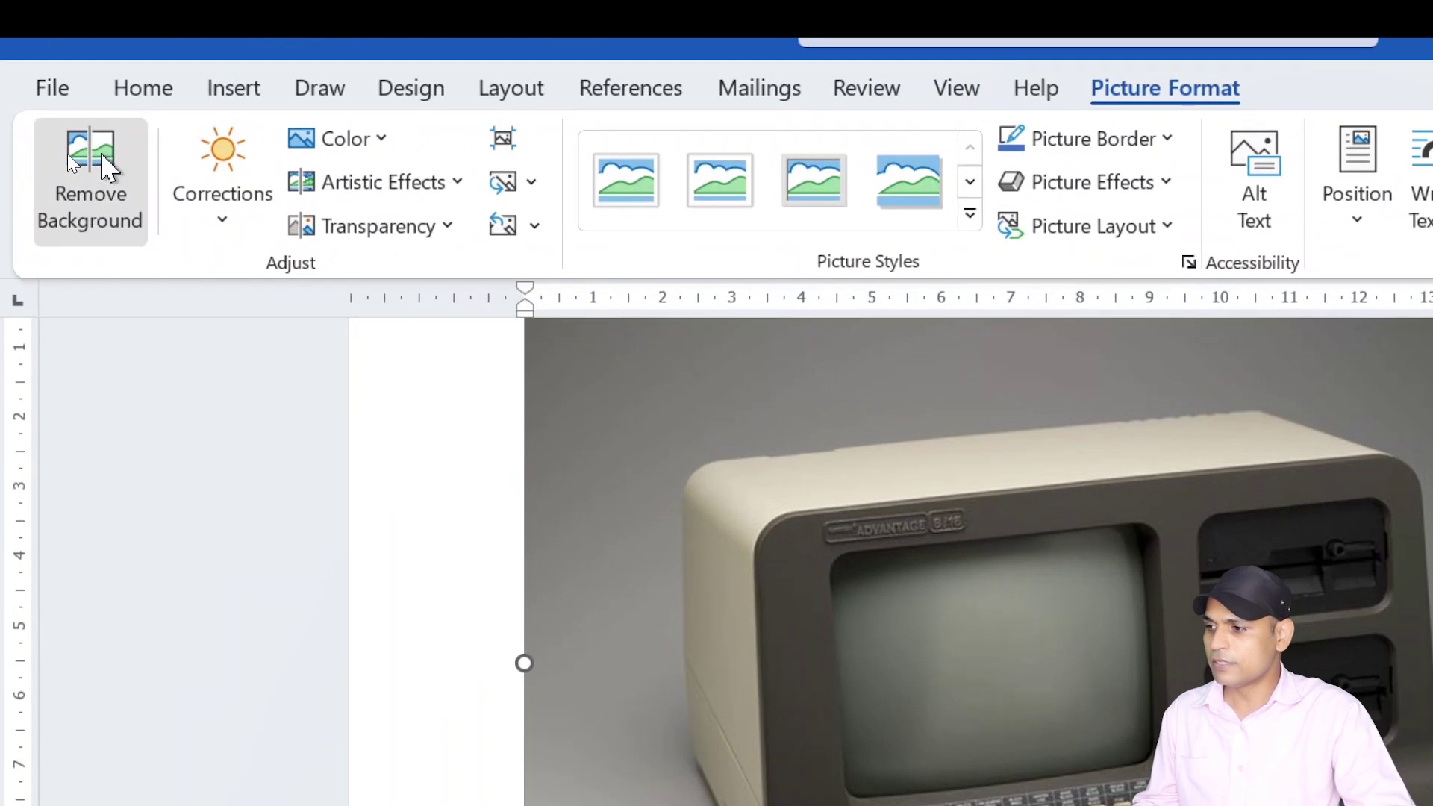
left_click(72, 160)
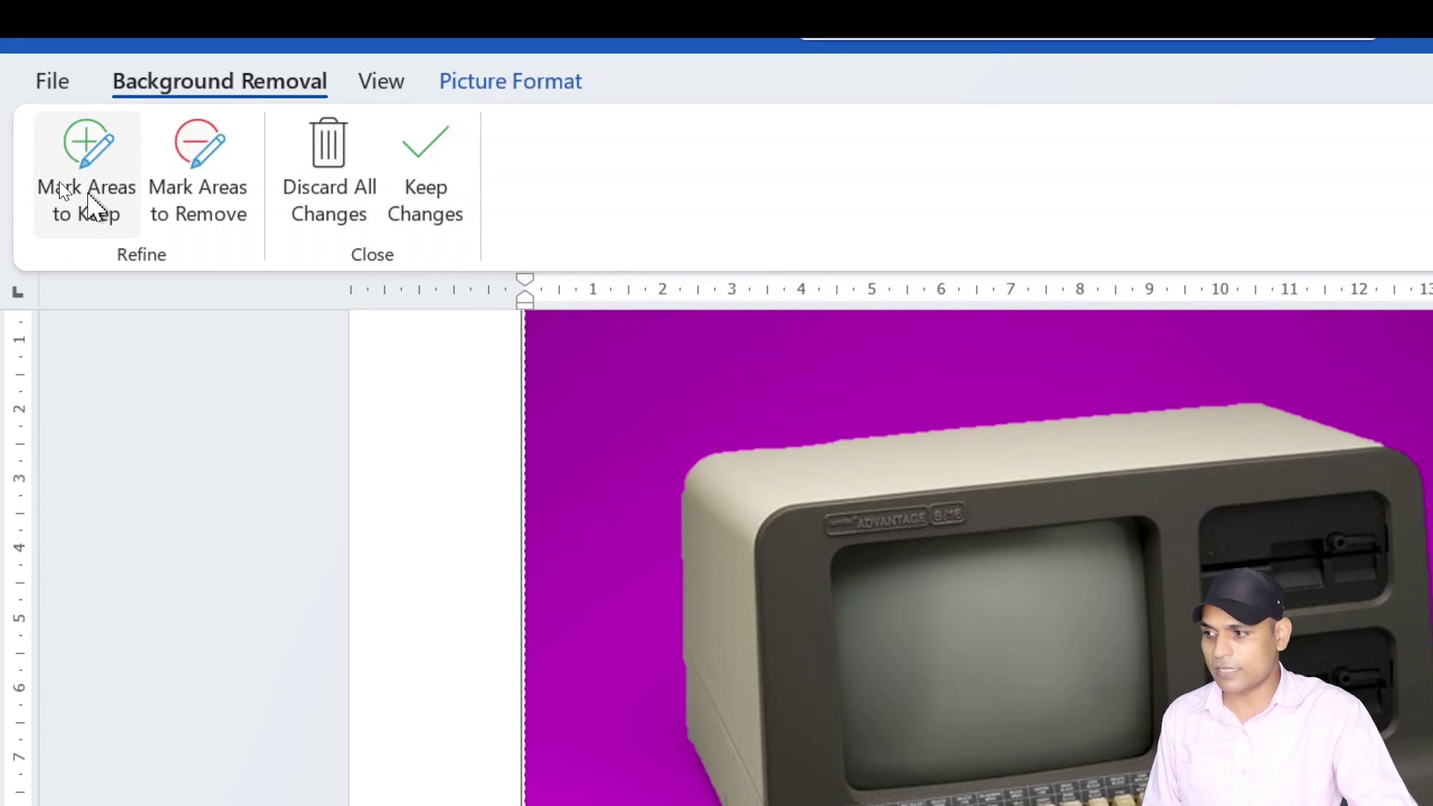
left_click(99, 206)
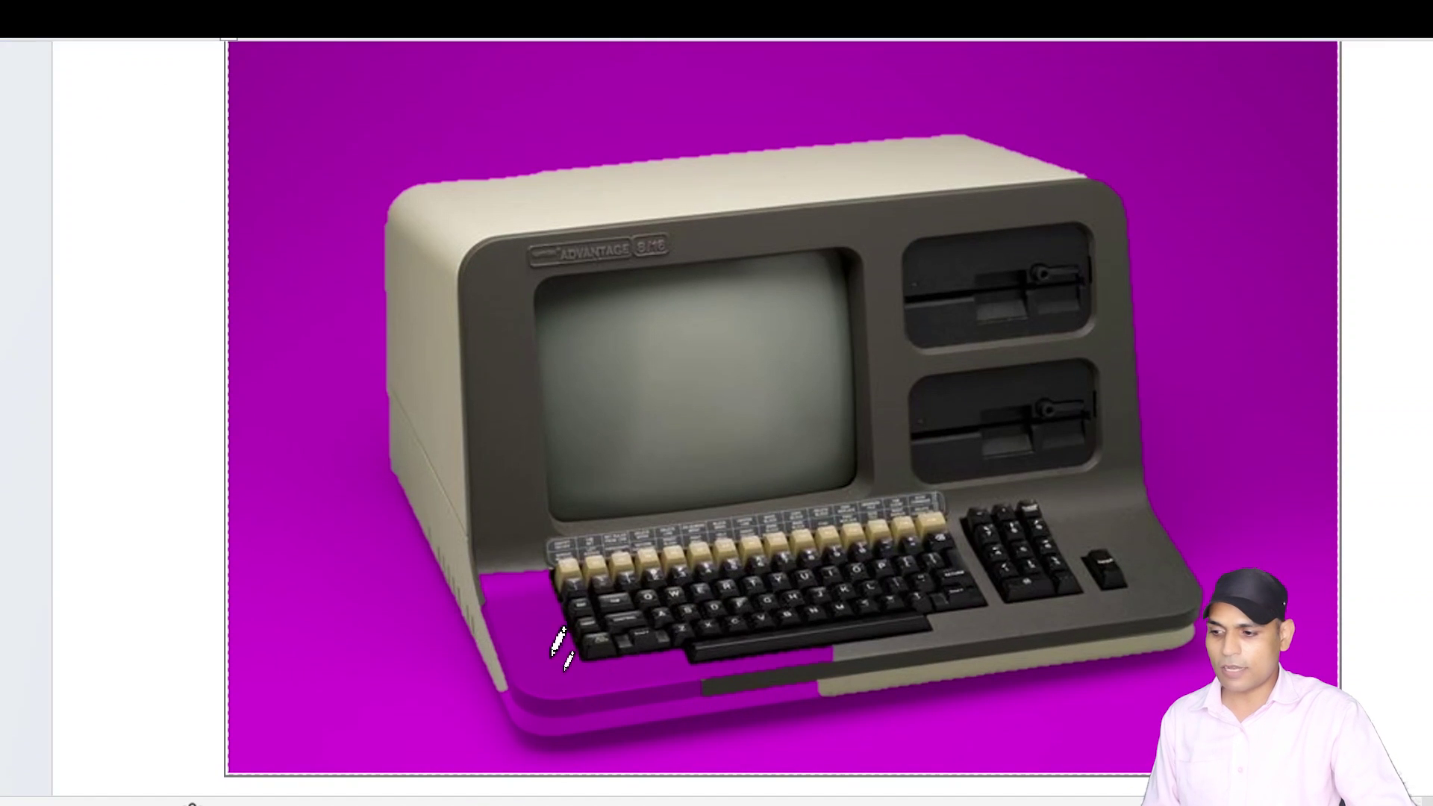
left_click_drag(571, 662, 556, 639)
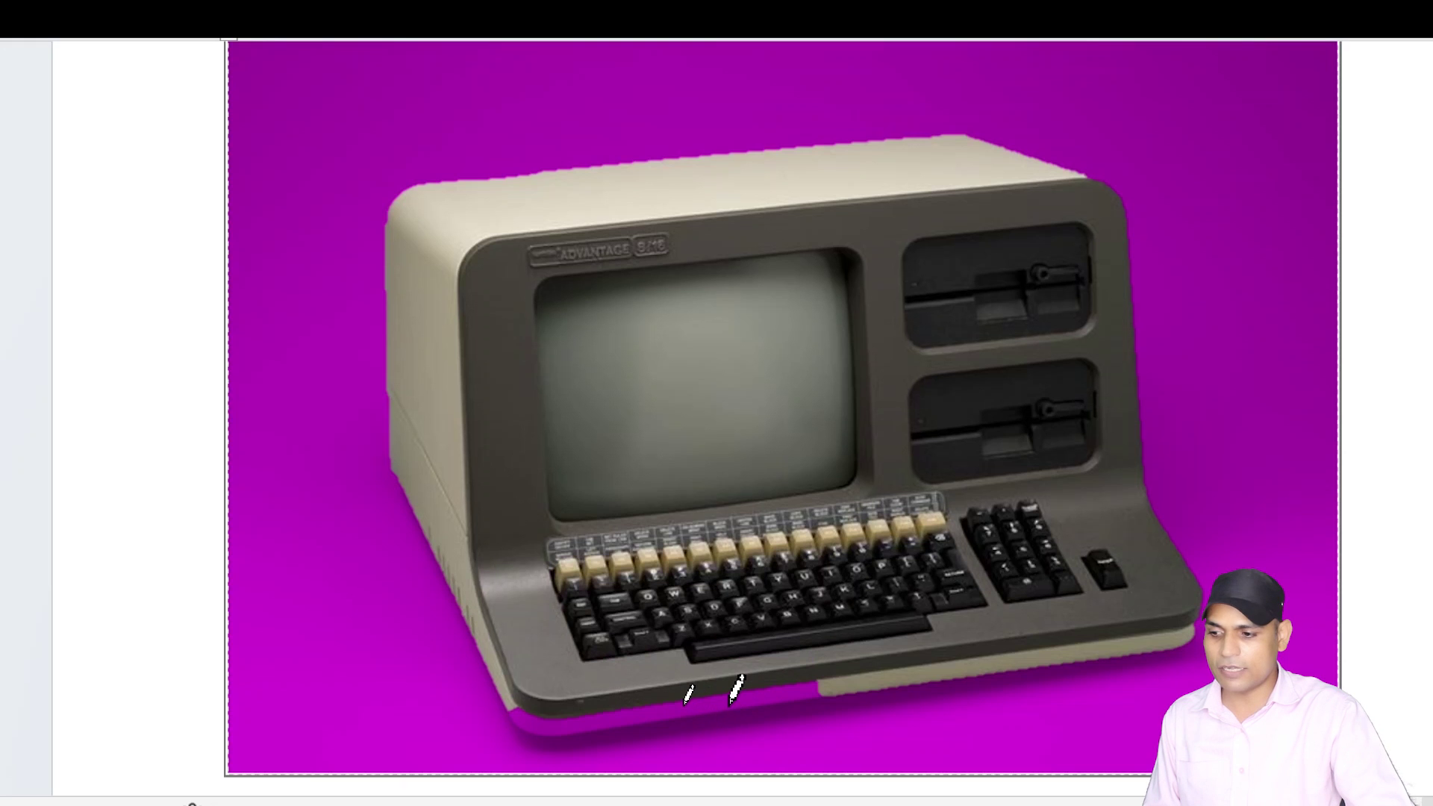
left_click_drag(735, 690, 685, 697)
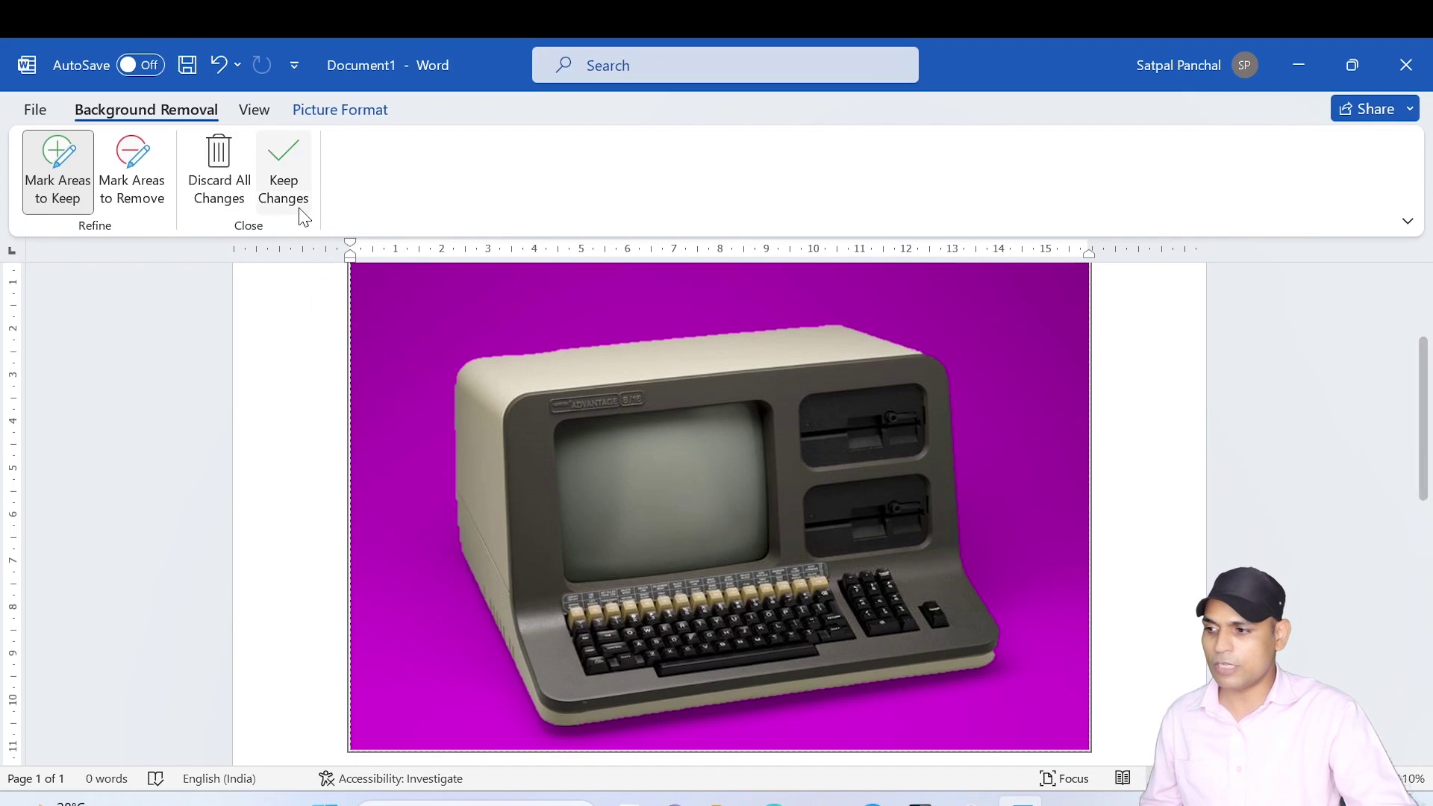
left_click(301, 212)
scroll(854, 564, "down", 1)
scroll(855, 564, "up", 3)
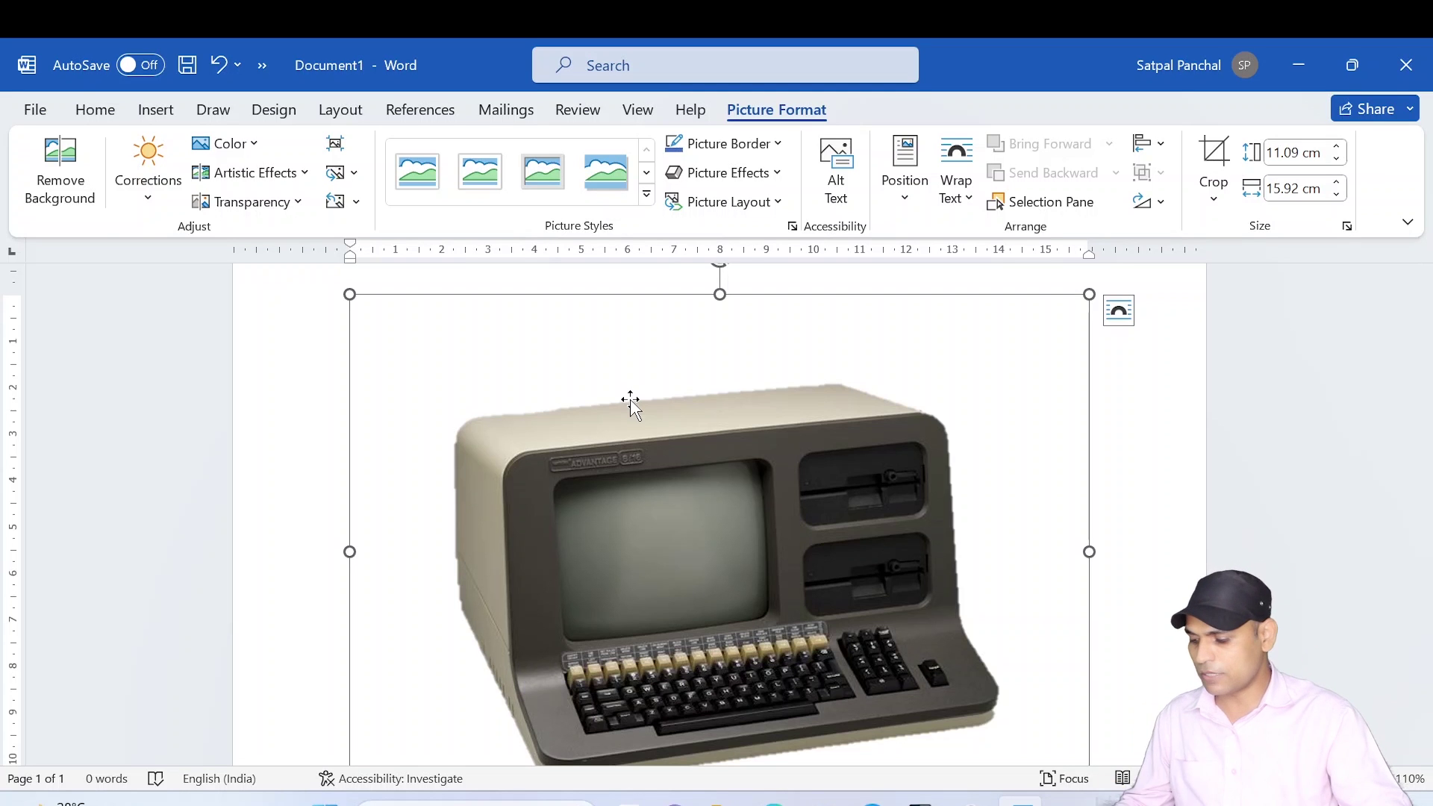
Undo the refined background removal to restore the picture's original grey background
key("alt+j")
key("p")
key("e")
key("Escape")
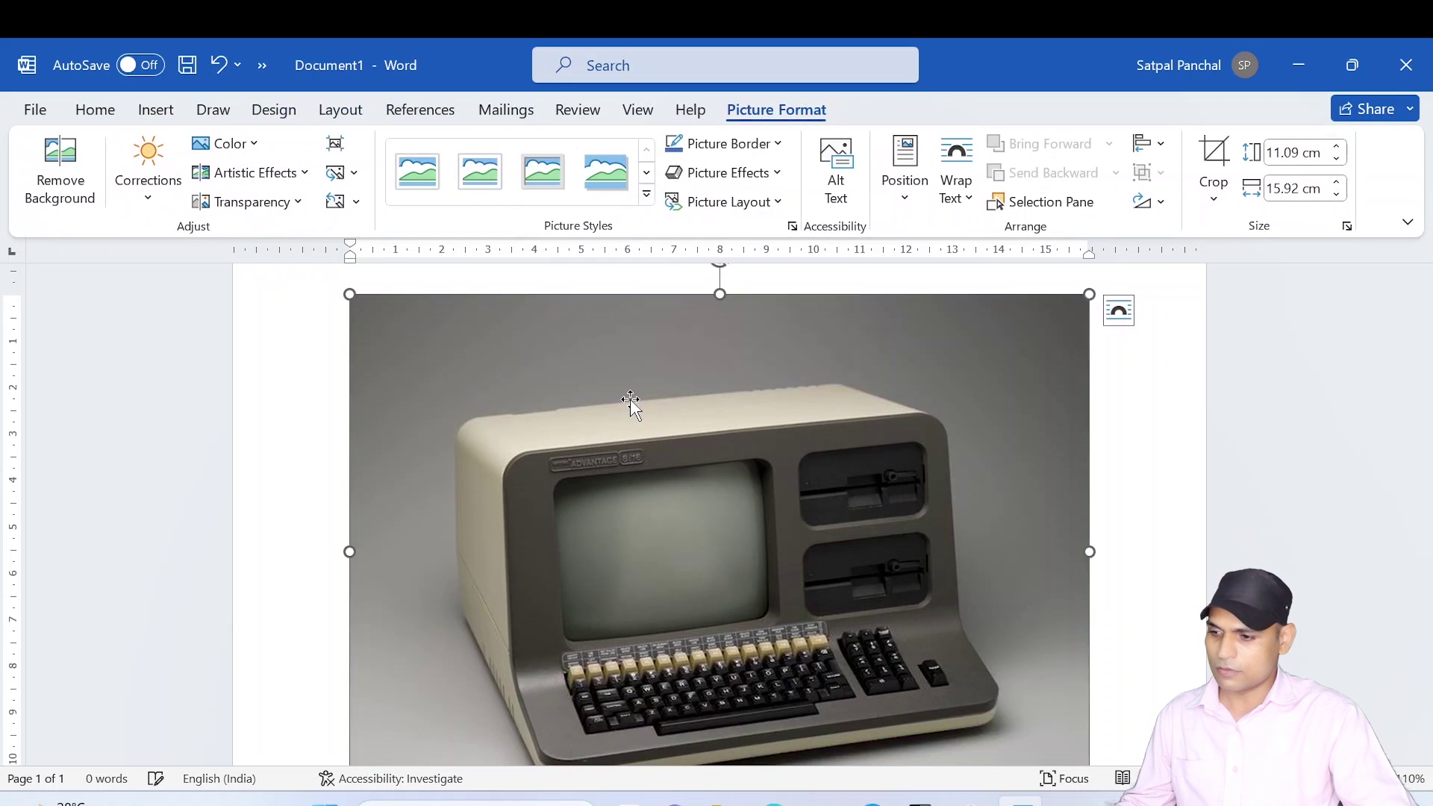
Apply the Brightness +20%, Contrast 0% (Normal) correction to the picture, and raise the brightness to +40%
scroll(696, 438, "down", 1)
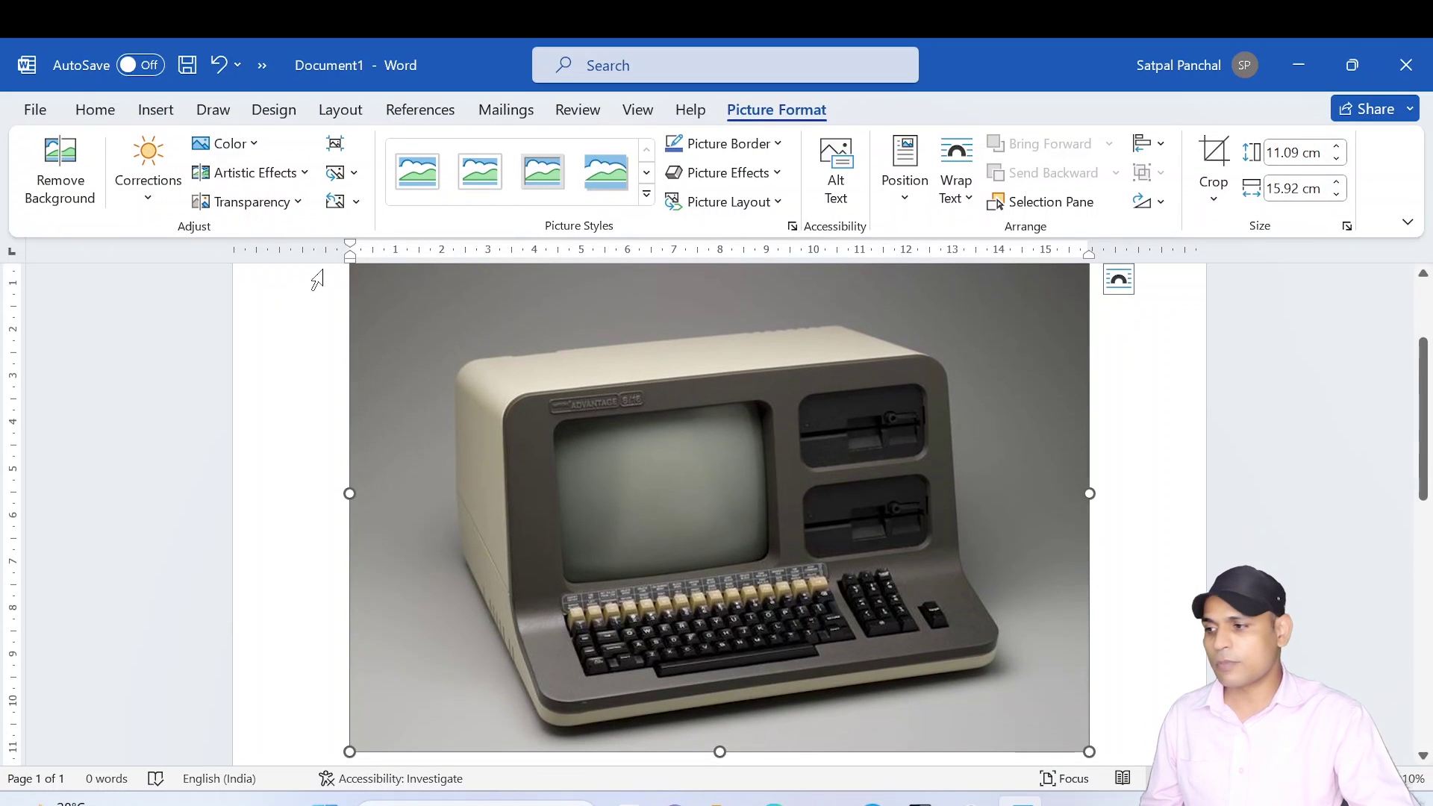
left_click(155, 194)
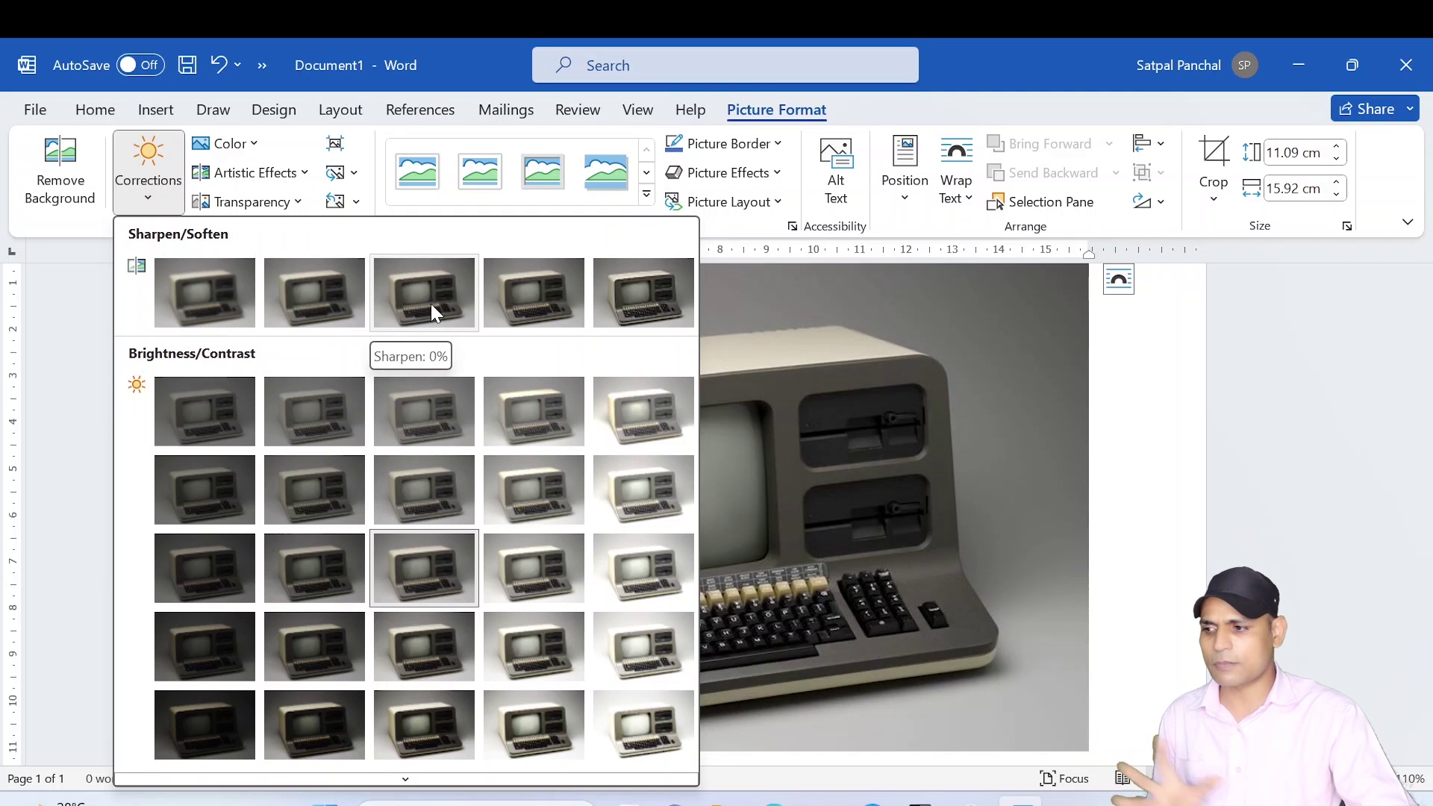
scroll(515, 515, "down", 1)
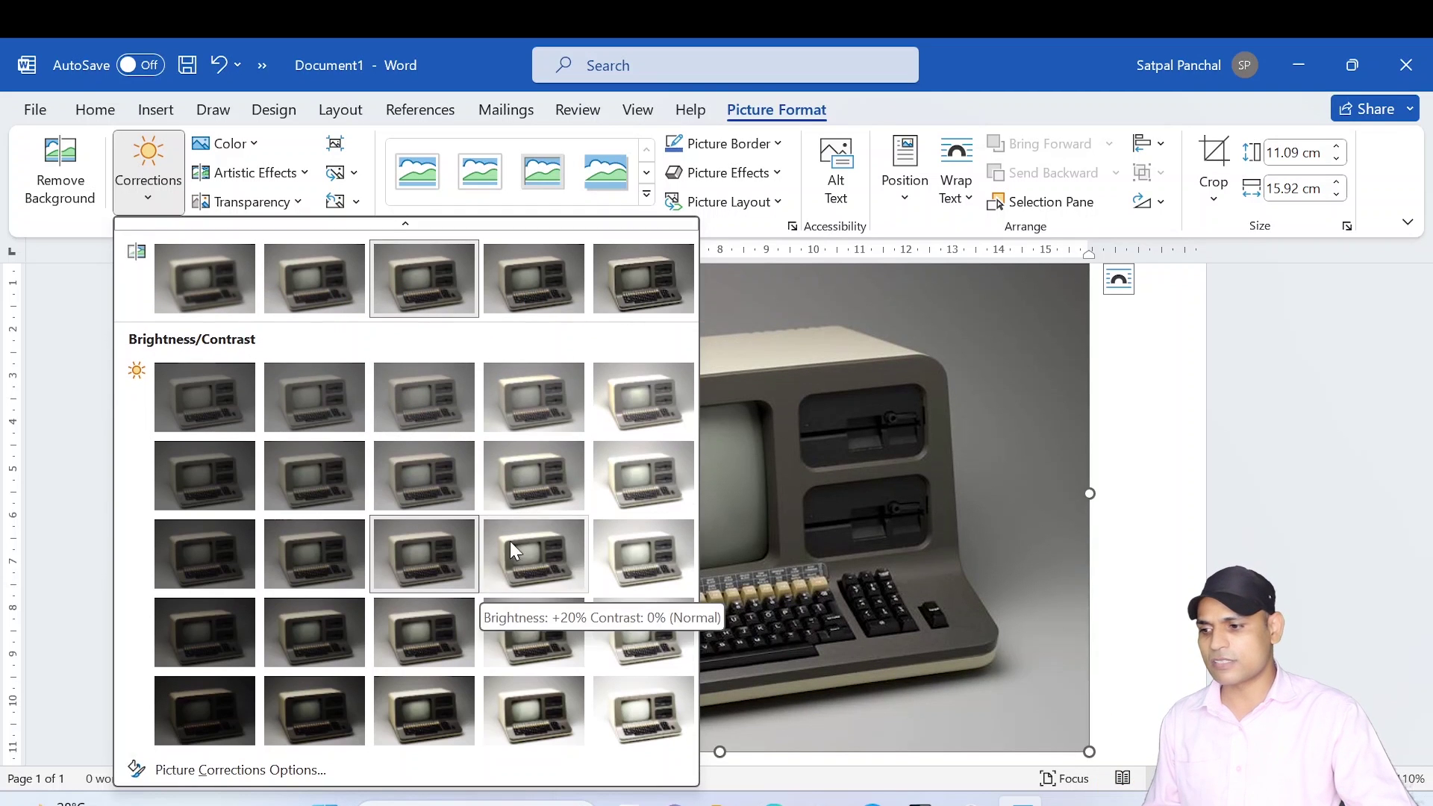
left_click(526, 552)
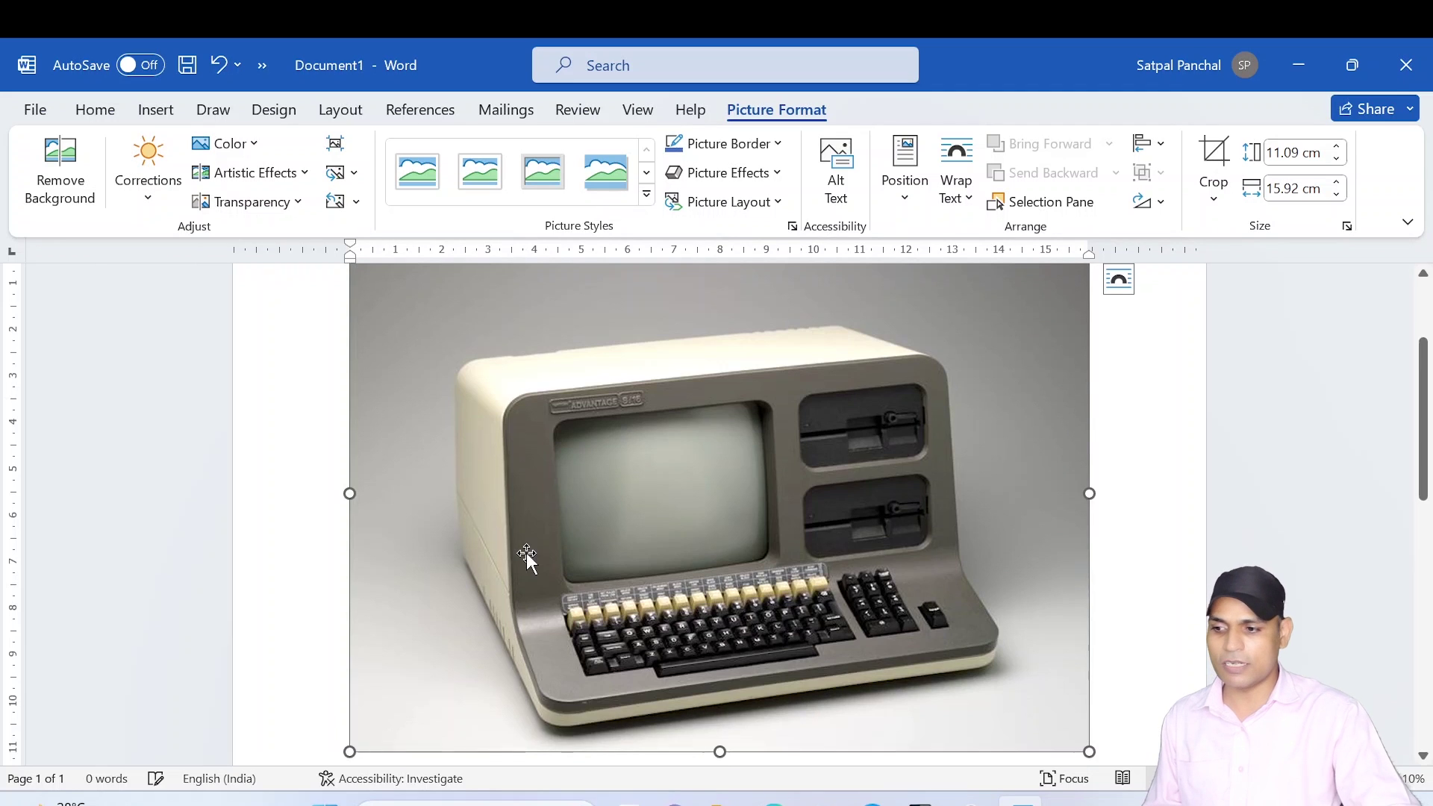
left_click(148, 175)
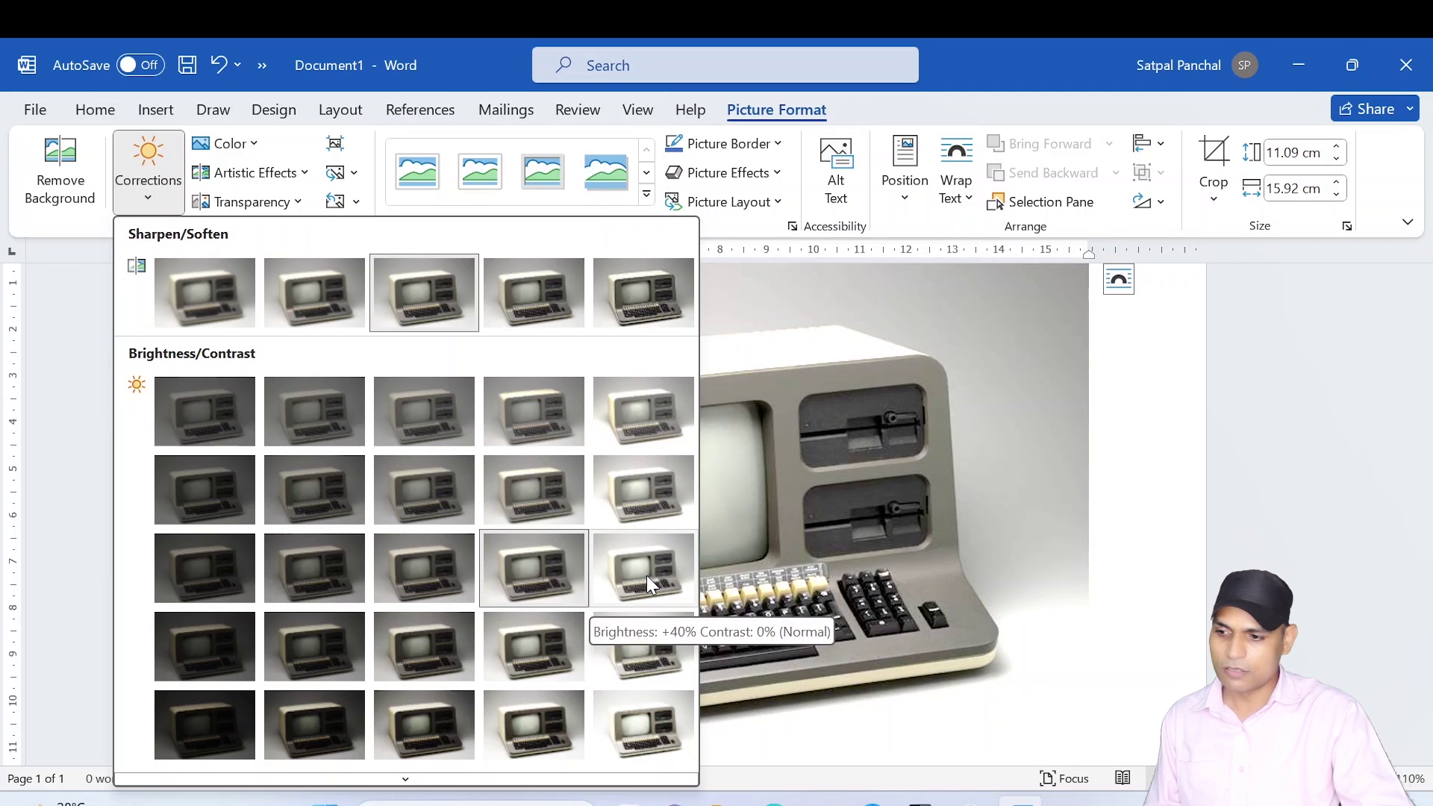
key("Escape")
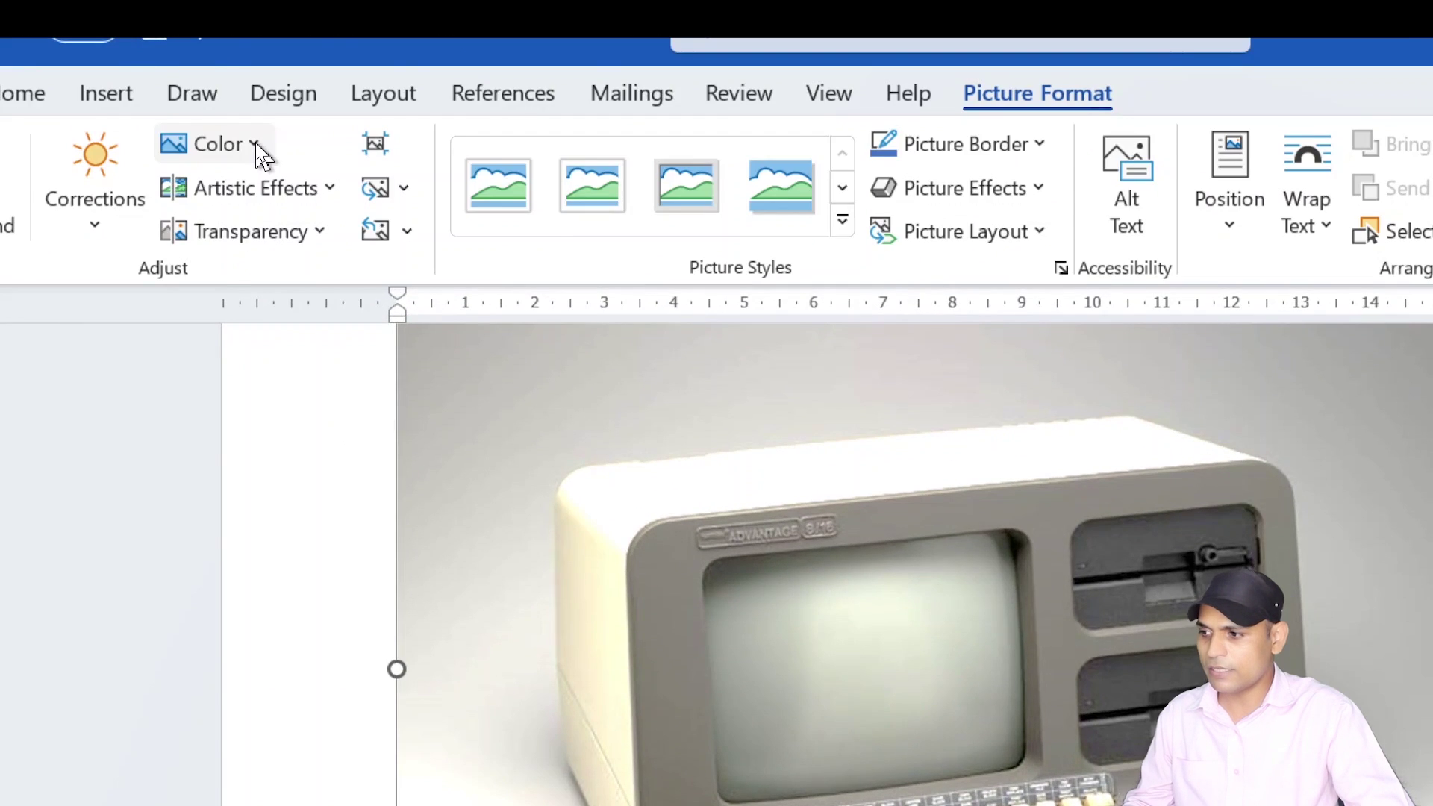
Try the first Color Saturation preset above the current one on the picture, and undo it
left_click(256, 147)
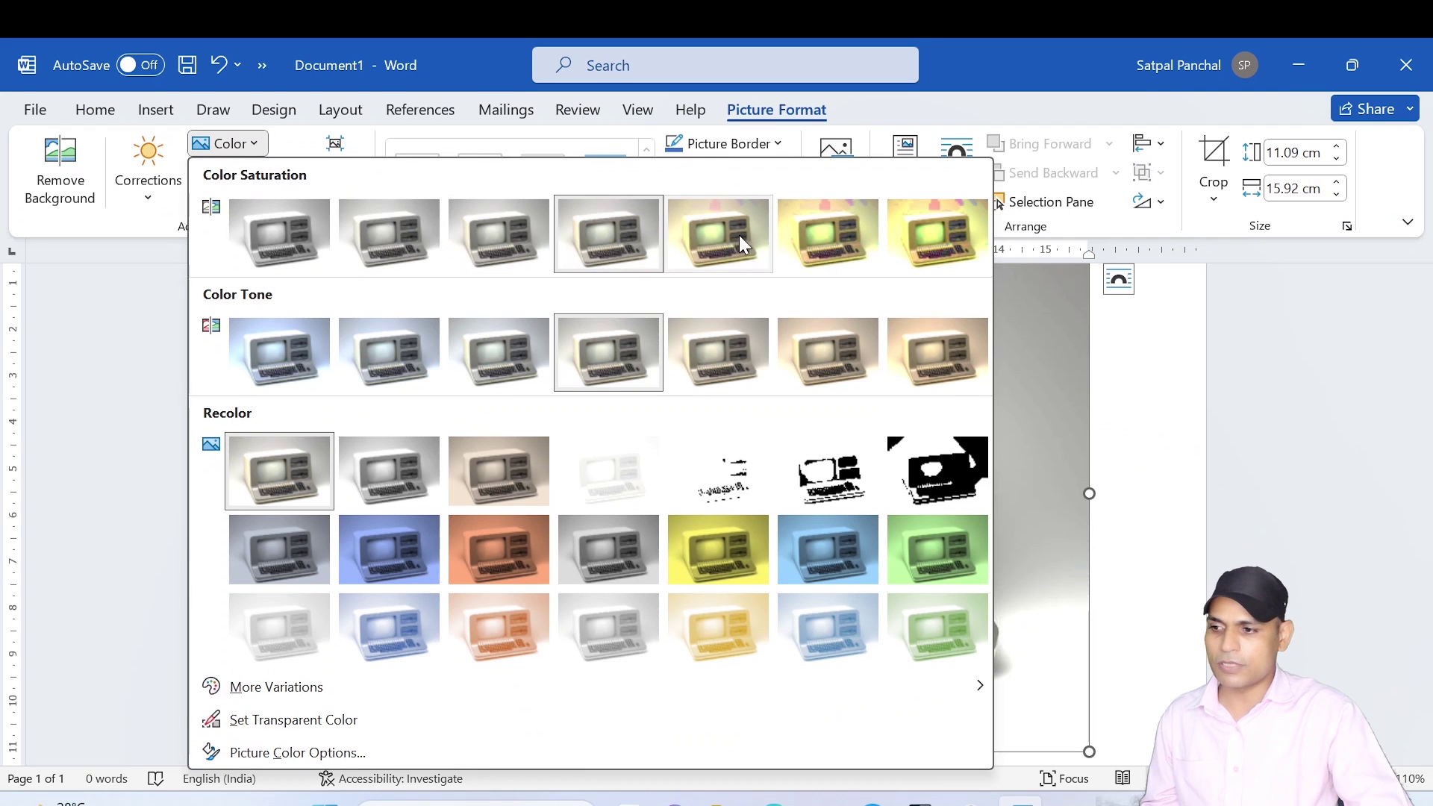
left_click(736, 208)
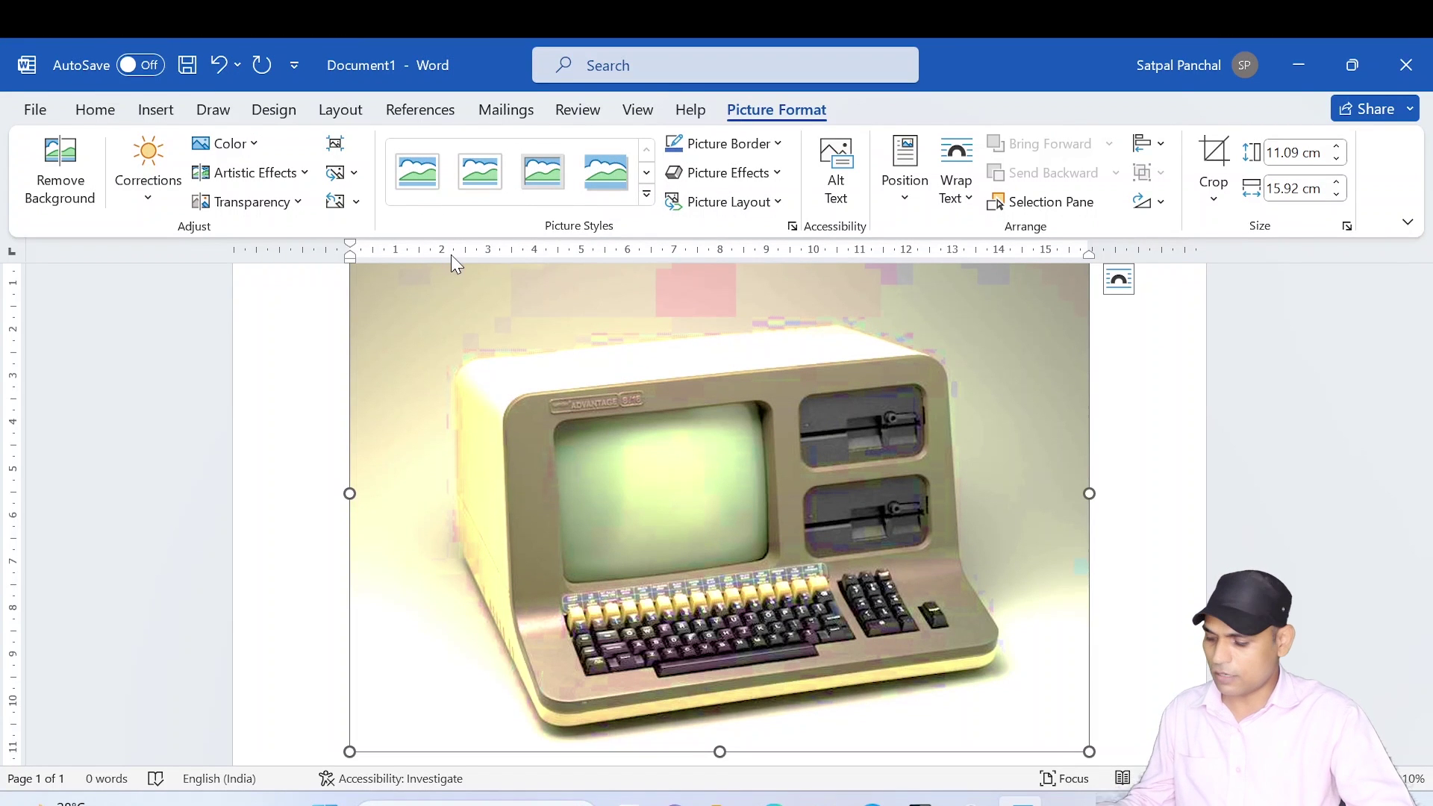
key("ctrl+z")
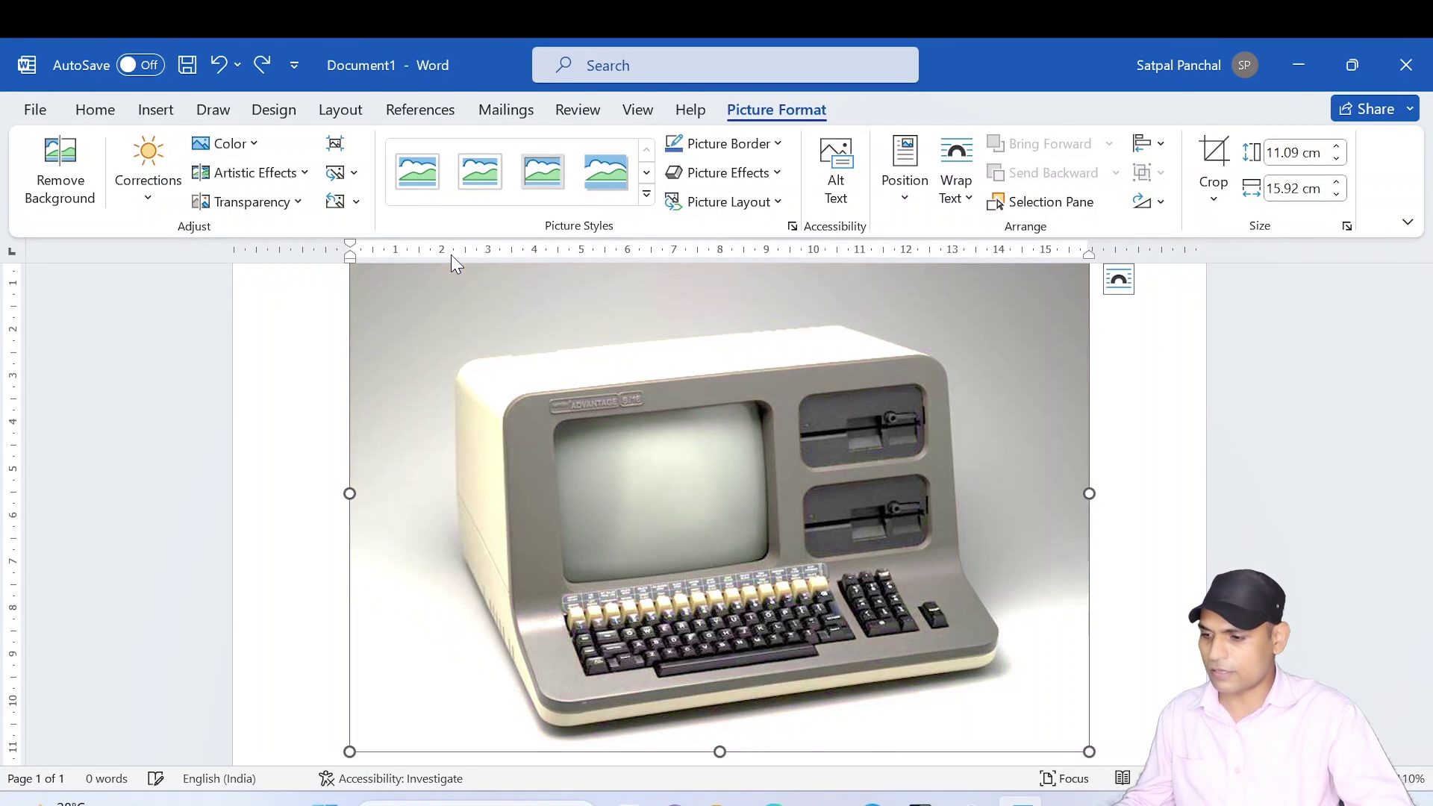
Try the last artistic effect, a dark style with glowing outlines, on the picture, and undo it
left_click(301, 179)
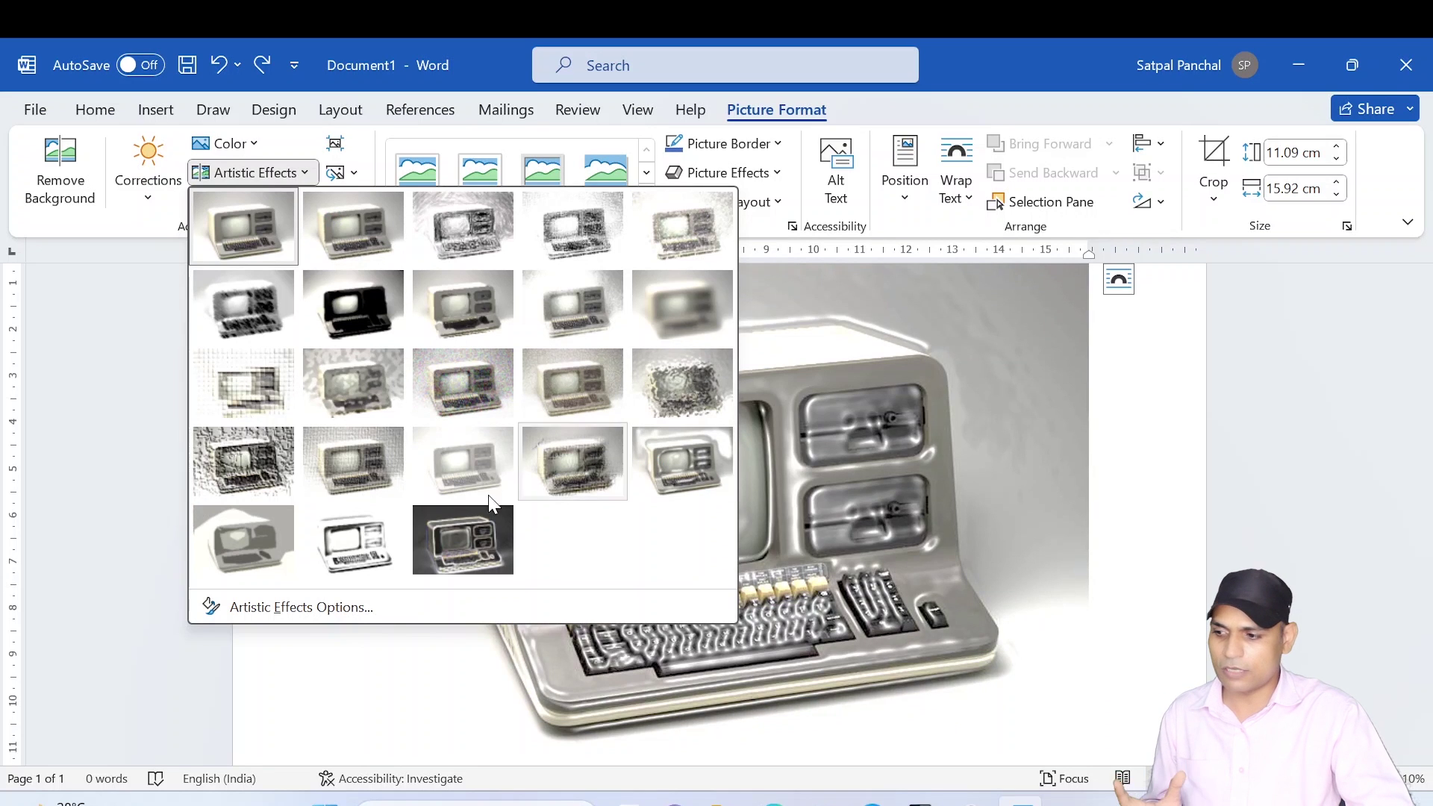
left_click(445, 541)
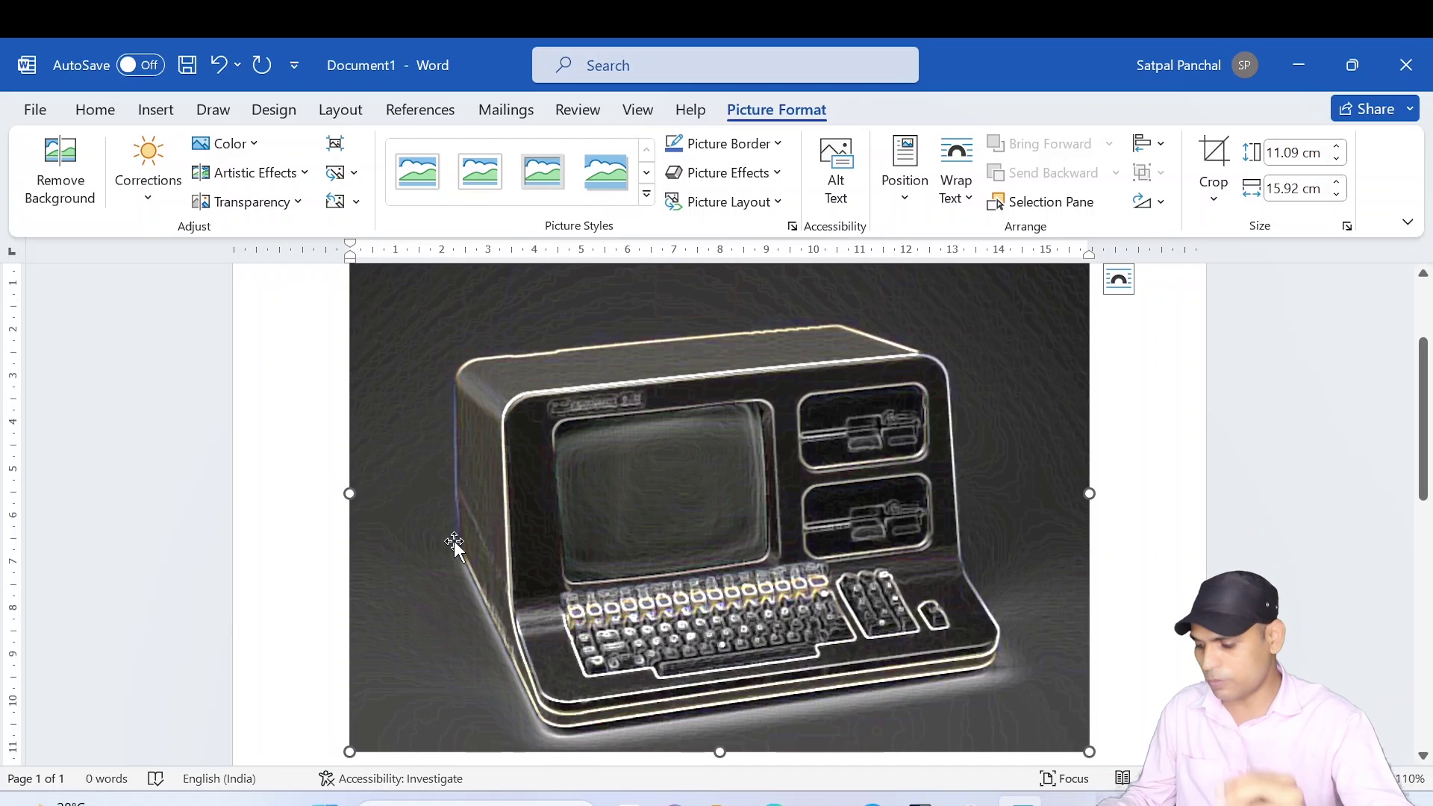
key("ctrl+z")
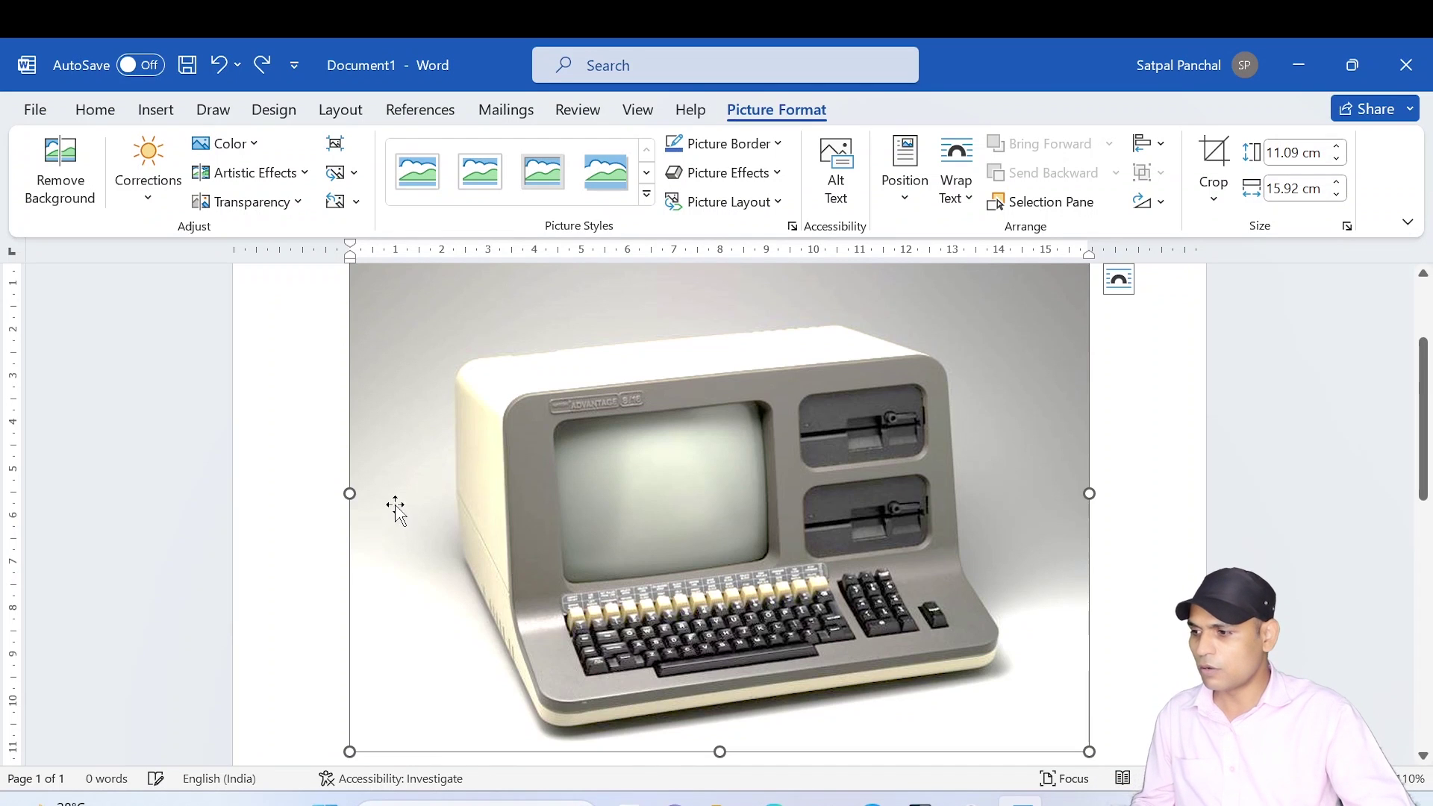
Apply the fourth transparency preset to the computer picture
left_click(299, 202)
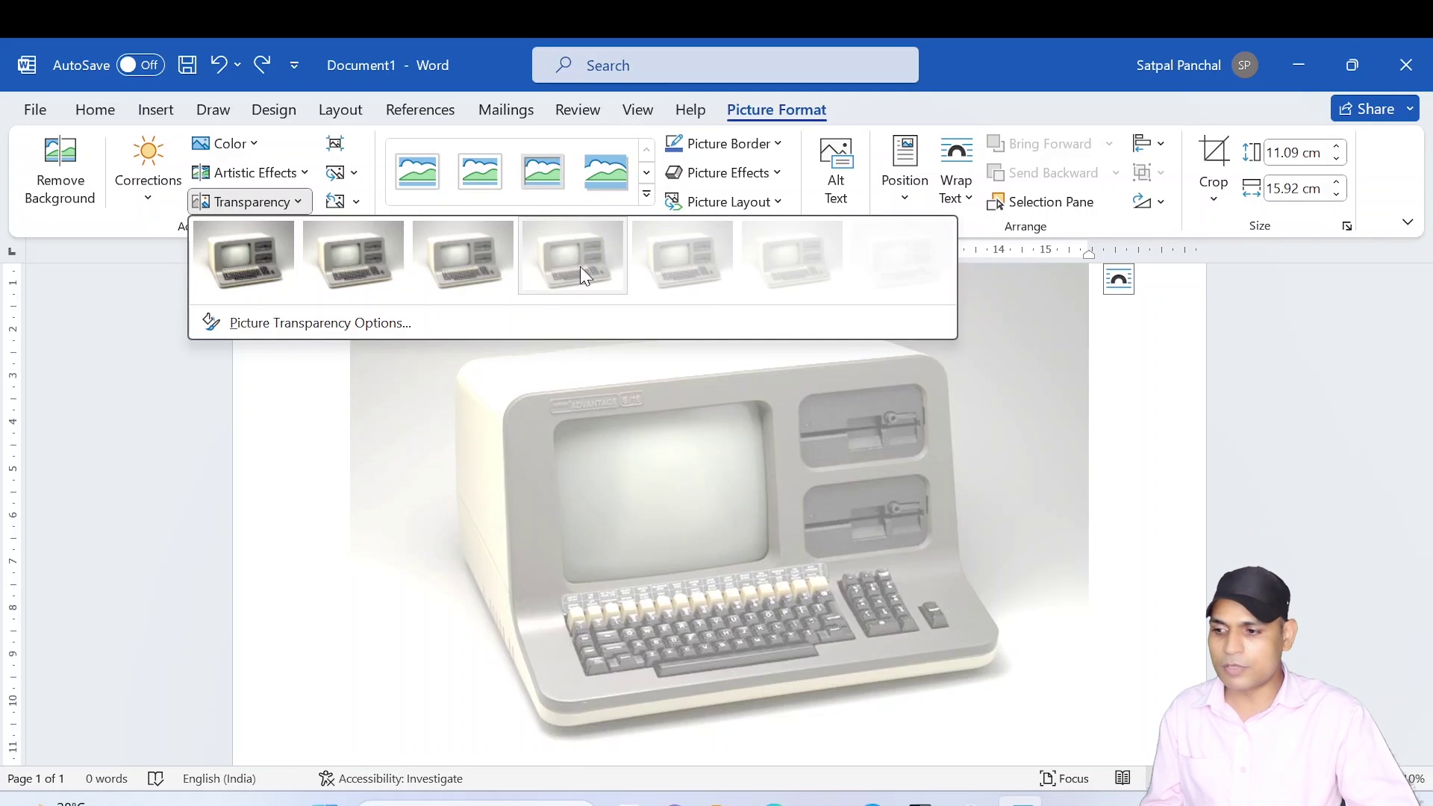
left_click(579, 266)
scroll(912, 448, "up", 3)
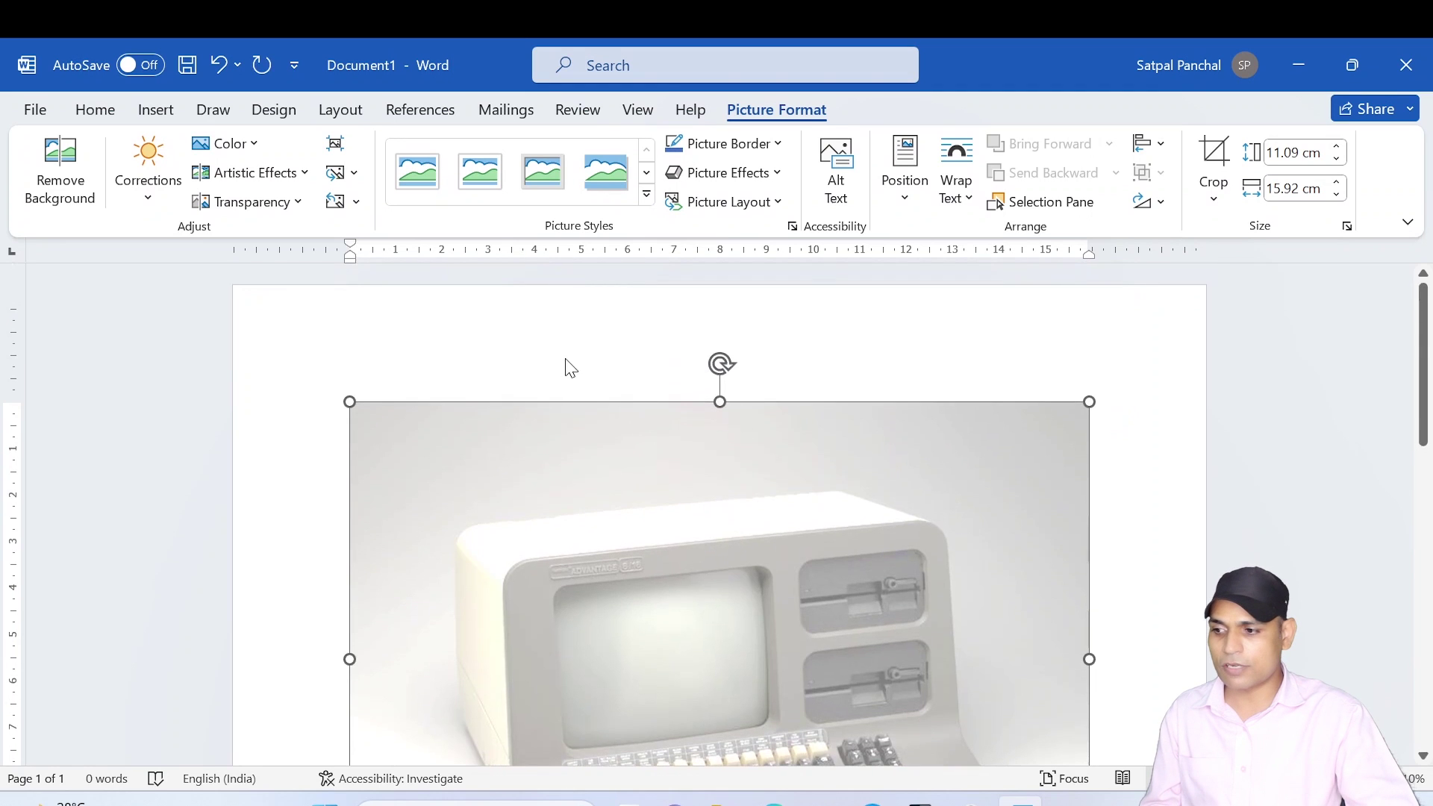
scroll(862, 460, "down", 5)
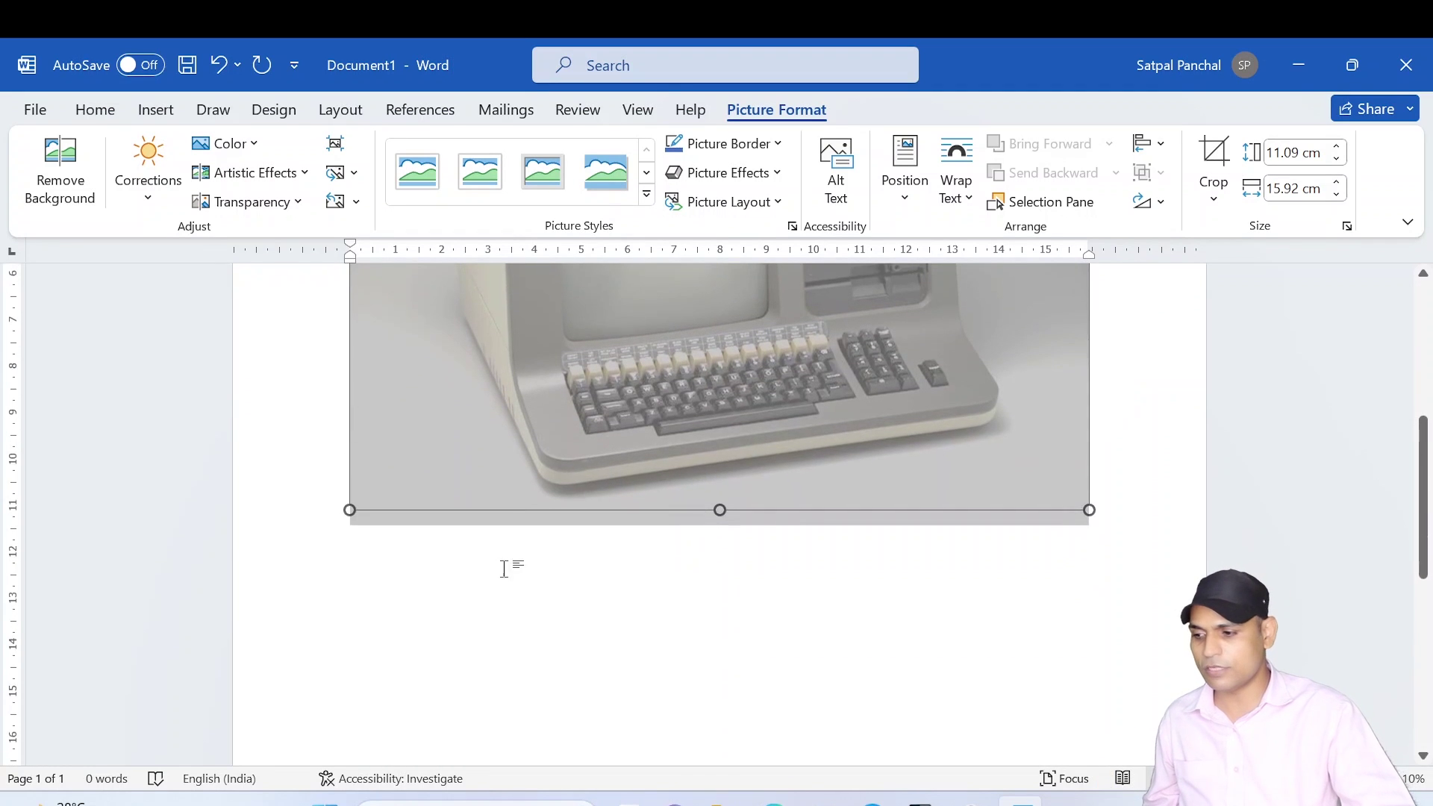
Generate random sample paragraphs above the picture with the =rand() formula
left_click(1031, 546)
scroll(1030, 548, "up", 4)
scroll(821, 522, "down", 3)
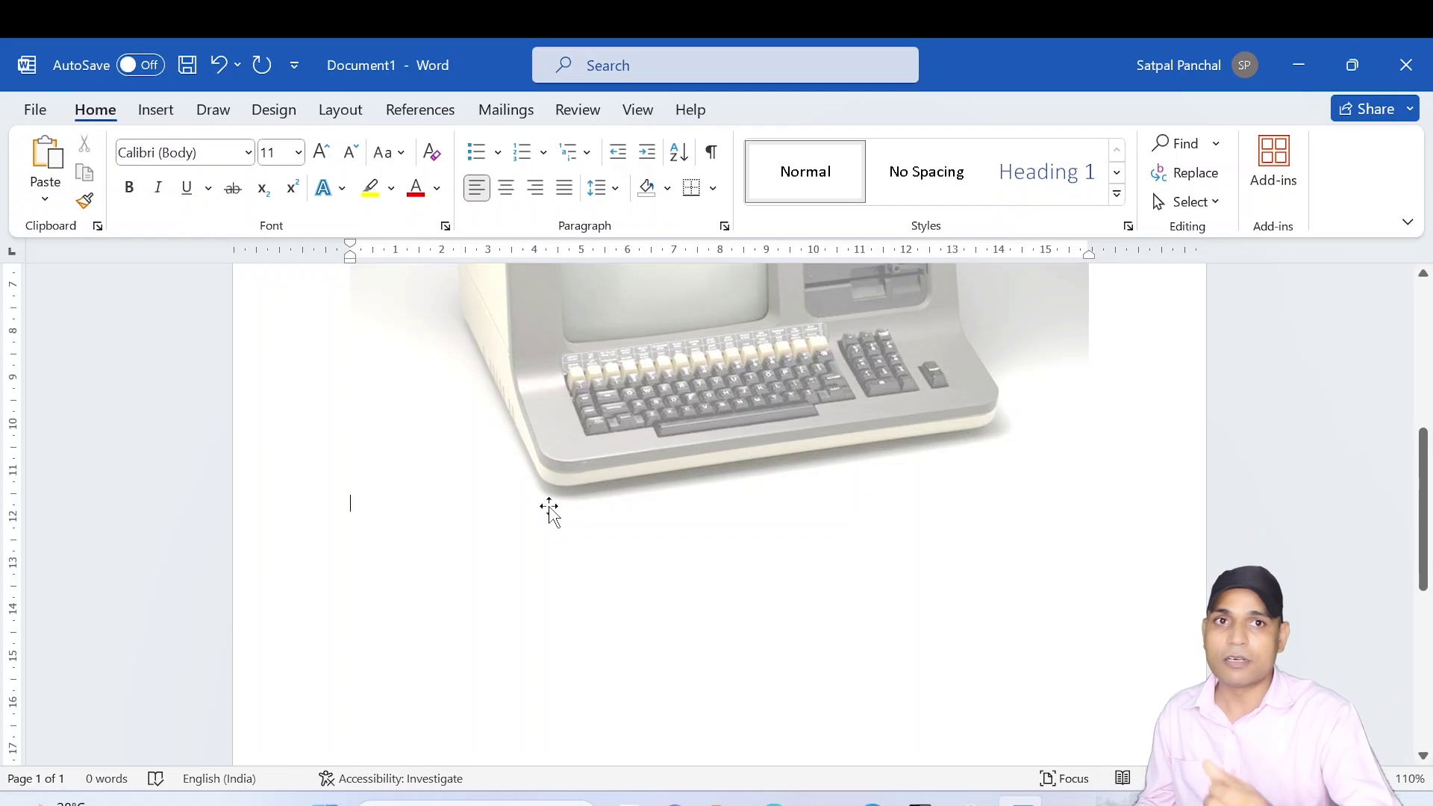
type("=ra")
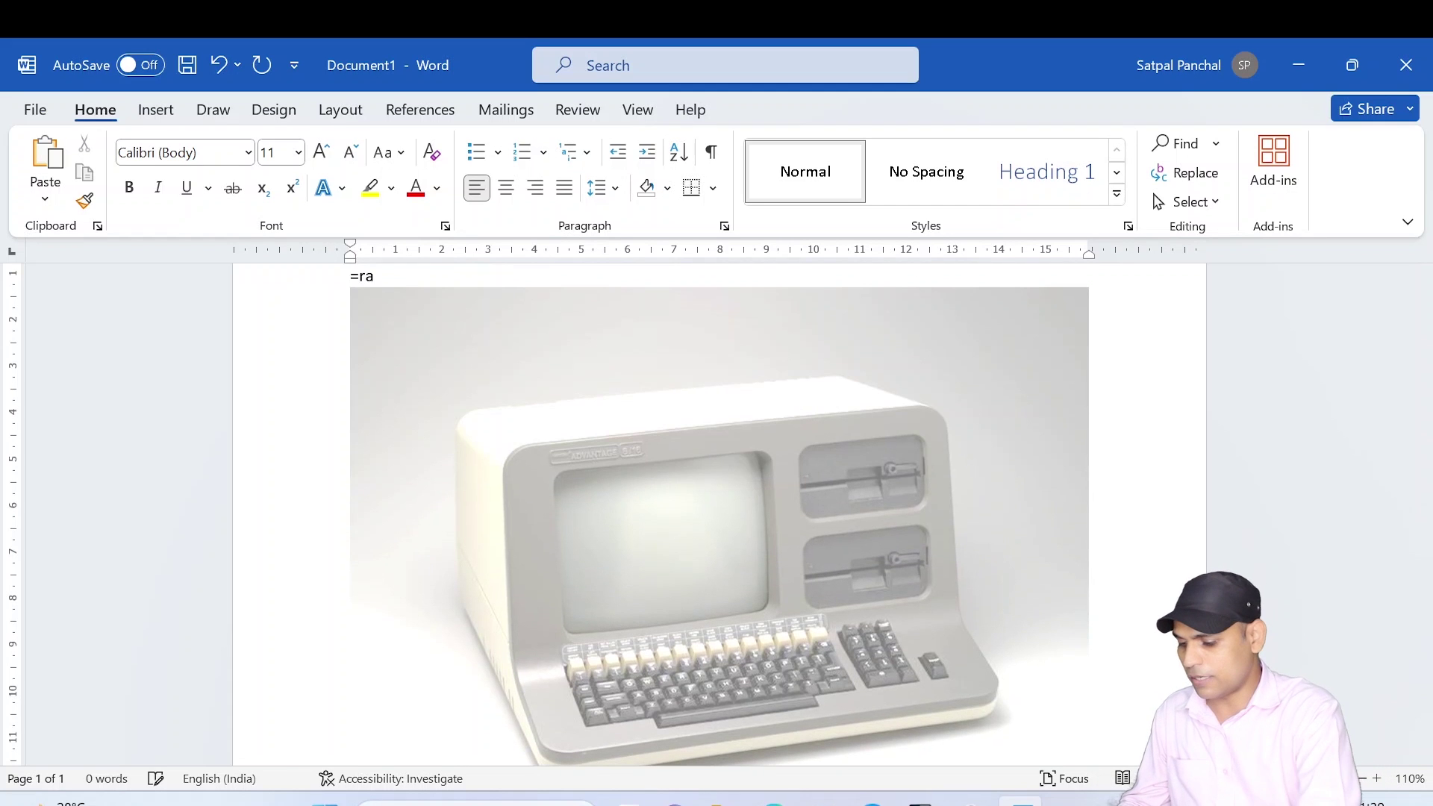
type("nnd()")
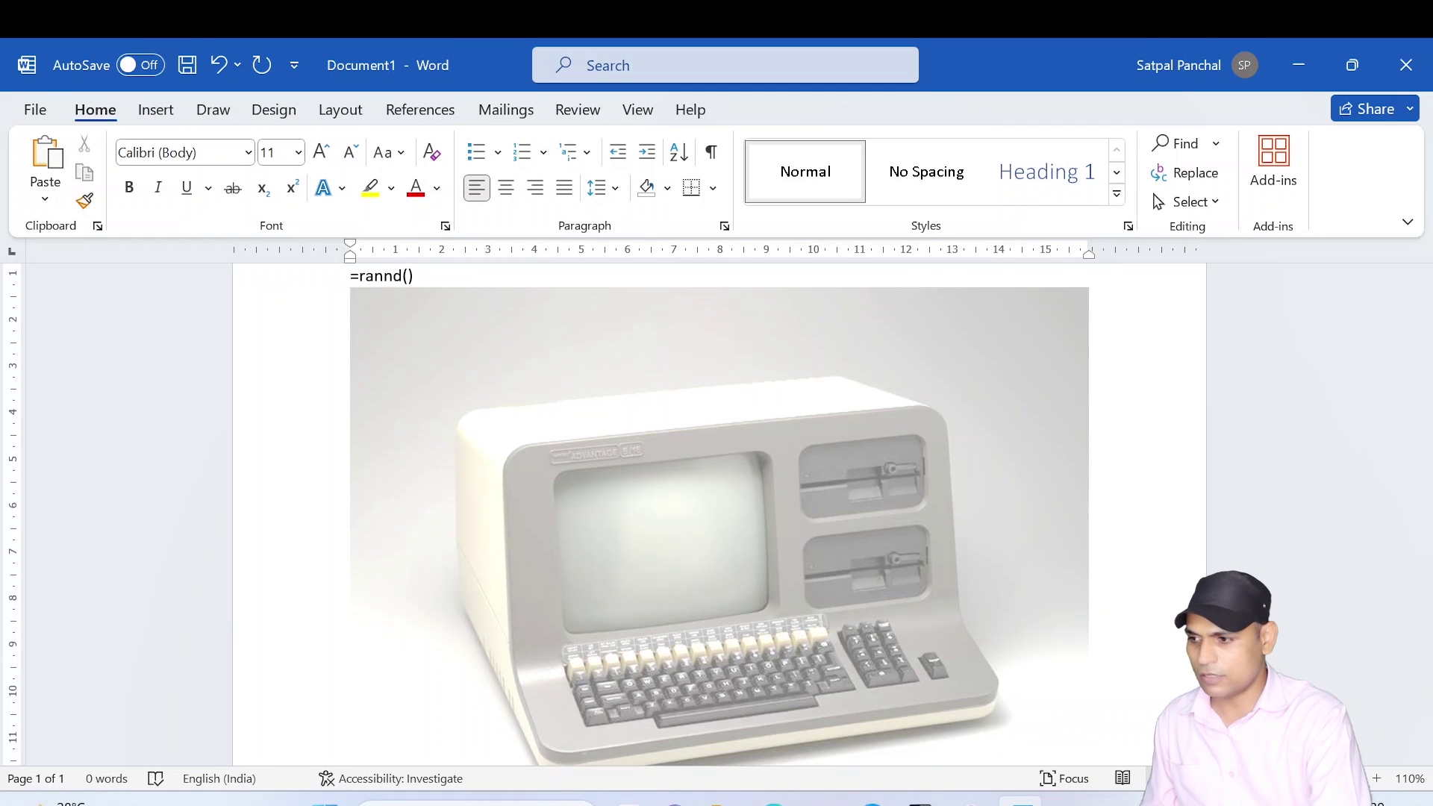
key("BackSpace")
type("d")
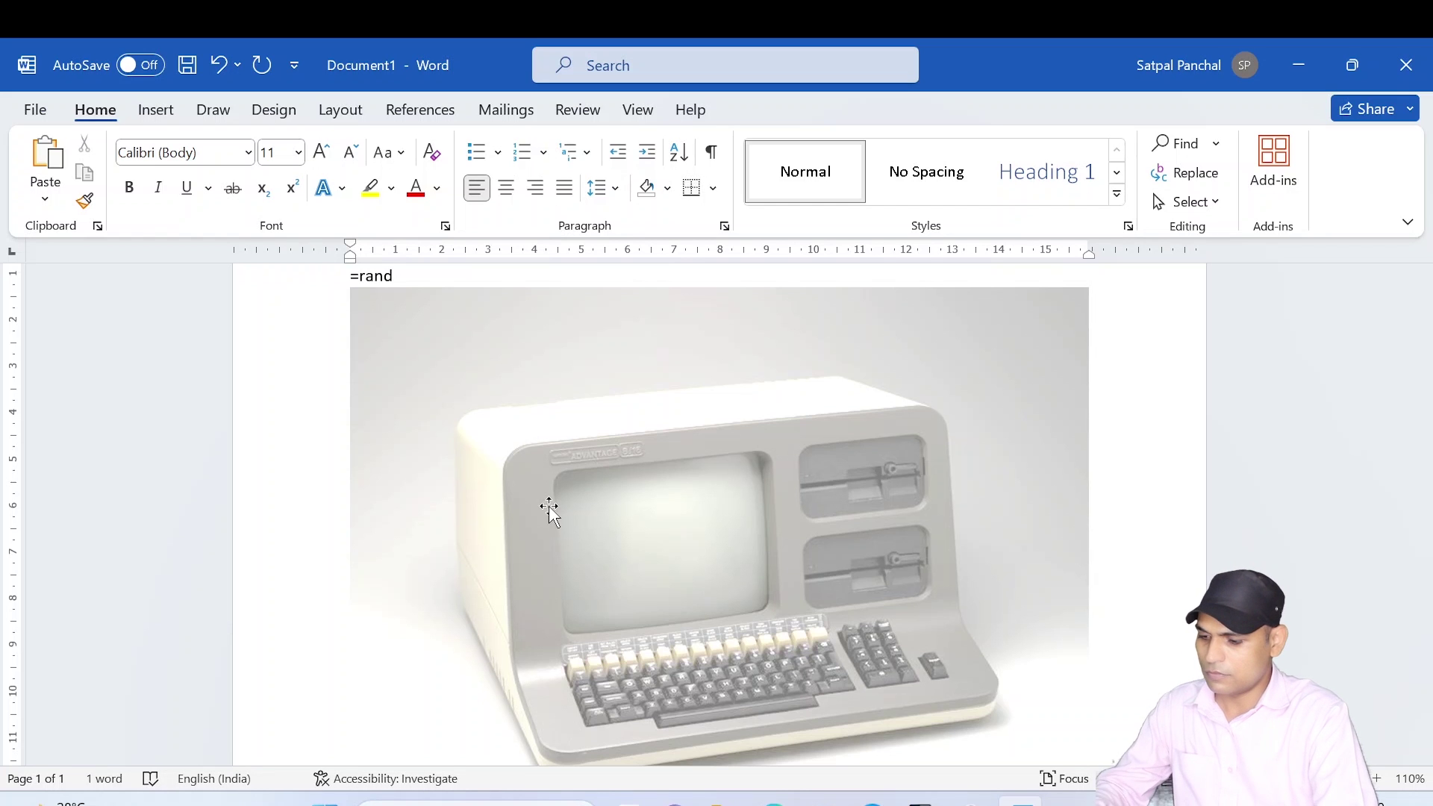
type("()")
key("Return")
scroll(538, 503, "up", 5)
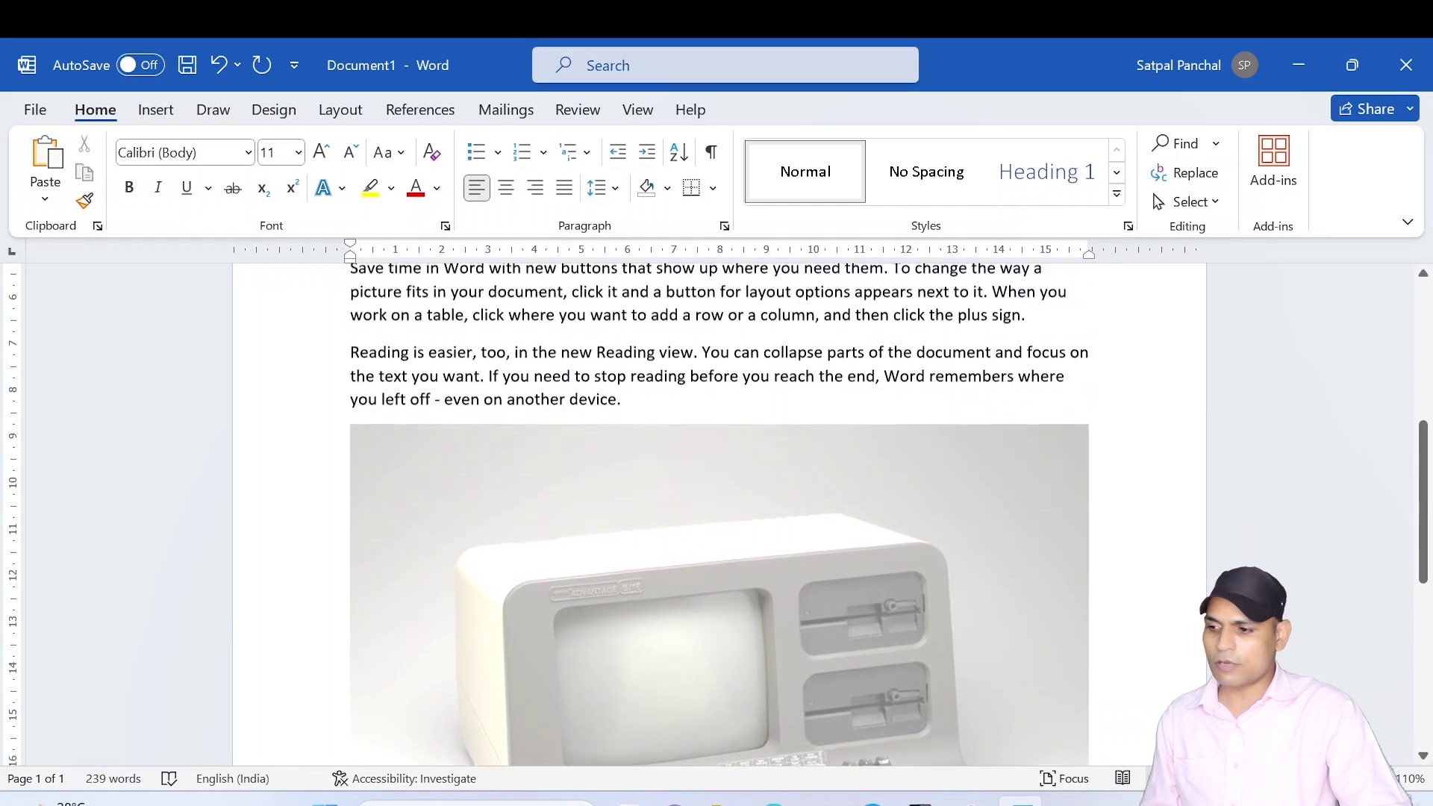
Set the computer picture's text wrapping to In Front of Text
scroll(730, 586, "down", 3)
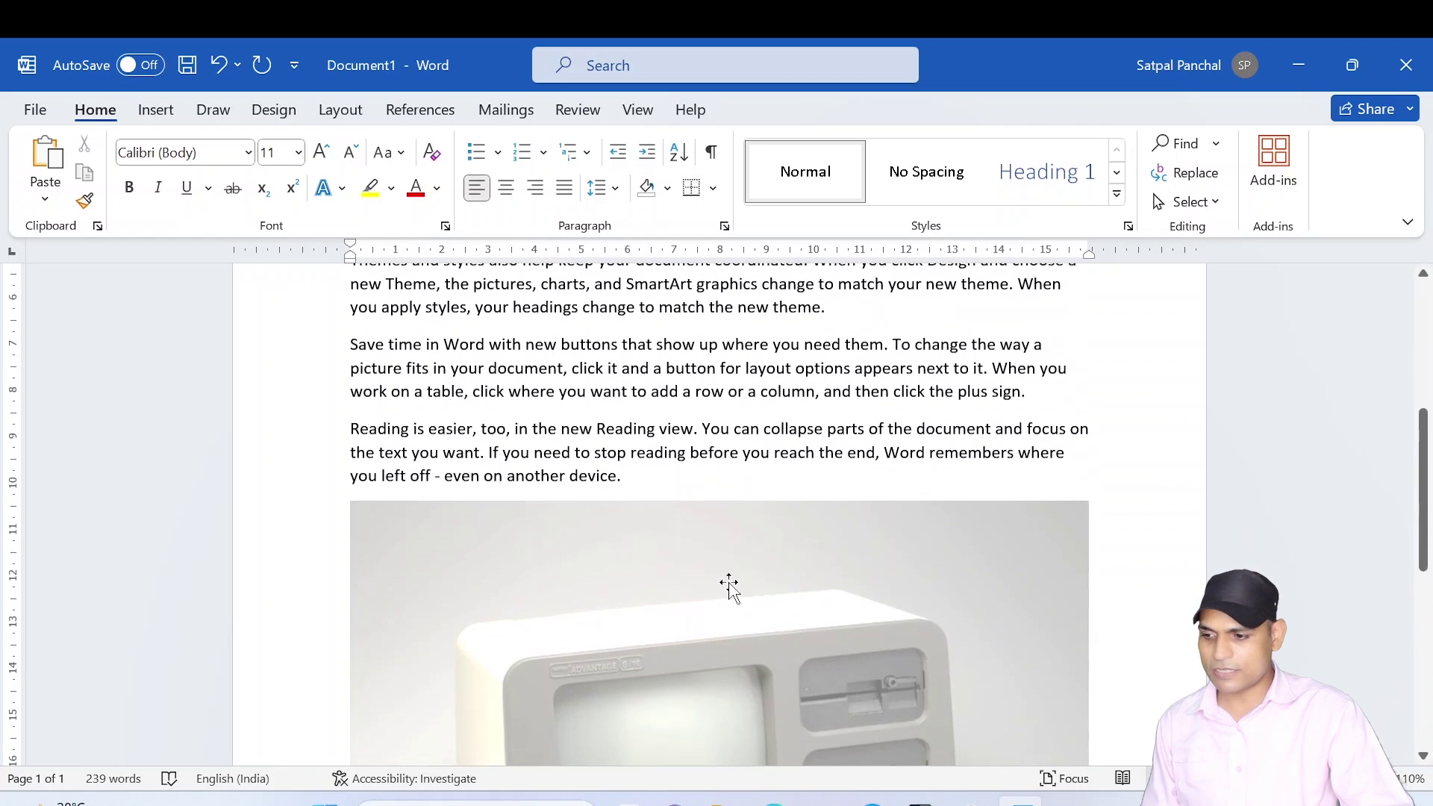
left_click(736, 585)
scroll(798, 500, "down", 2)
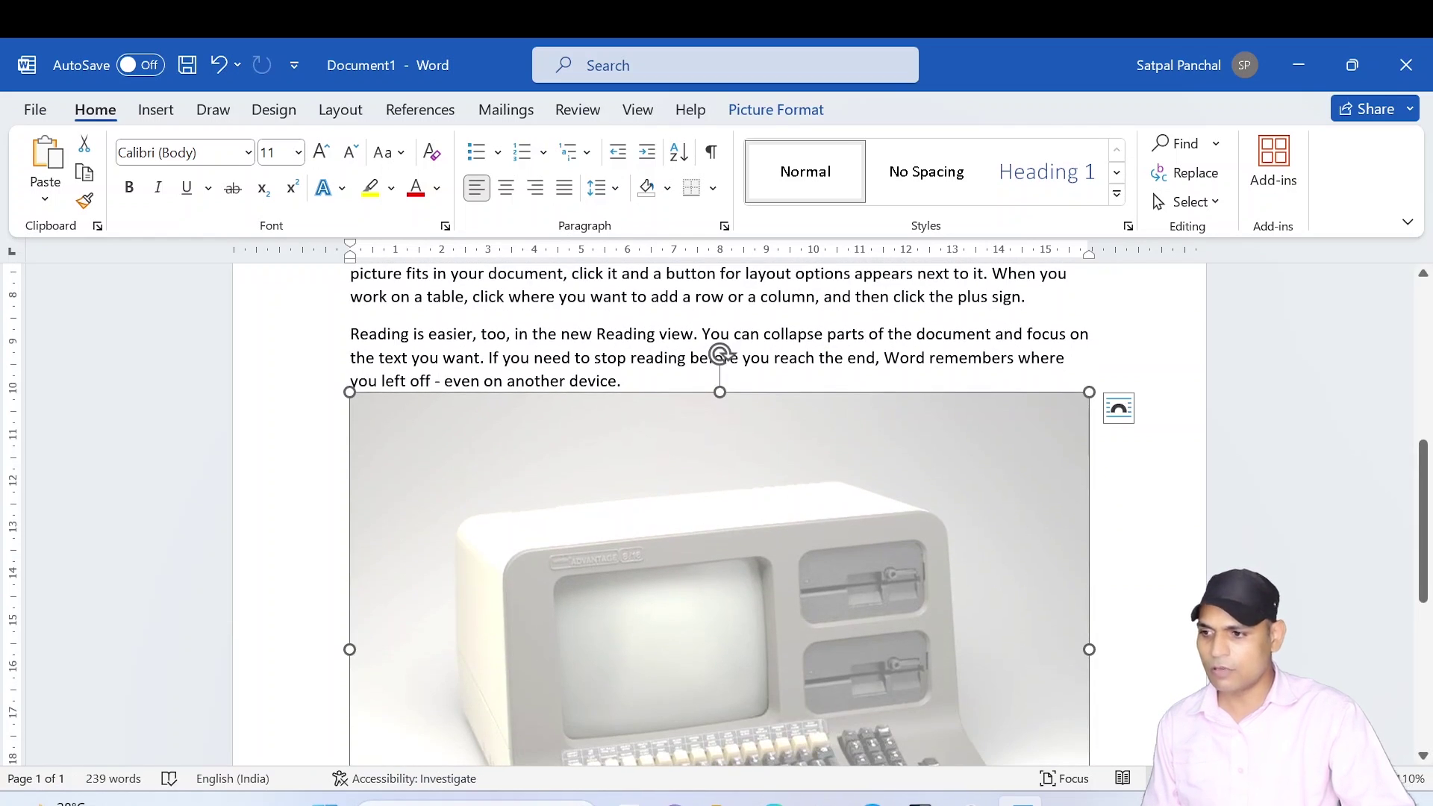
left_click(1125, 414)
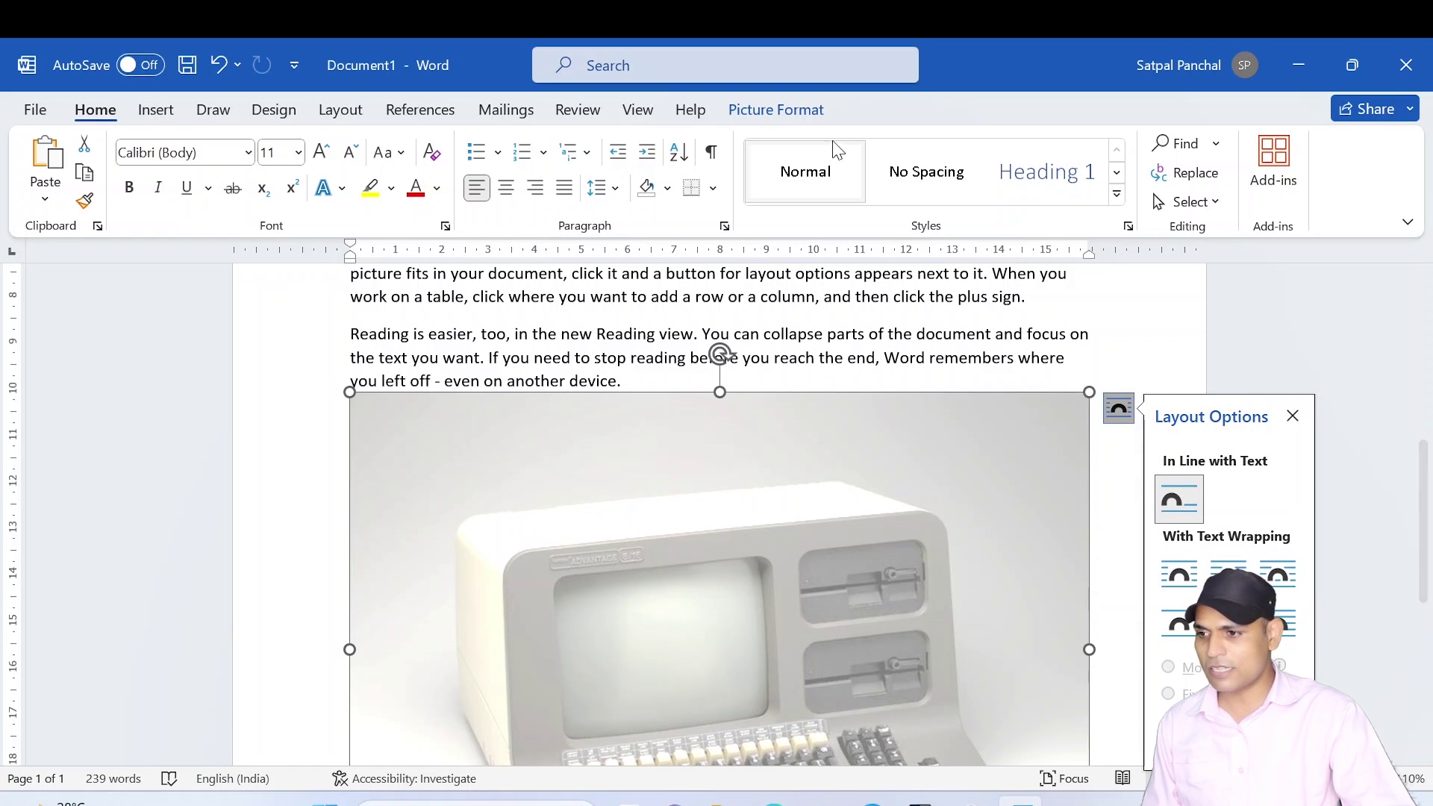
left_click(776, 110)
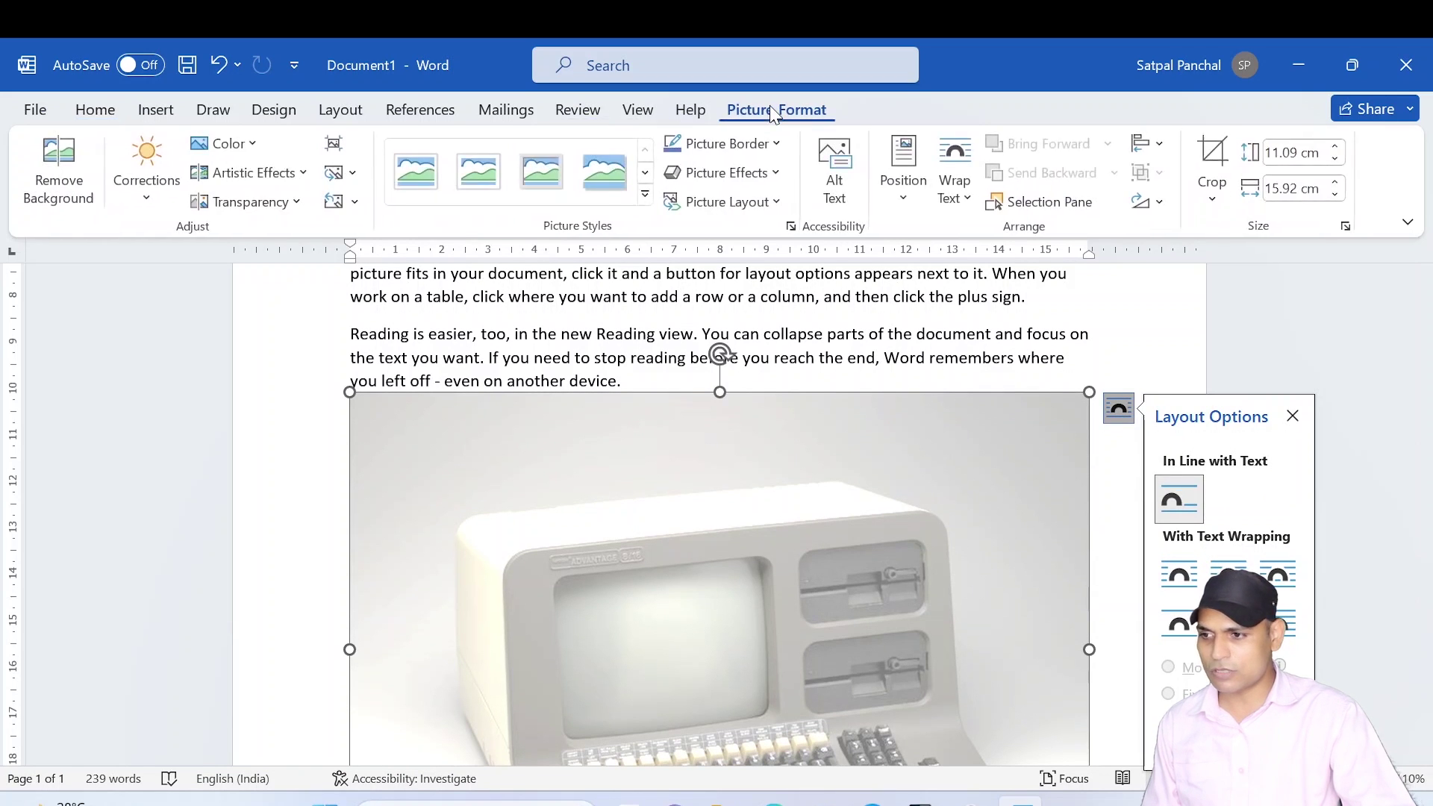
left_click(957, 198)
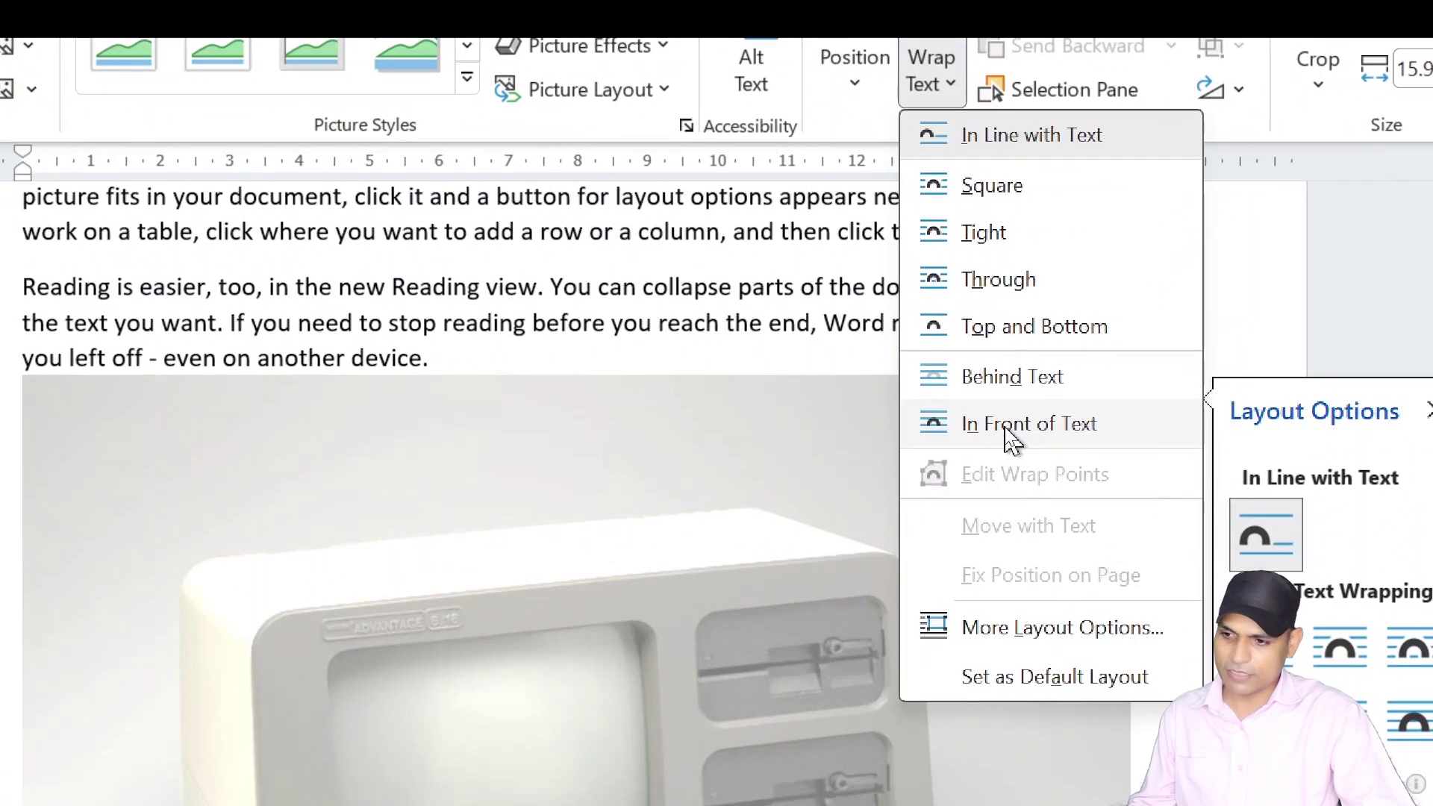
left_click(1010, 431)
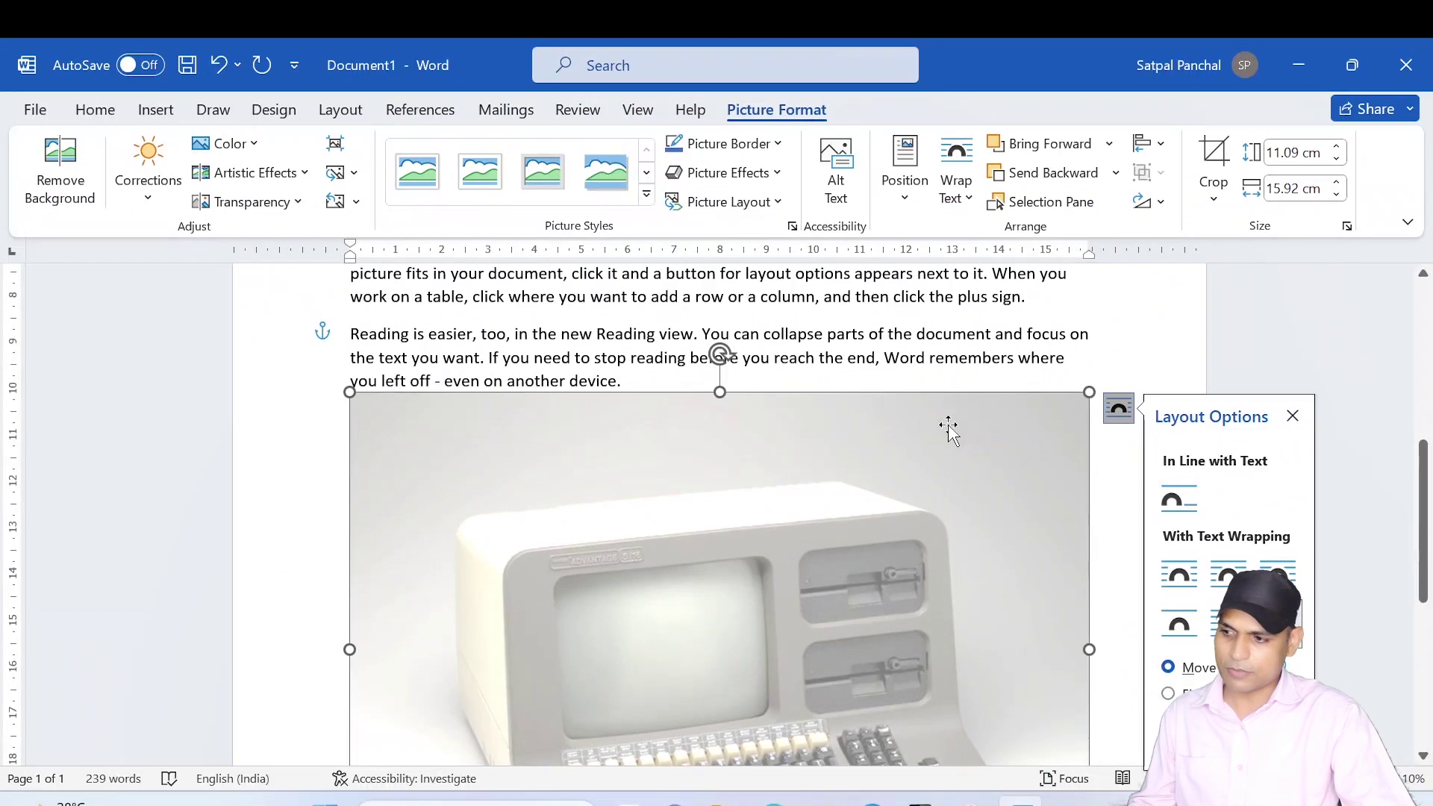
Move the transparent picture up so that it overlaps the last two sample paragraphs
left_click_drag(948, 426, 741, 400)
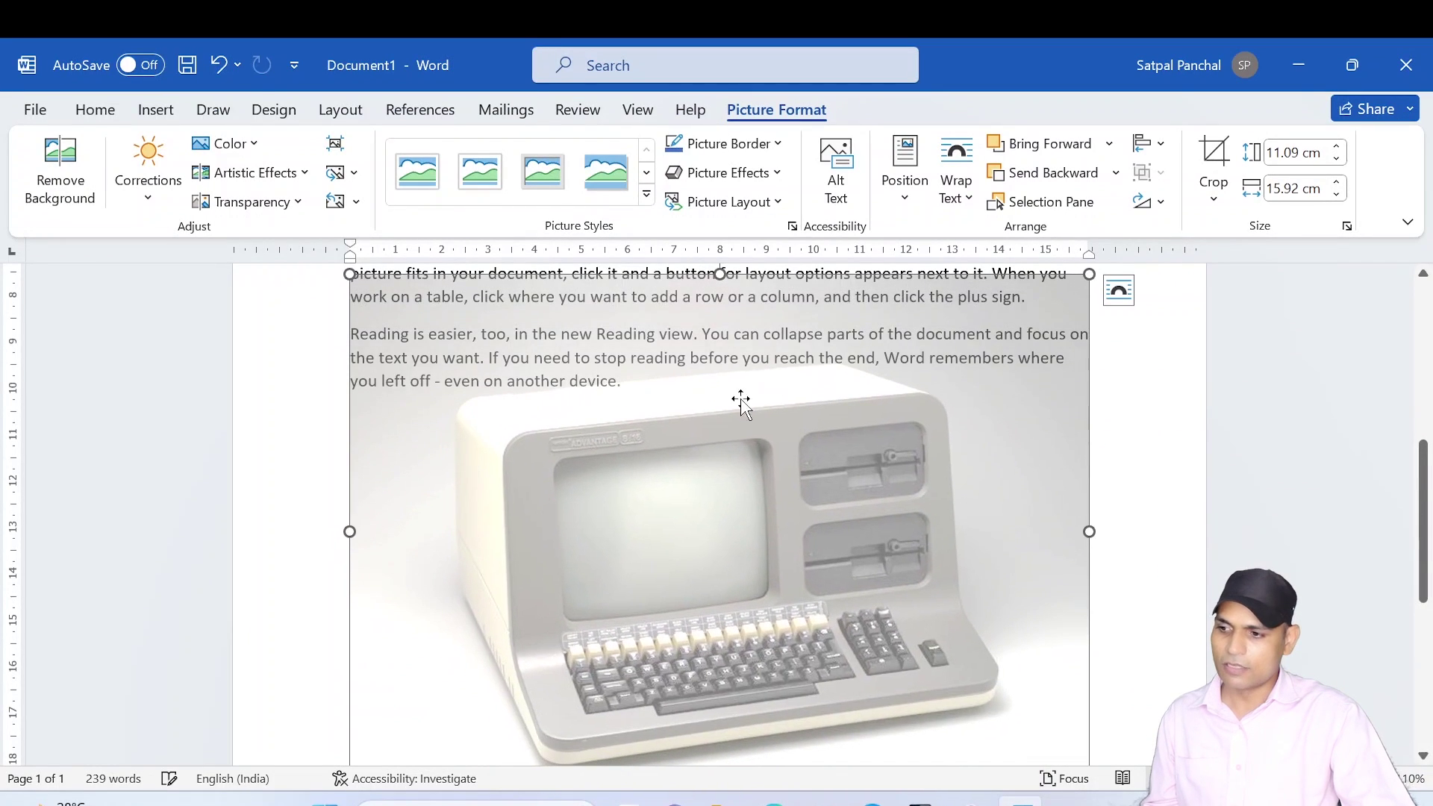
left_click(721, 270)
scroll(742, 410, "up", 3)
left_click_drag(761, 544, 782, 496)
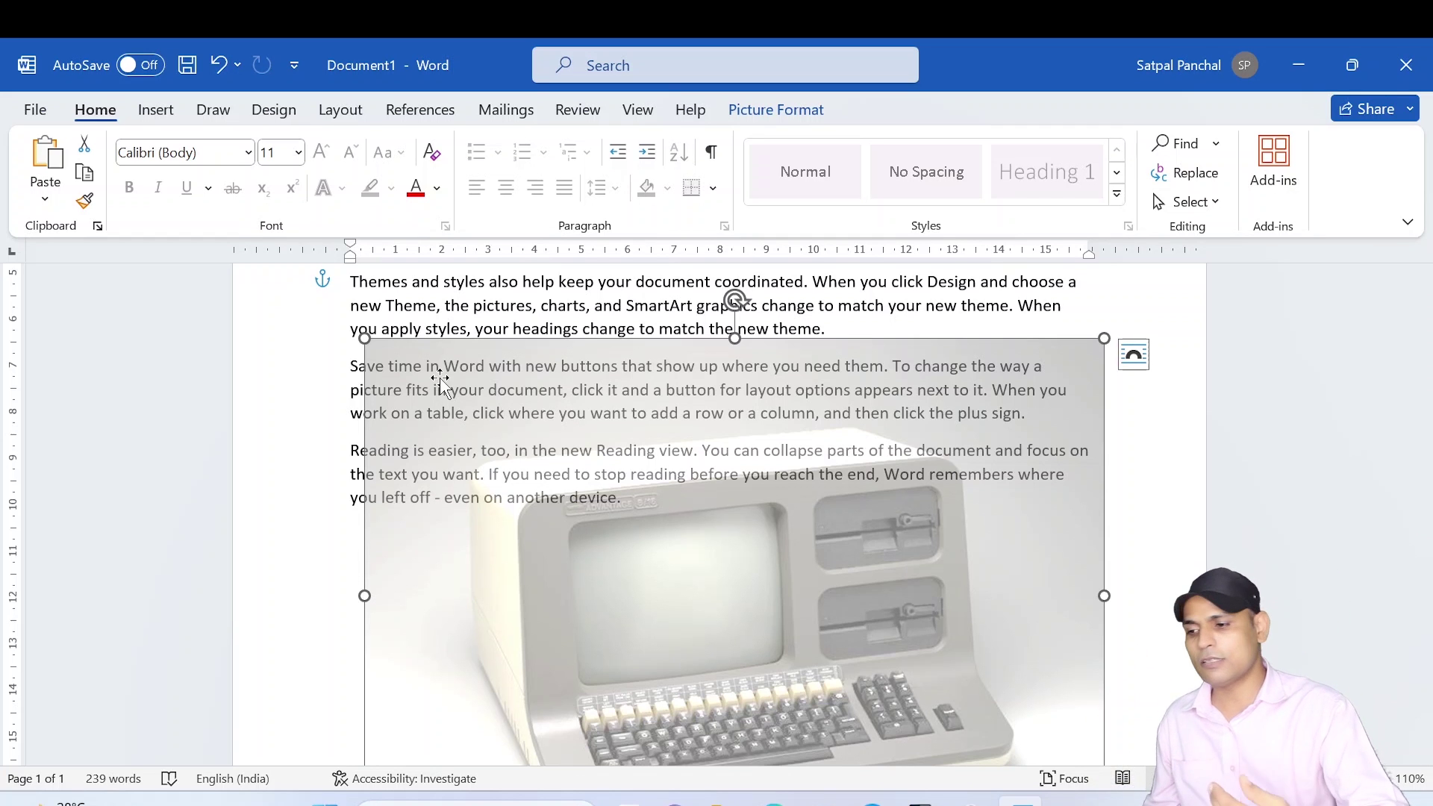
Preview the 0% transparency preset on the picture and examine the sources offered for replacing the picture, without applying any
left_click(772, 110)
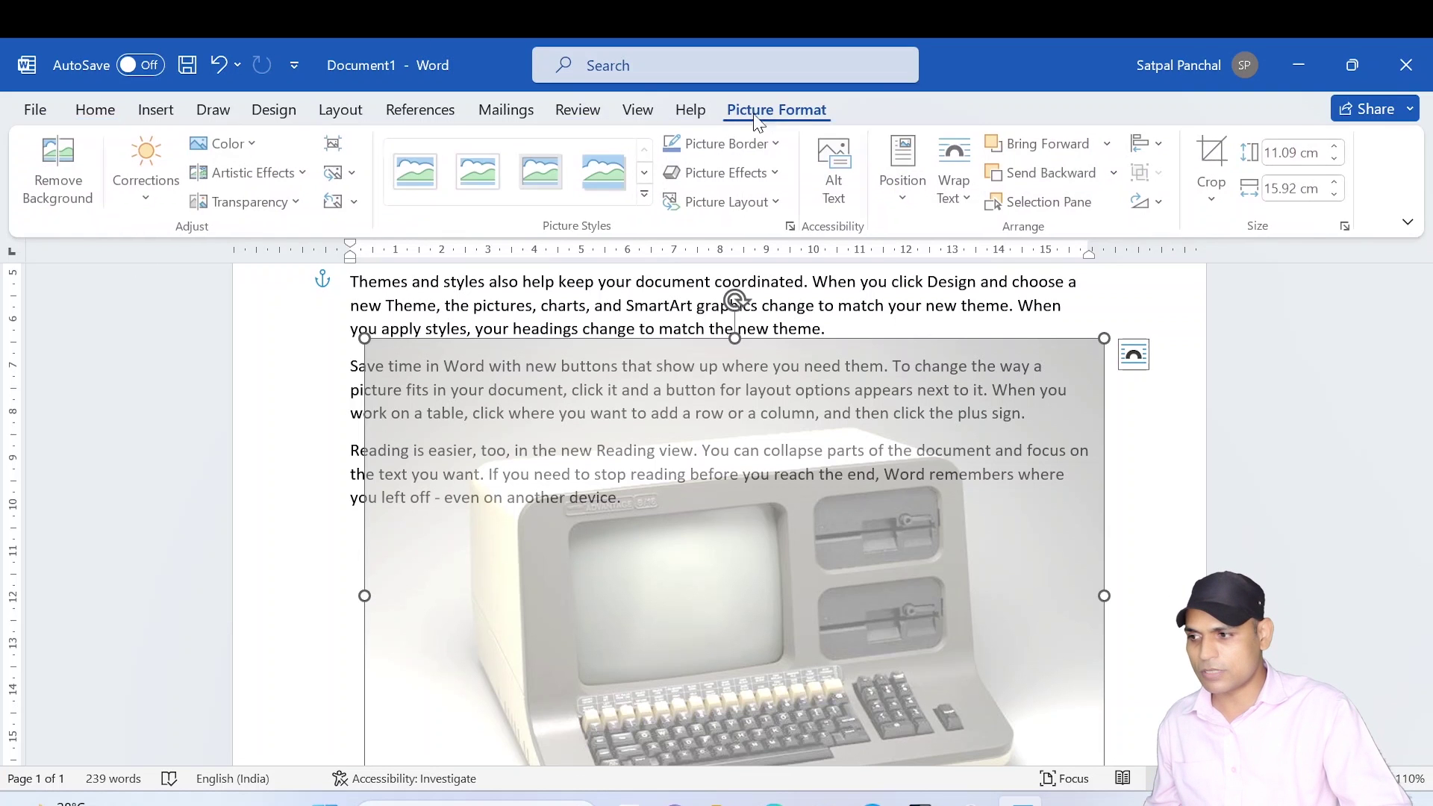
left_click(298, 204)
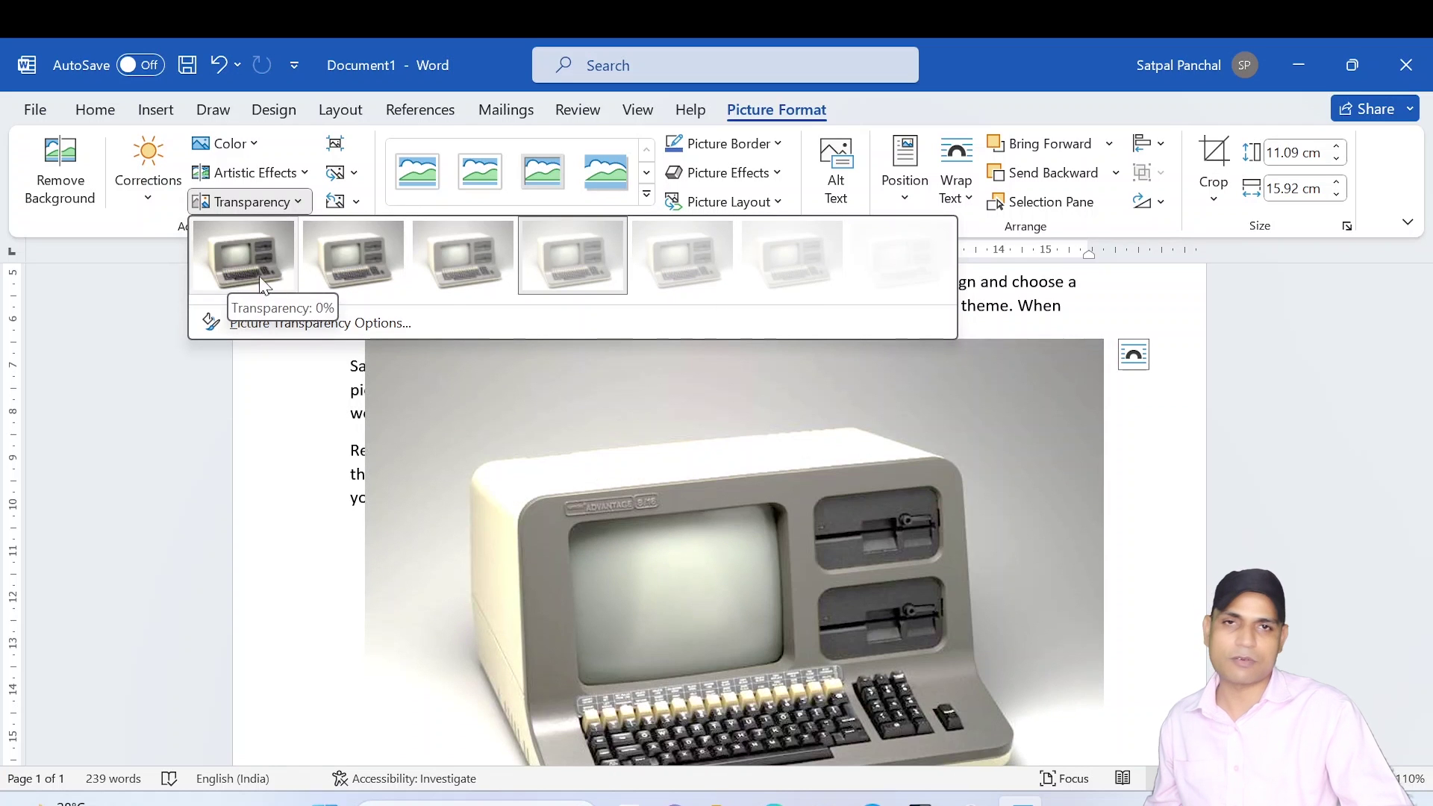
left_click(270, 451)
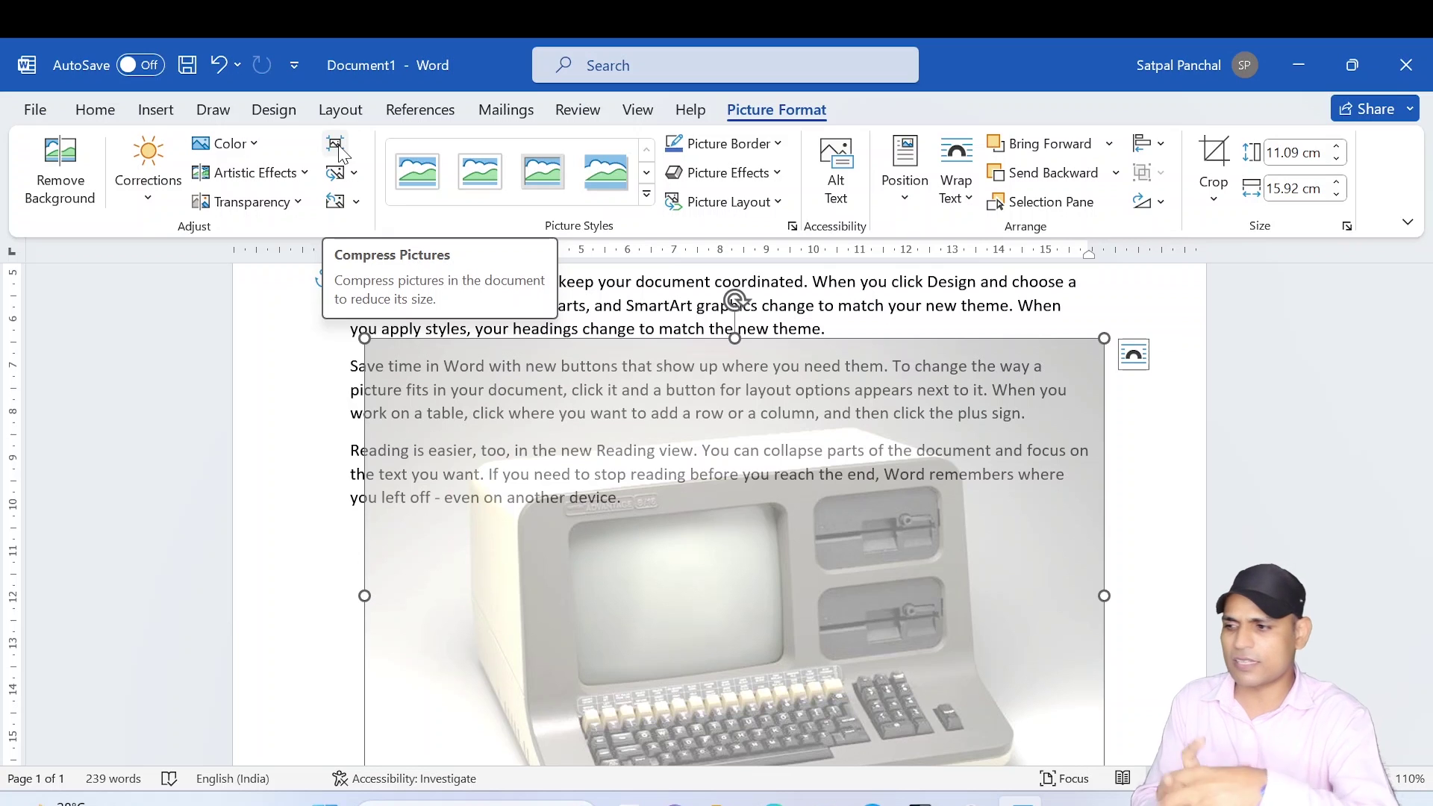
left_click(361, 178)
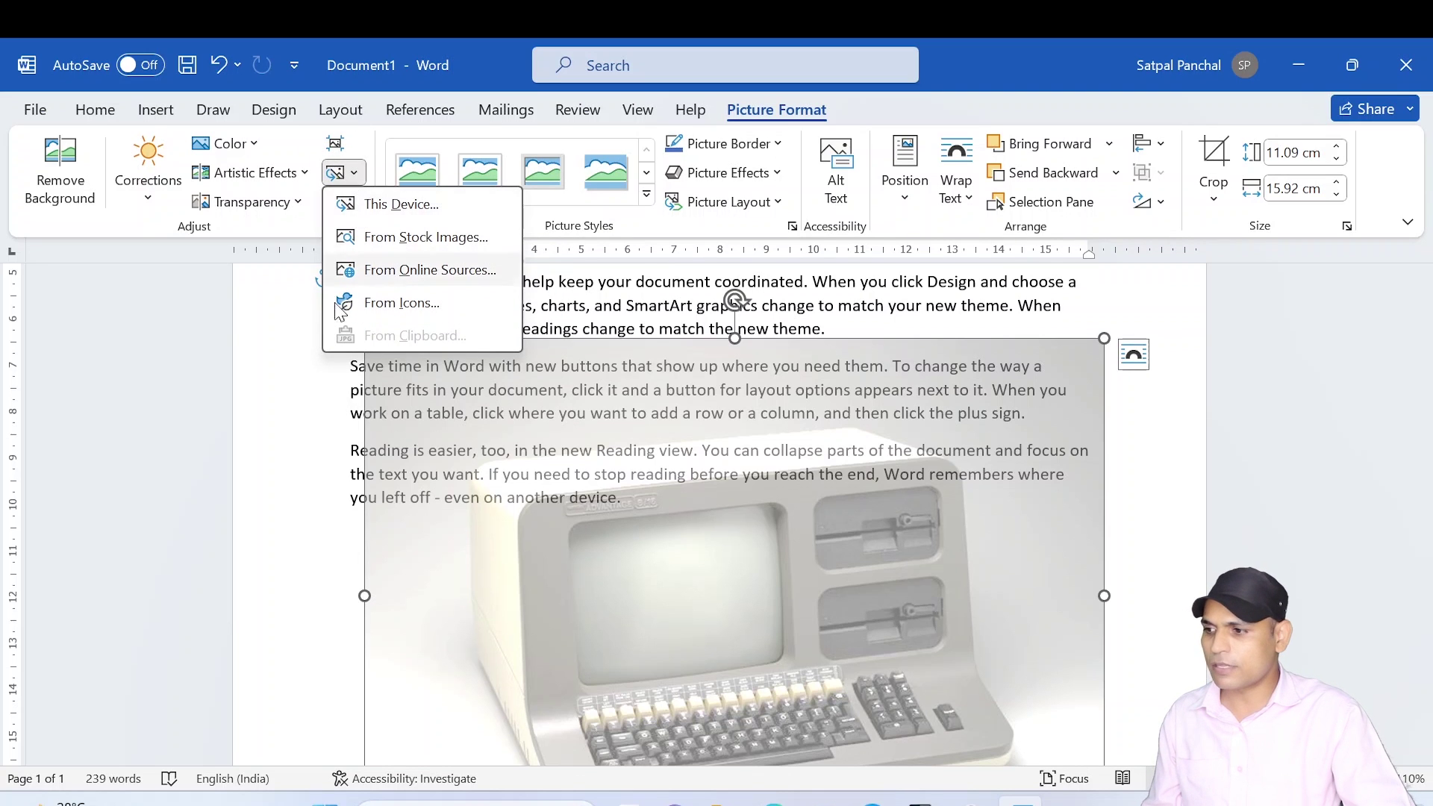
left_click(322, 393)
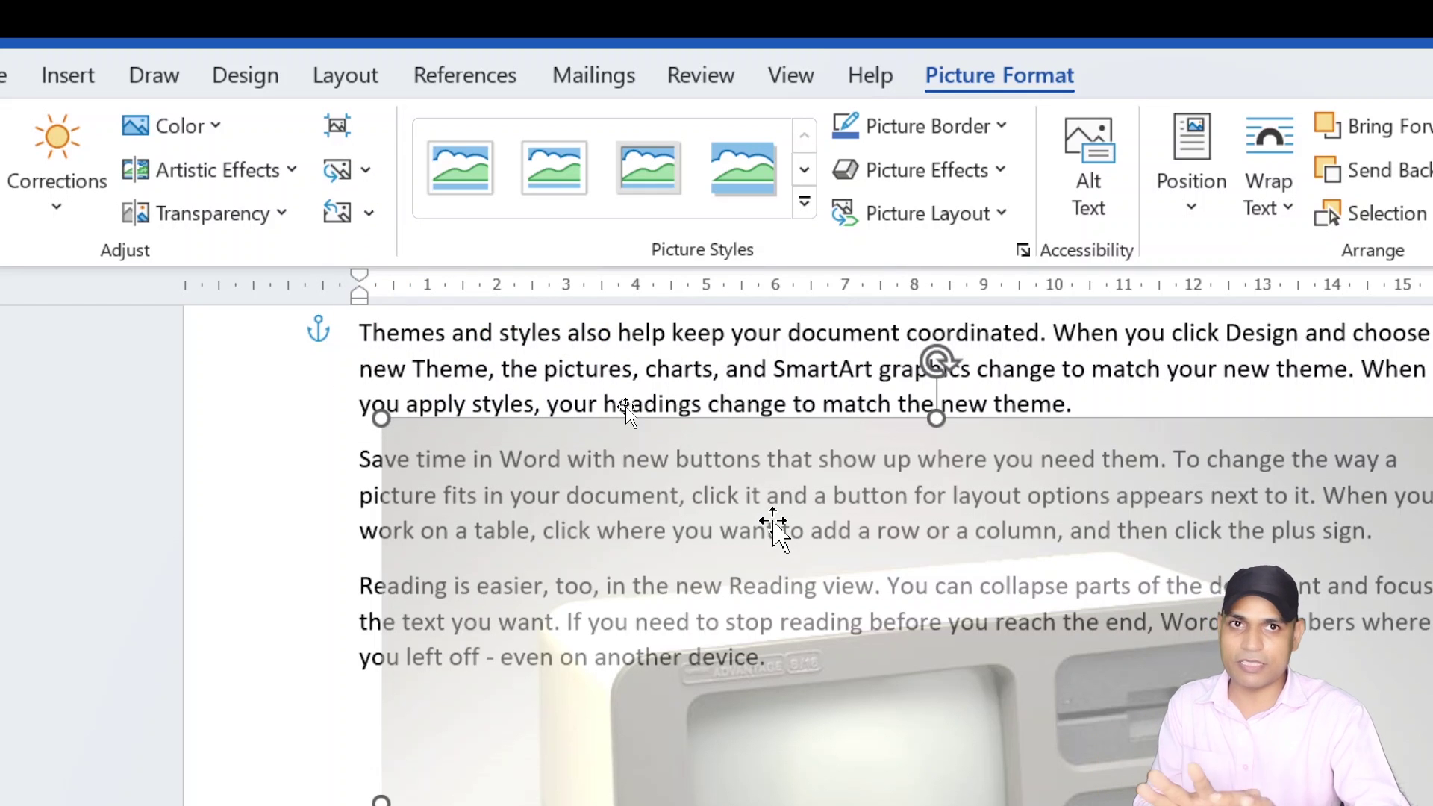
left_click(366, 171)
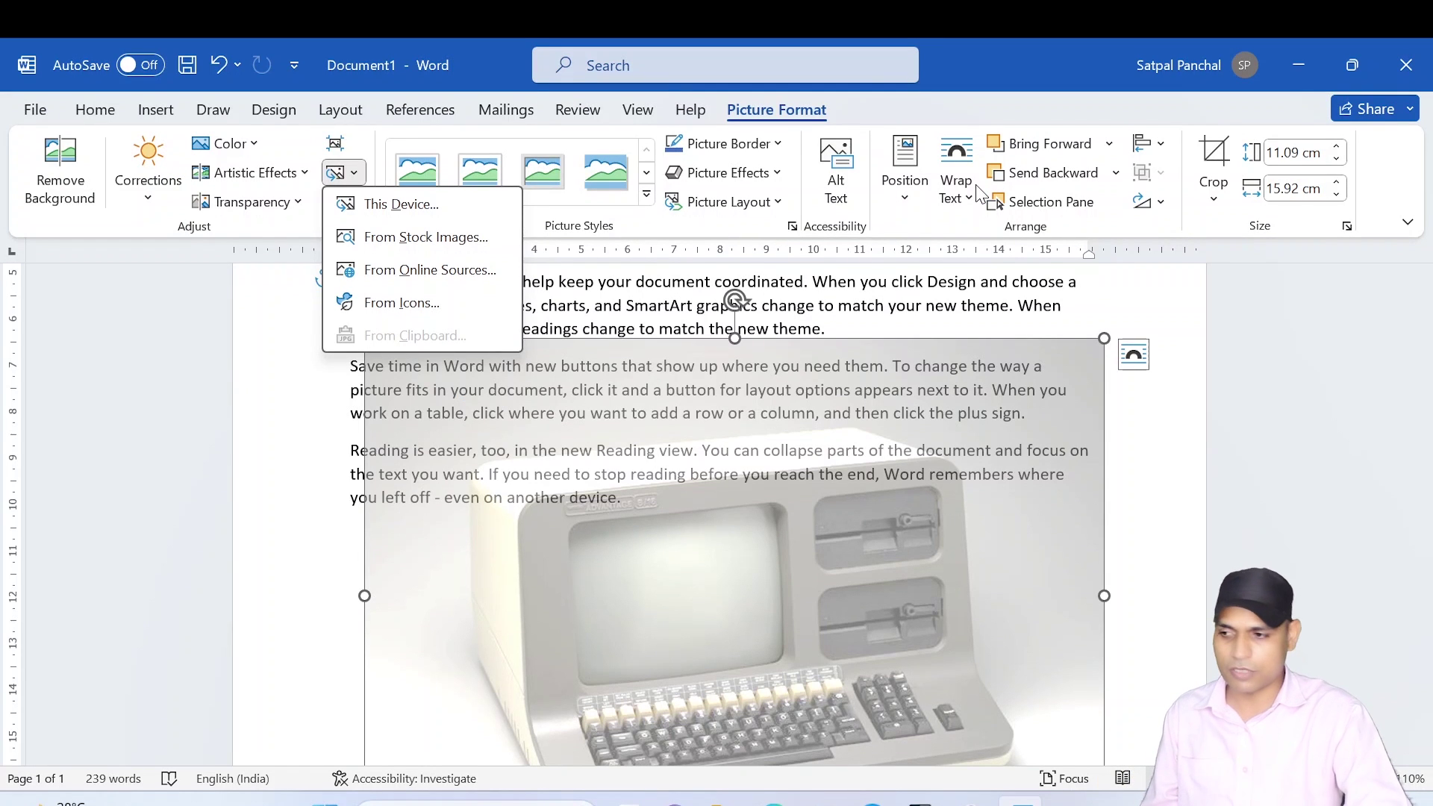
left_click(286, 342)
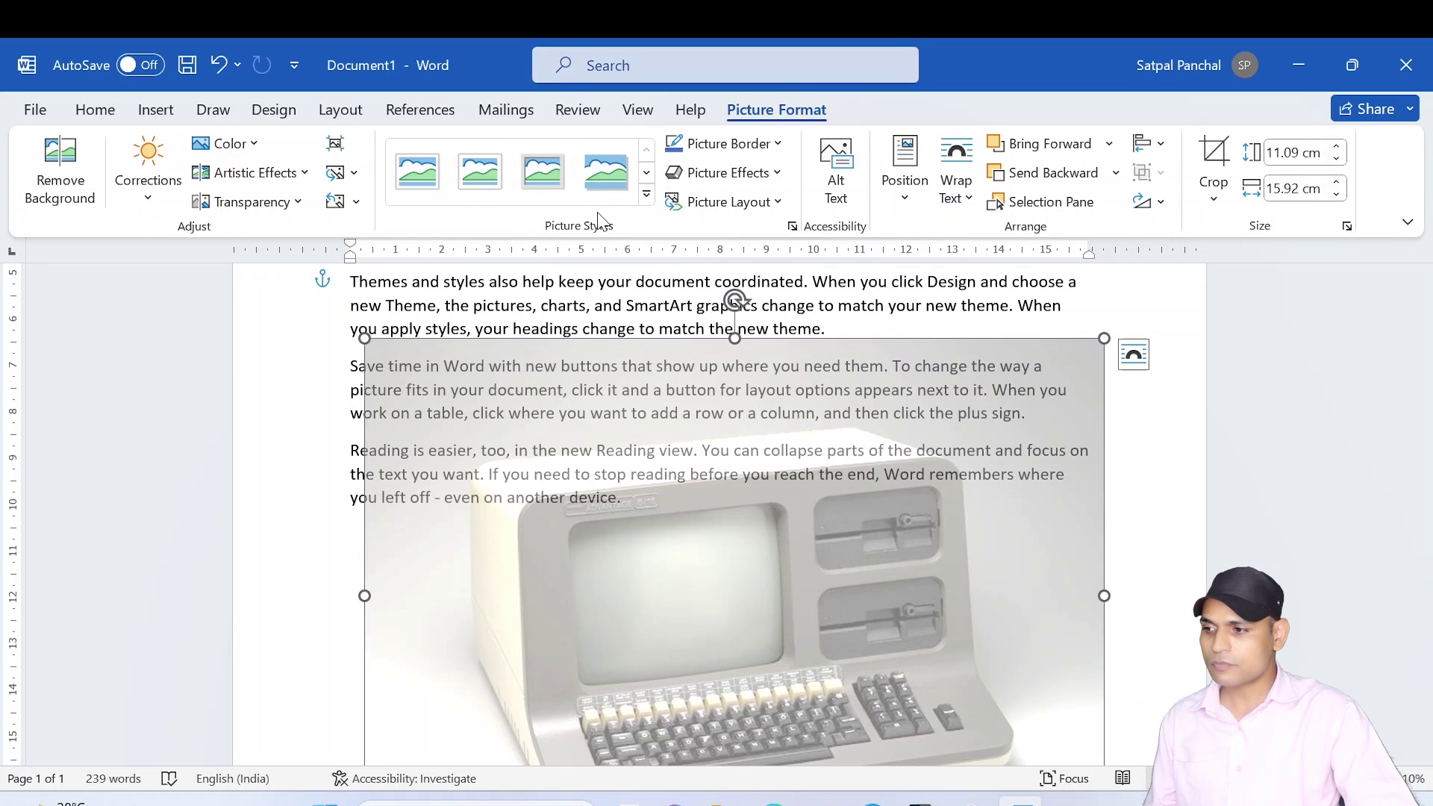
Reset the picture's formatting, and reset both the picture and its size to the original
left_click(342, 209)
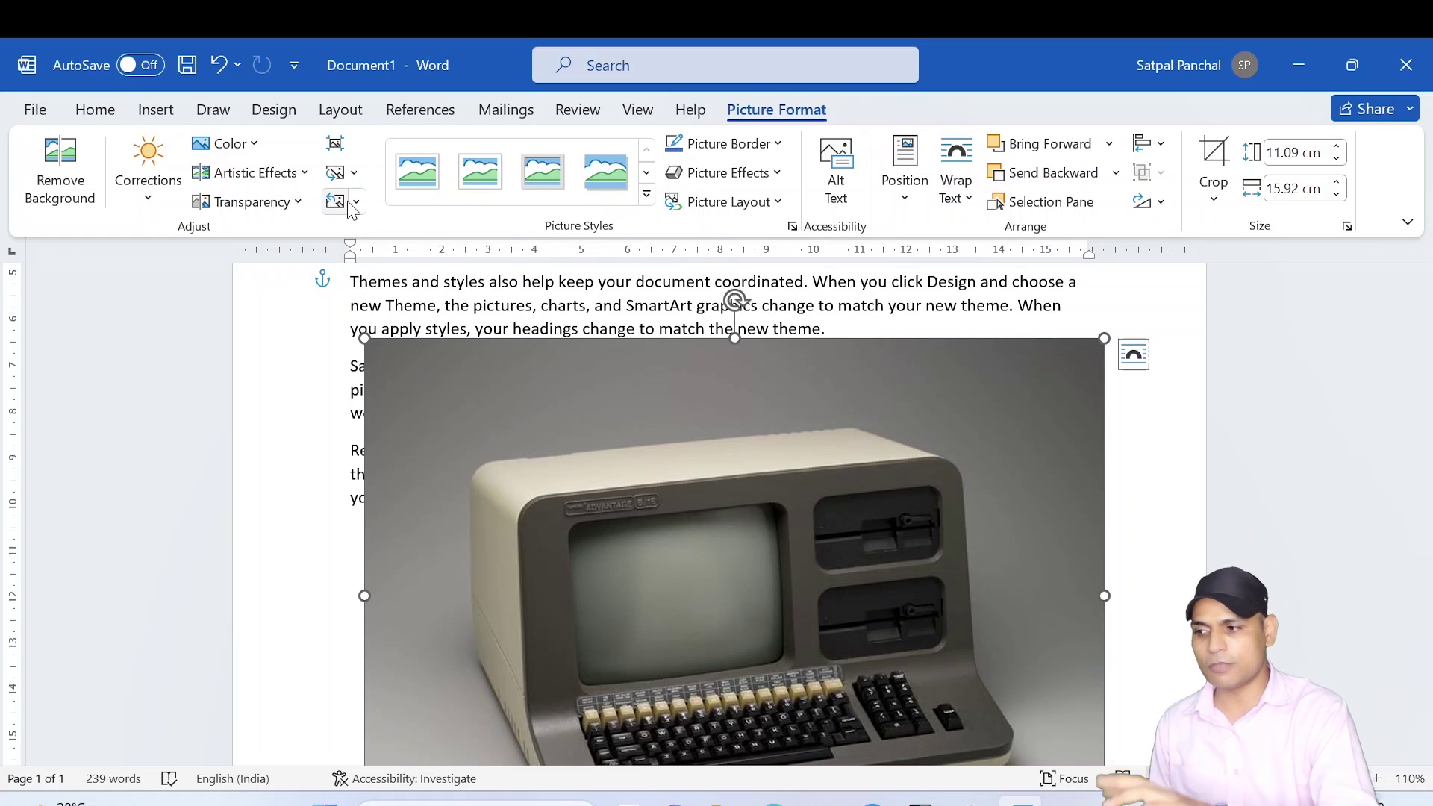
left_click(357, 203)
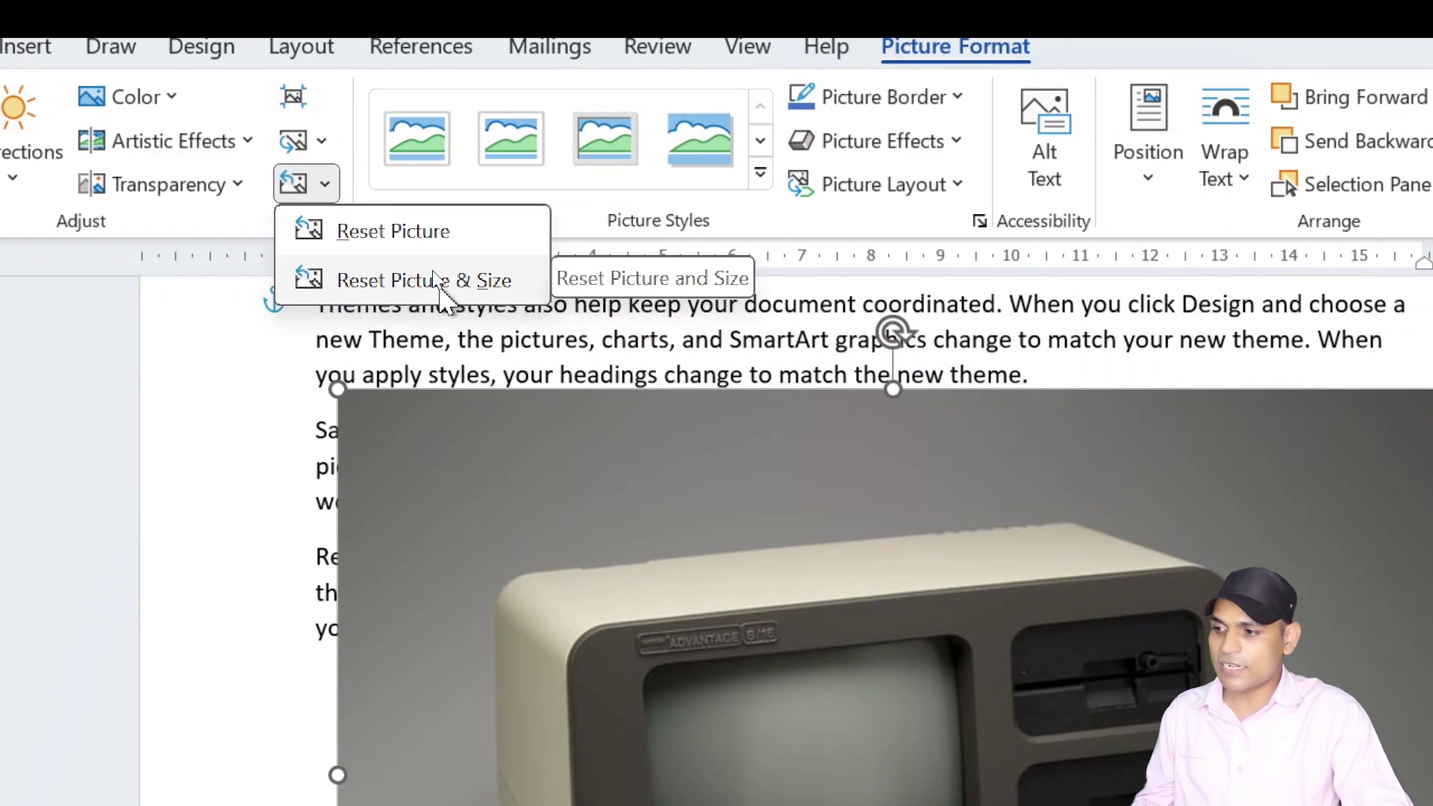
left_click(433, 275)
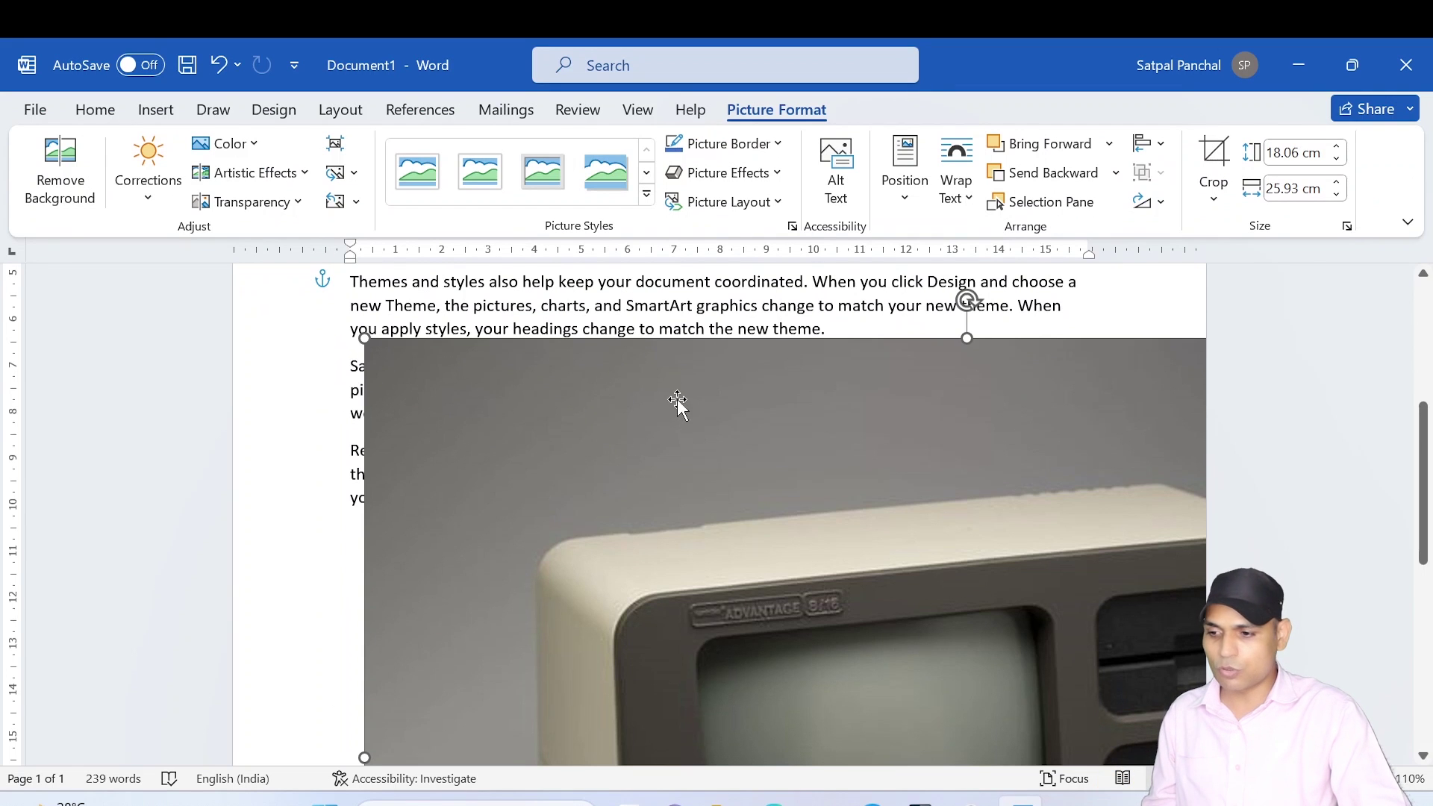
Shrink the oversized picture to about 12.1 cm high by 17.4 cm wide and place it over the last paragraph's lower lines
left_click_drag(677, 403, 556, 342)
scroll(550, 342, "down", 5)
scroll(549, 342, "up", 5)
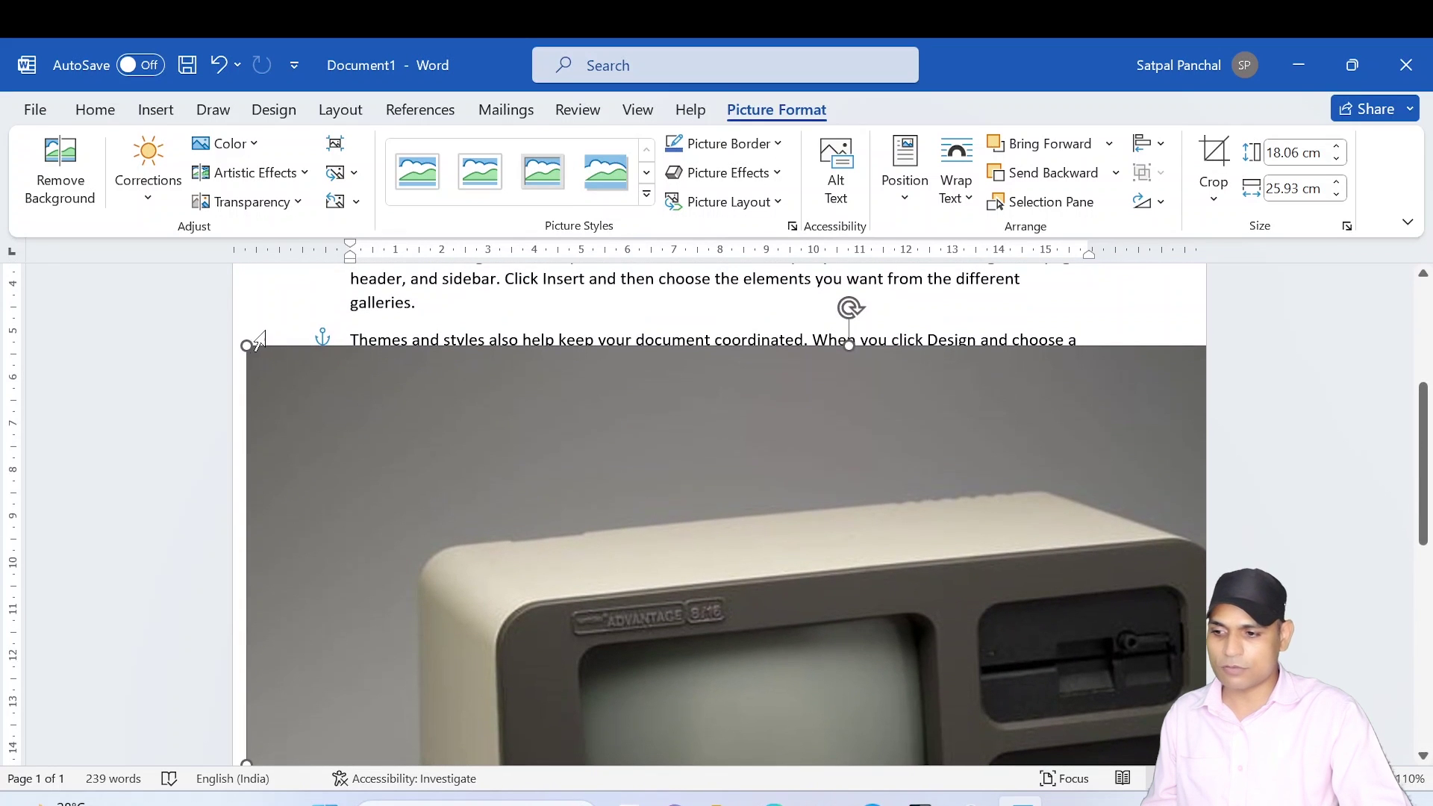
left_click_drag(249, 345, 1158, 608)
scroll(1158, 608, "down", 4)
left_click_drag(1046, 481, 694, 387)
scroll(694, 387, "up", 3)
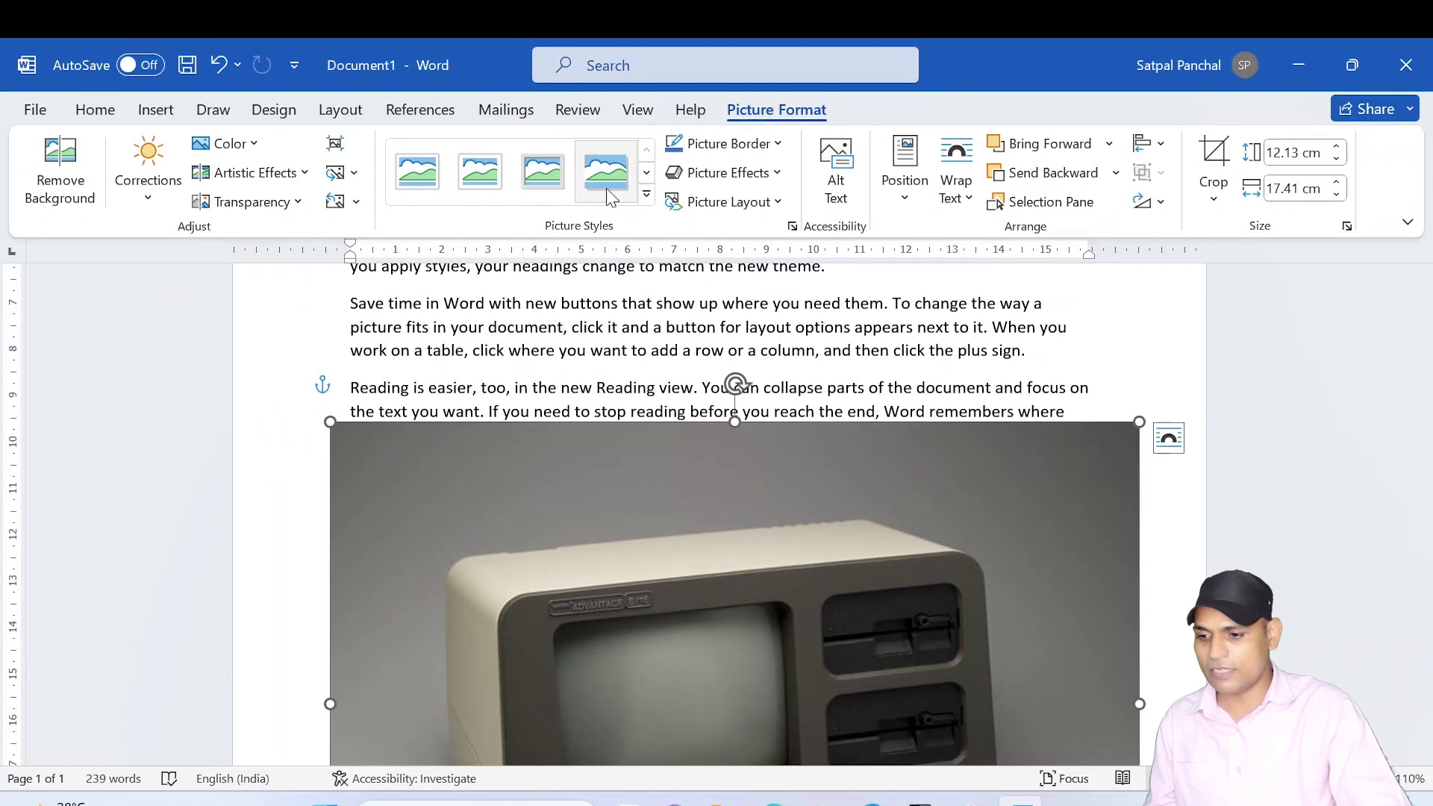
Reduce the picture to about 7.5 cm high by 10.8 cm wide and move it up over the last three paragraphs
scroll(946, 426, "down", 3)
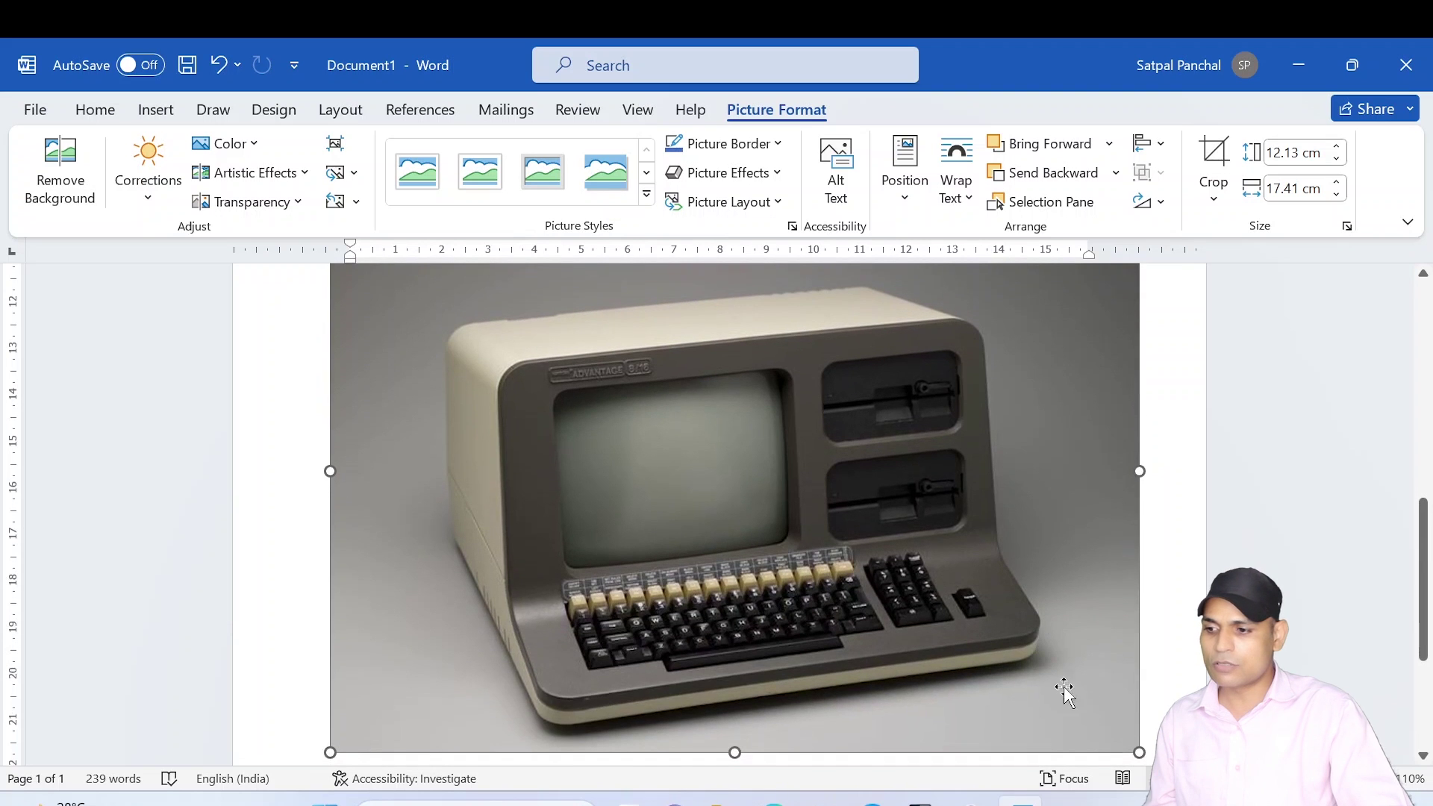
left_click_drag(1142, 754, 831, 518)
scroll(758, 472, "up", 2)
scroll(758, 472, "up", 2)
left_click_drag(675, 605, 883, 389)
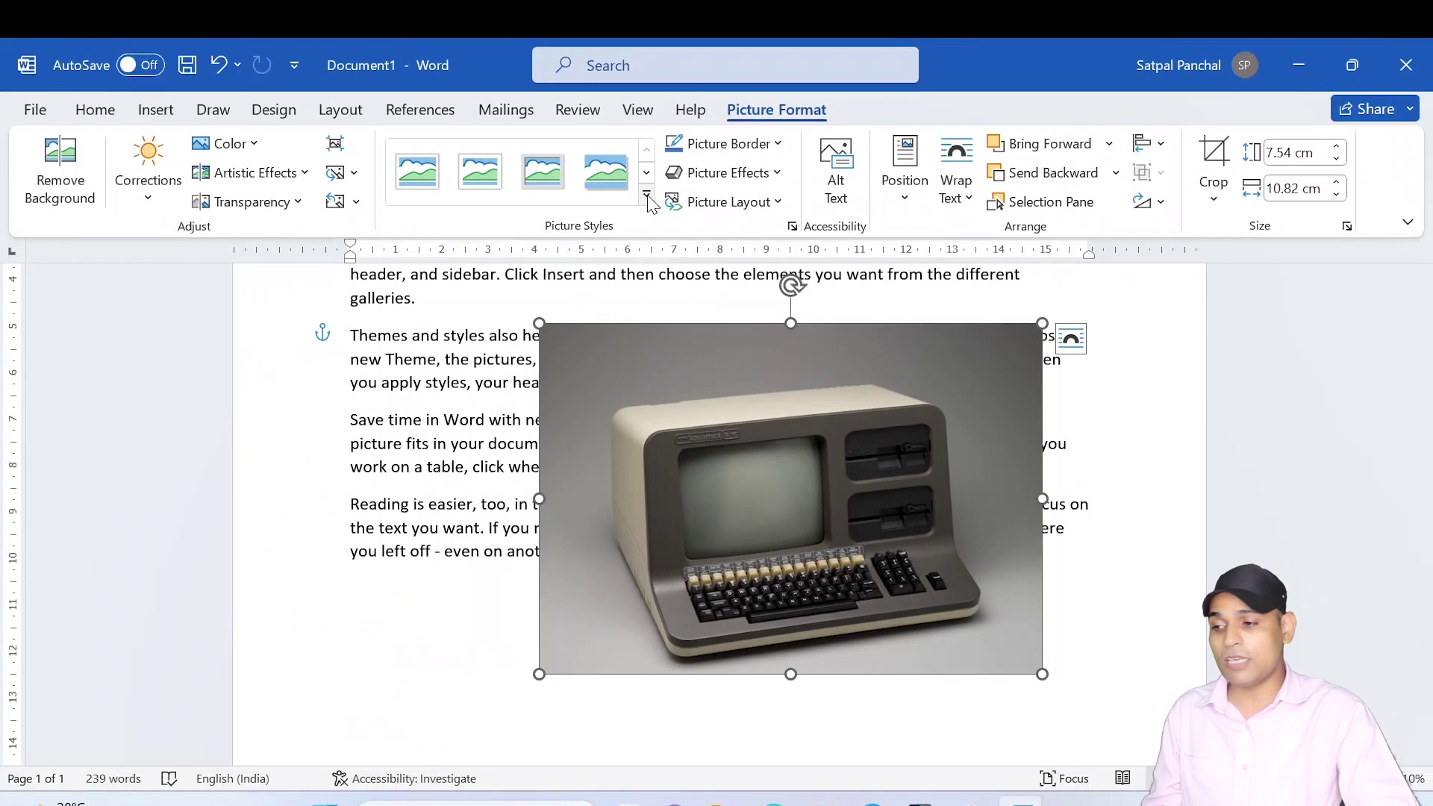
Apply the beveled picture style with rounded corners to the picture and nudge it slightly upward over the text
left_click(644, 197)
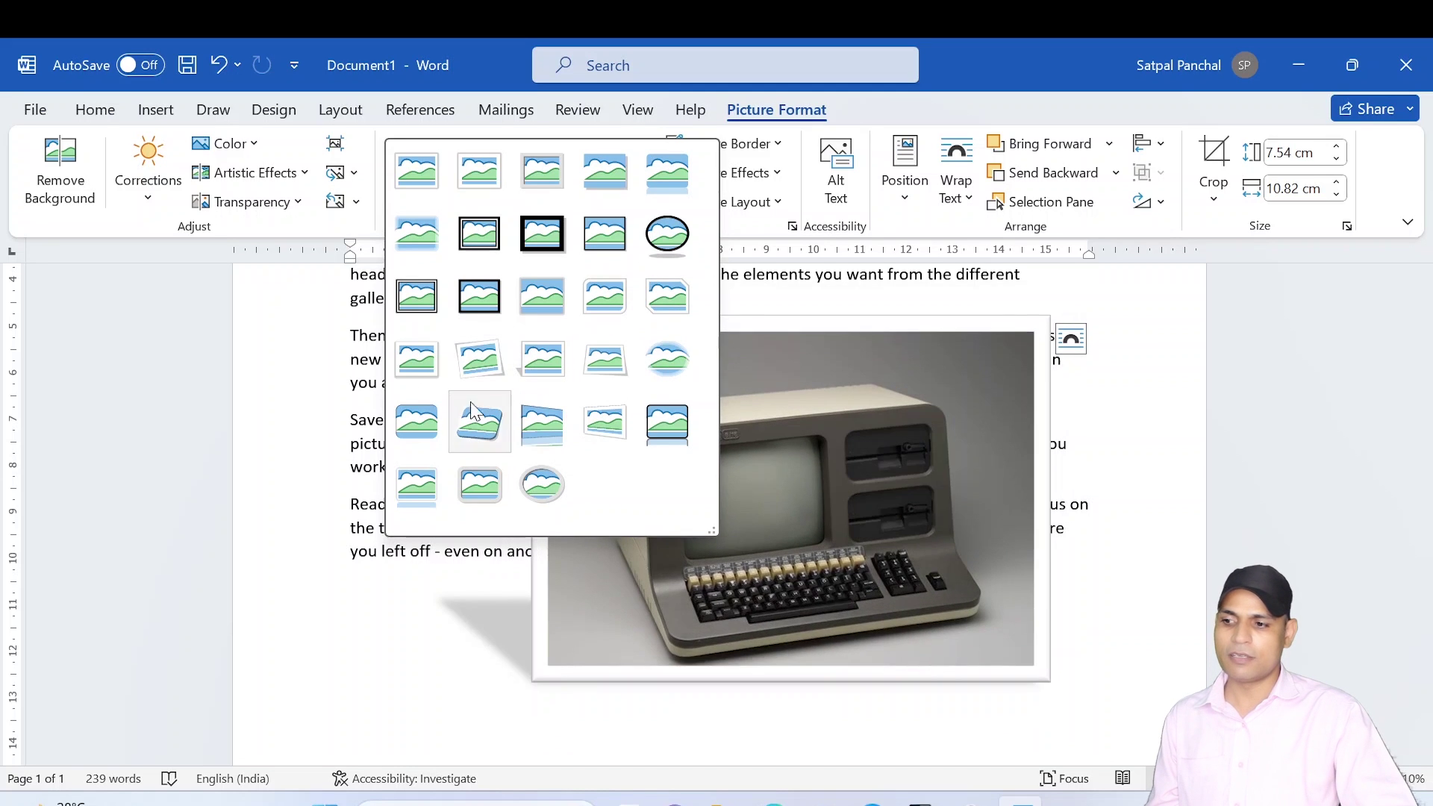
left_click(427, 418)
mouse_move(742, 572)
left_mouse_down()
mouse_move(613, 542)
mouse_move(735, 546)
left_mouse_up()
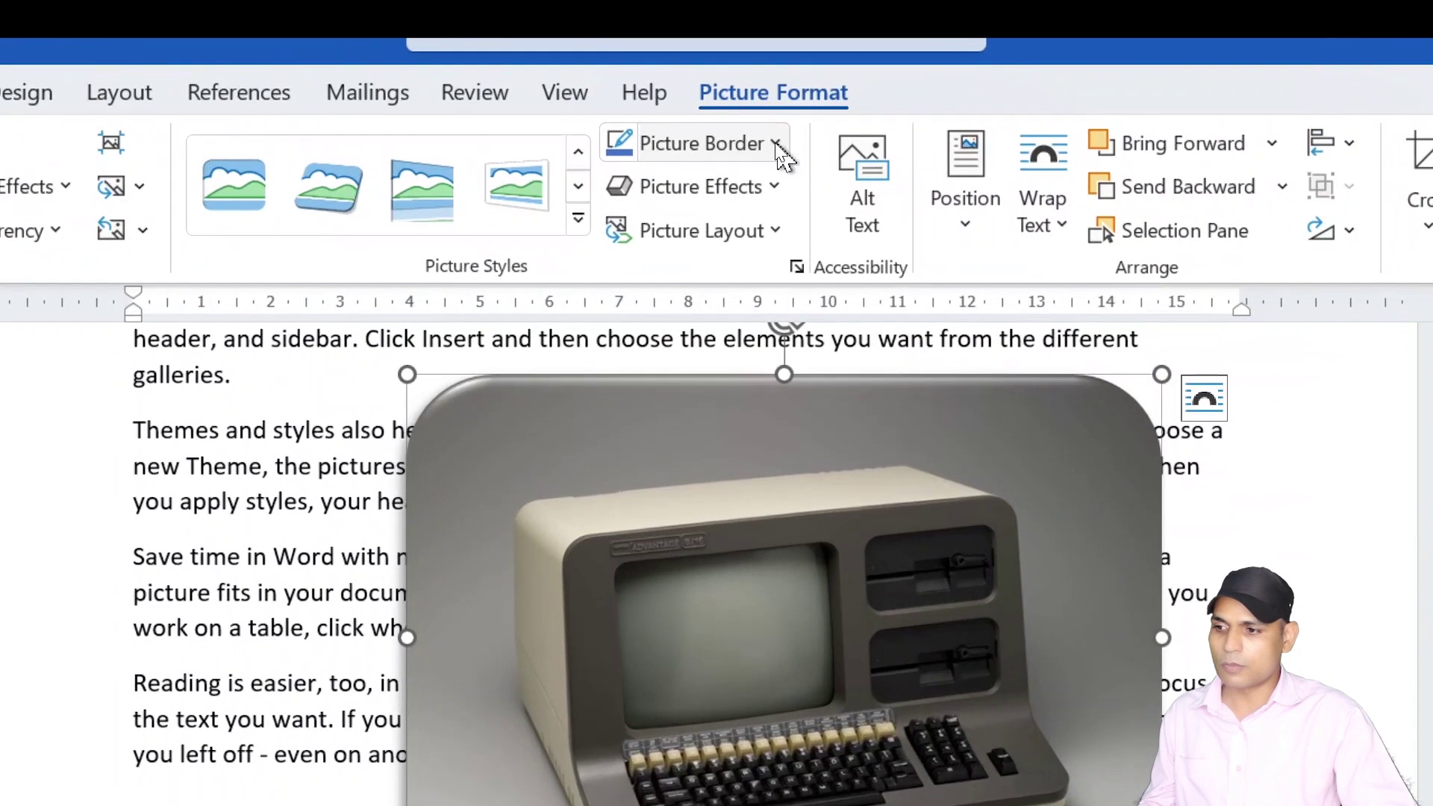
Give the picture a red border with a 4½ pt weight
left_click(780, 145)
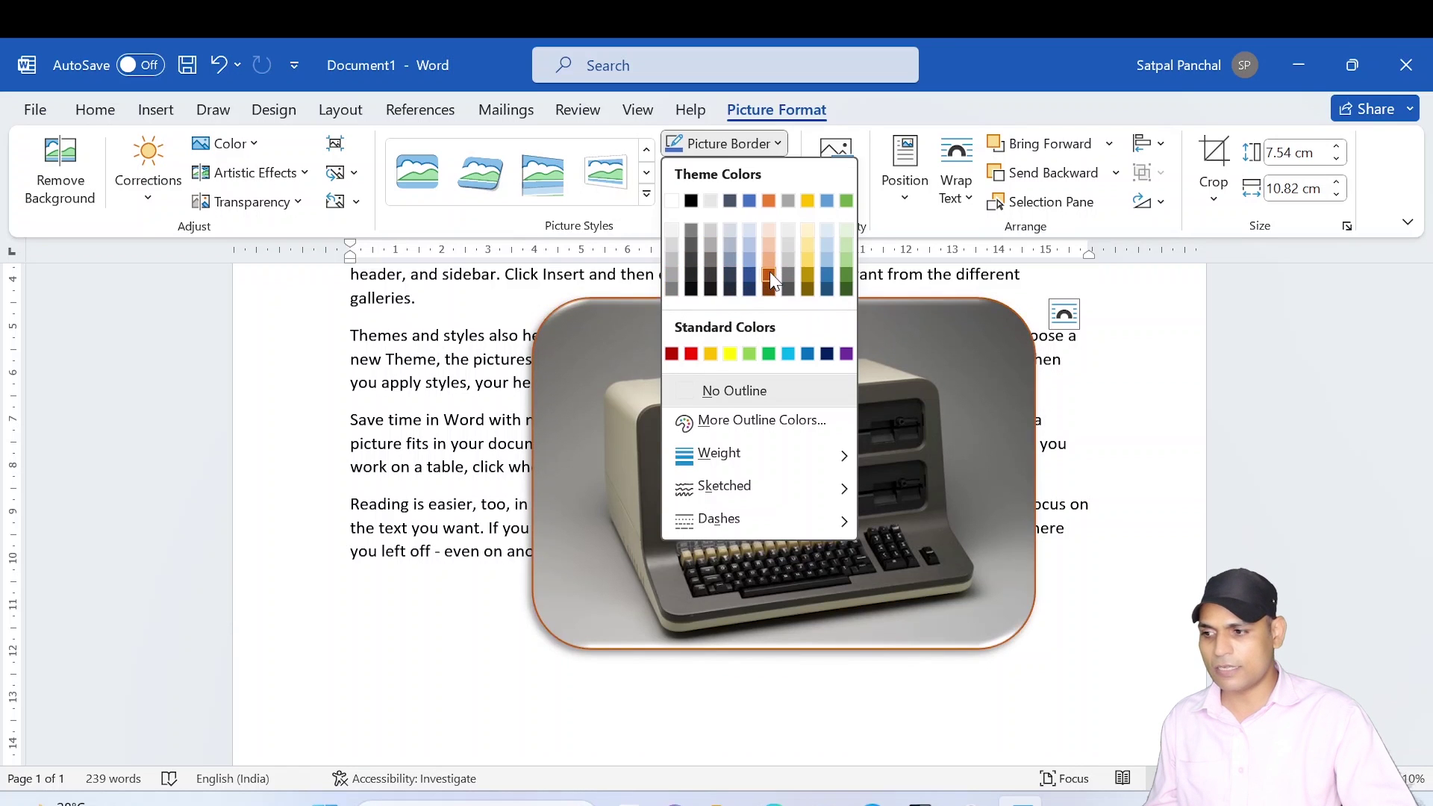
left_click(691, 354)
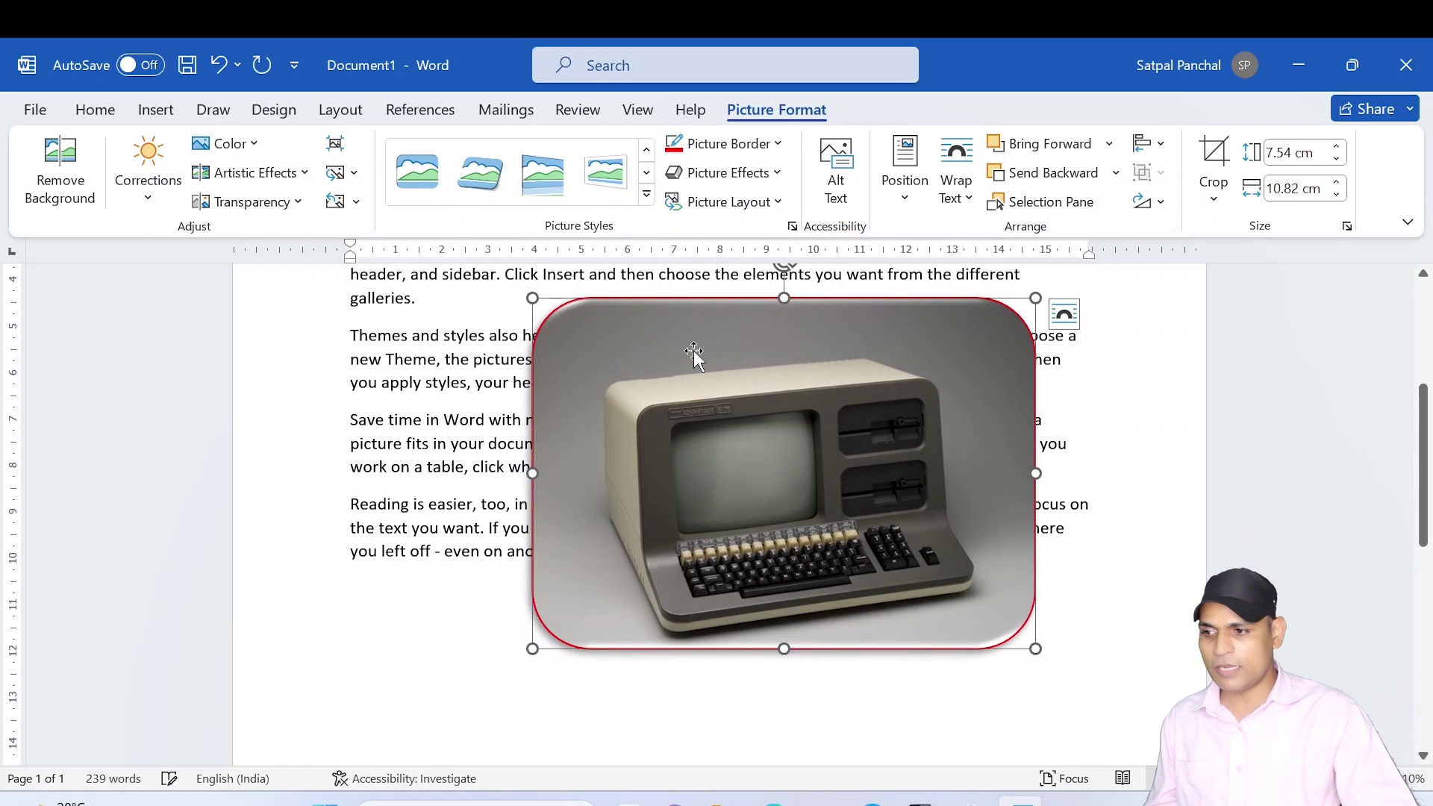
left_click(776, 147)
mouse_move(741, 464)
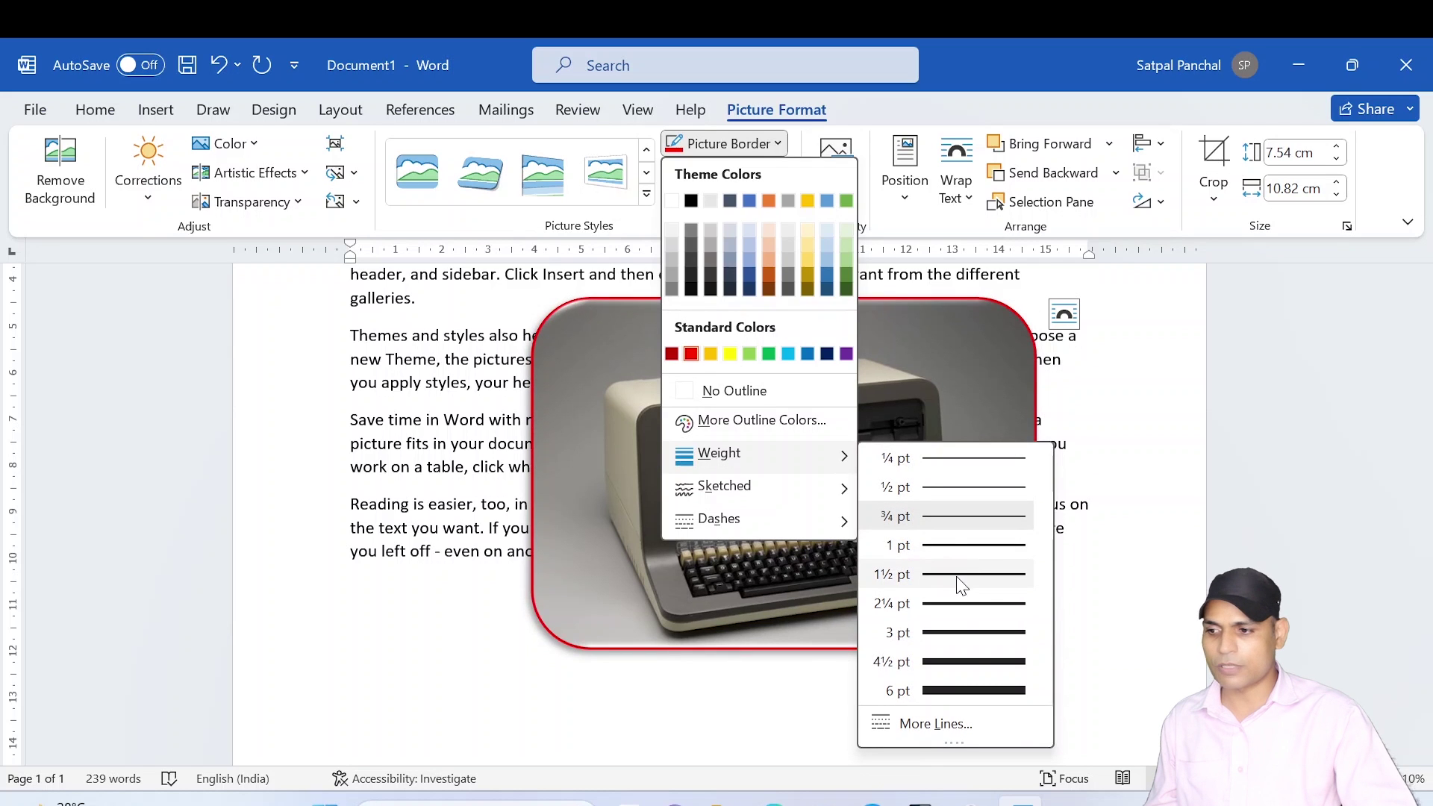
left_click(970, 662)
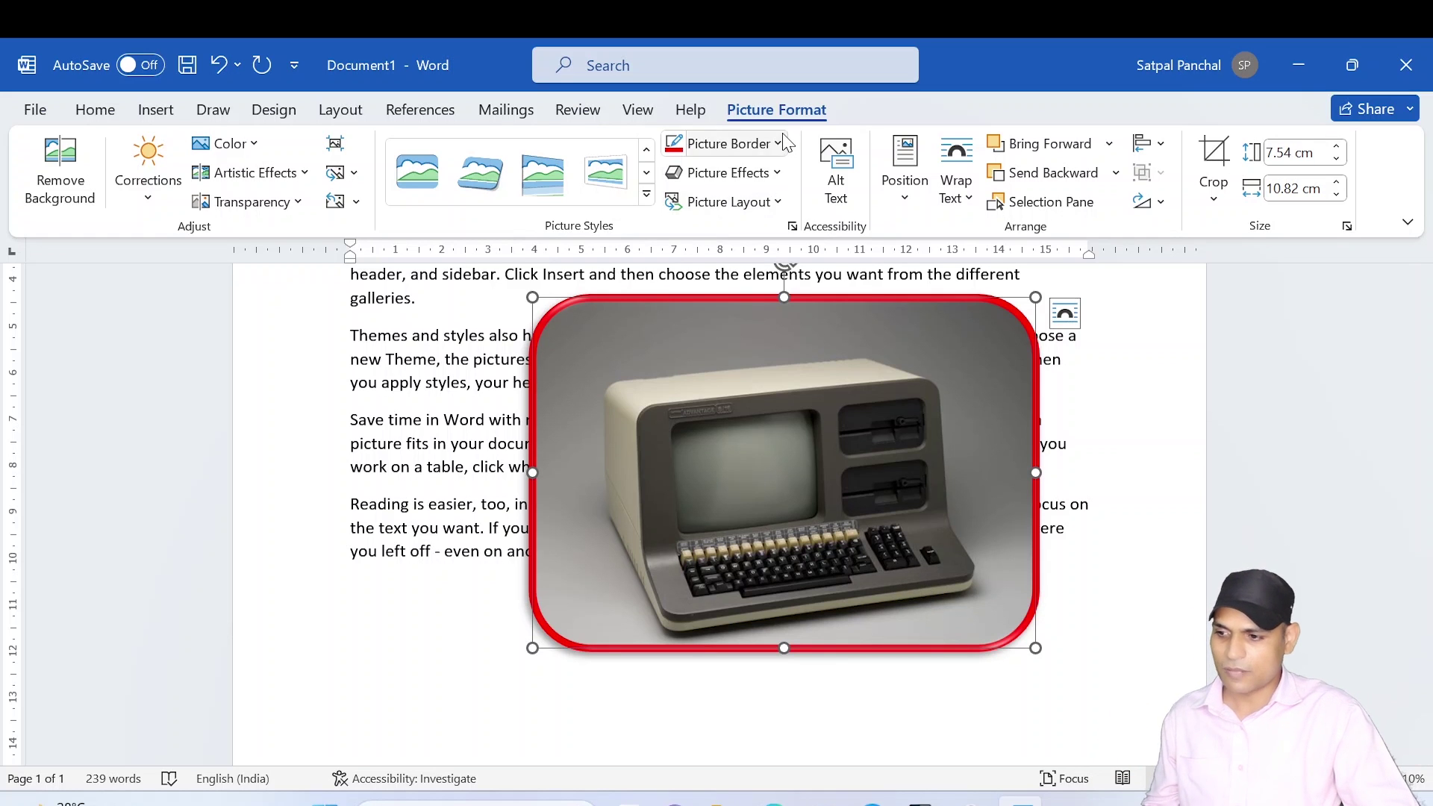
Try a wavy sketched style and a compound line type on the border in the detailed line settings, and close those settings
left_click(720, 143)
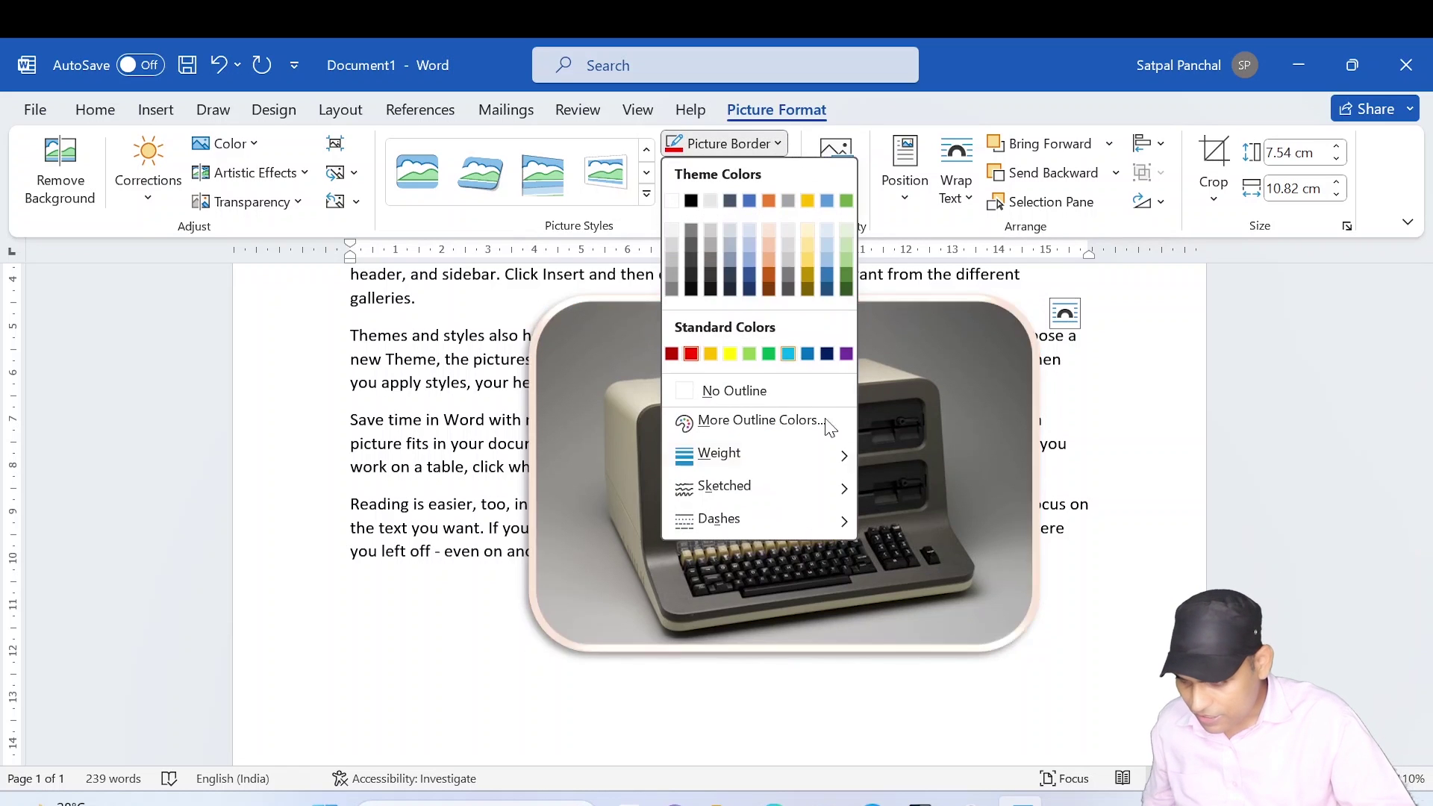
mouse_move(754, 492)
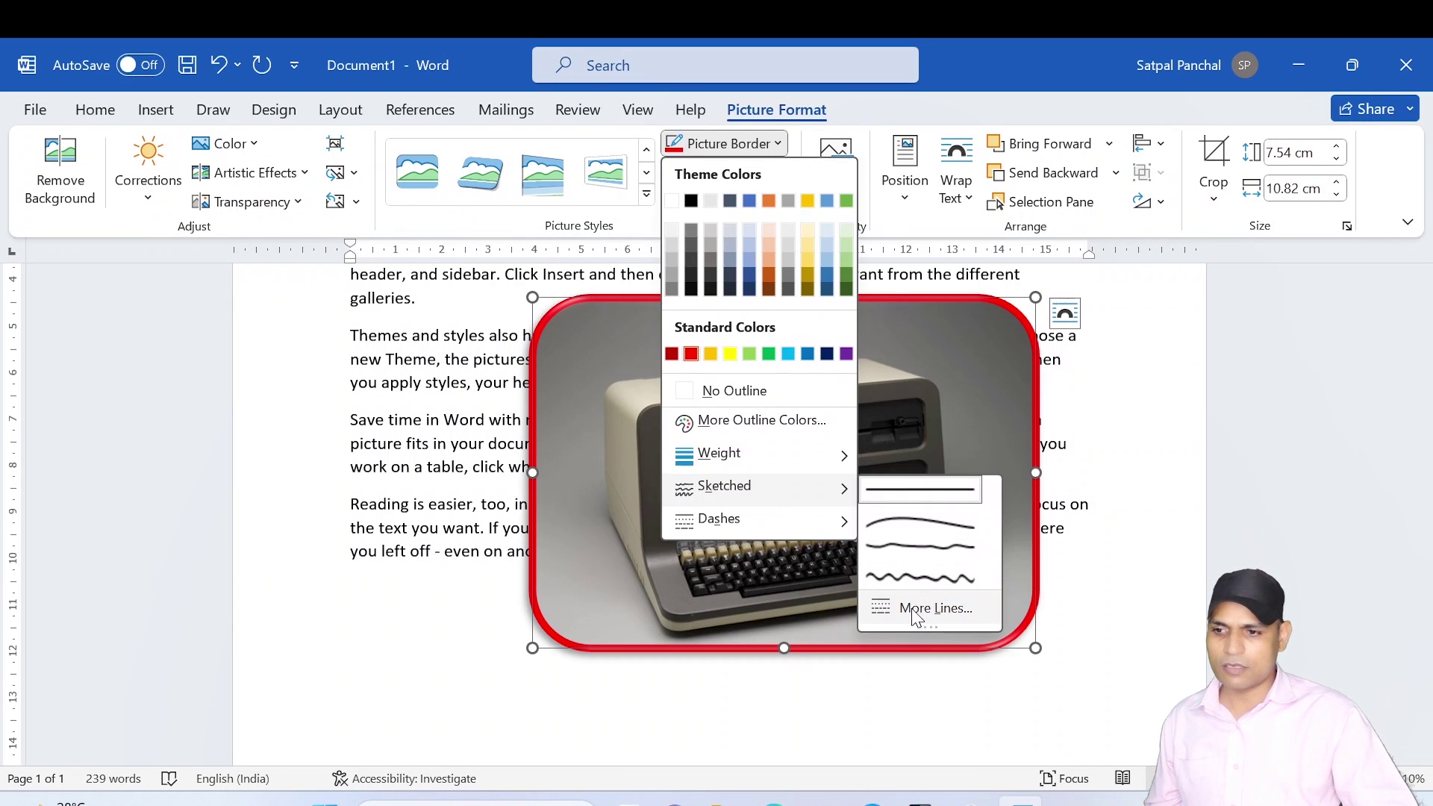
left_click(935, 608)
scroll(1222, 438, "down", 4)
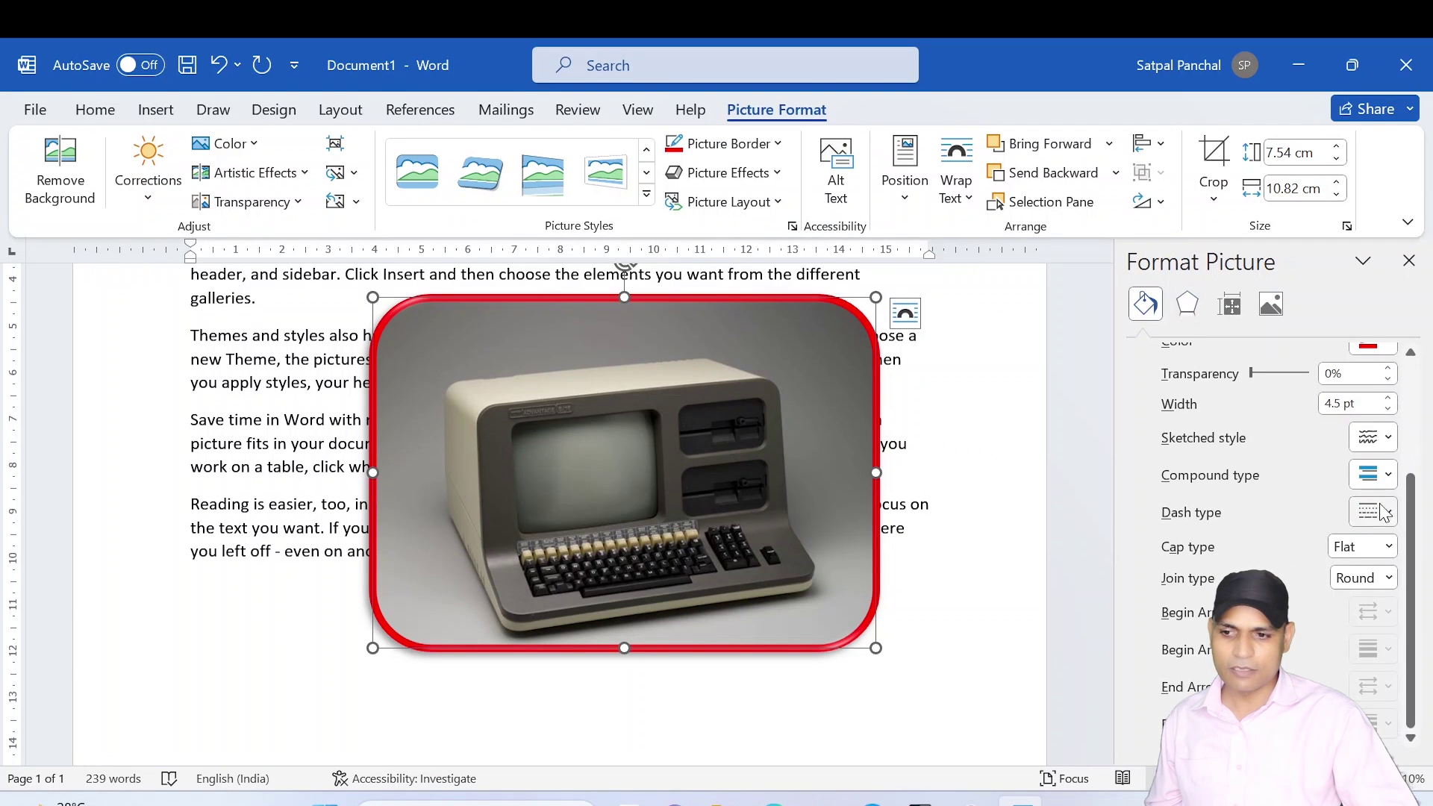
left_click(1387, 438)
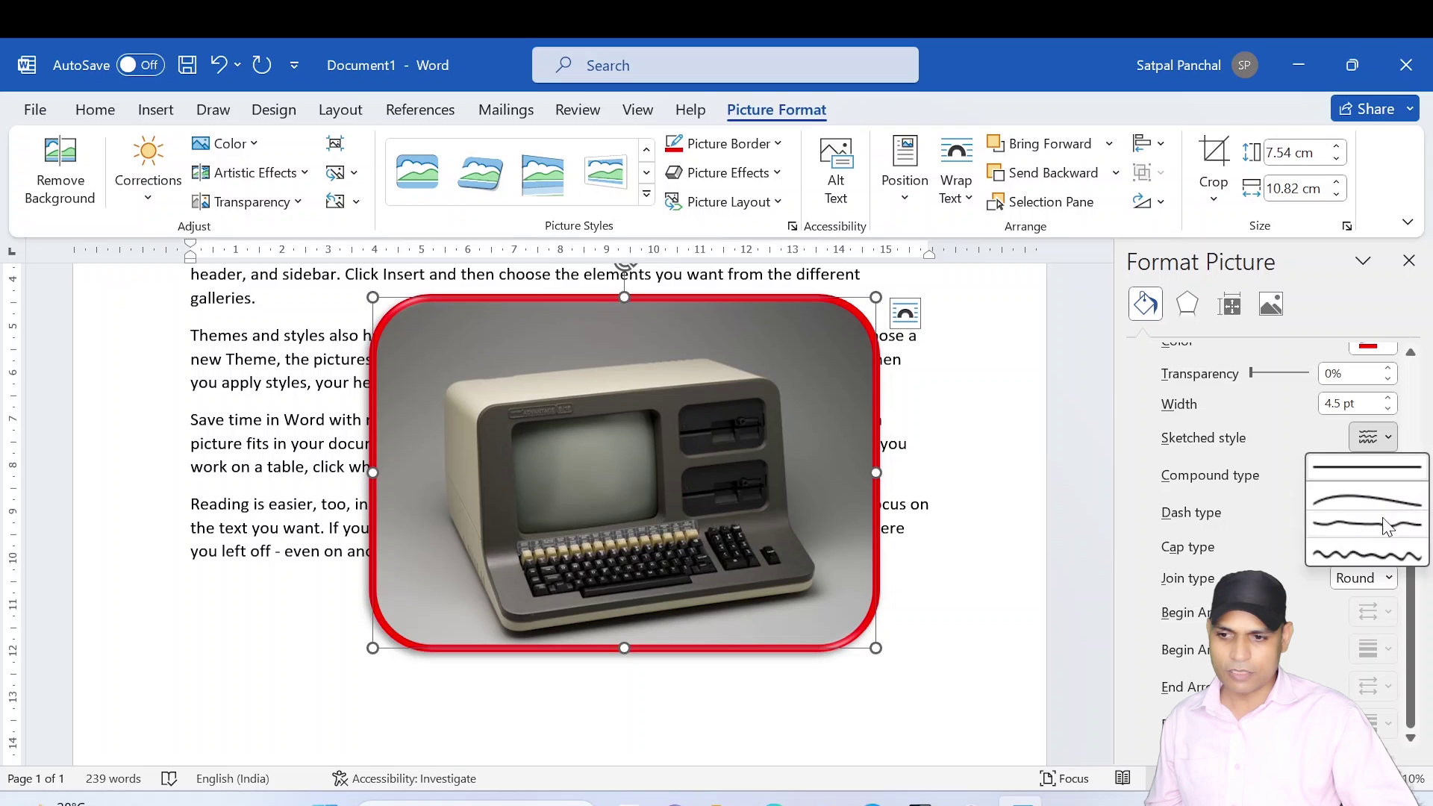
left_click(1387, 525)
left_click(1374, 474)
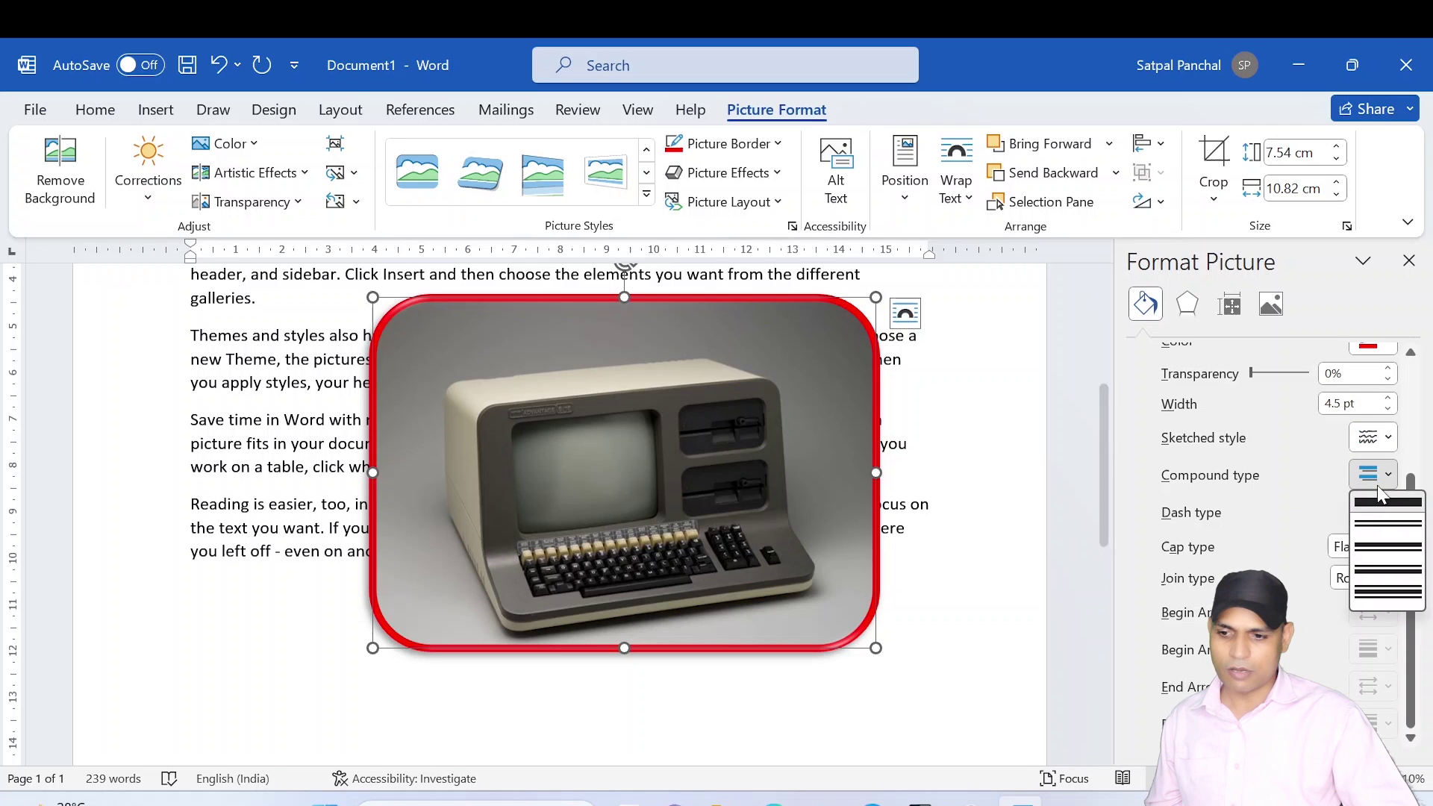
left_click(1396, 545)
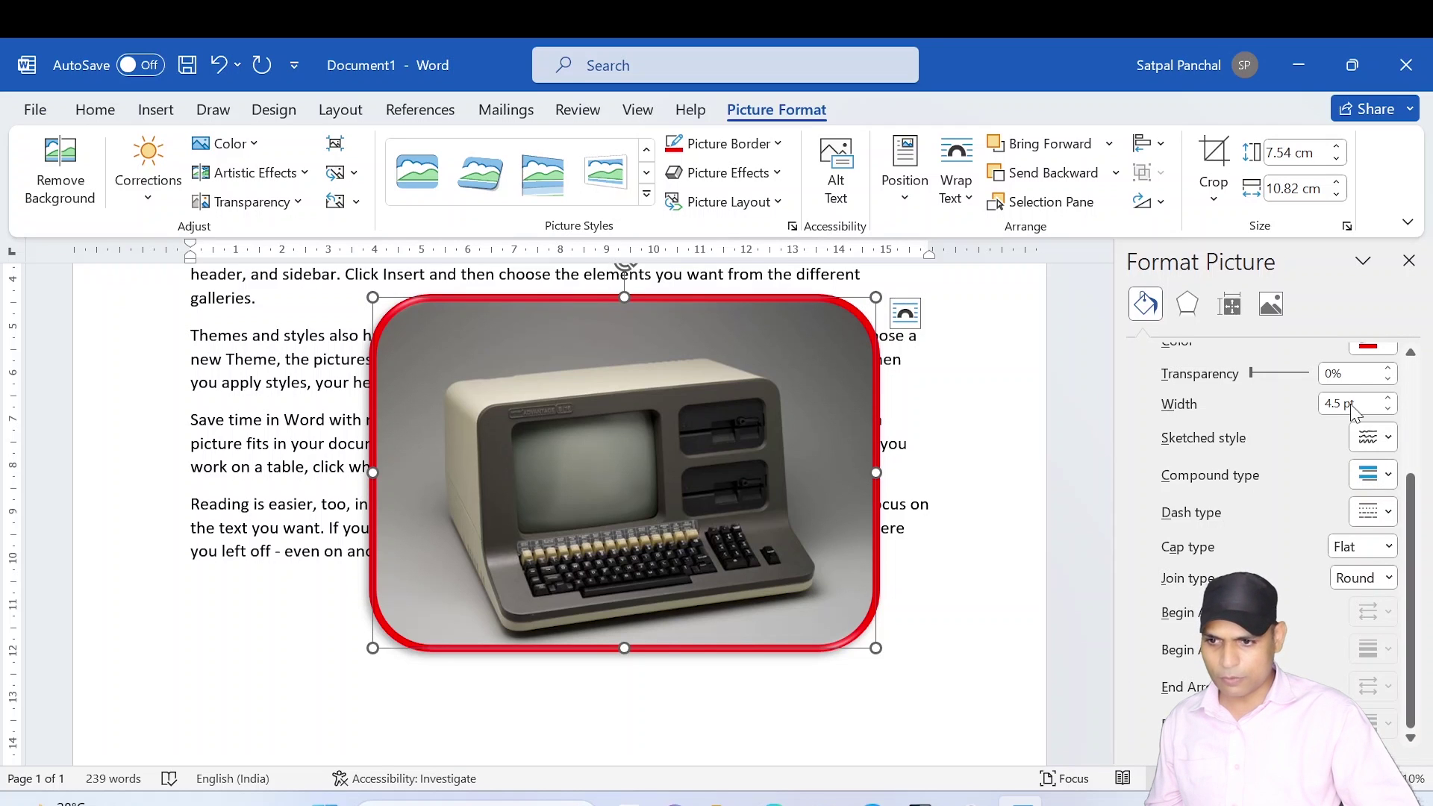
left_click(1363, 261)
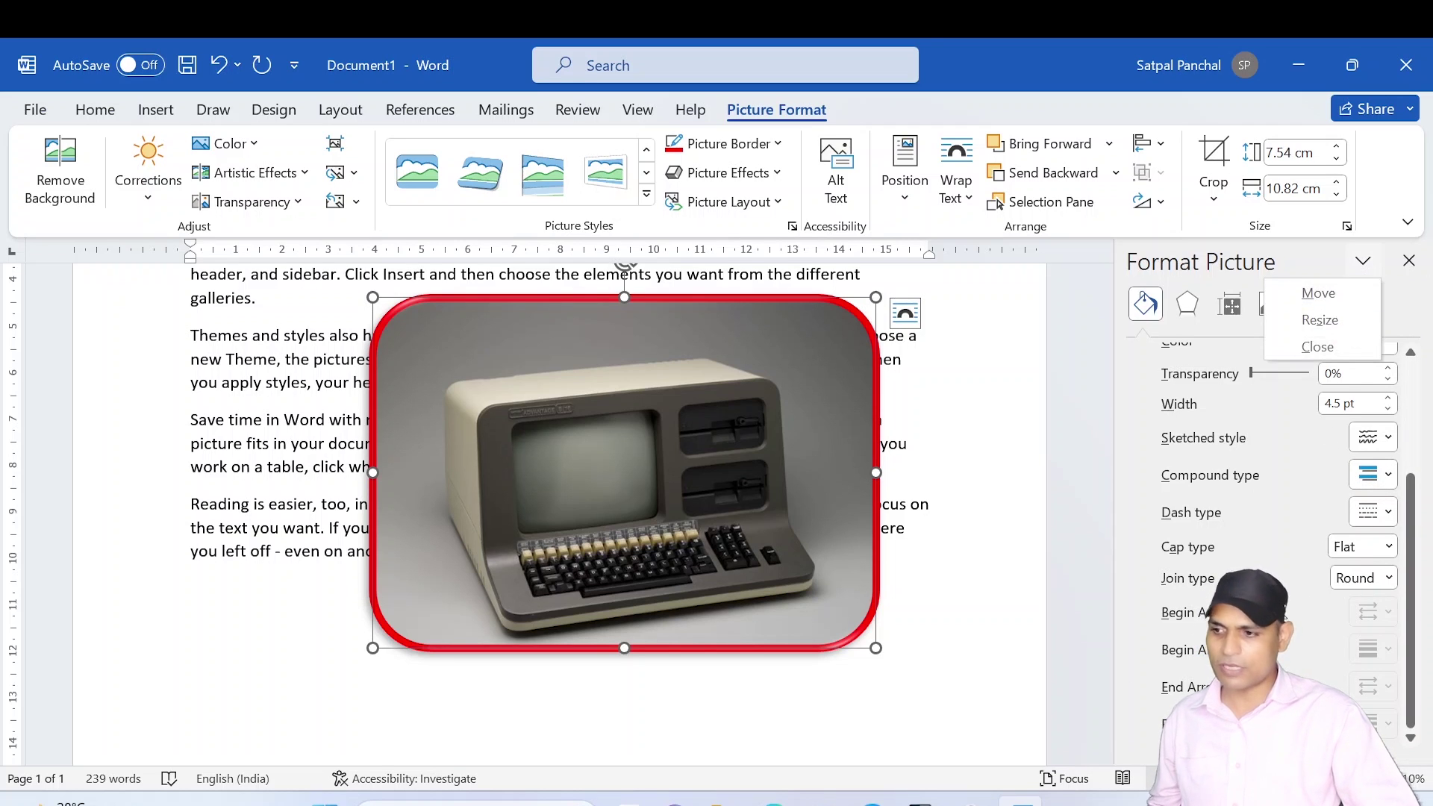
left_click(961, 573)
left_click(858, 397)
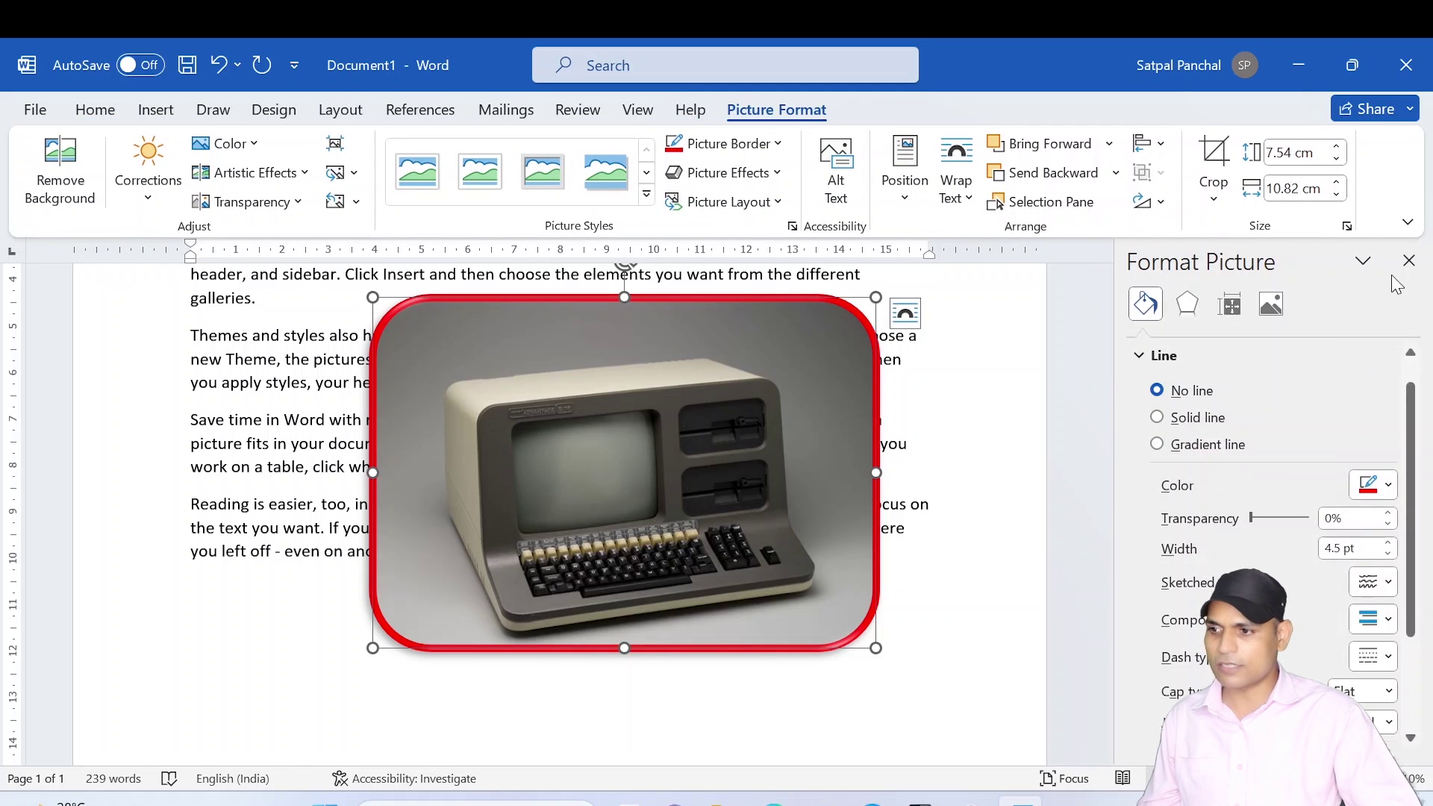
left_click(1410, 260)
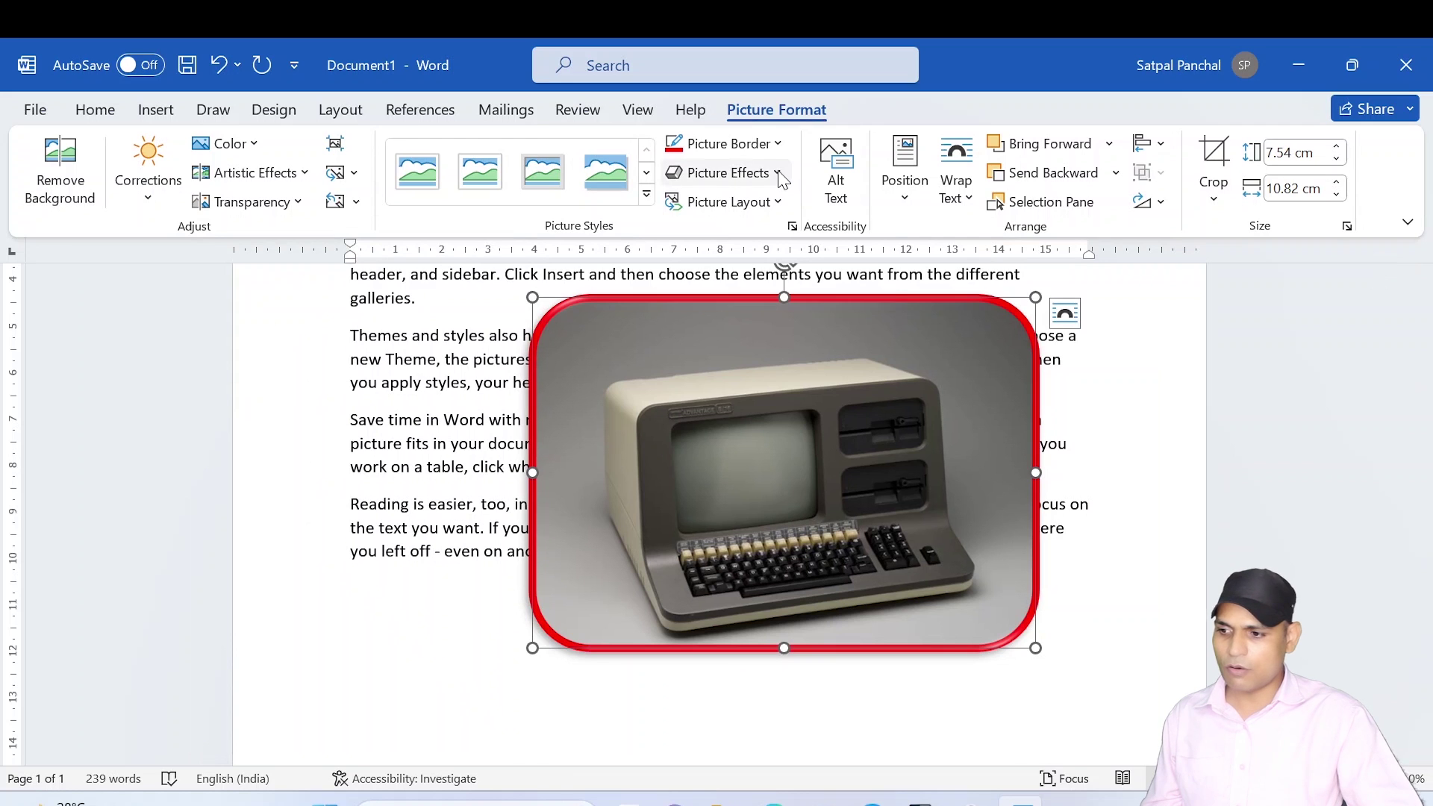
Try a long-dash and a round-dot line on the picture's border, and reduce the border weight to 2¼ pt
left_click(782, 176)
left_click(779, 146)
left_click(778, 147)
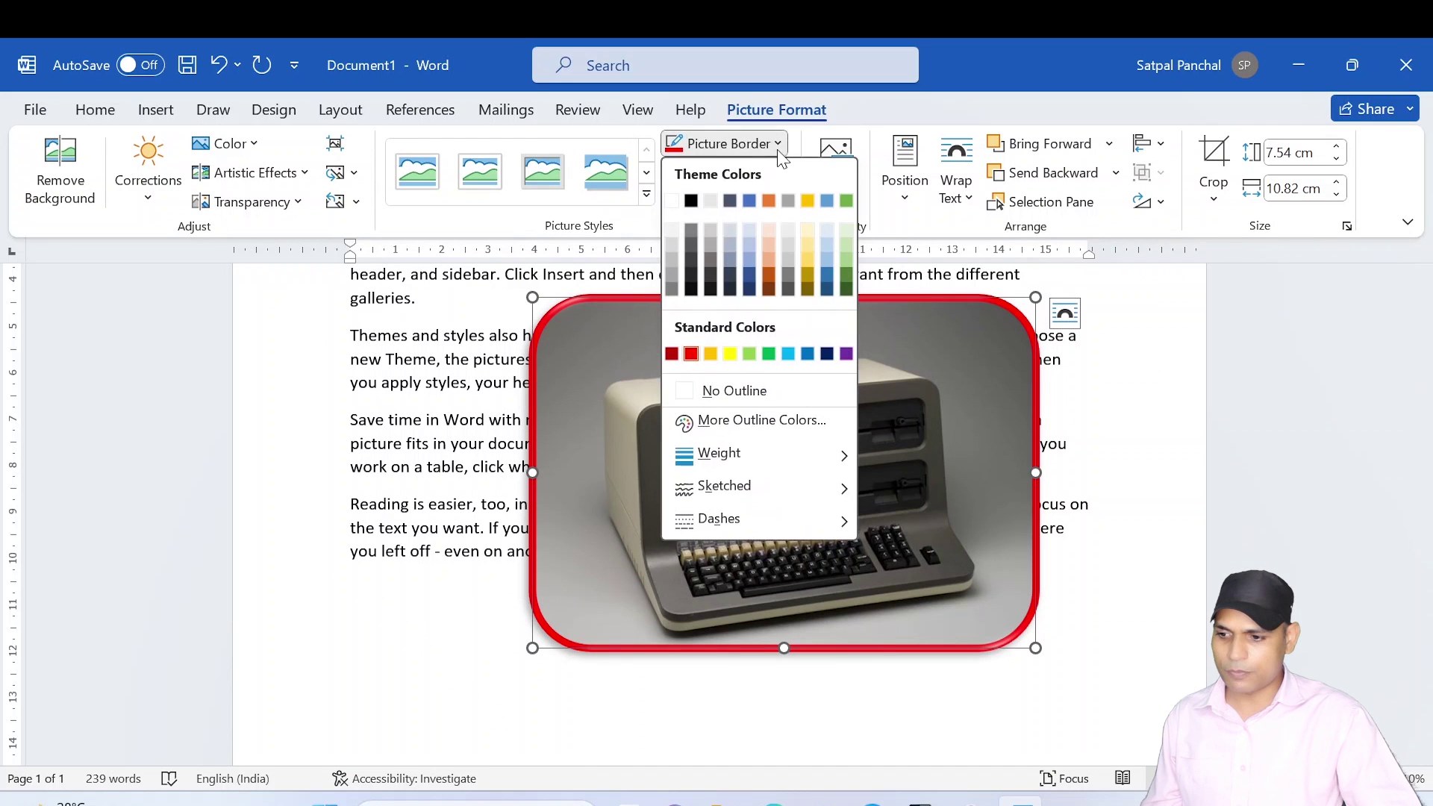
mouse_move(777, 522)
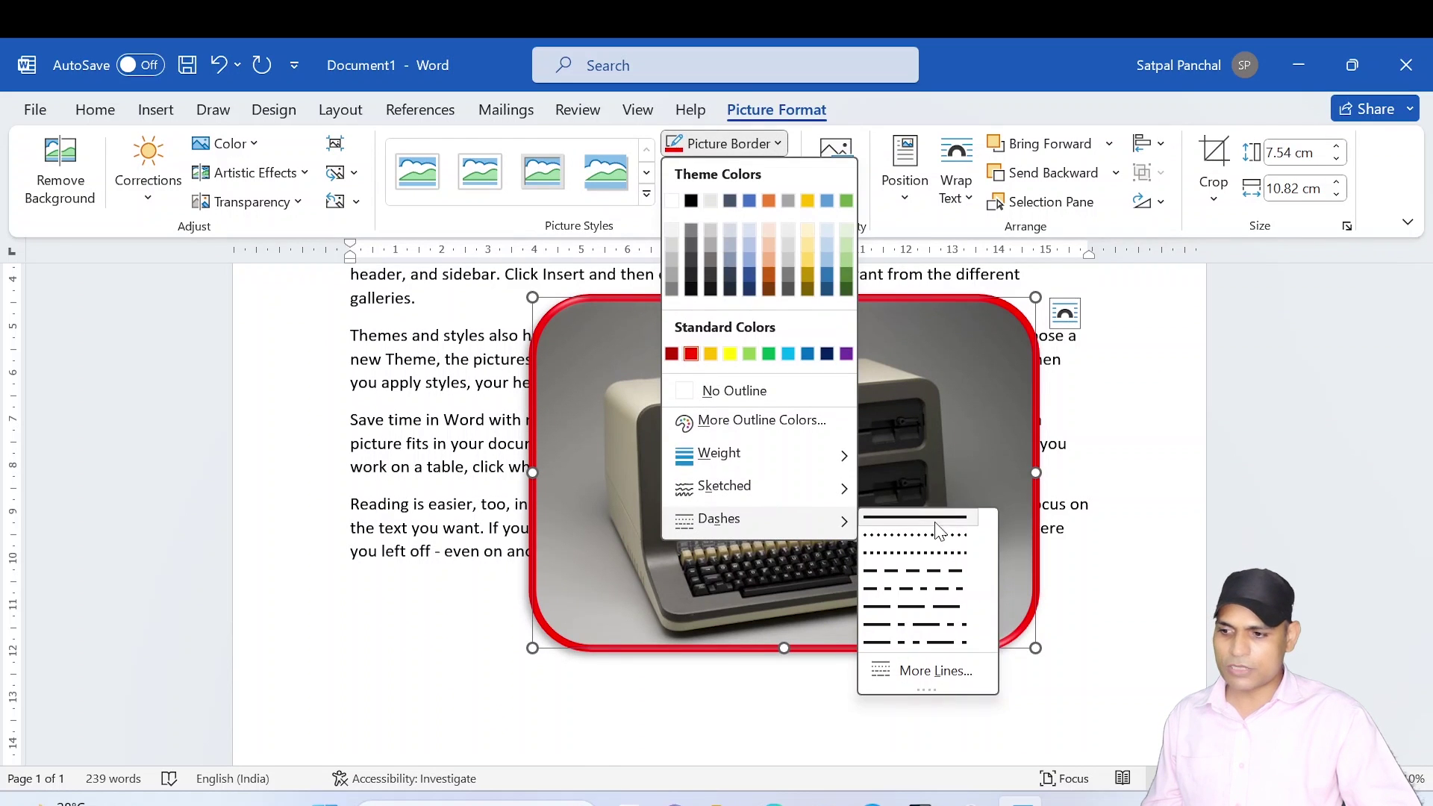
left_click(921, 606)
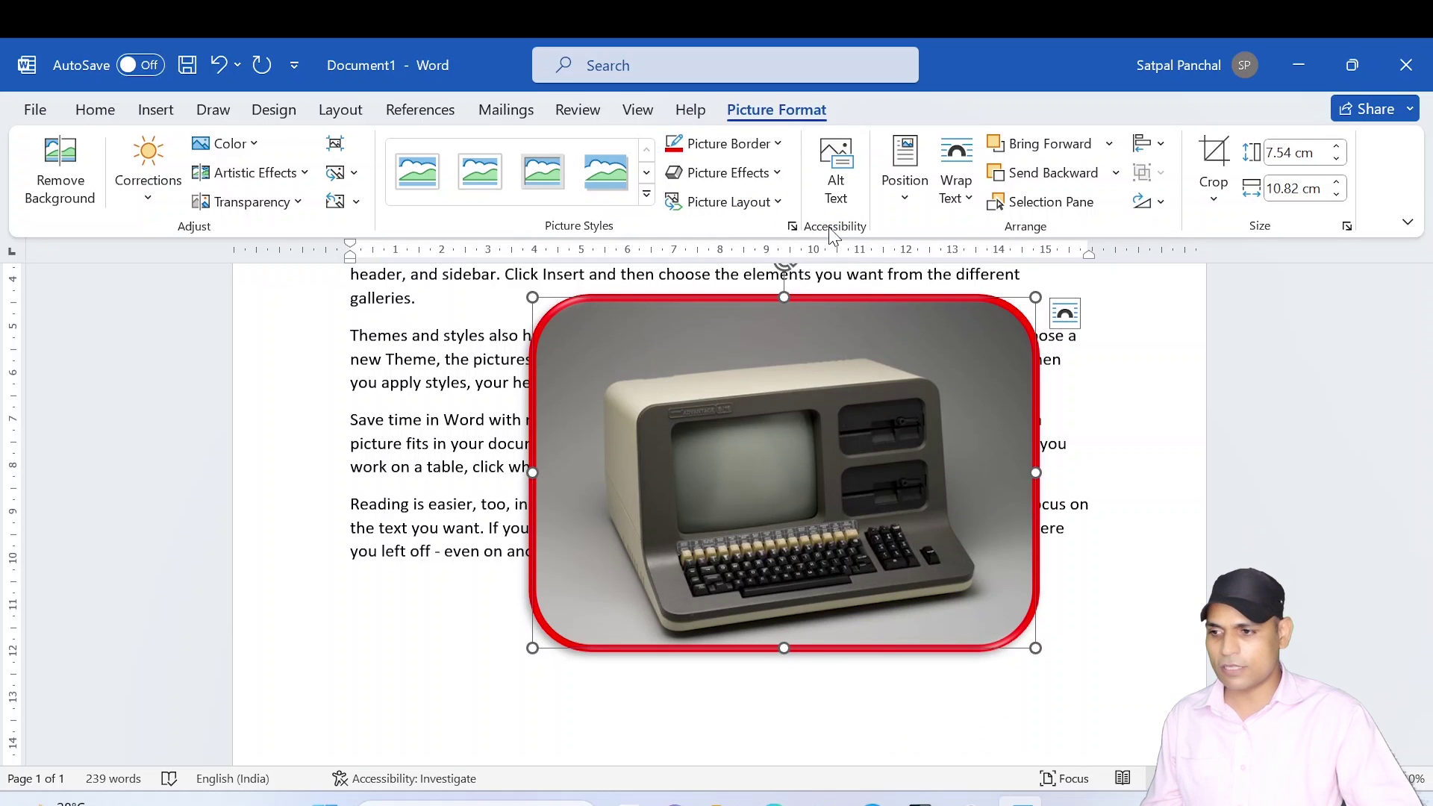
left_click(777, 202)
left_click(771, 144)
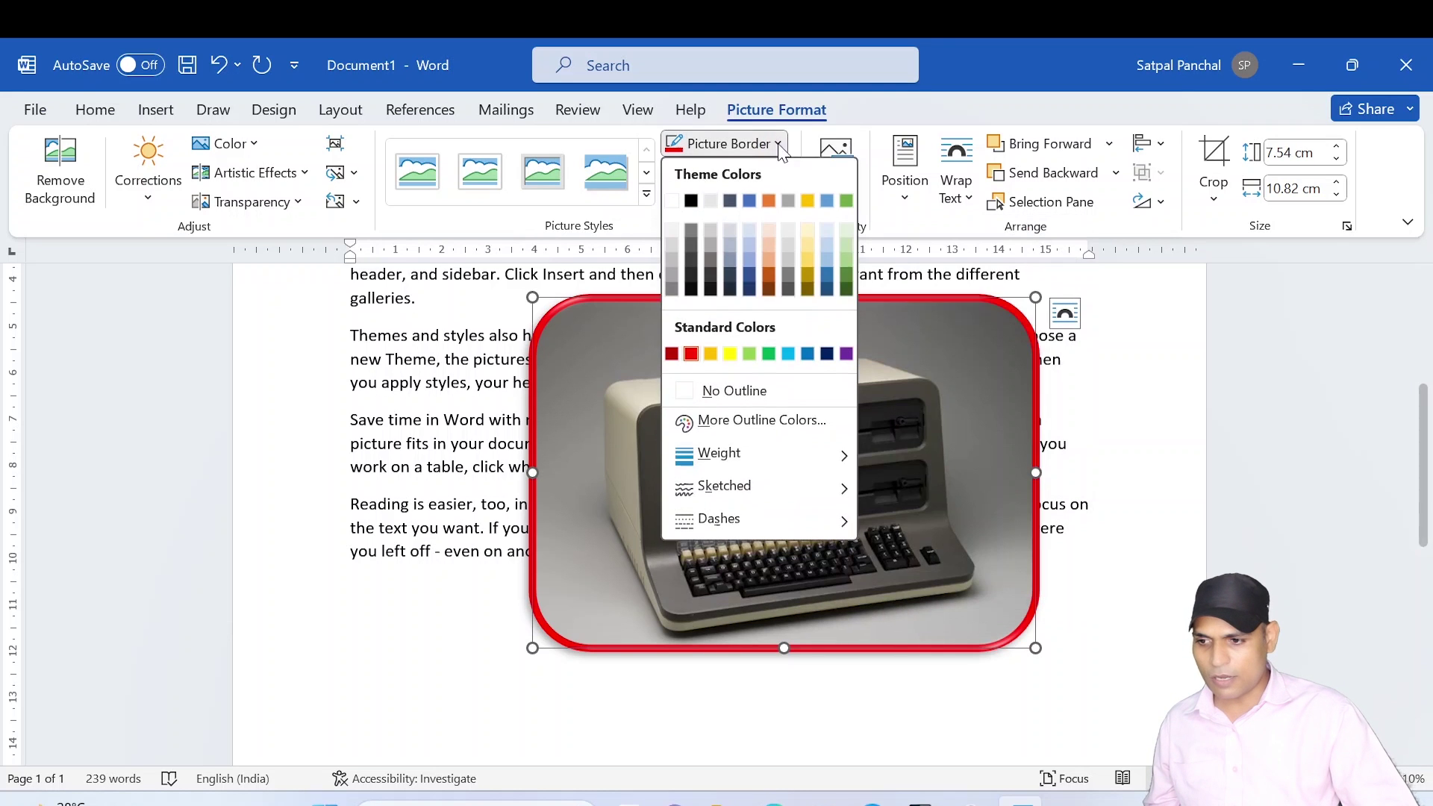
mouse_move(754, 519)
left_click(929, 538)
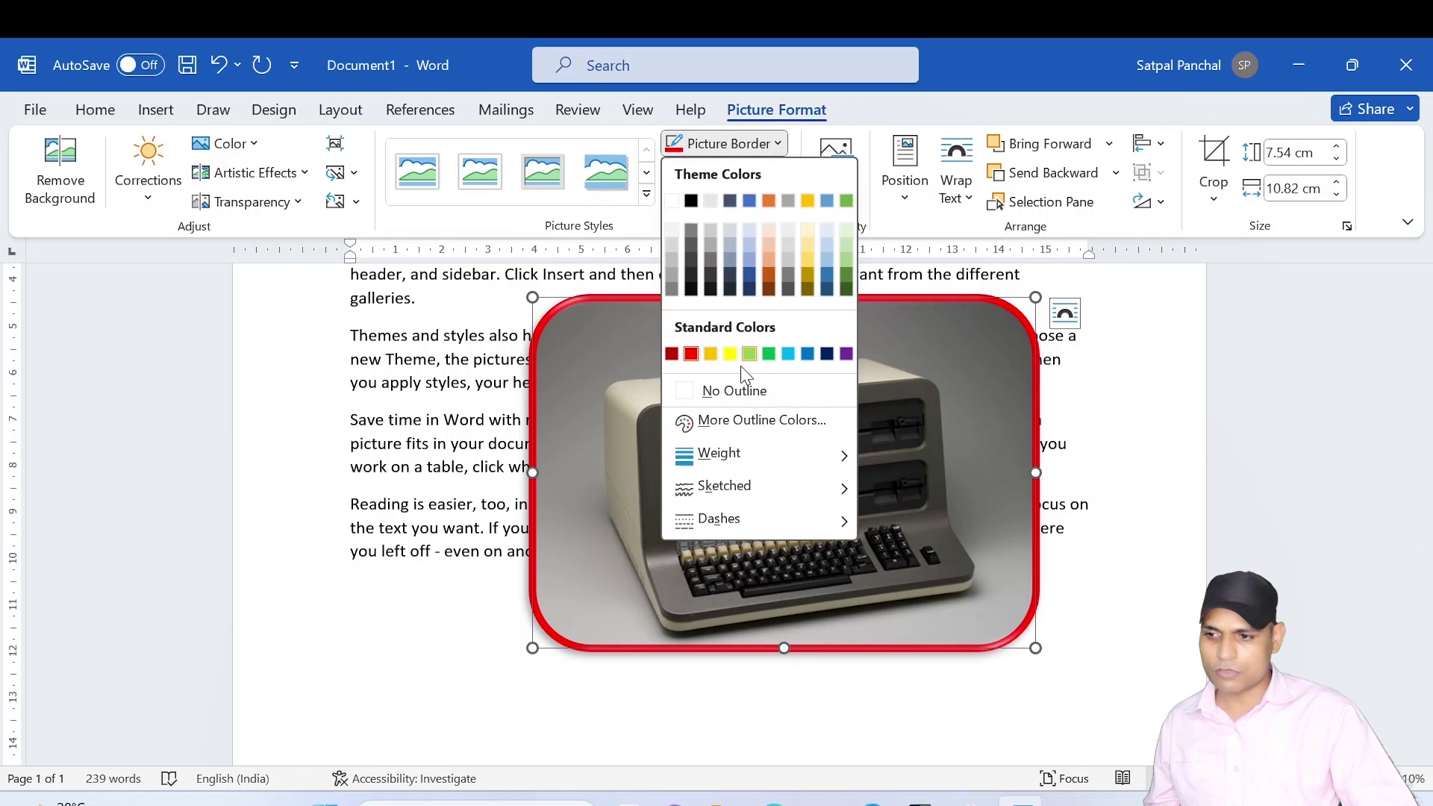
mouse_move(746, 451)
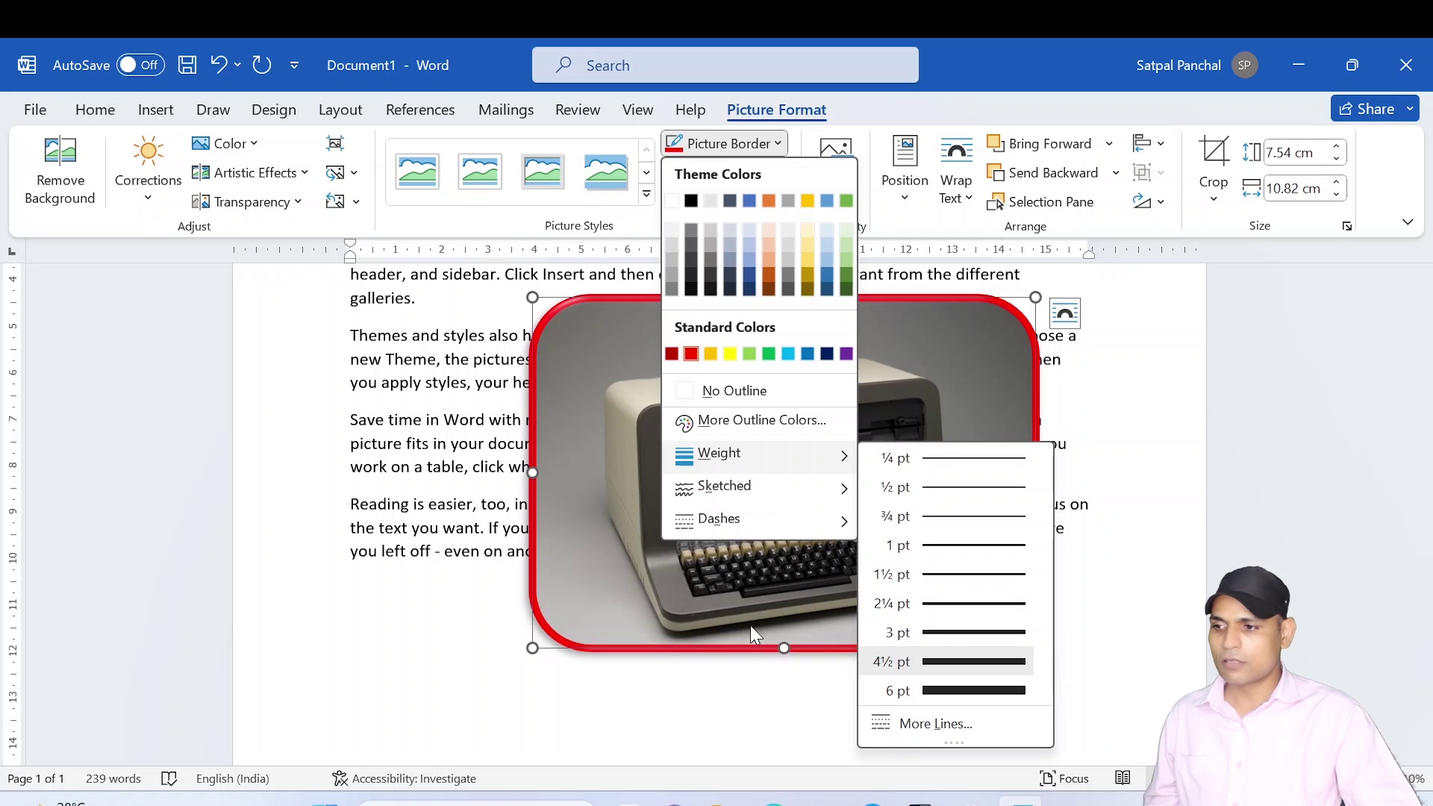
left_click(974, 602)
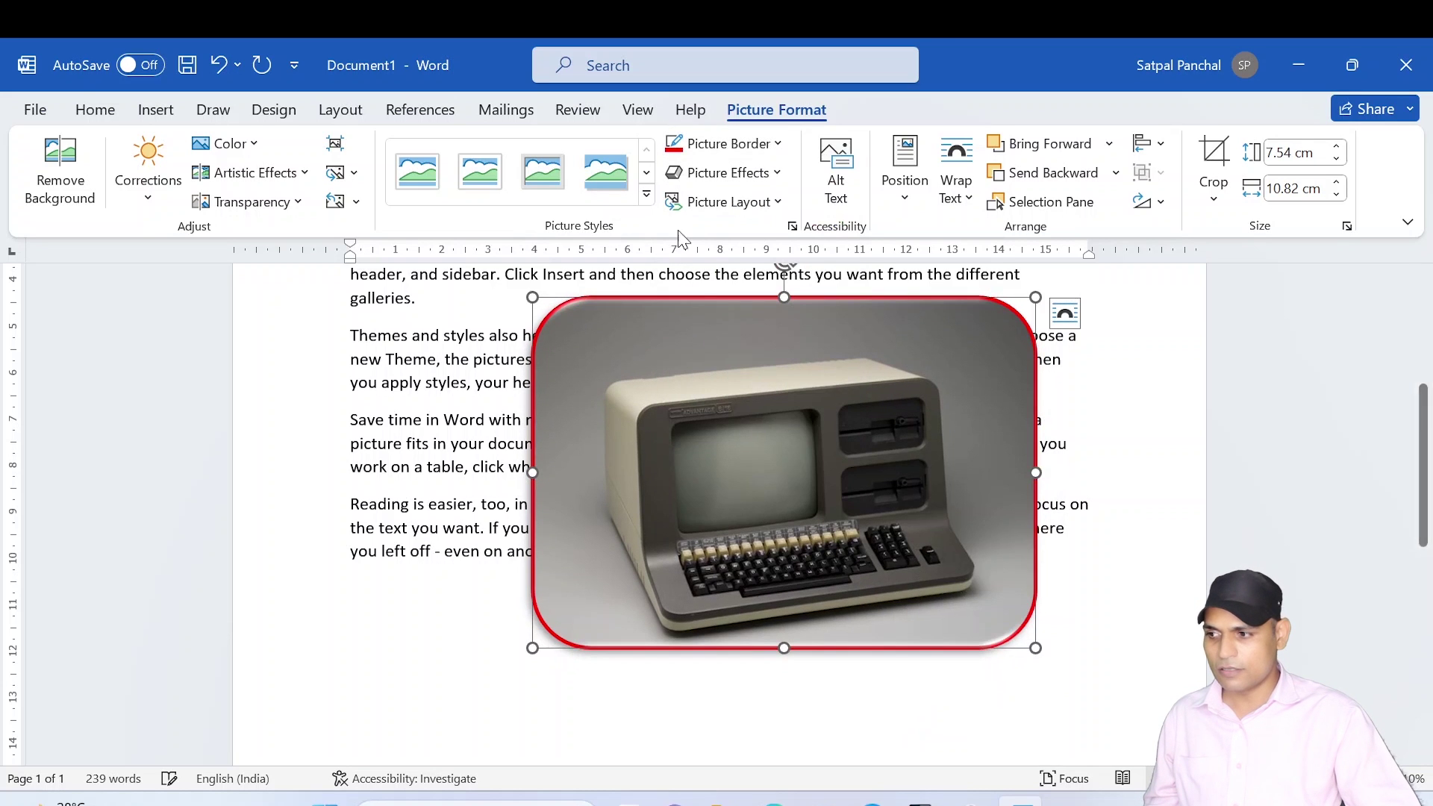
Reset the picture's formatting and give the picture a red border with a 2¼ pt weight
left_click(338, 209)
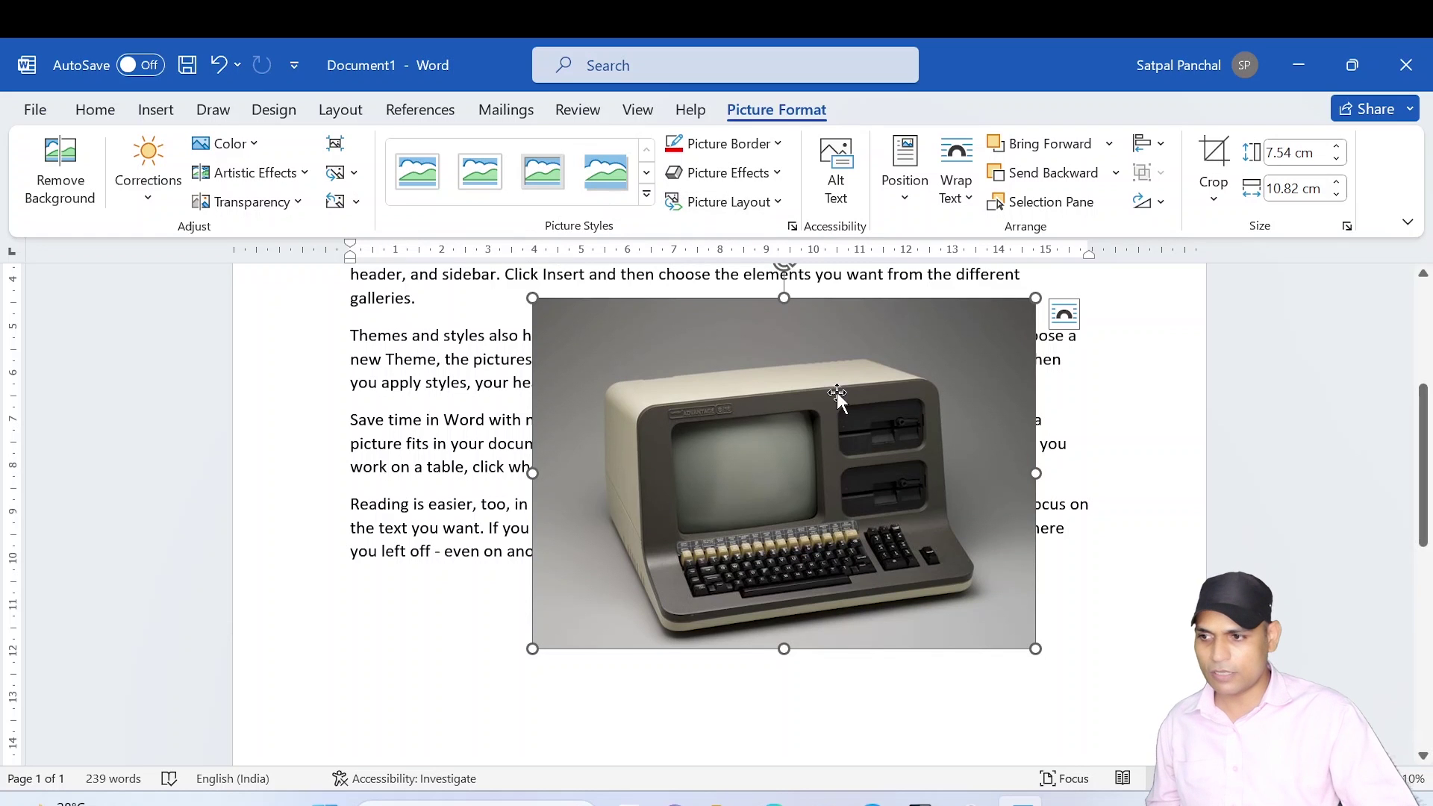
left_click(779, 145)
mouse_move(755, 456)
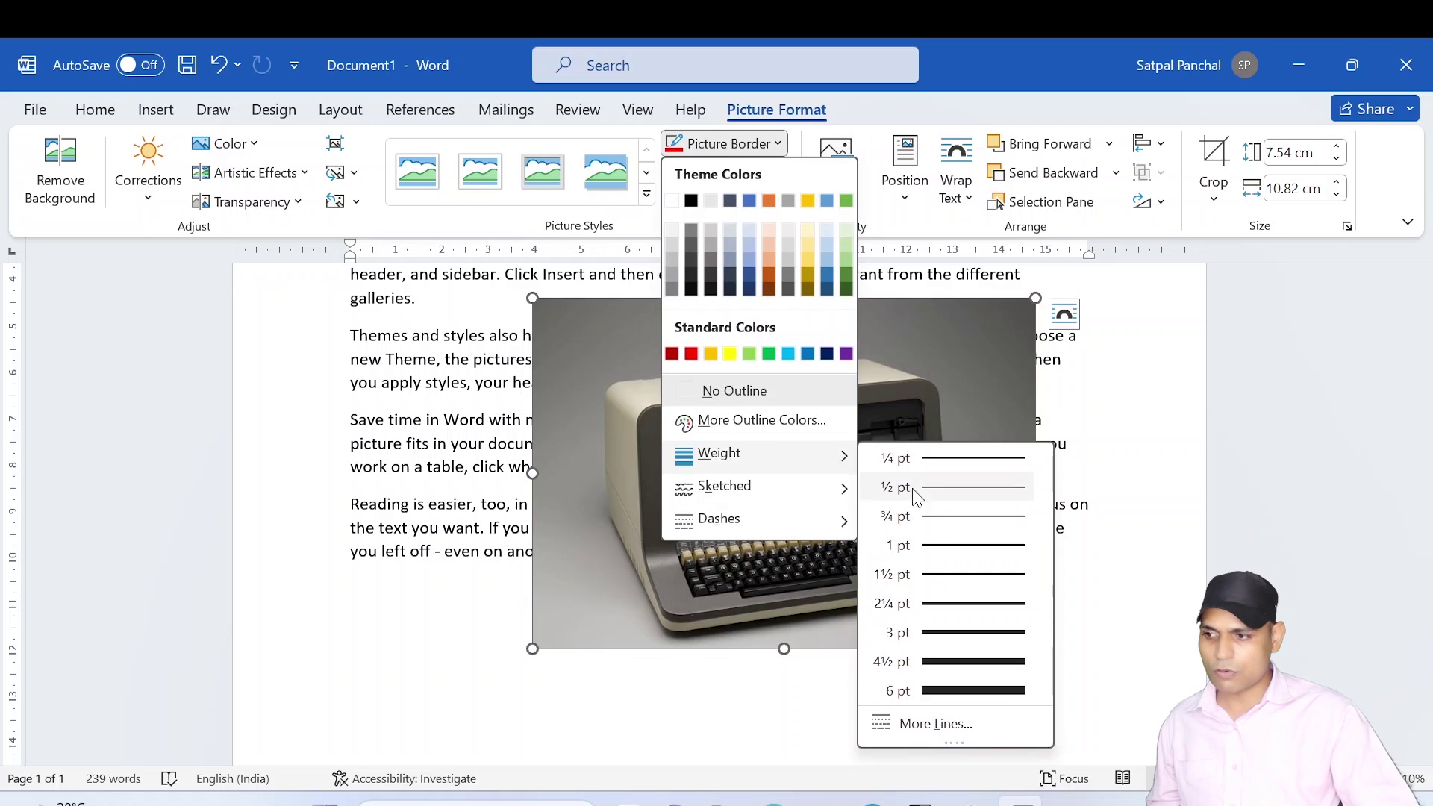
left_click(967, 603)
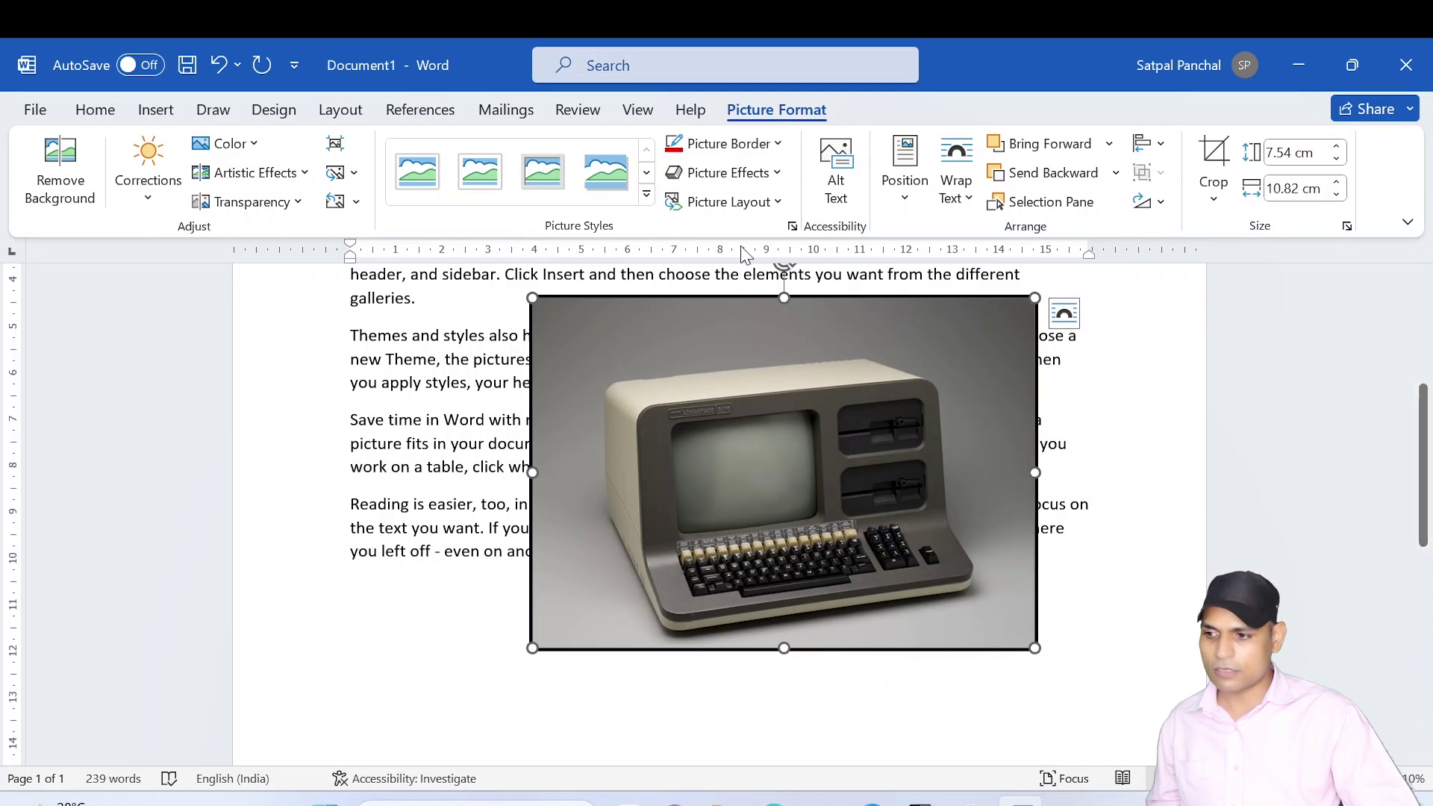
left_click(735, 145)
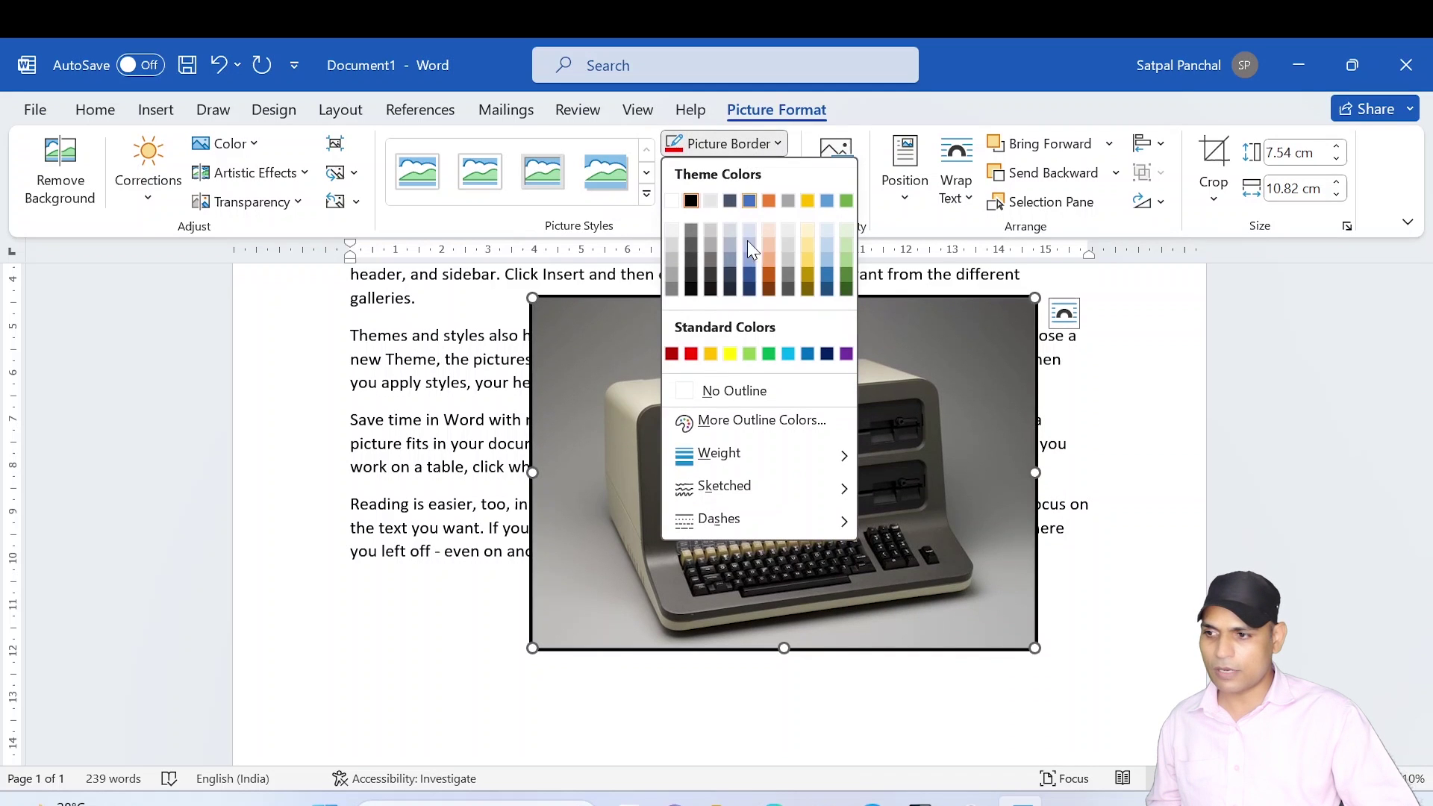
left_click(699, 354)
Apply the Scribble sketched style to the red border and move the picture slightly left over the last three paragraphs
left_click(769, 146)
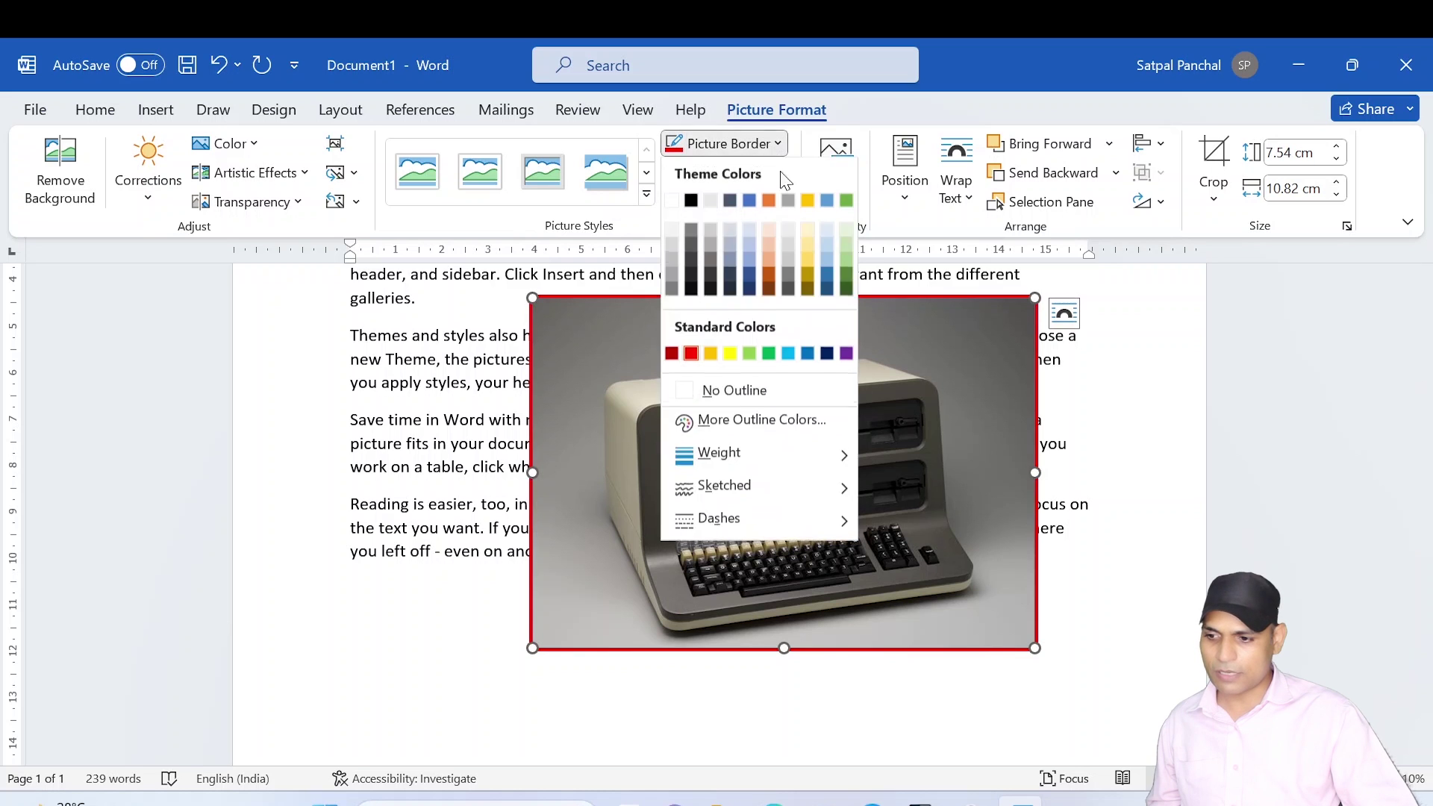
mouse_move(833, 524)
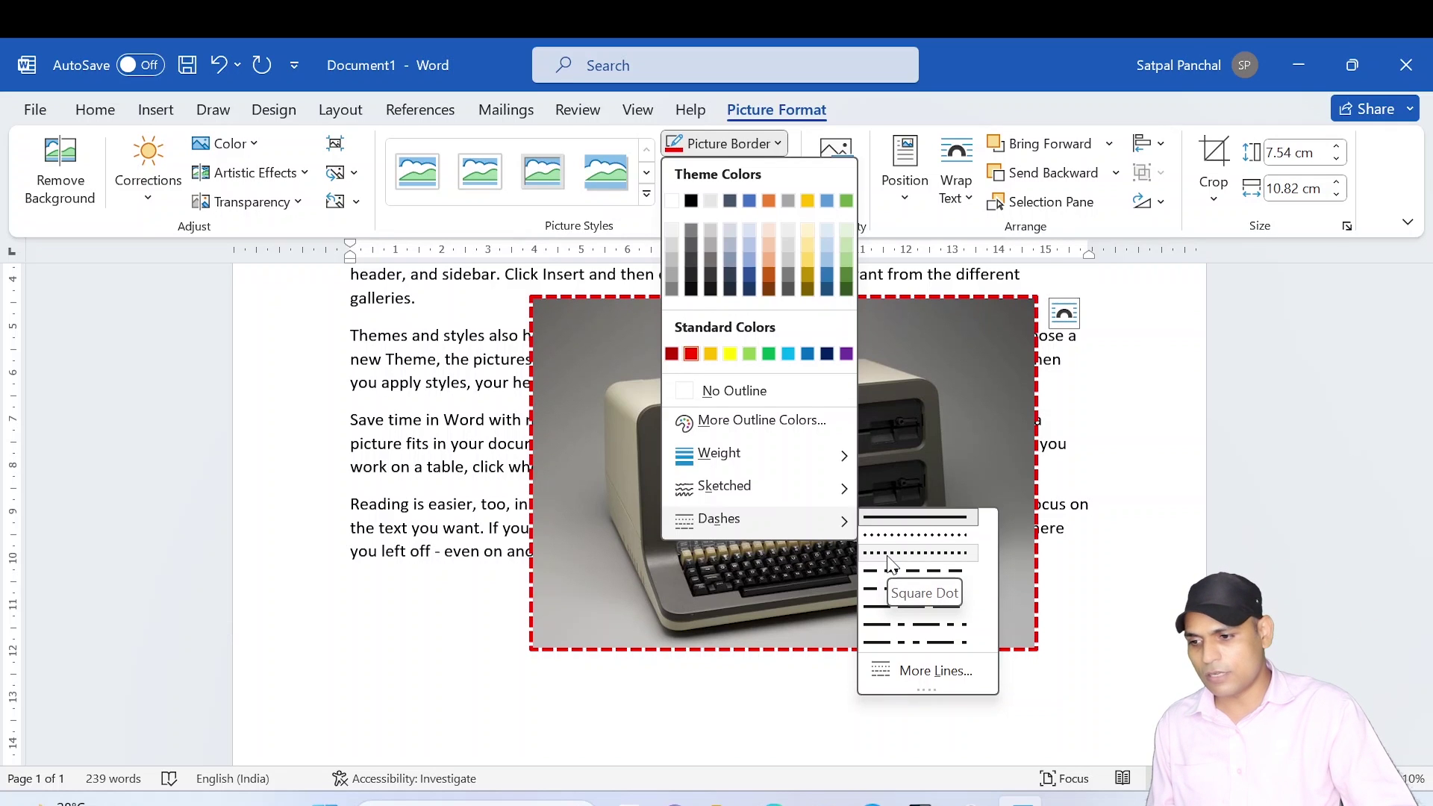
mouse_move(787, 490)
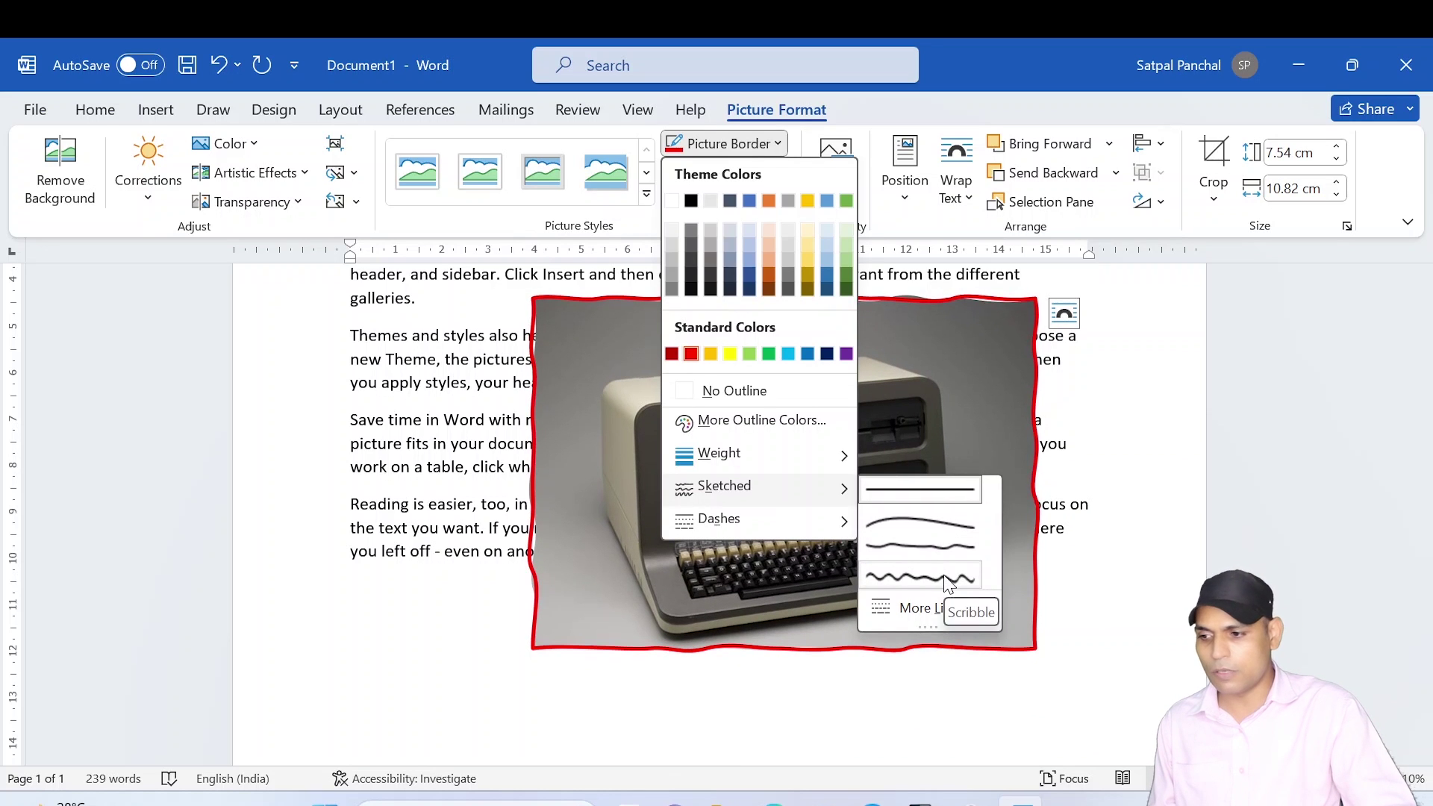
key("Escape")
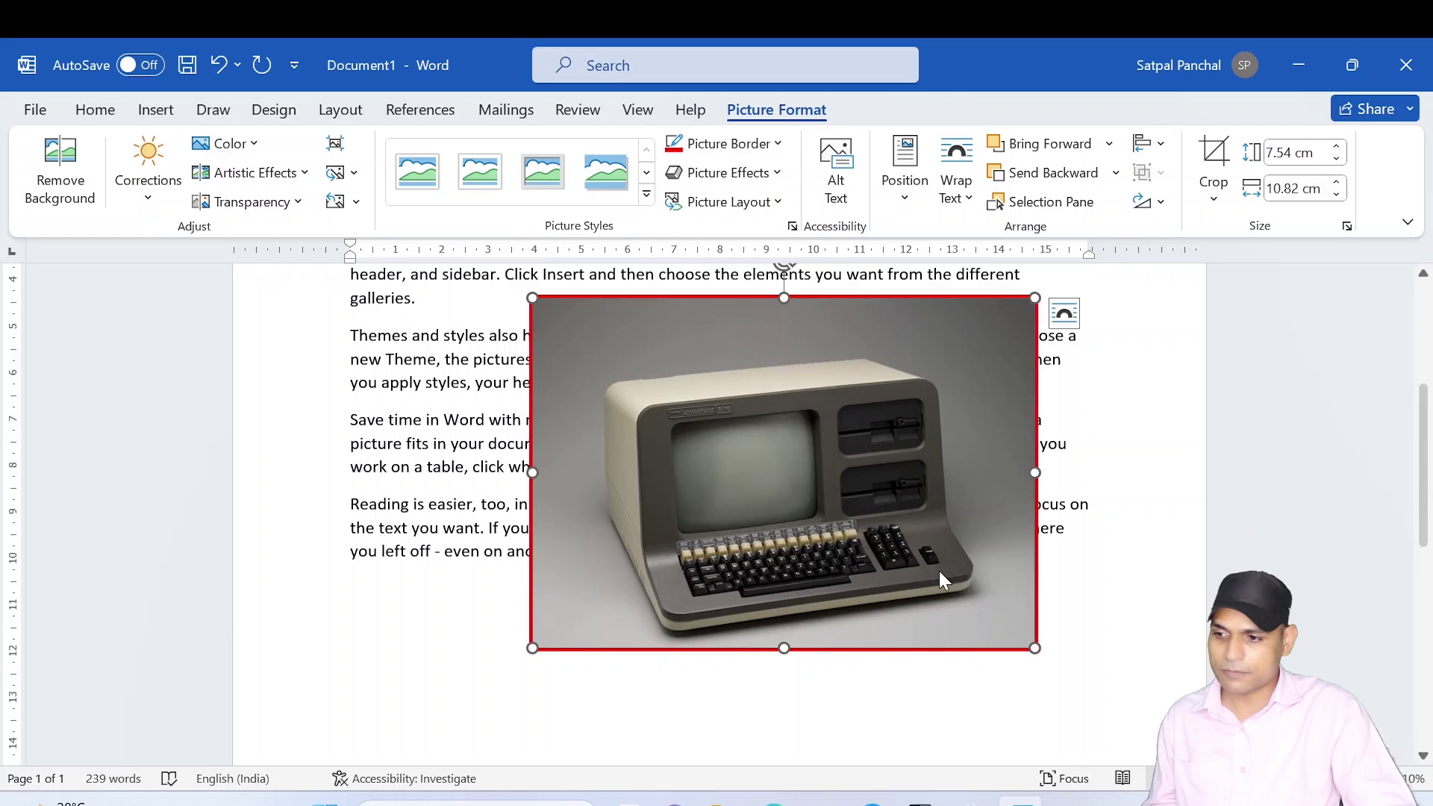
key("ctrl+y")
scroll(890, 437, "up", 1)
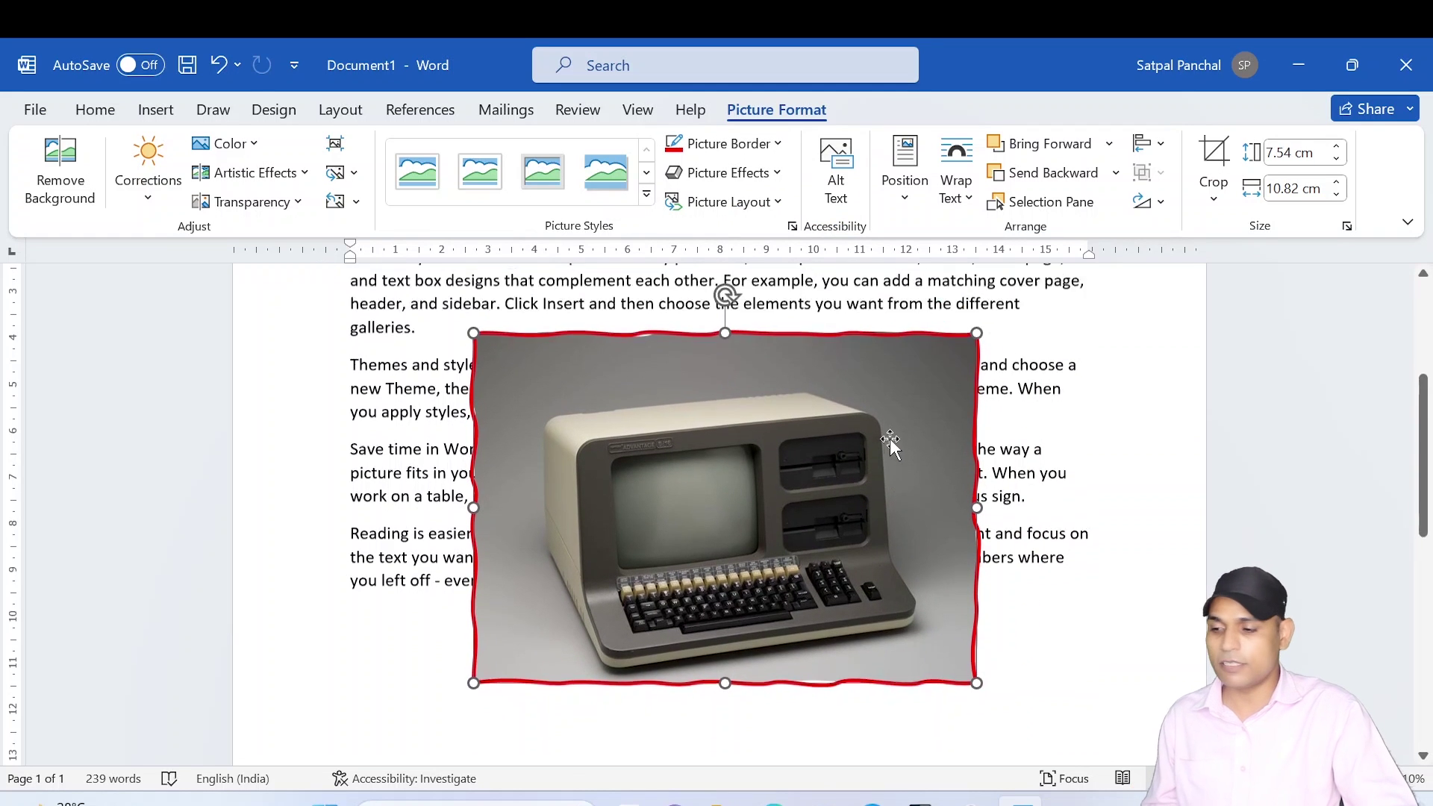
scroll(890, 438, "up", 3)
scroll(891, 437, "down", 2)
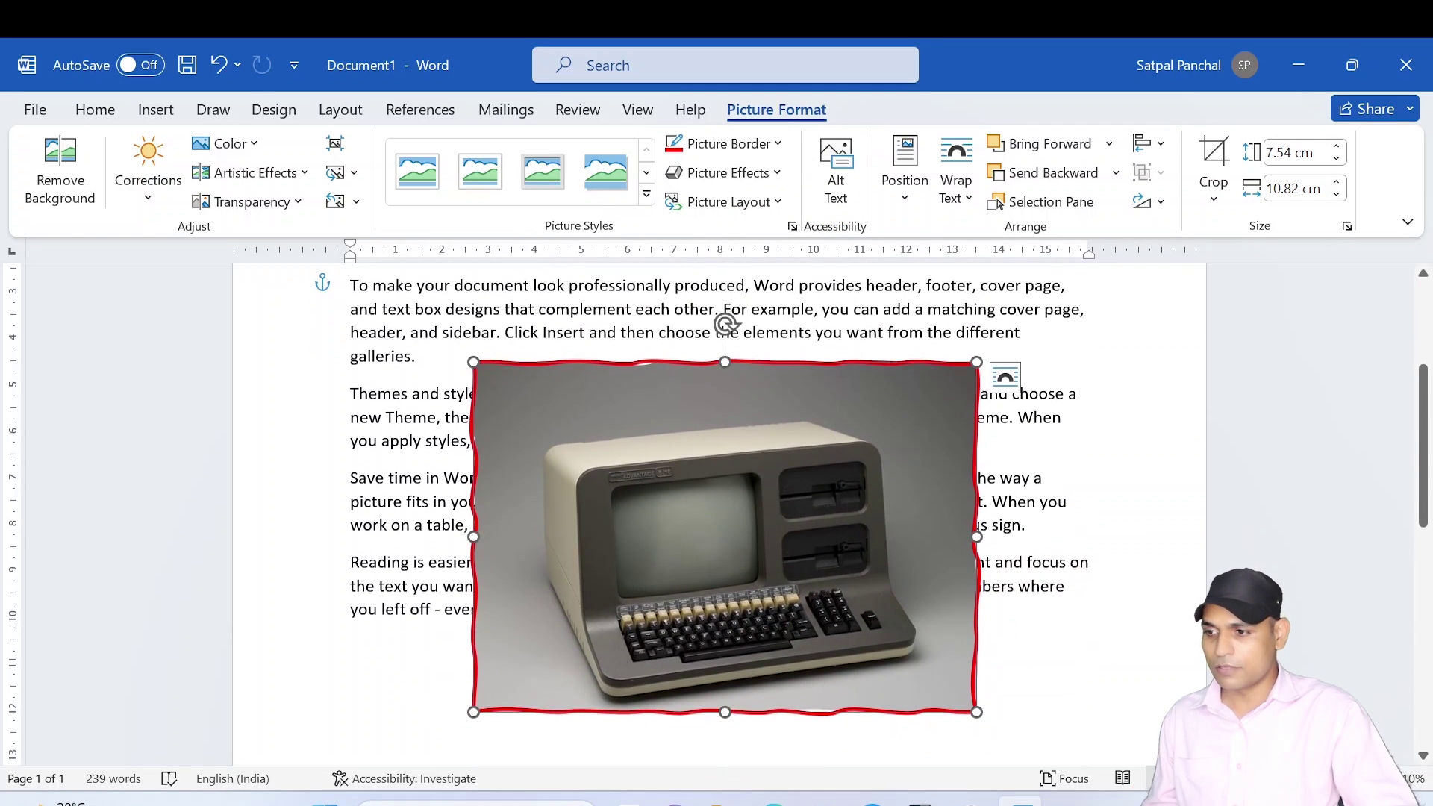
left_click(880, 329)
left_click(714, 426)
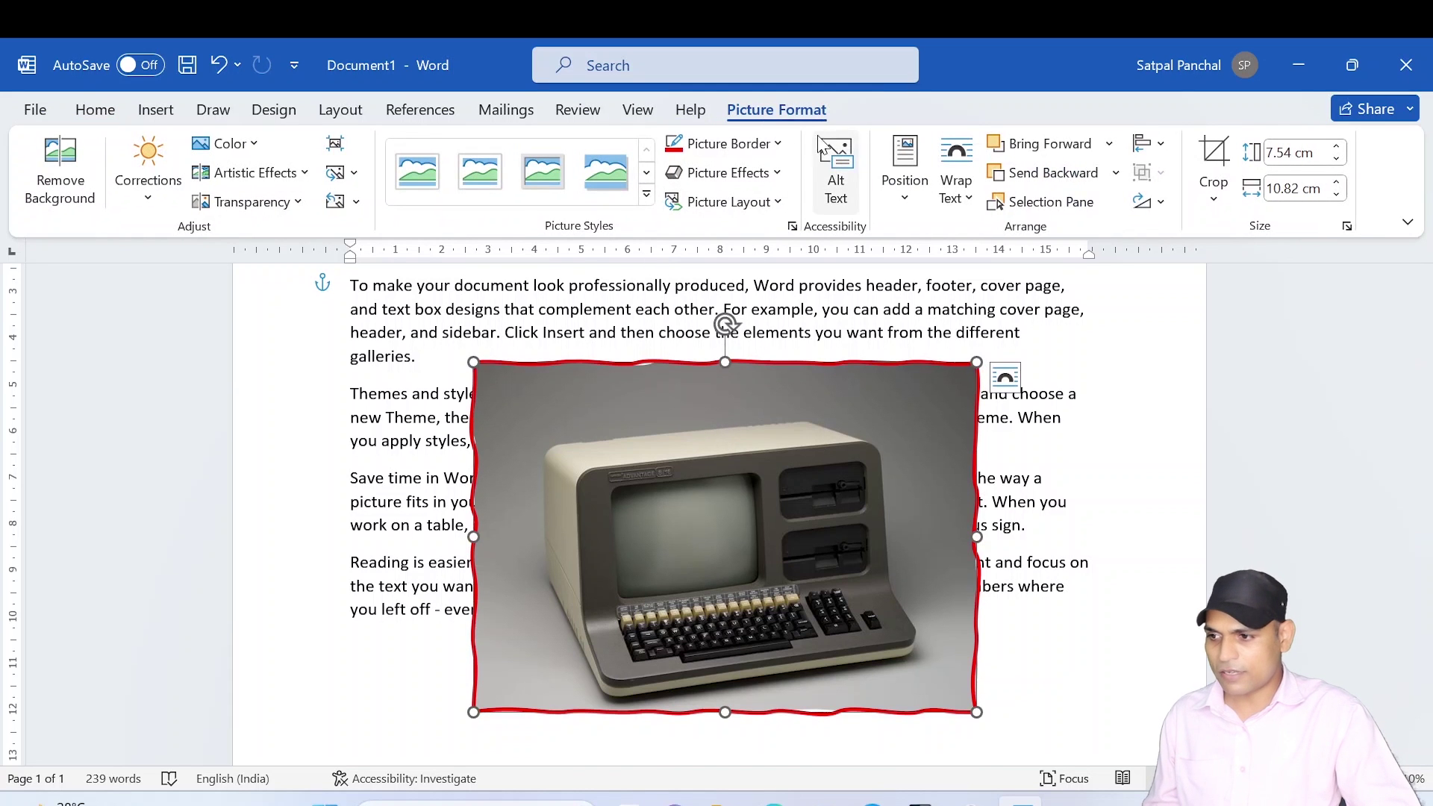
Preview the preset effects on the picture and apply an outer shadow to it
left_click(786, 179)
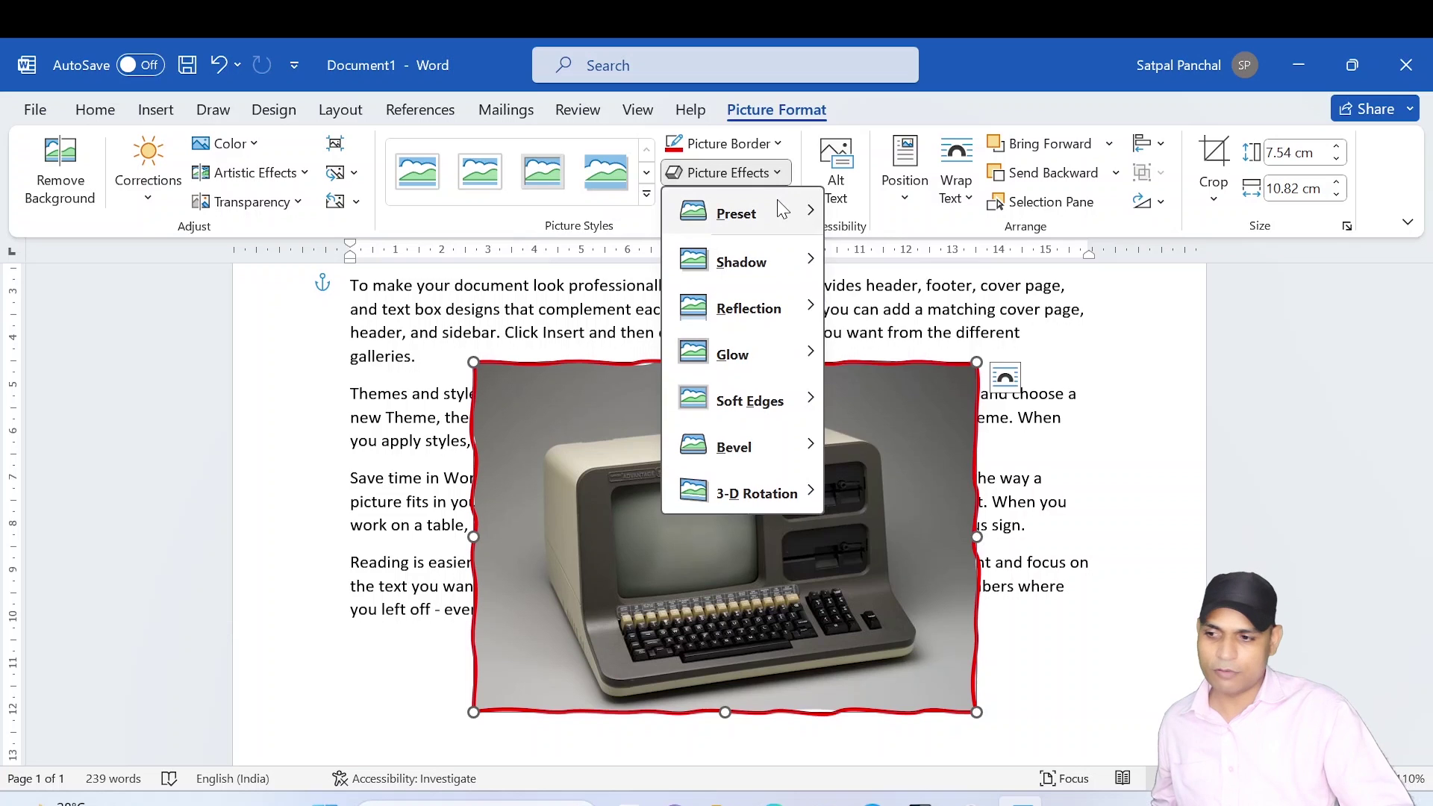
mouse_move(781, 209)
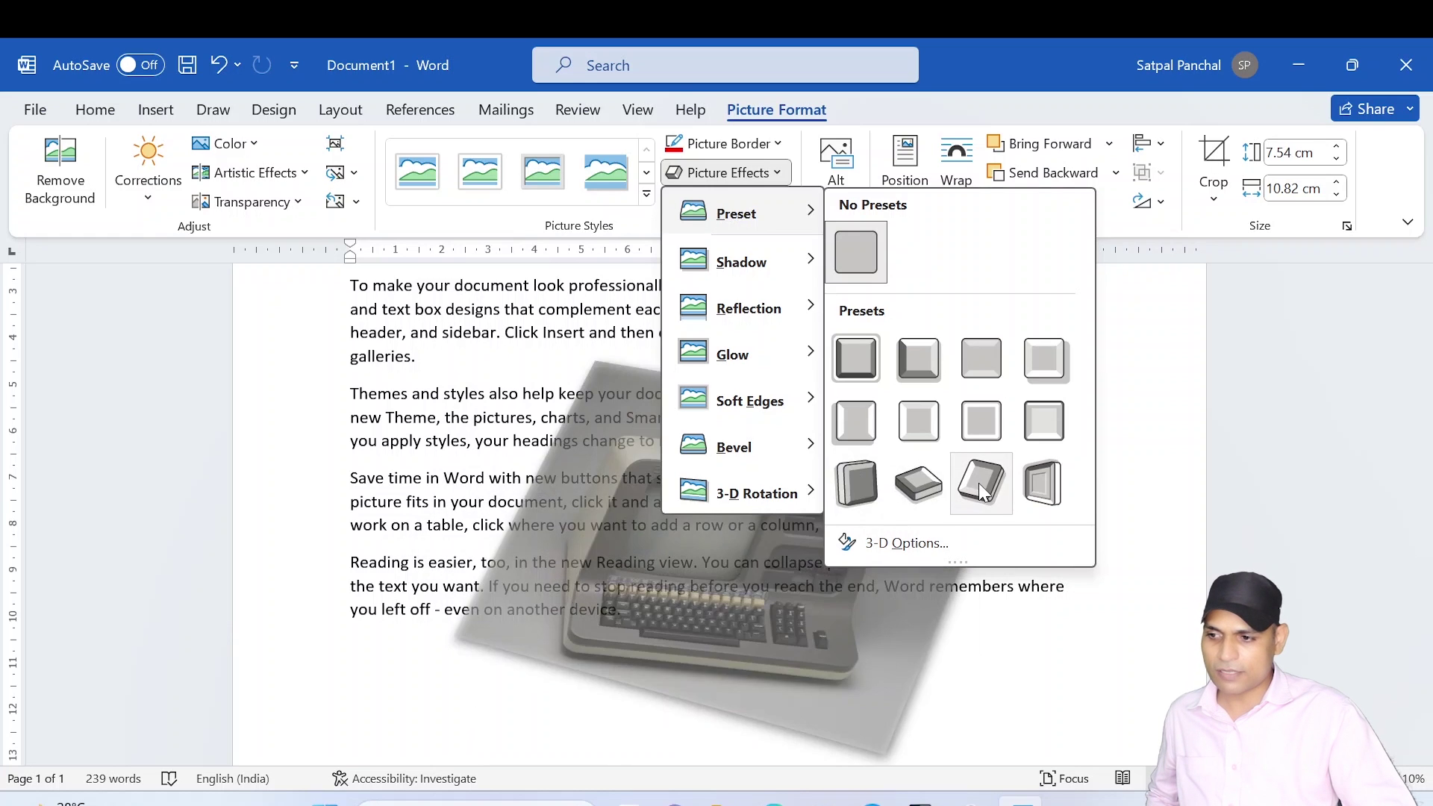
mouse_move(771, 282)
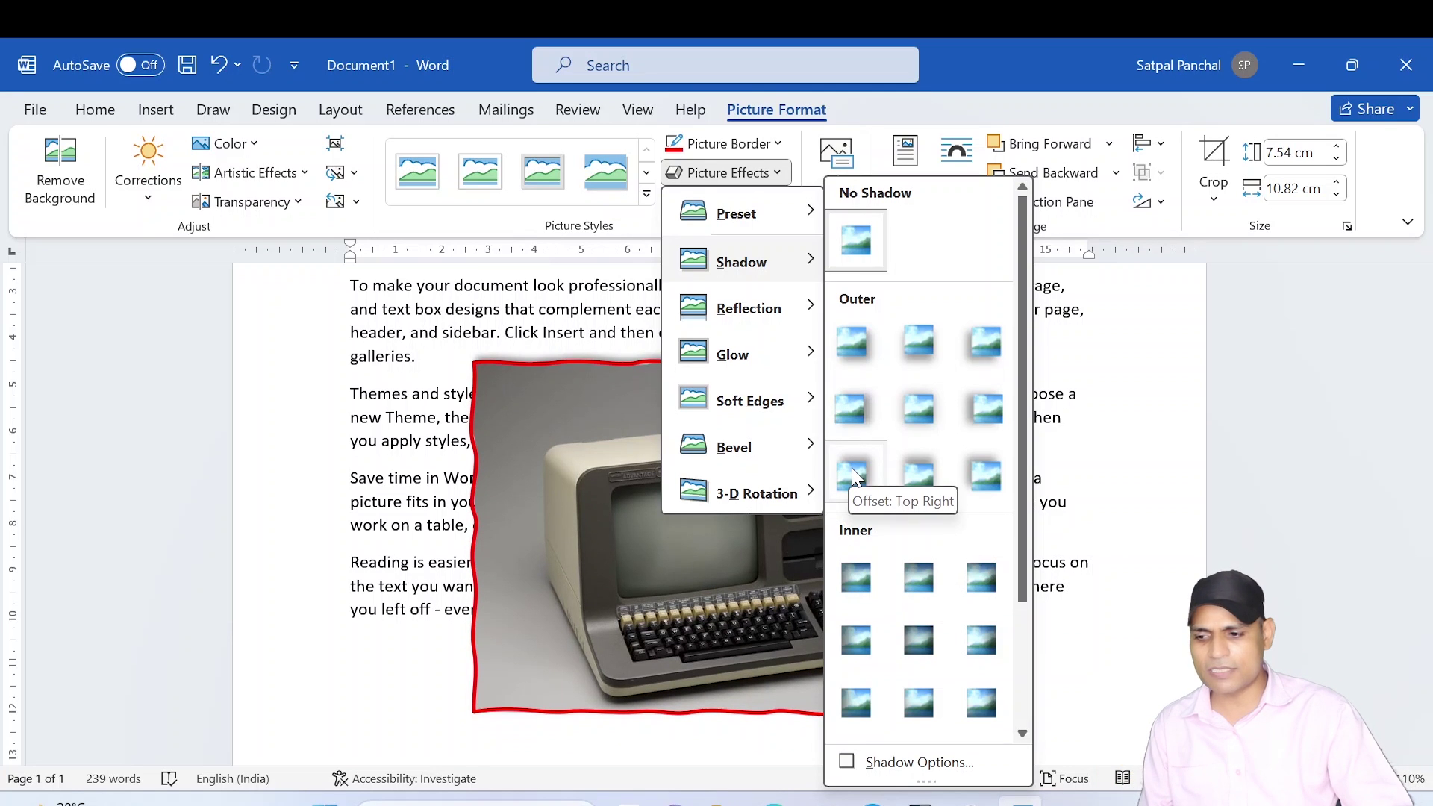
left_click_drag(1020, 553, 992, 677)
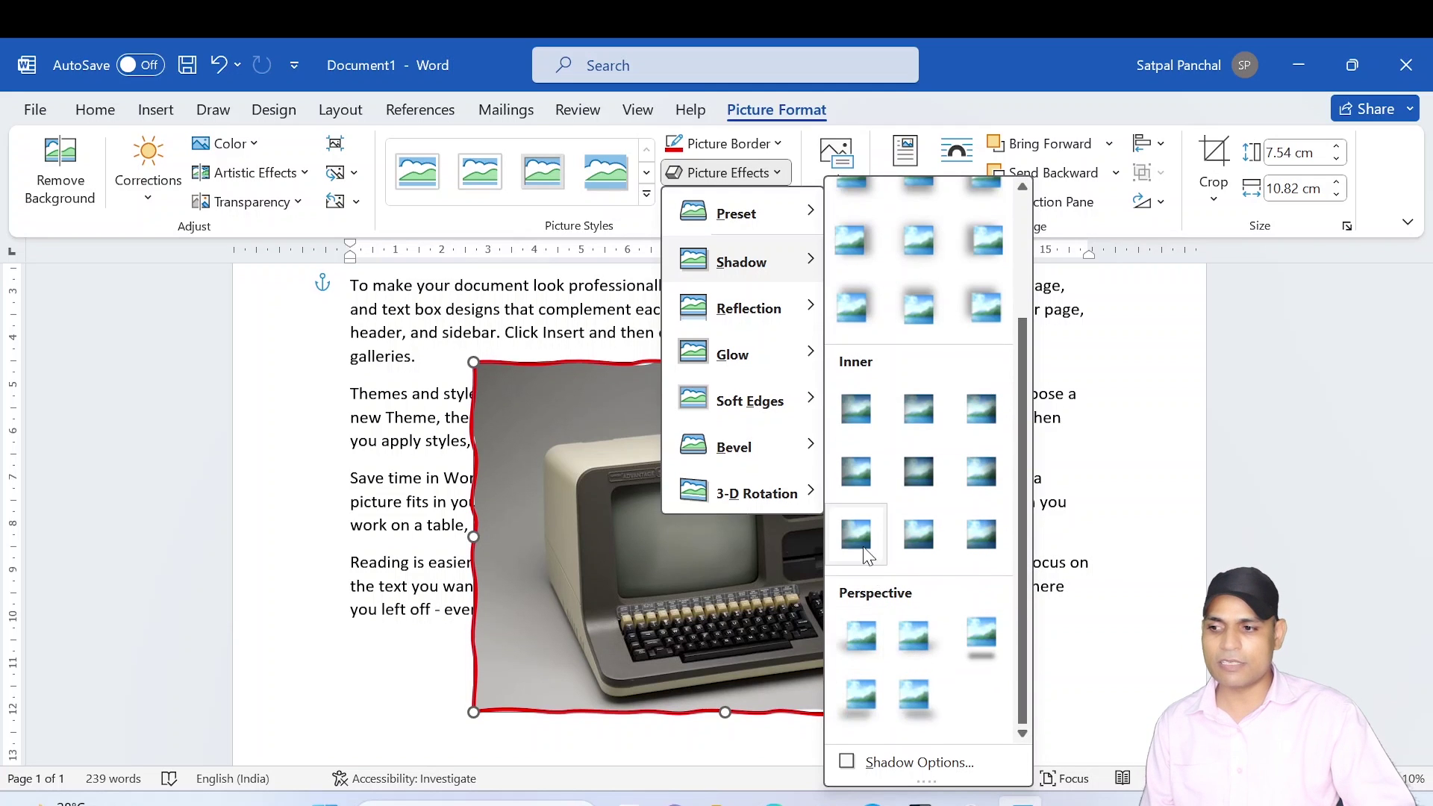
left_click(916, 310)
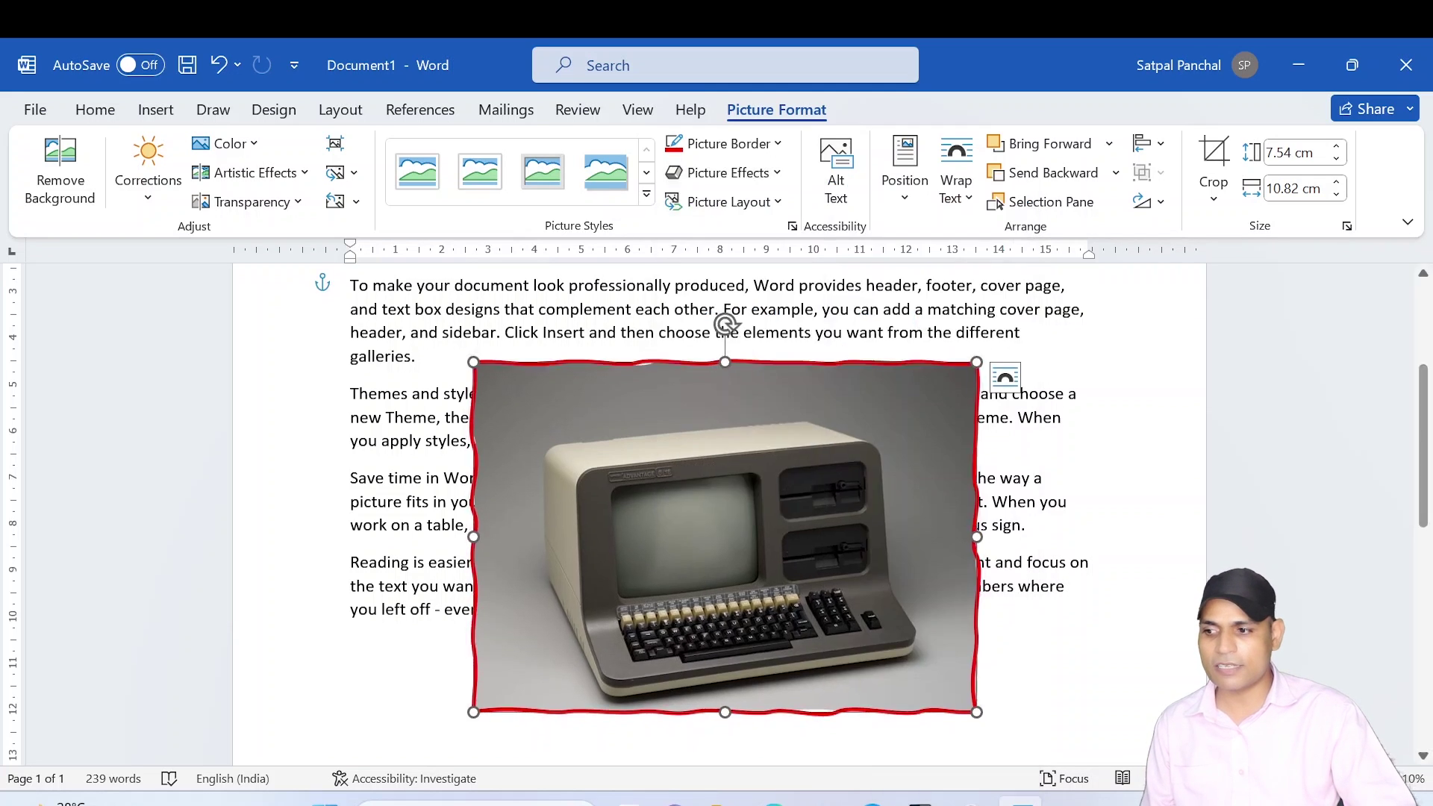
Apply the last soft edge variation to the picture and move the picture slightly up and to the right over the text
left_click(784, 174)
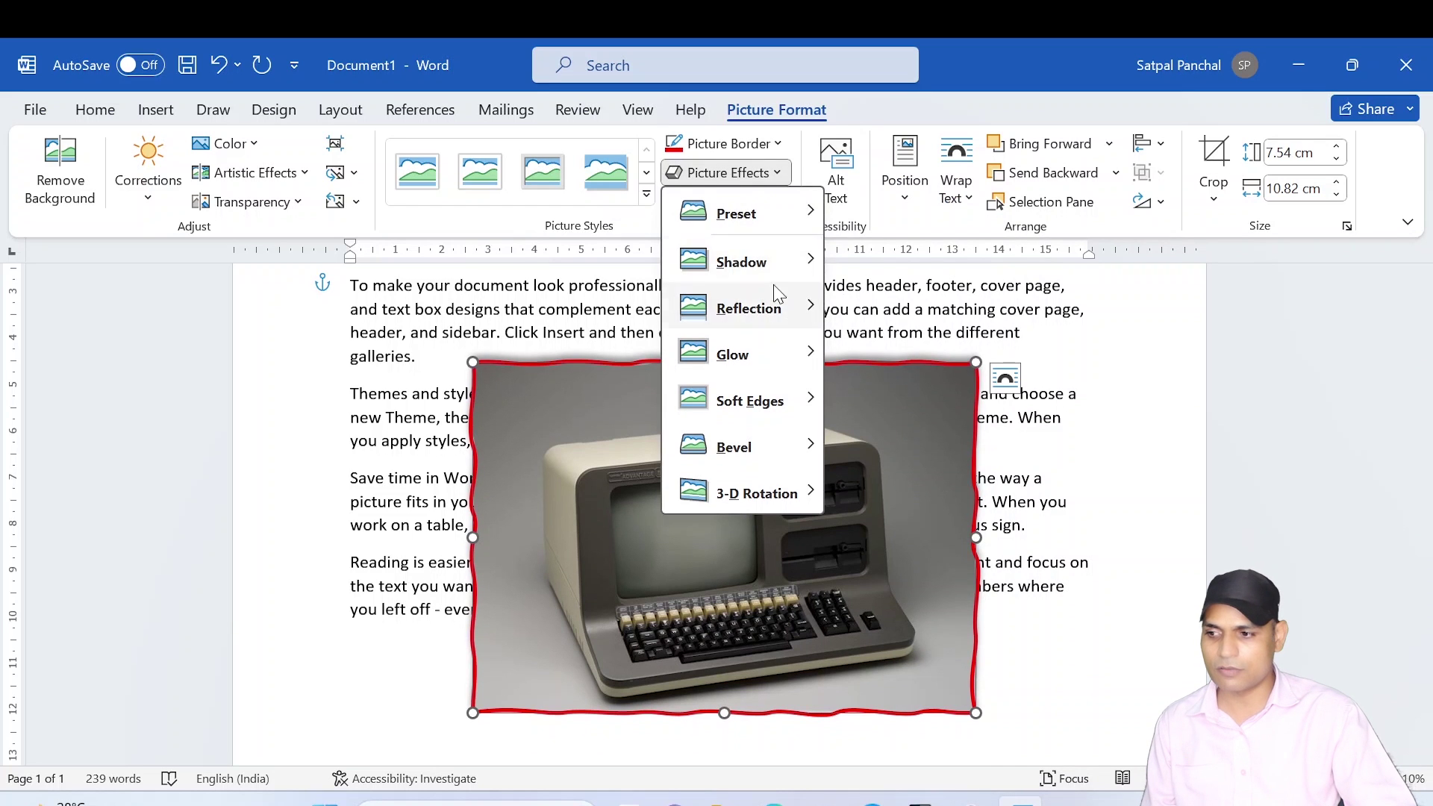
mouse_move(746, 309)
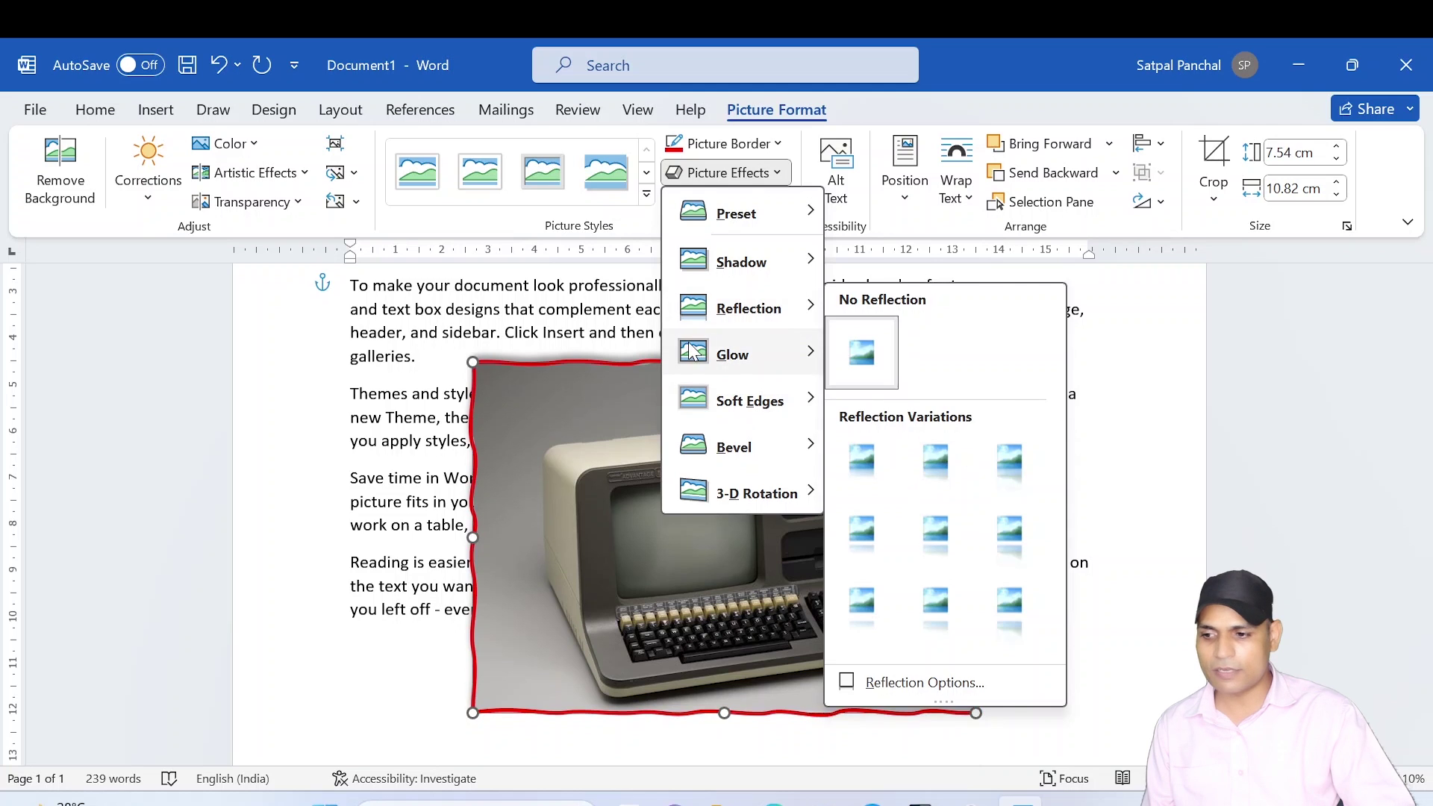
mouse_move(741, 373)
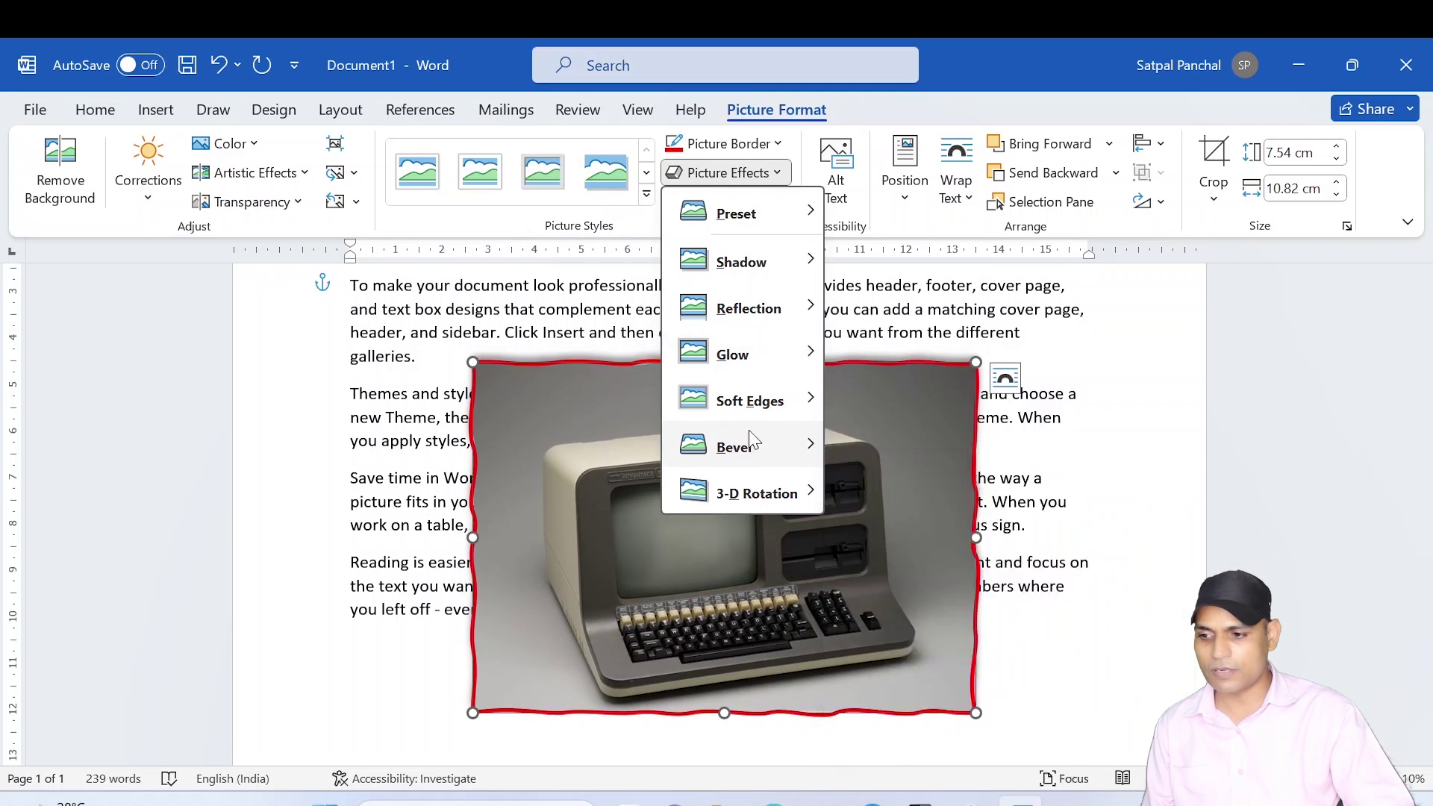
mouse_move(803, 423)
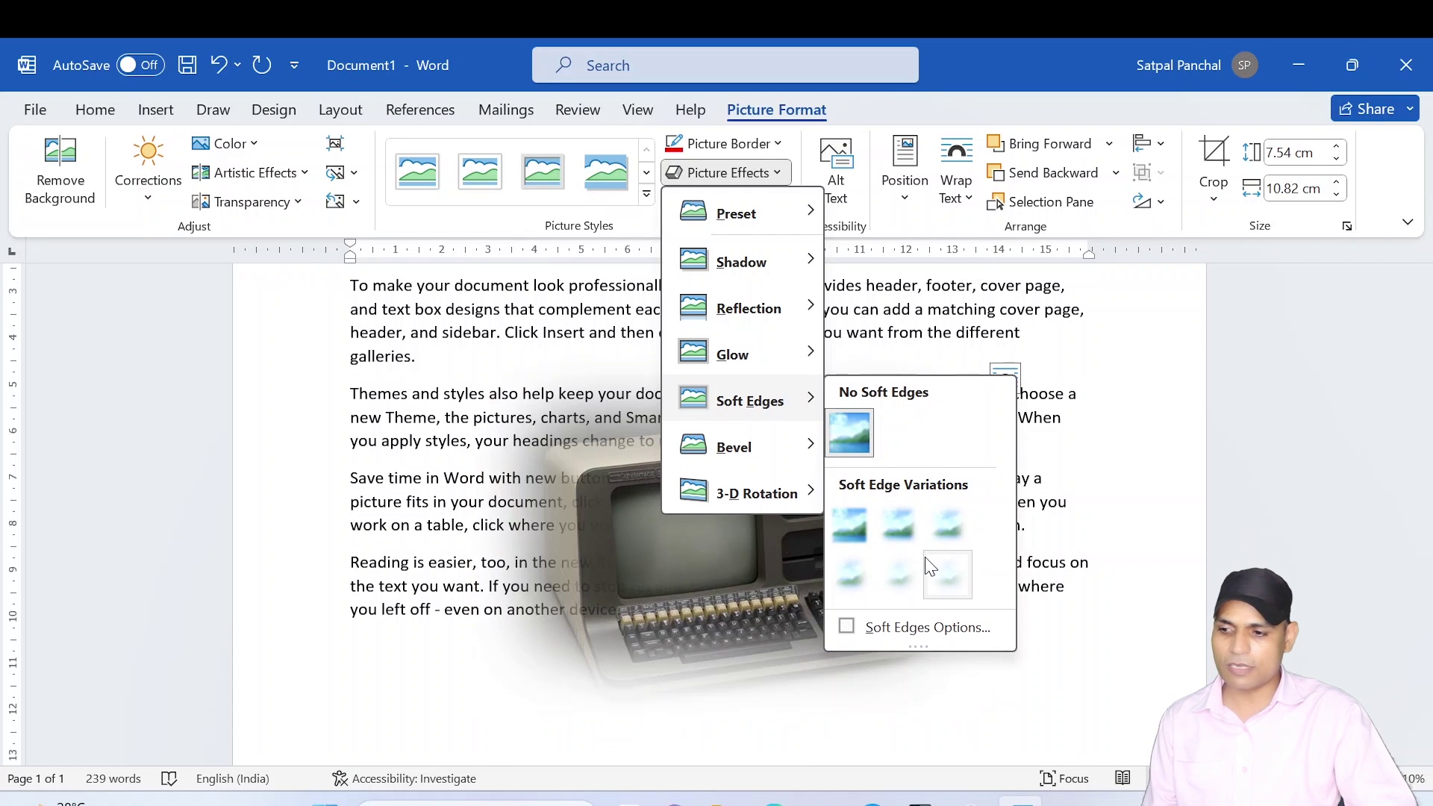
left_click(937, 576)
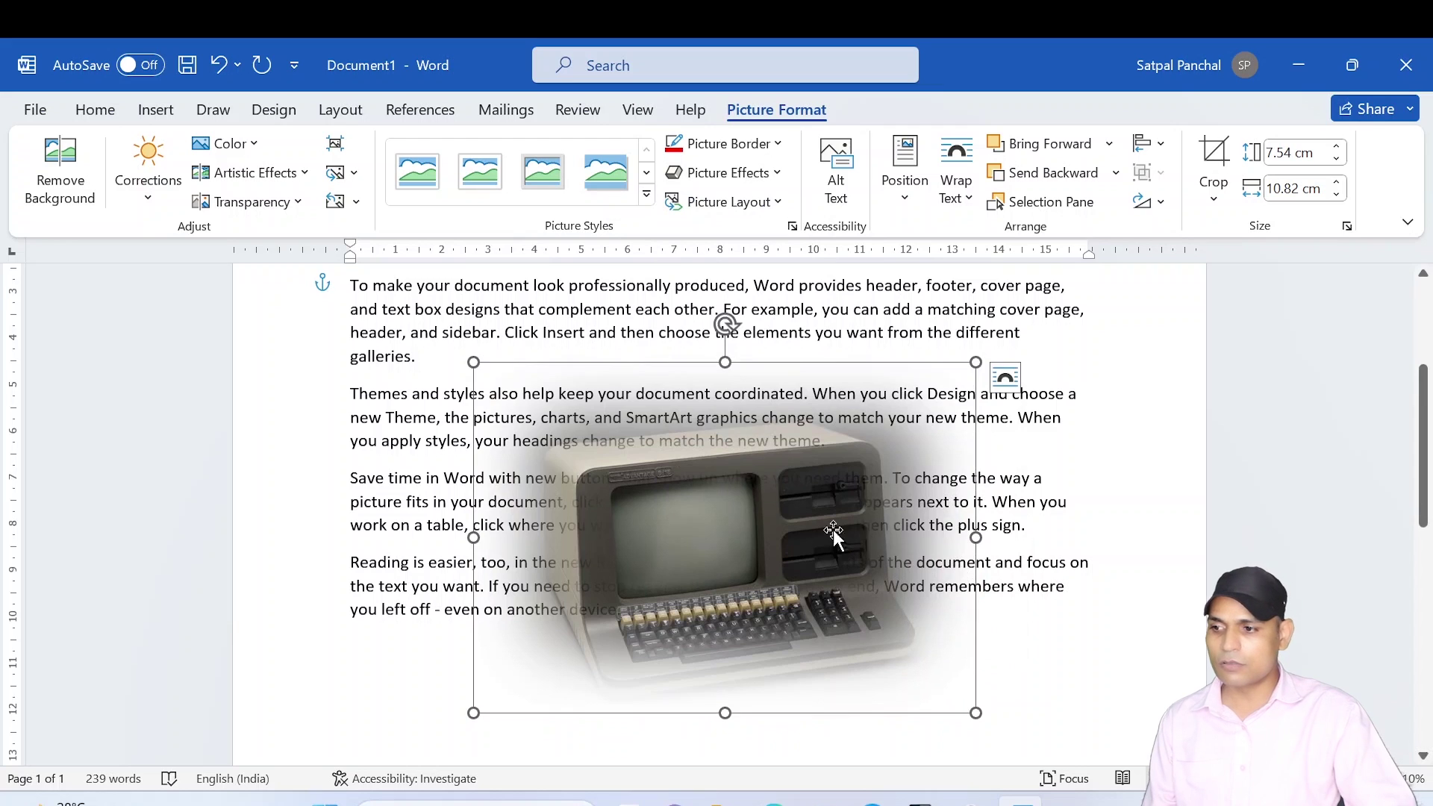
left_click_drag(833, 530, 903, 507)
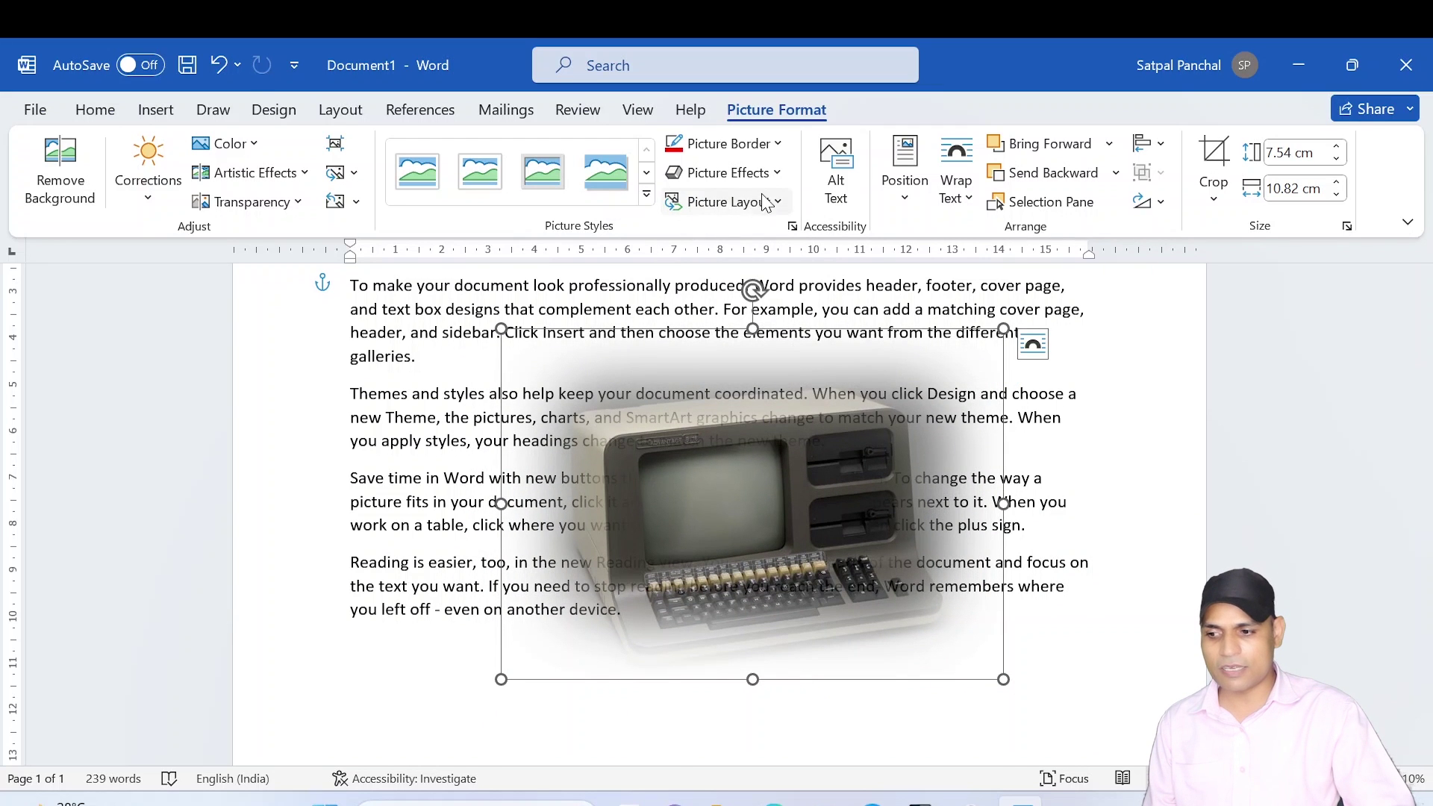
Look over the bevel variations and reset the picture's formatting
left_click(754, 173)
mouse_move(794, 450)
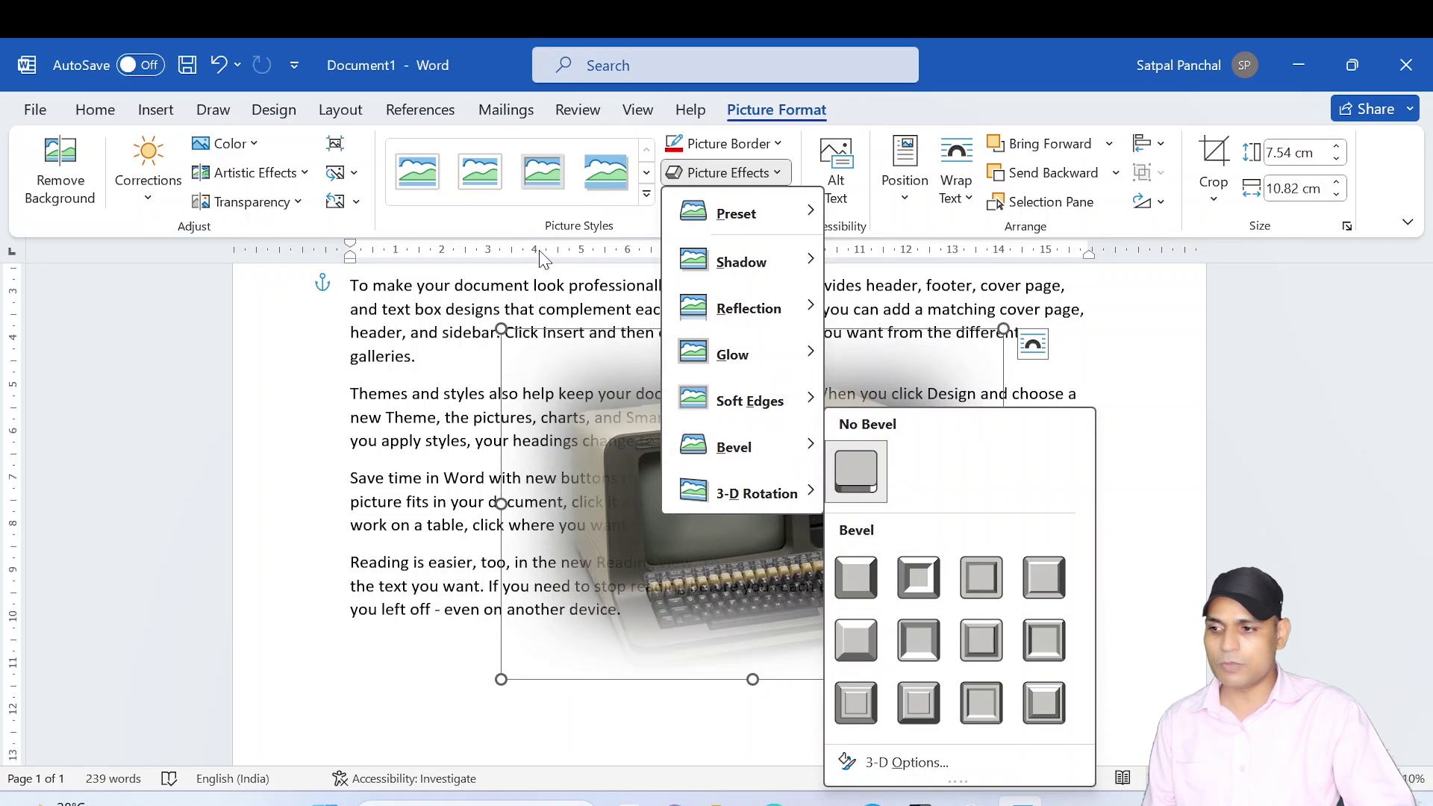
left_click(356, 201)
left_click(403, 234)
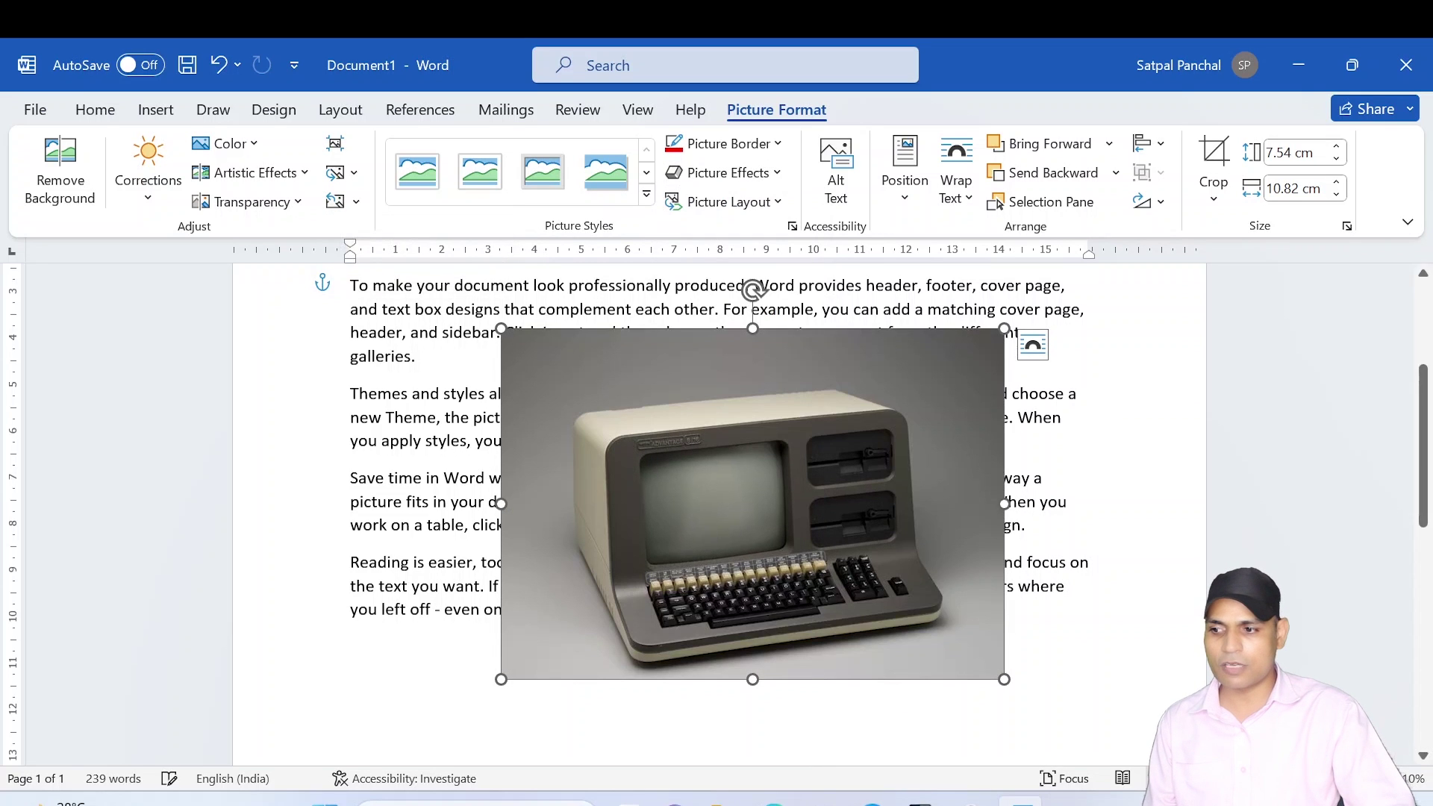
Try a parallel 3-D rotation on the picture and undo it
left_click(774, 206)
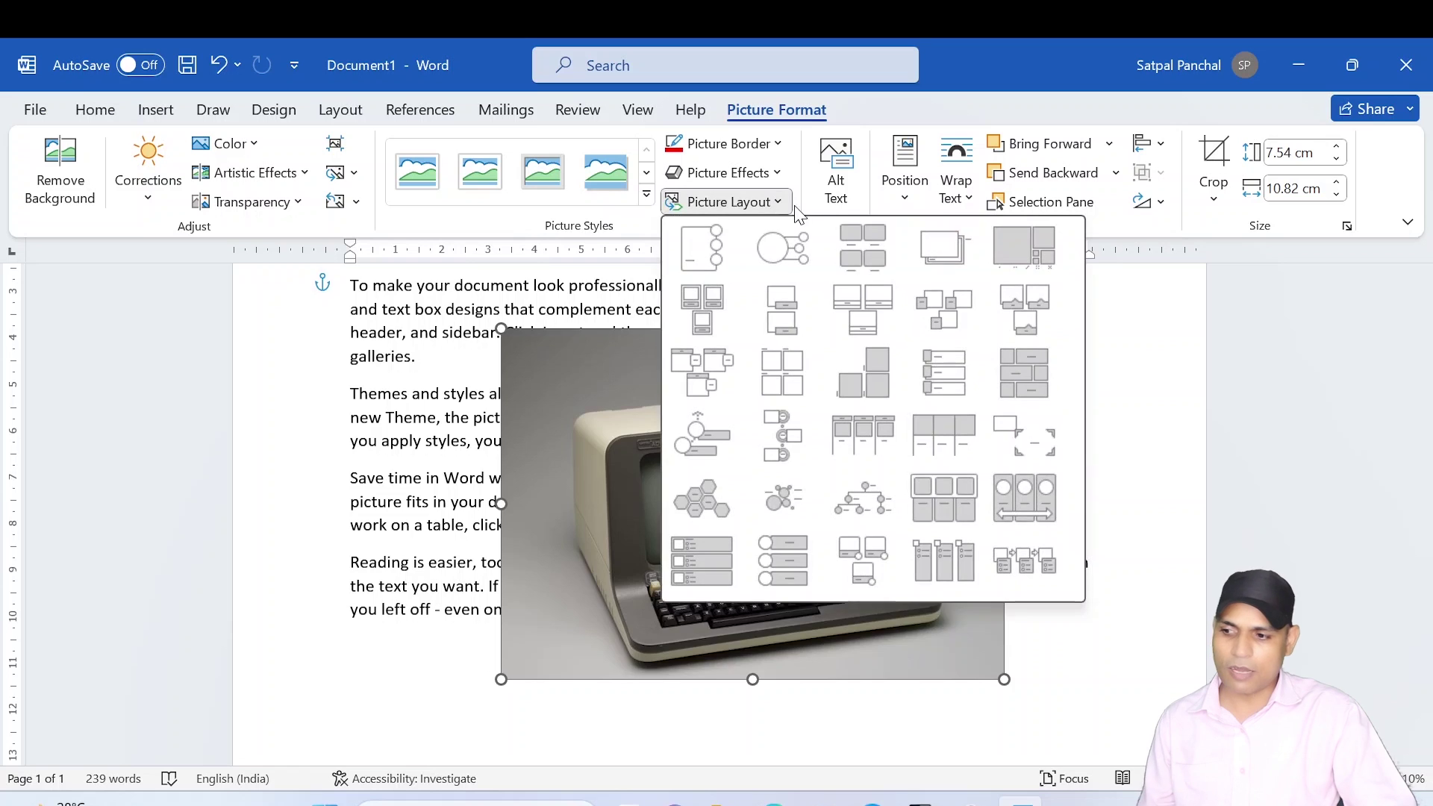
left_click(784, 177)
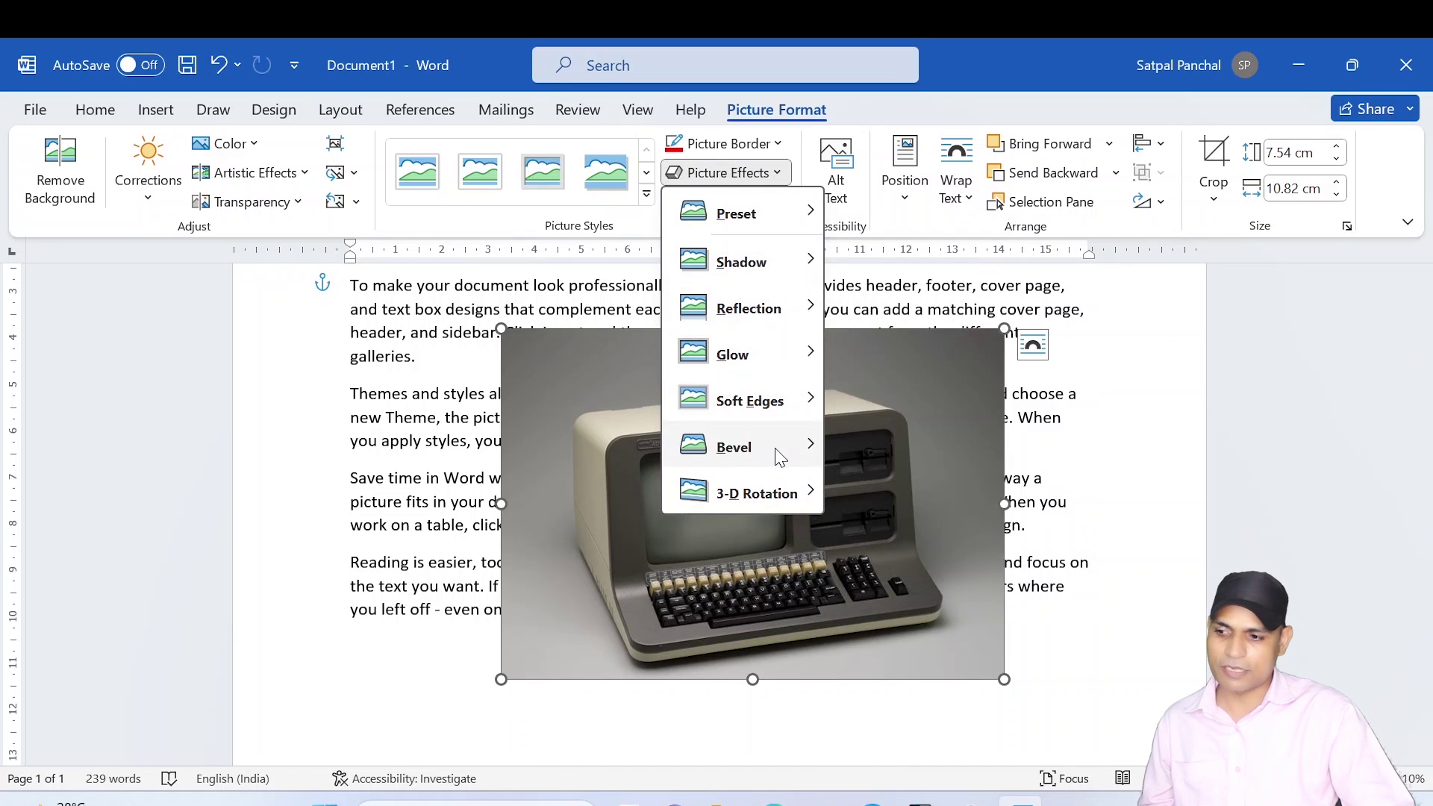
mouse_move(772, 497)
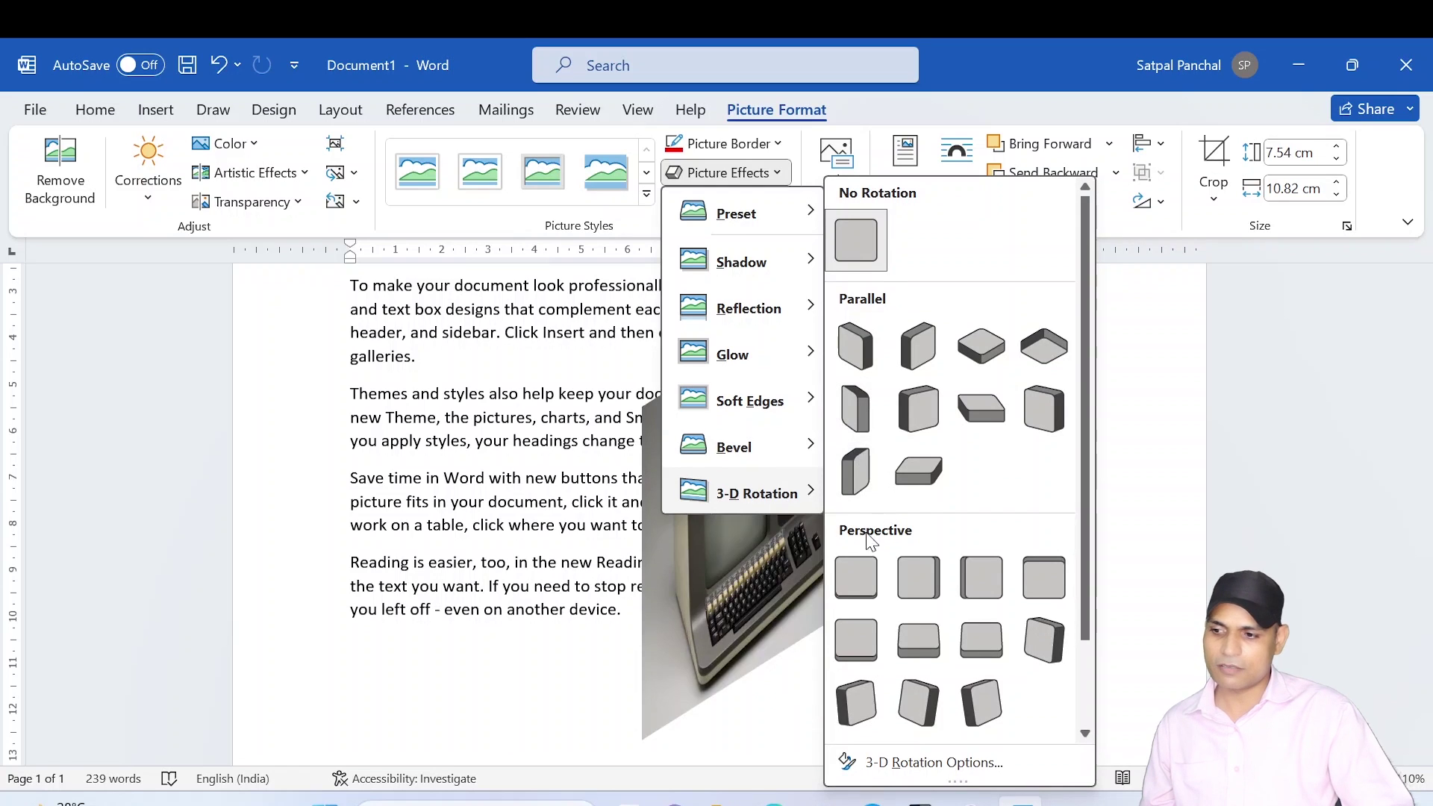
left_click(861, 416)
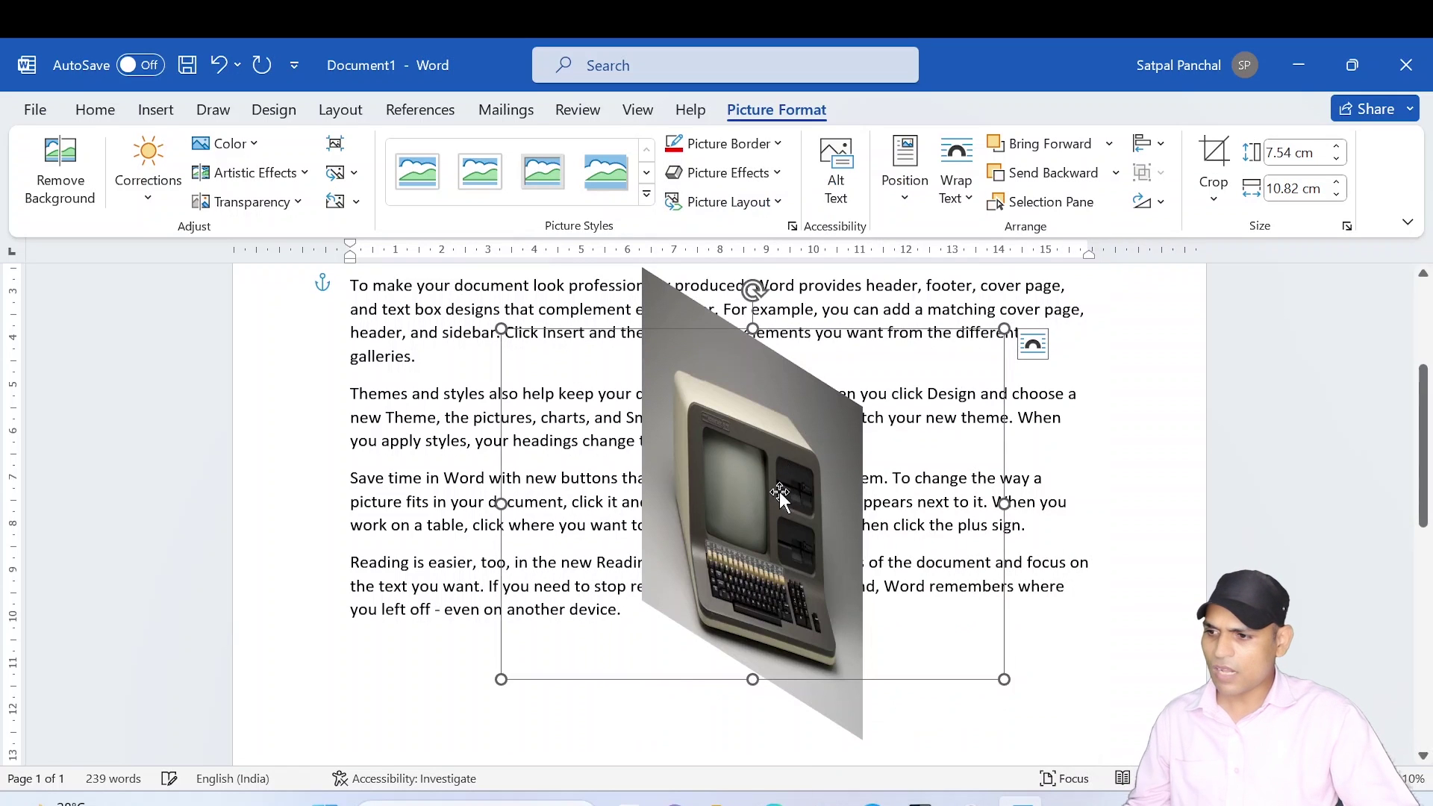
key("ctrl+z")
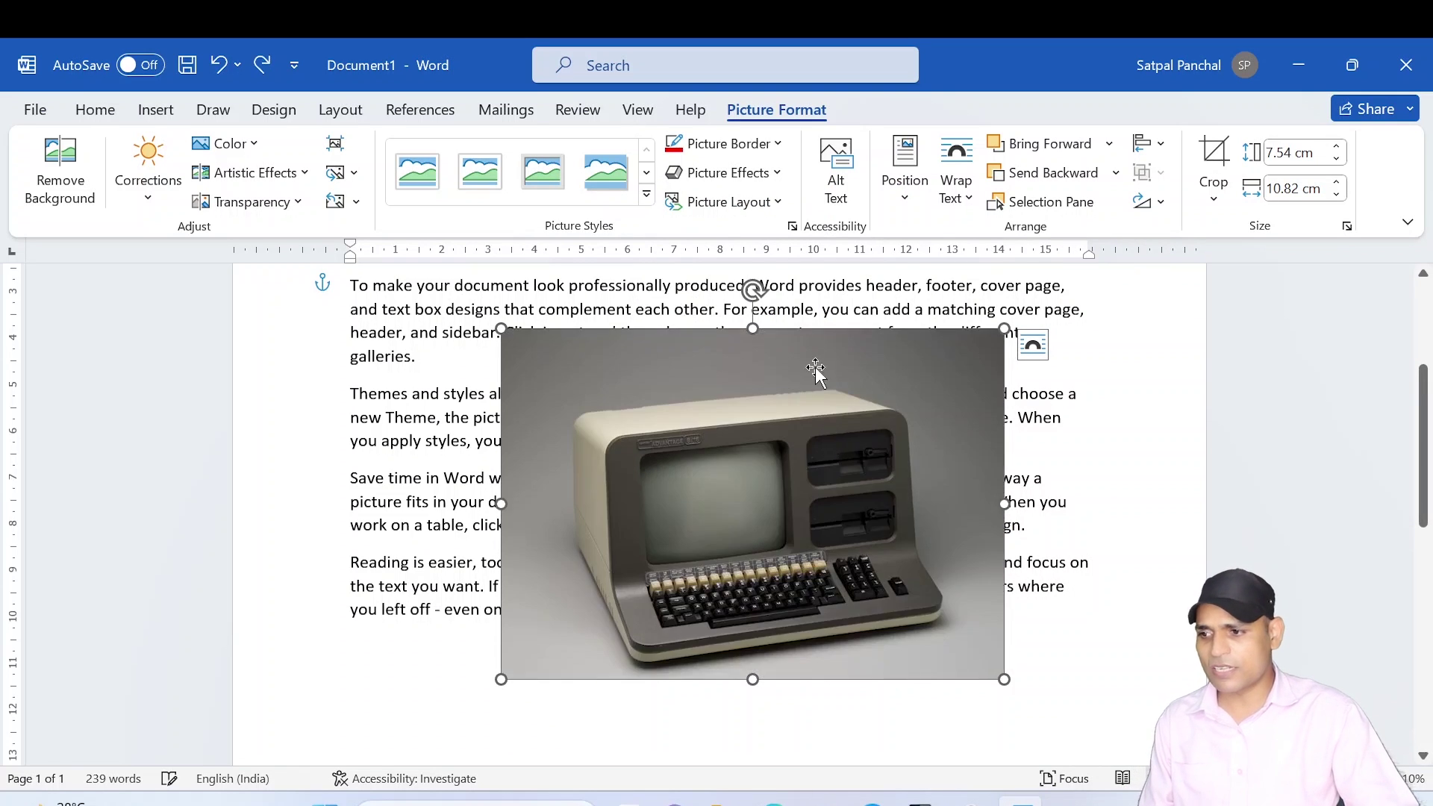
Convert the picture to a SmartArt picture layout with a title bar above the image and enter Z as the title
left_click(772, 204)
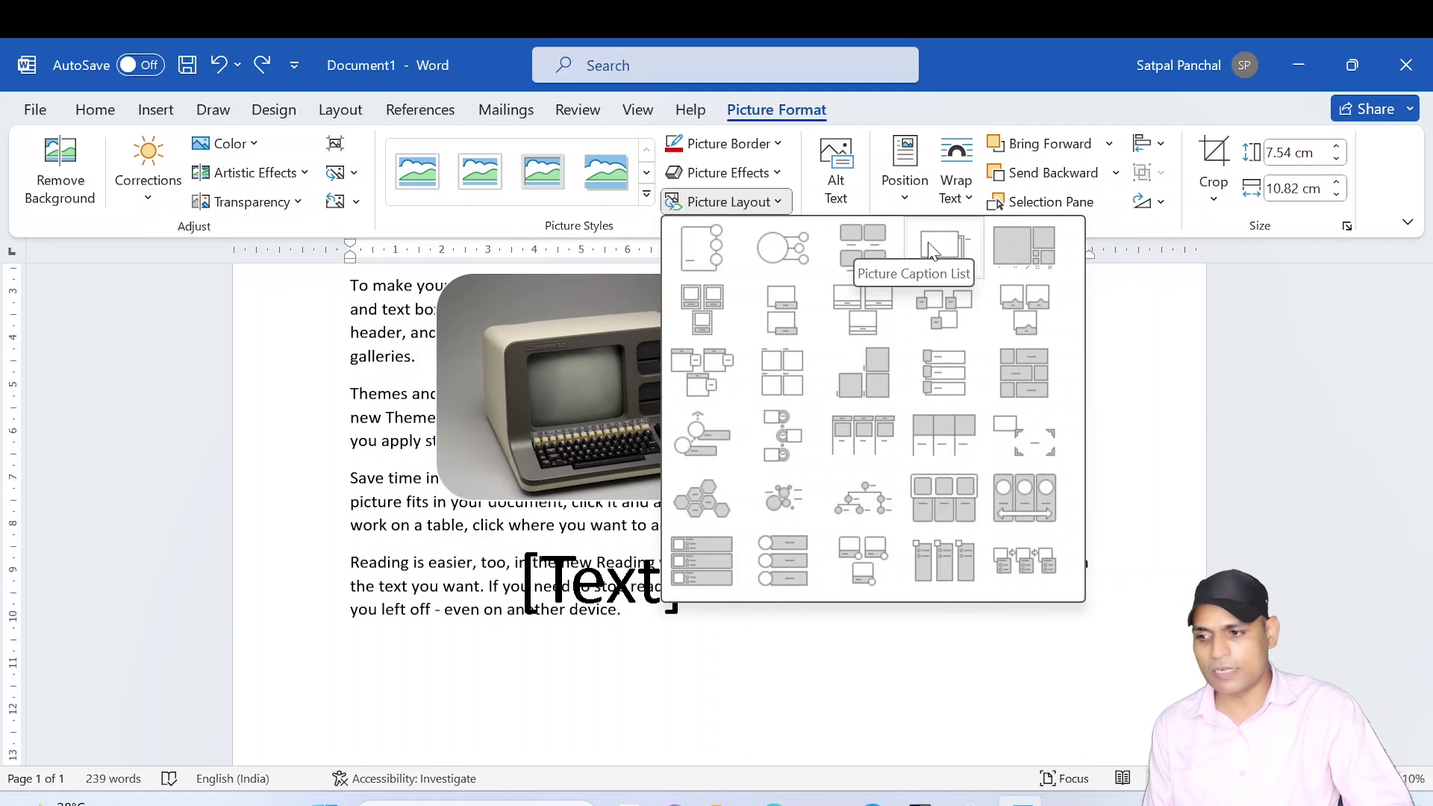
left_click(868, 429)
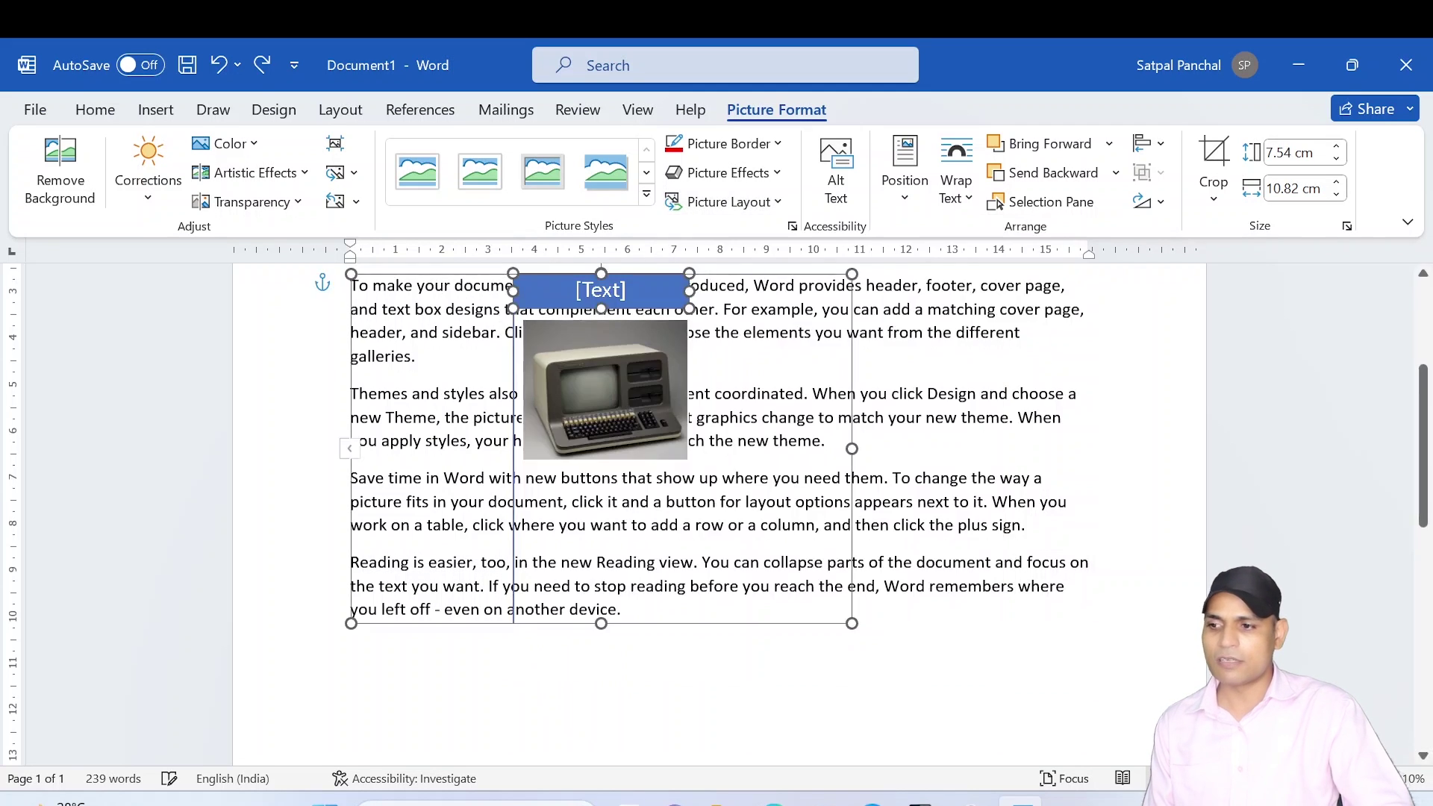
scroll(663, 380, "up", 3)
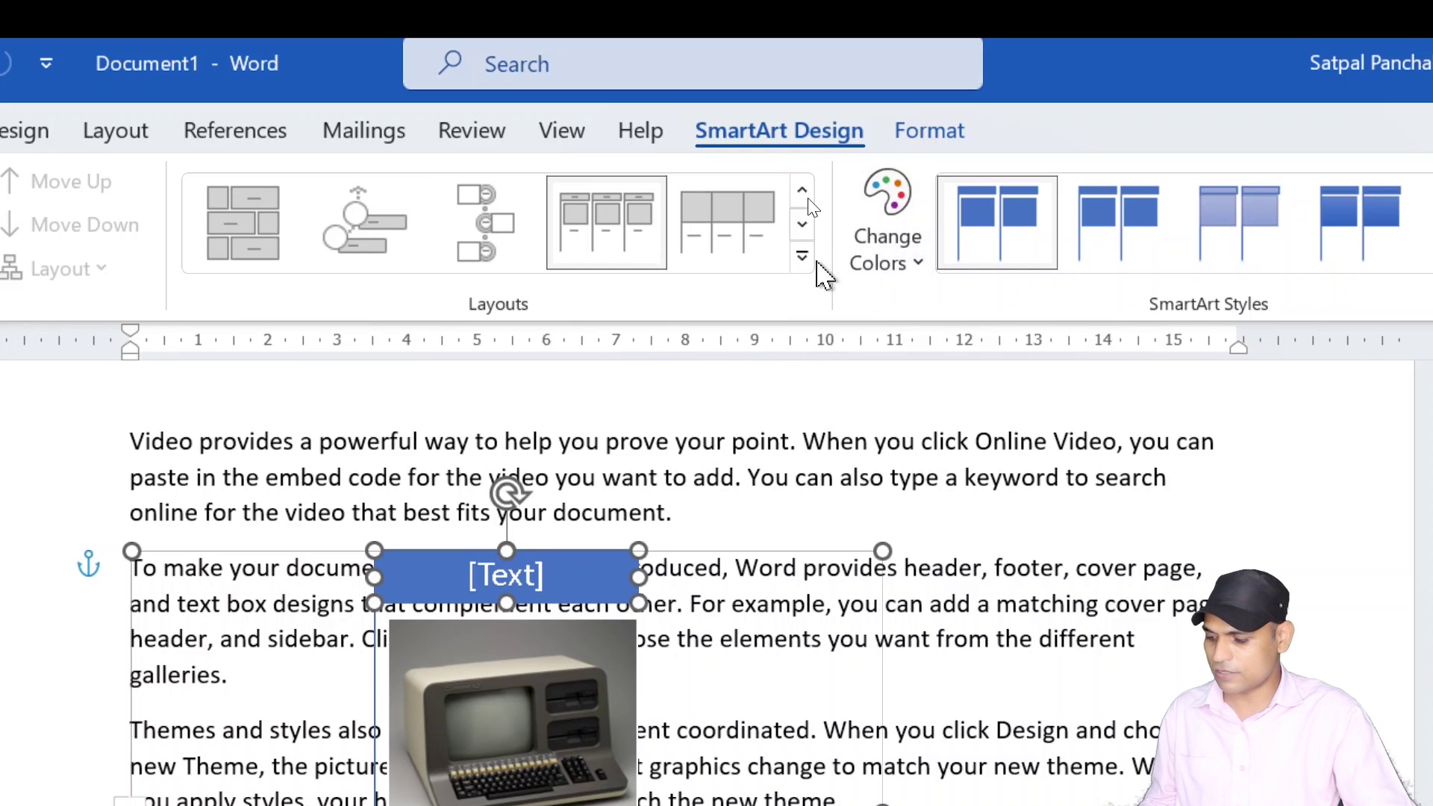
type("Z")
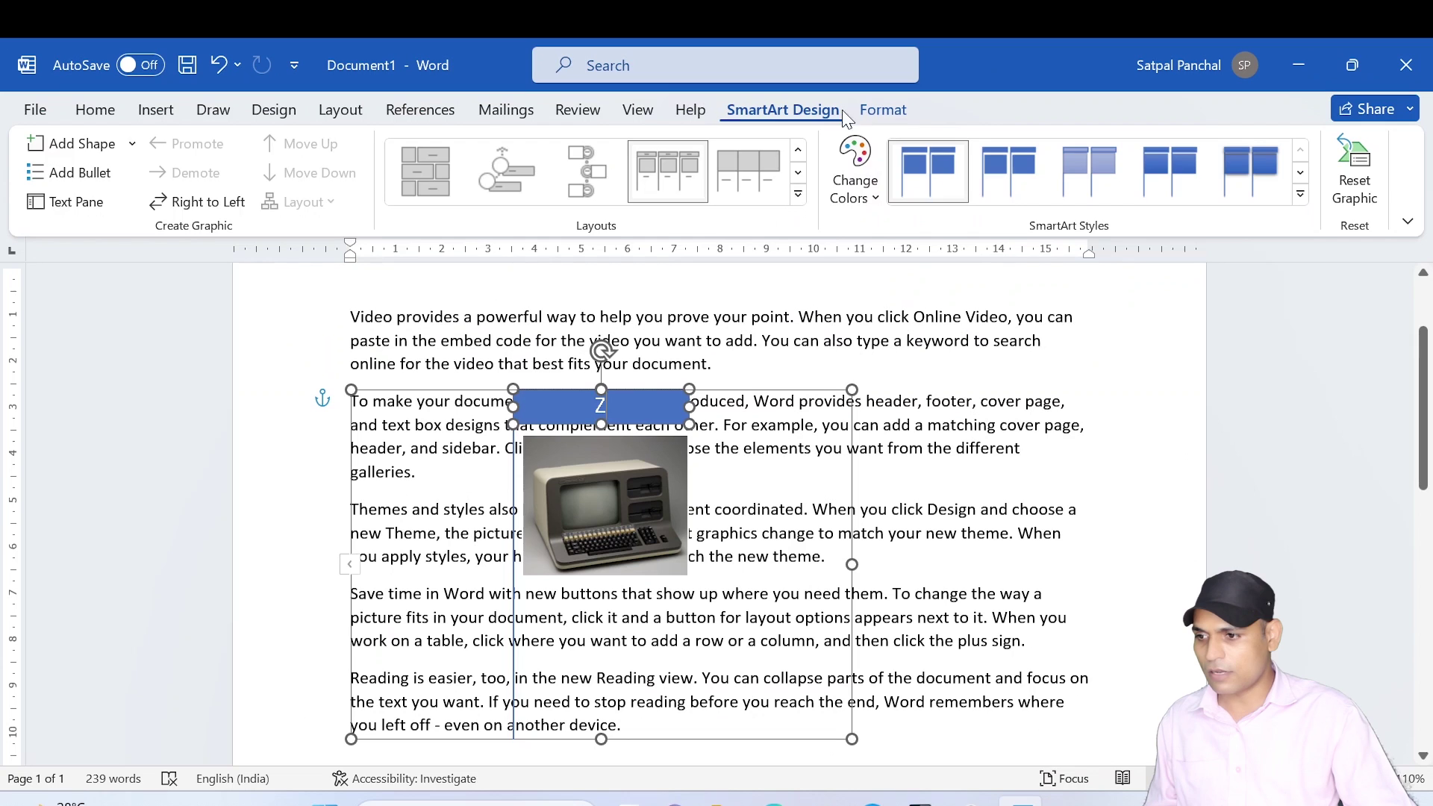
Undo the title text and the conversion of the picture to SmartArt
left_click(882, 110)
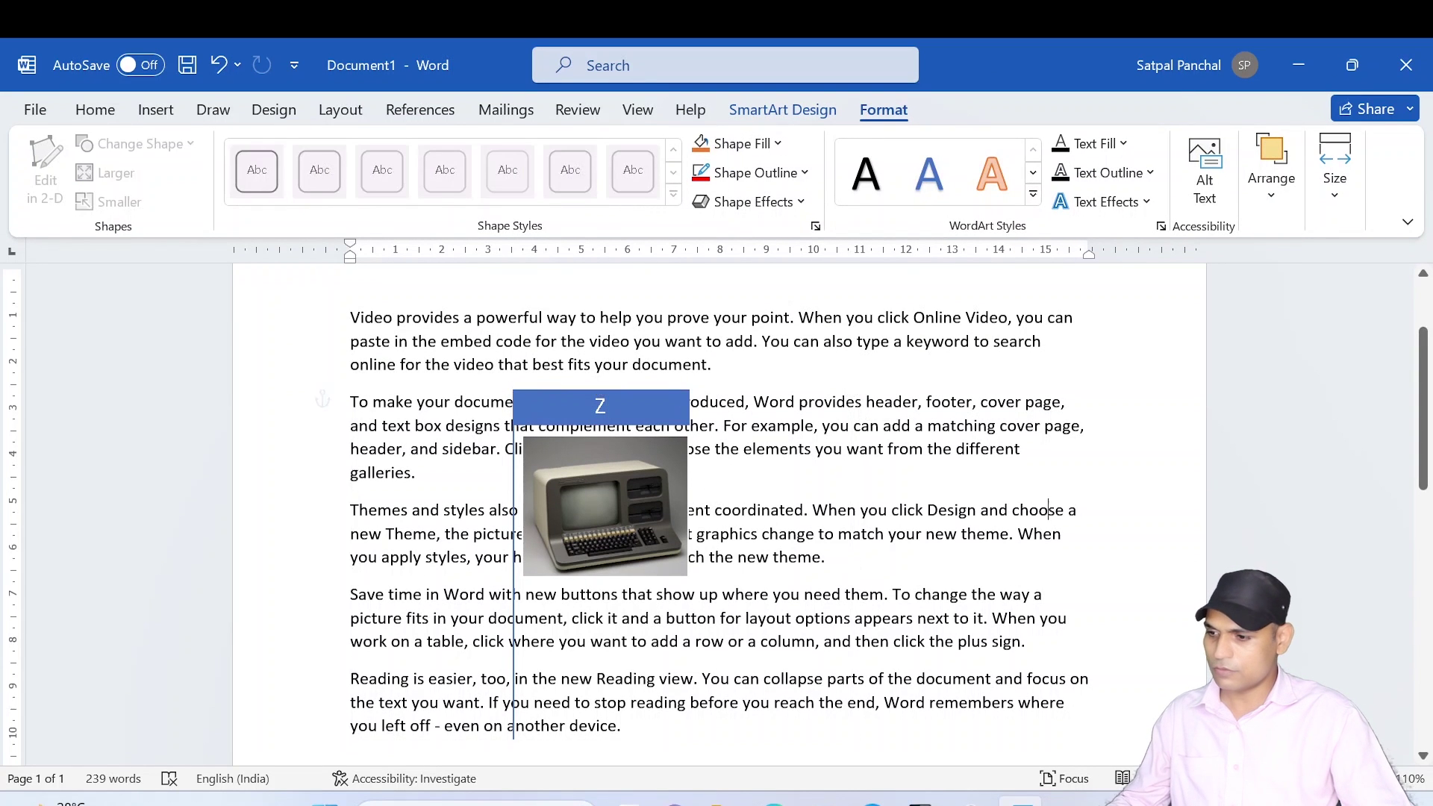
key("ctrl+z")
key("ctrl+z")
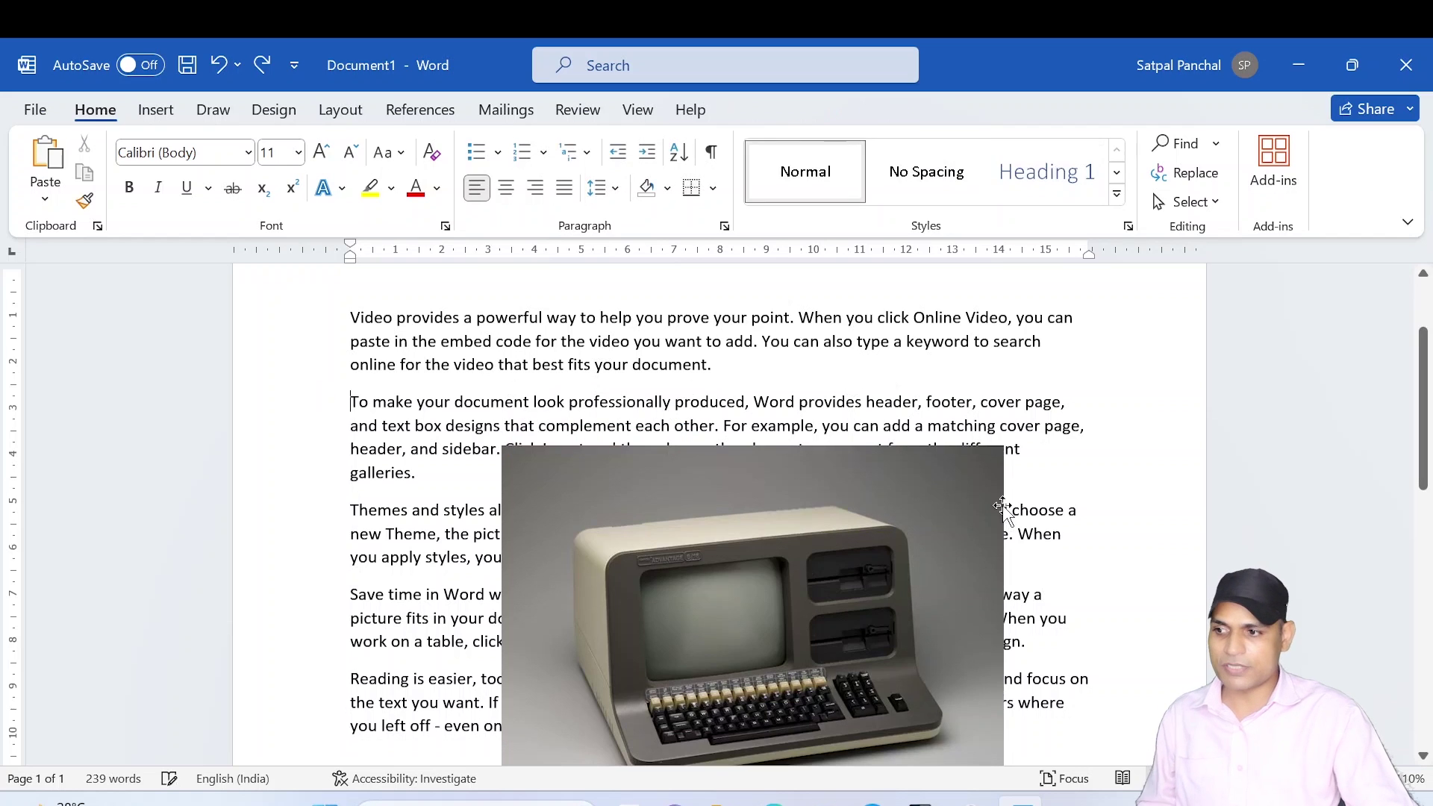
Open the picture's alt text description and enter jhjsdgdsghf as its alt text
left_click(779, 112)
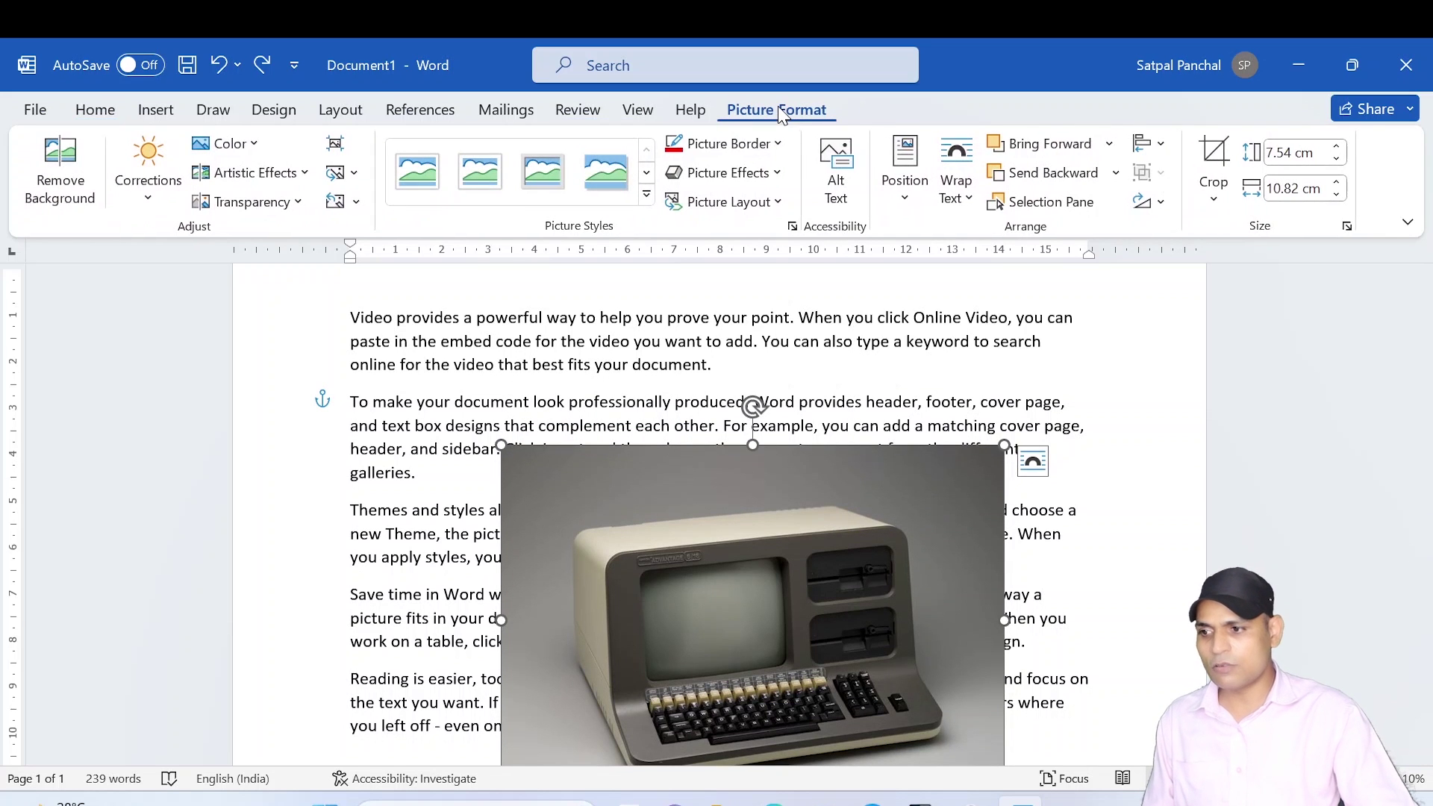
left_click(845, 207)
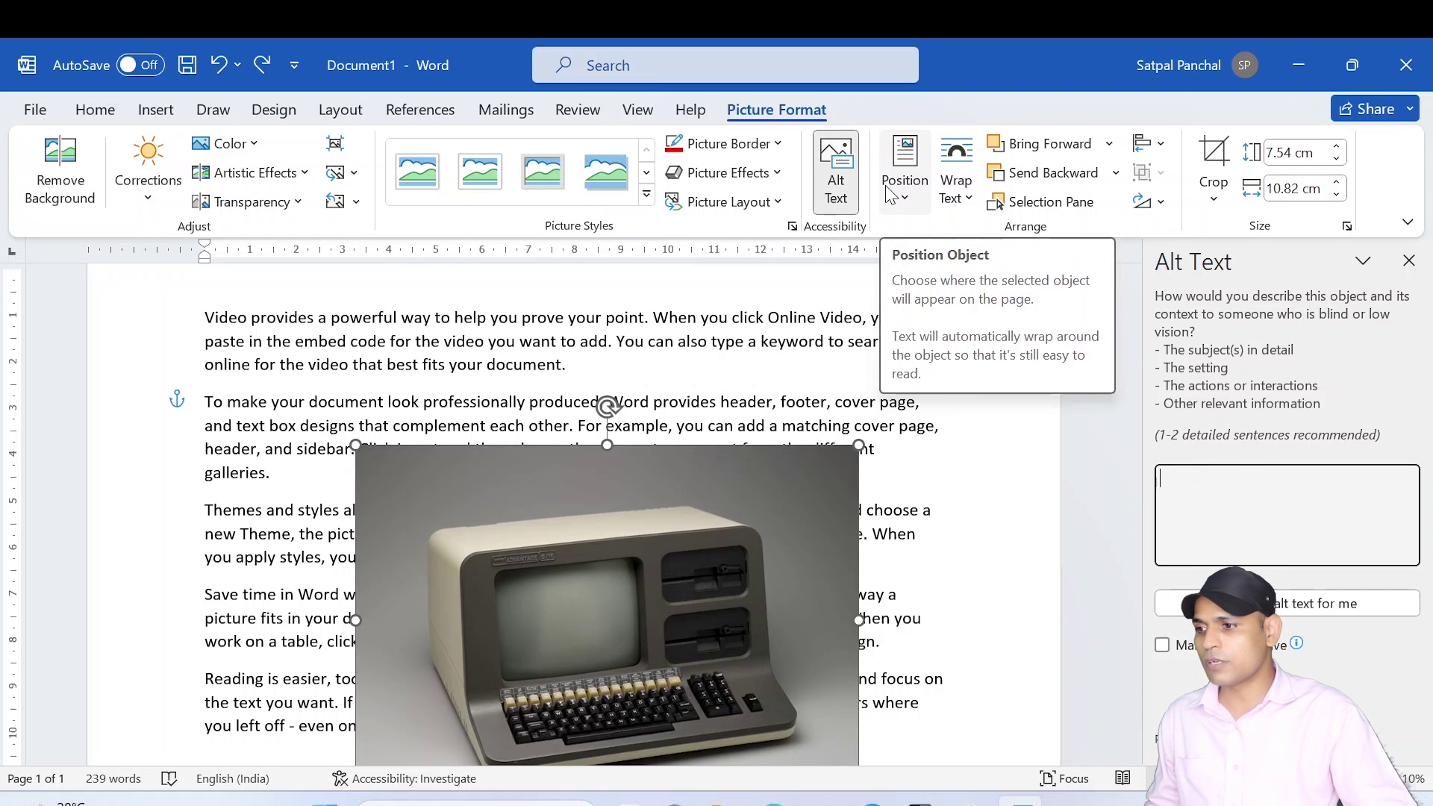
left_click(596, 116)
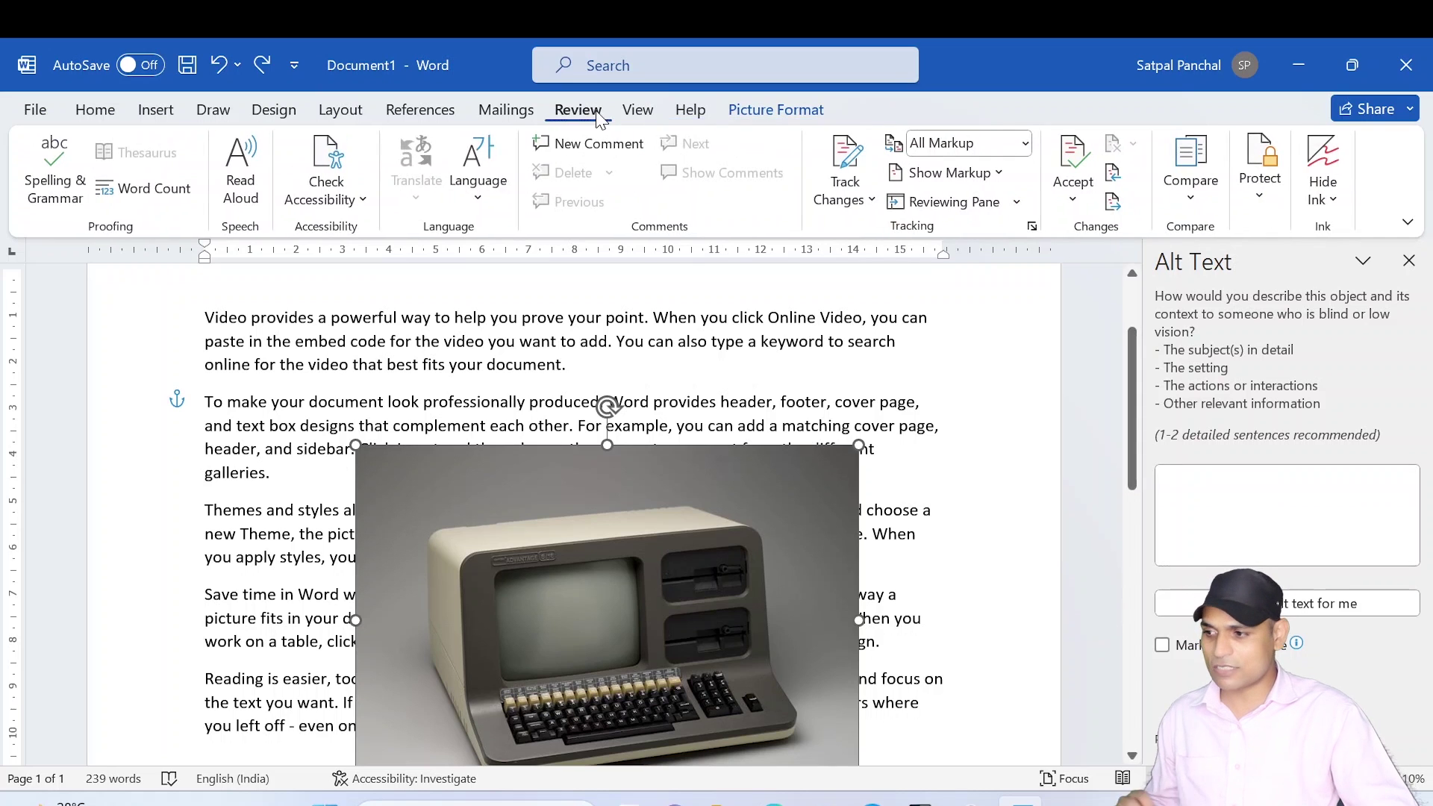
left_click(355, 200)
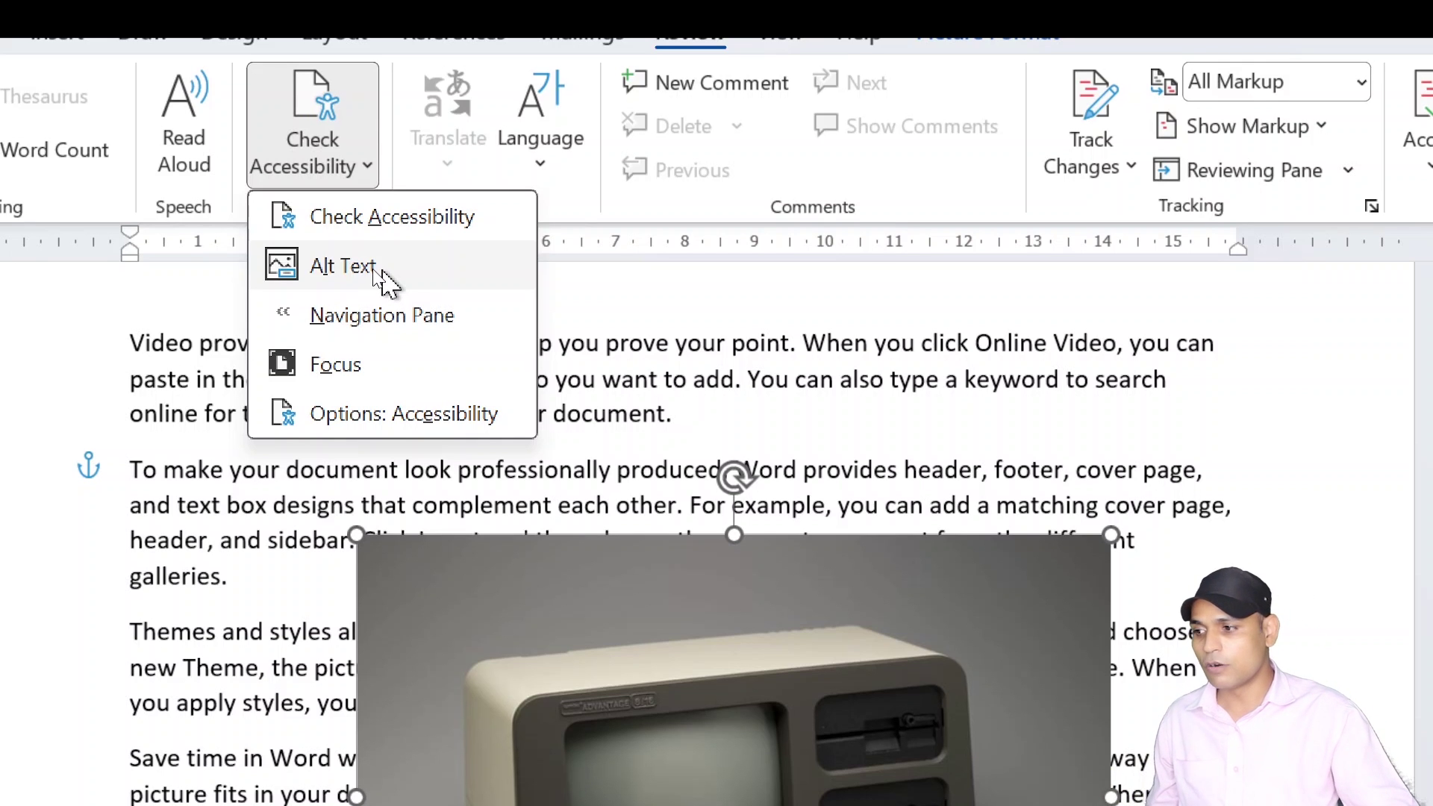
left_click(375, 270)
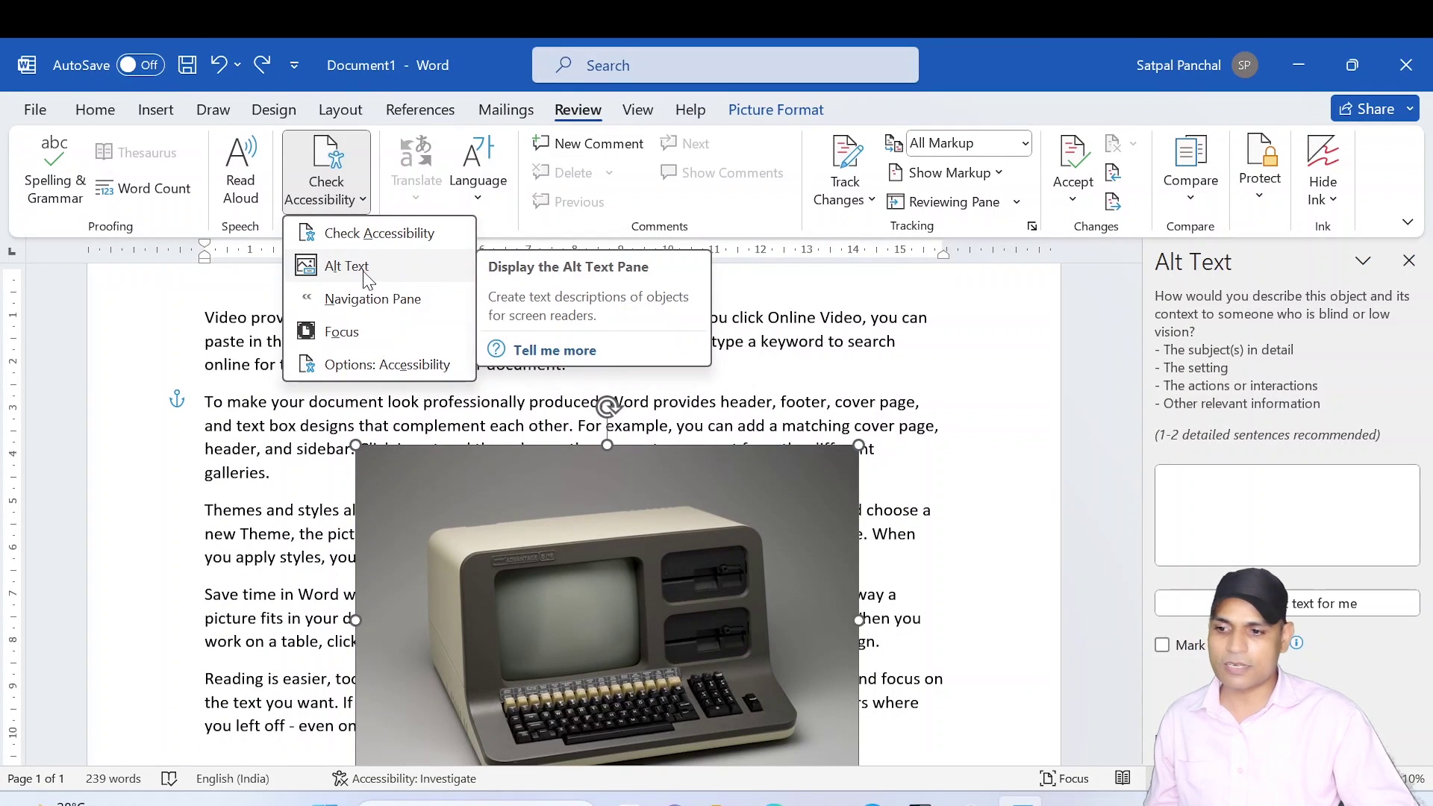
left_click(1254, 501)
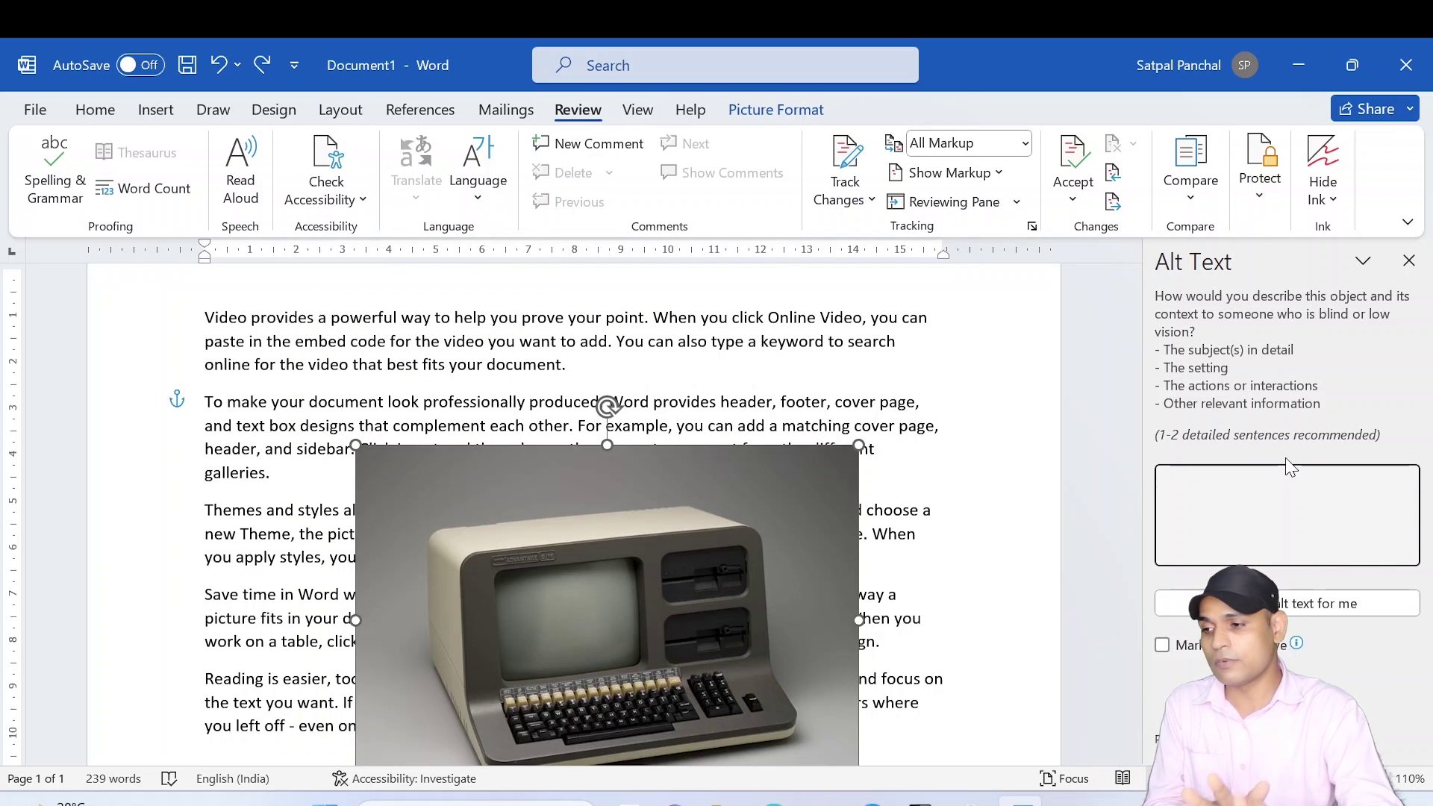
type("jhjsdgdsghf")
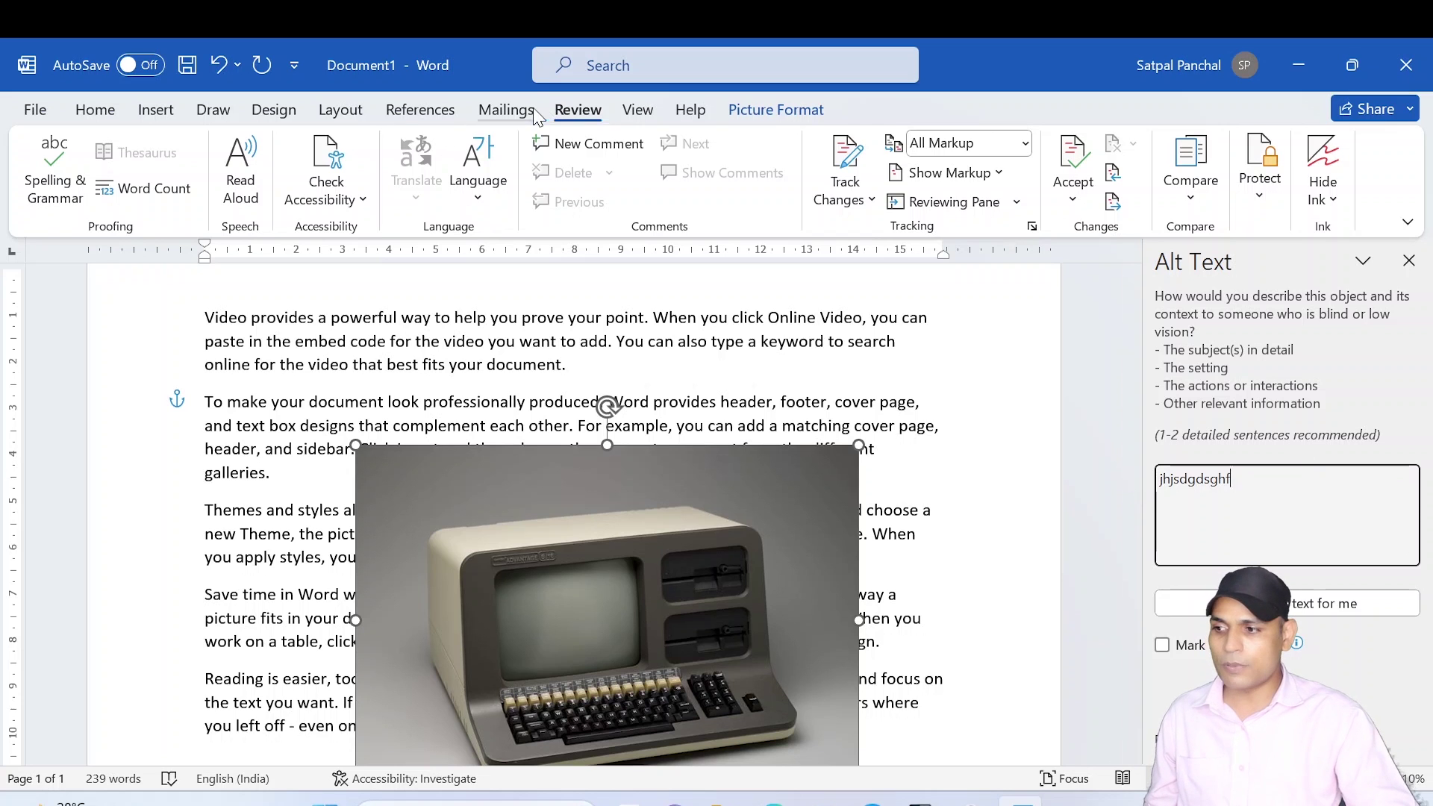
Reopen the alt text pane to check the picture's description, and close the pane
left_click(800, 116)
left_click(844, 173)
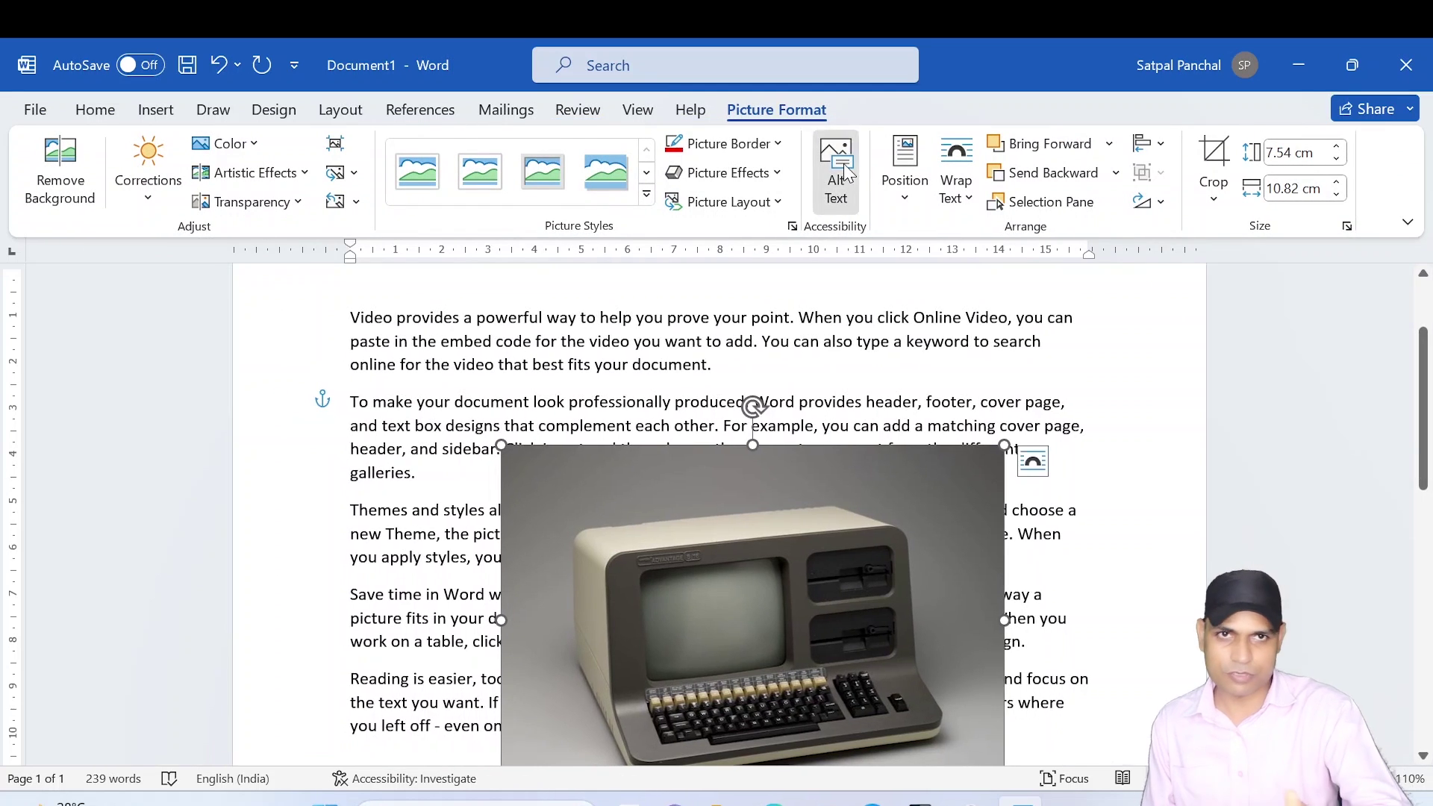
left_click(845, 173)
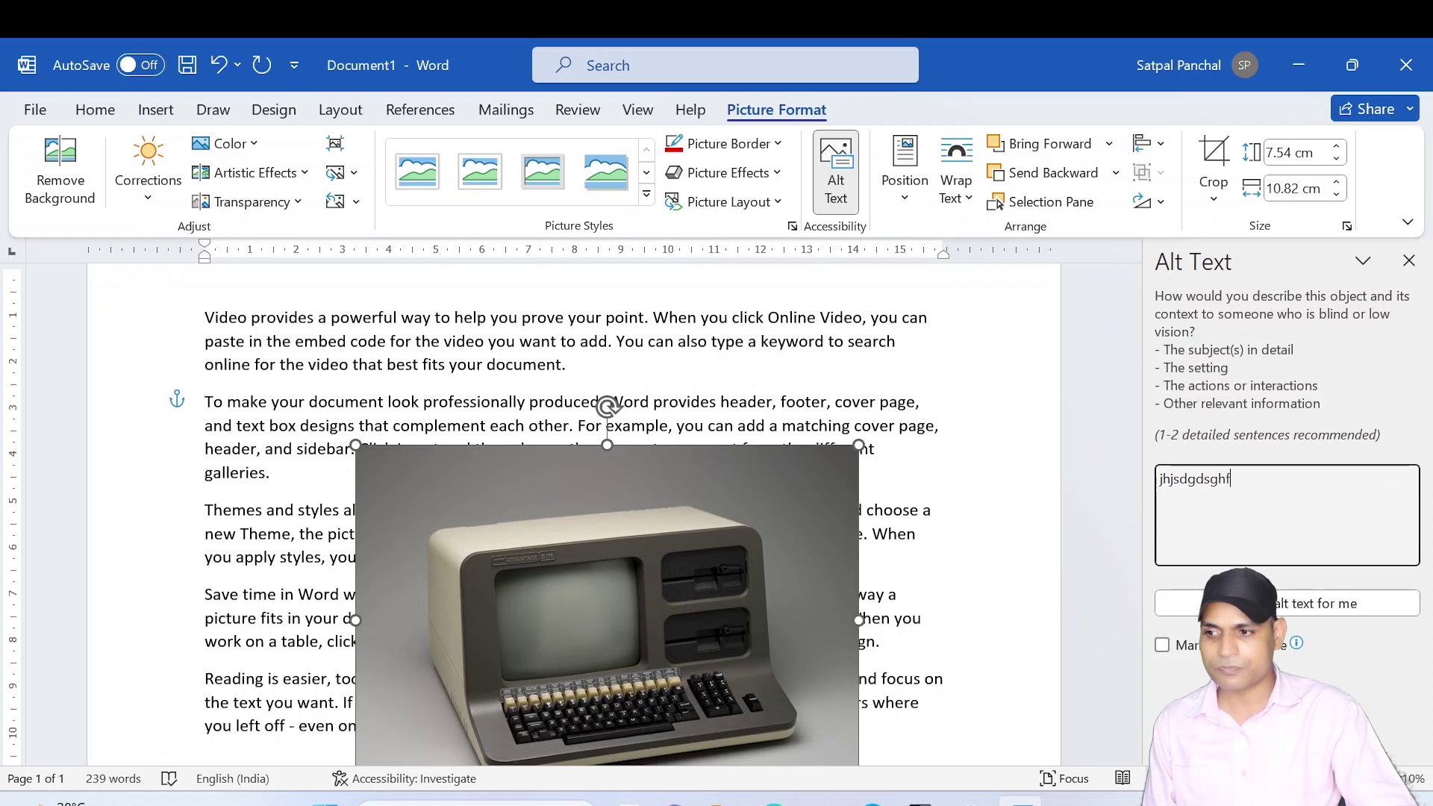
left_click(835, 171)
left_click(835, 172)
left_click(835, 172)
Position the picture at the top left of the page with text wrapping
left_click(906, 196)
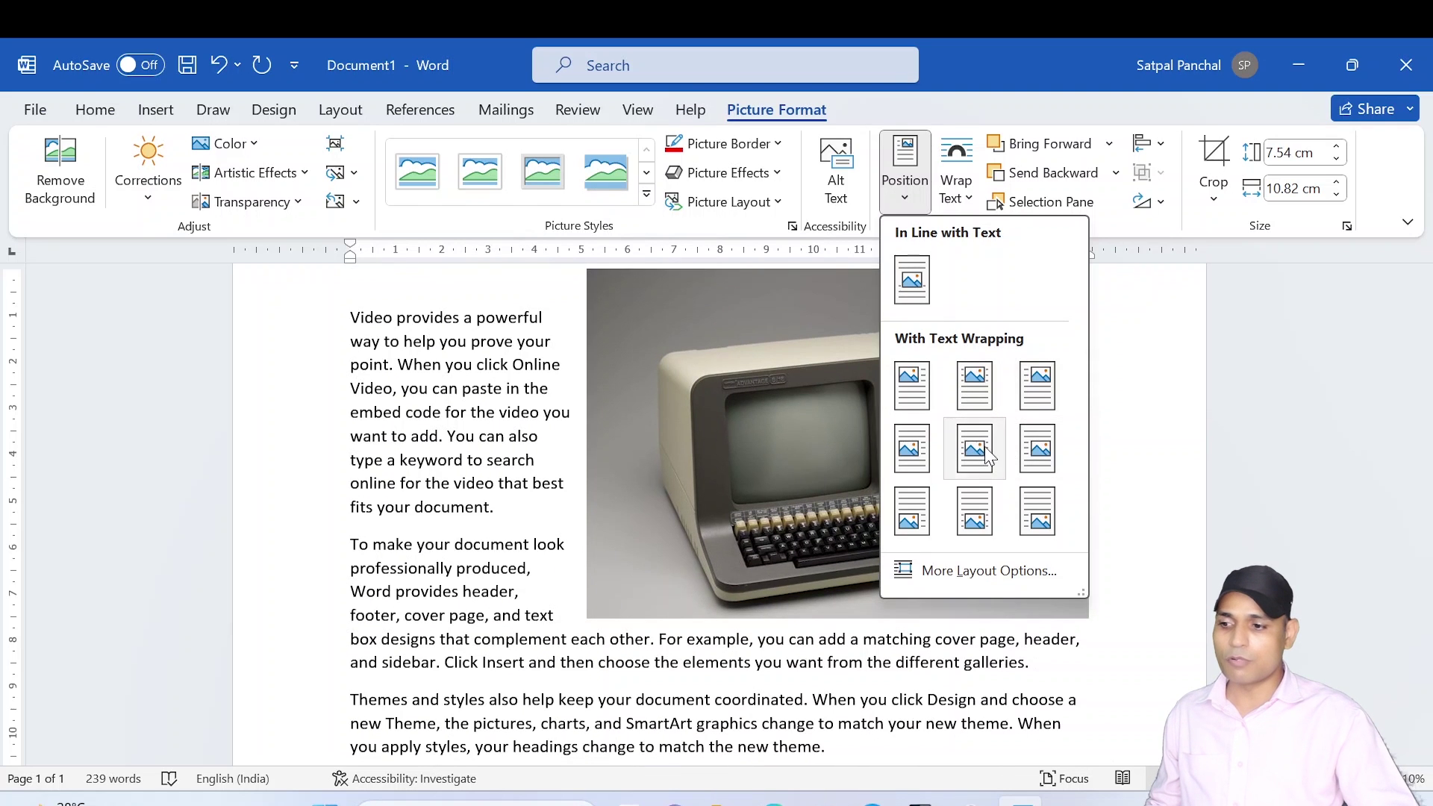
left_click(924, 399)
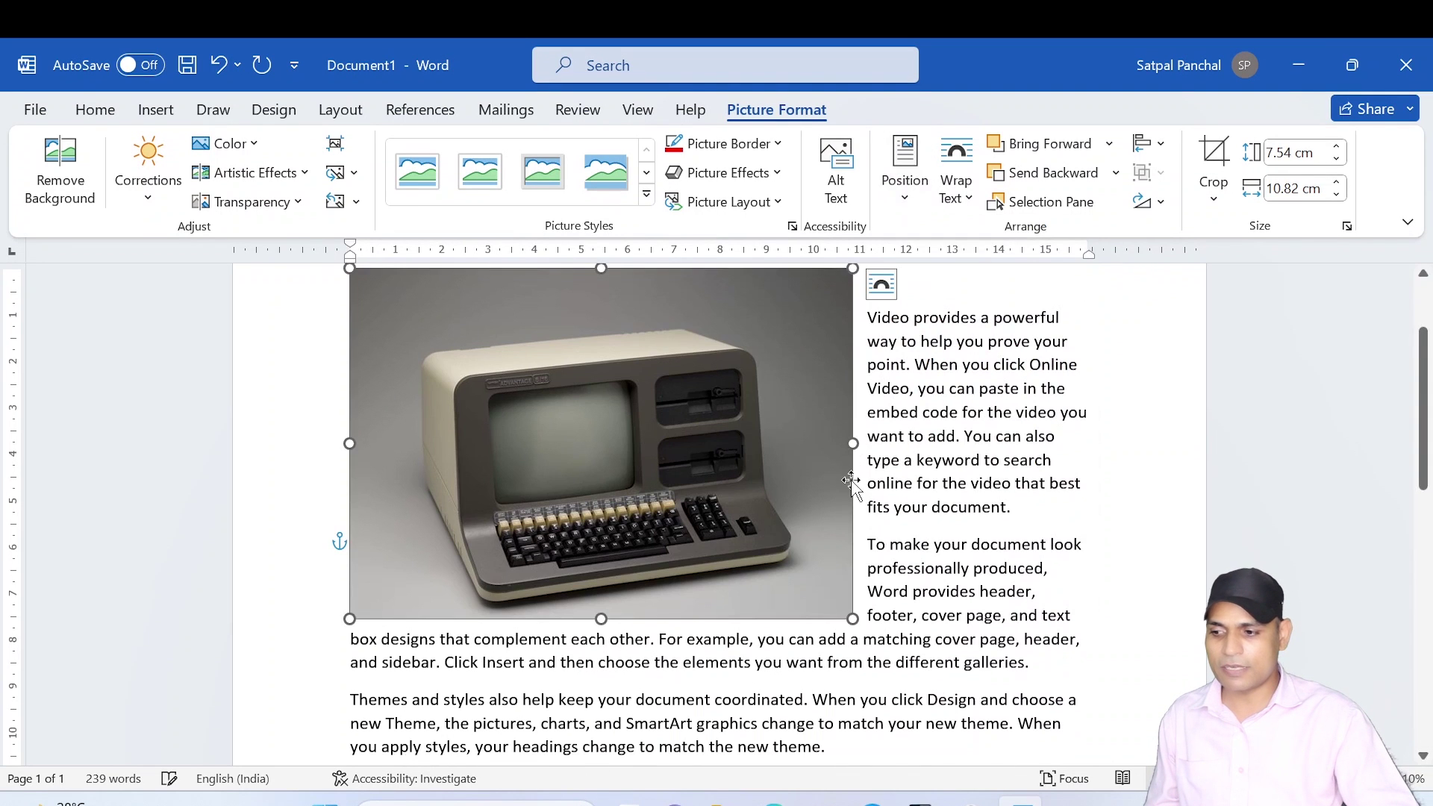
Shrink the picture to about 4.74 by 6.8 cm and move it into the middle of the first two paragraphs
left_click_drag(853, 619, 679, 502)
left_click_drag(571, 382, 680, 438)
left_click_drag(742, 476, 866, 478)
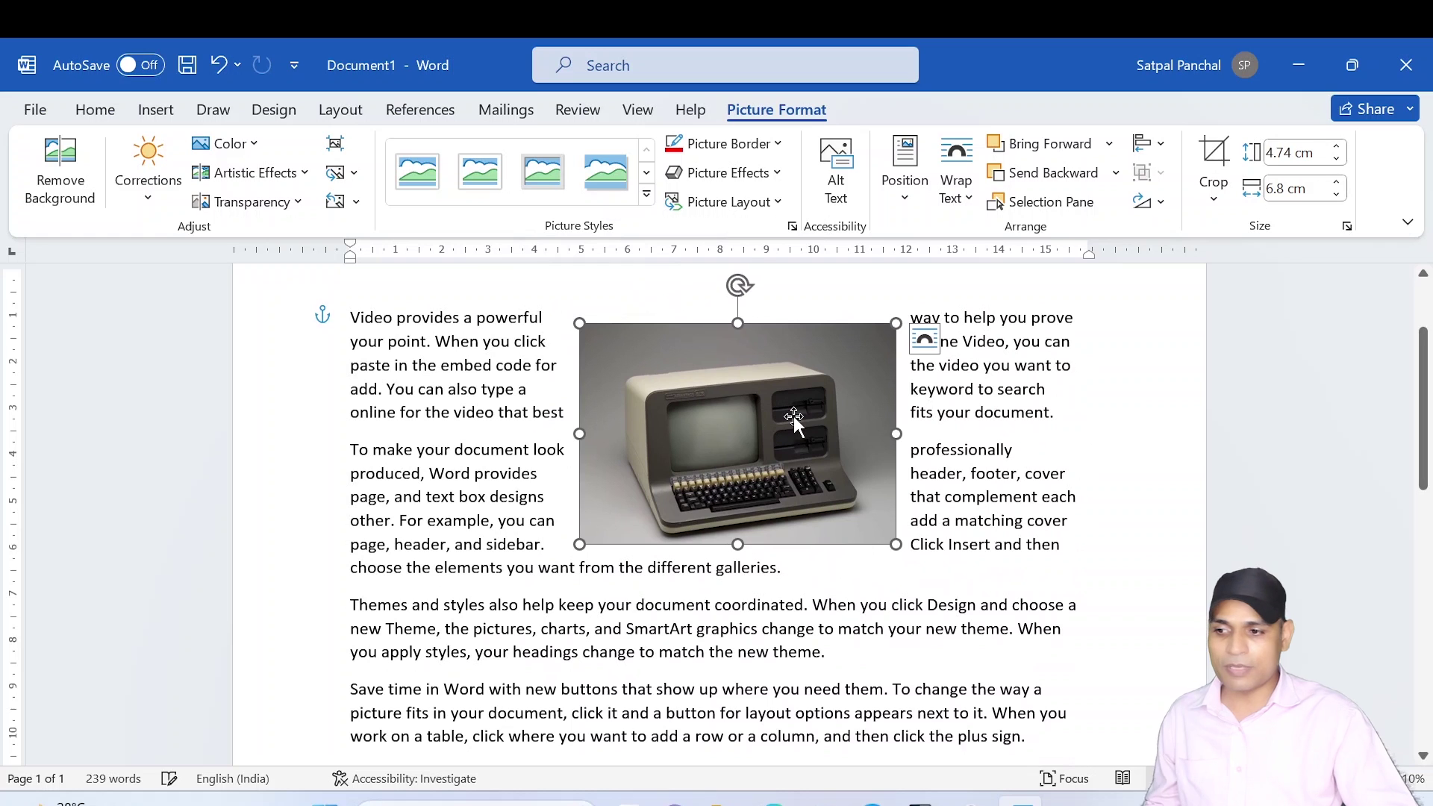
left_click(950, 196)
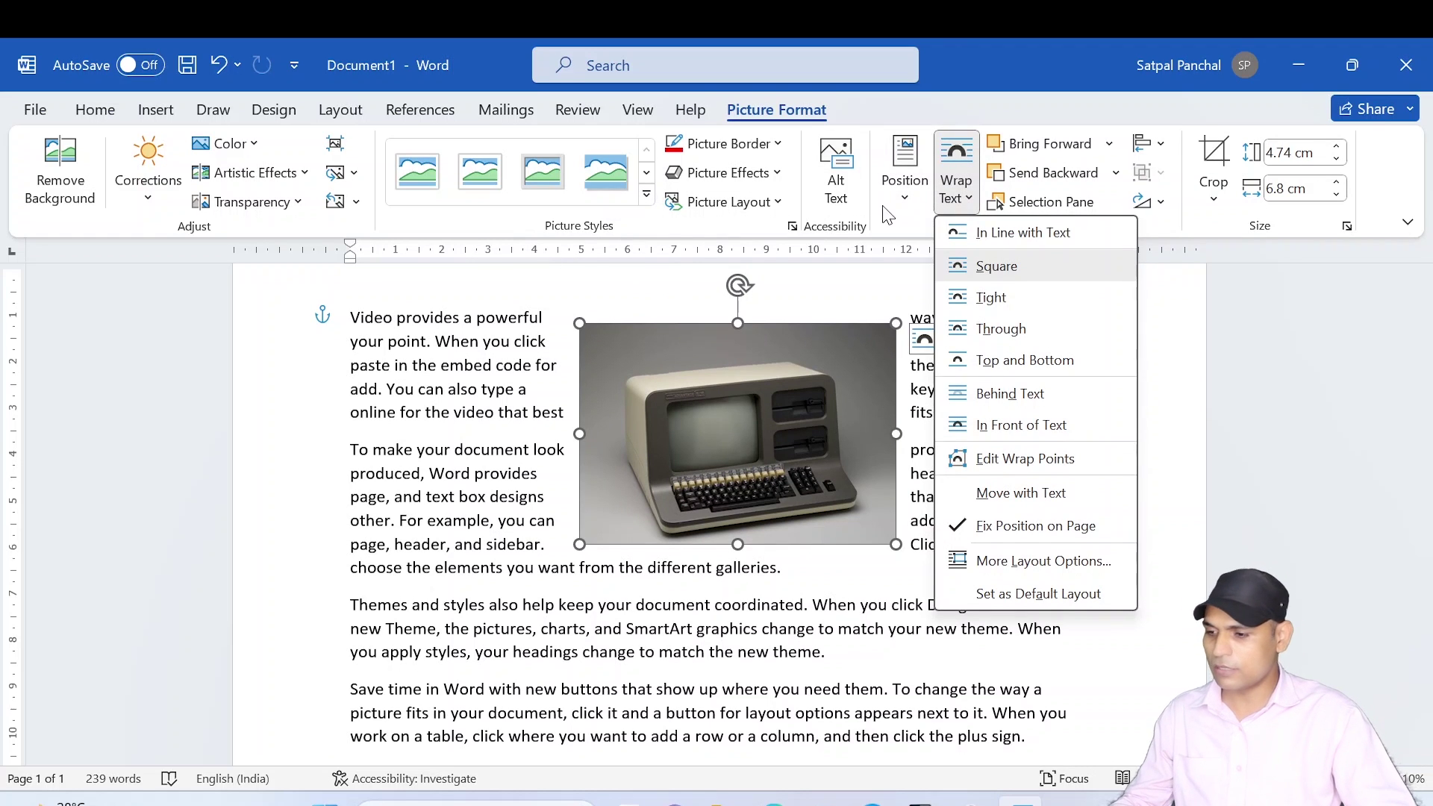
key("Escape")
Undo the picture's moves, its resizing and its placement at the top left of the page
key("ctrl+z")
key("ctrl+z")
key("ctrl+z")
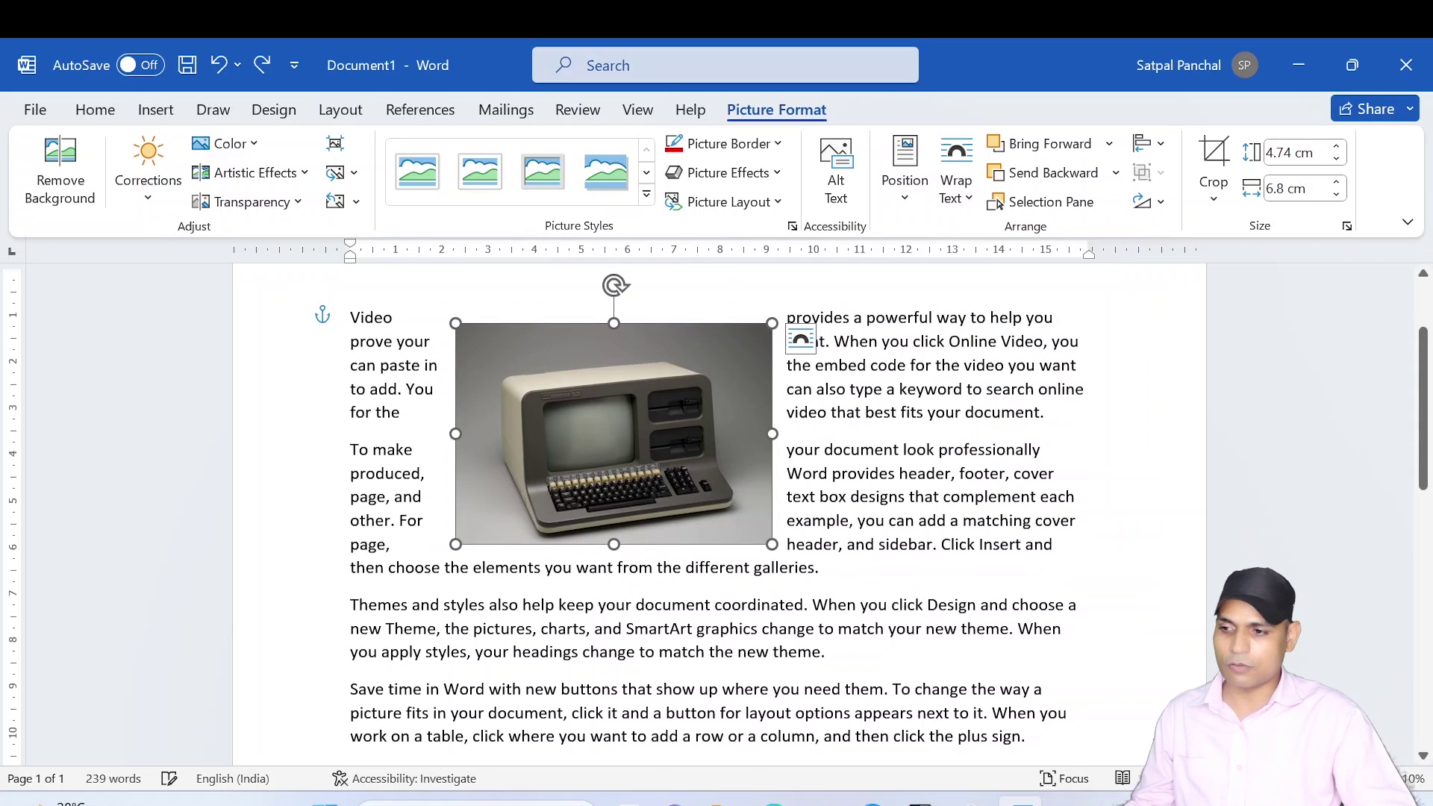
key("ctrl+z")
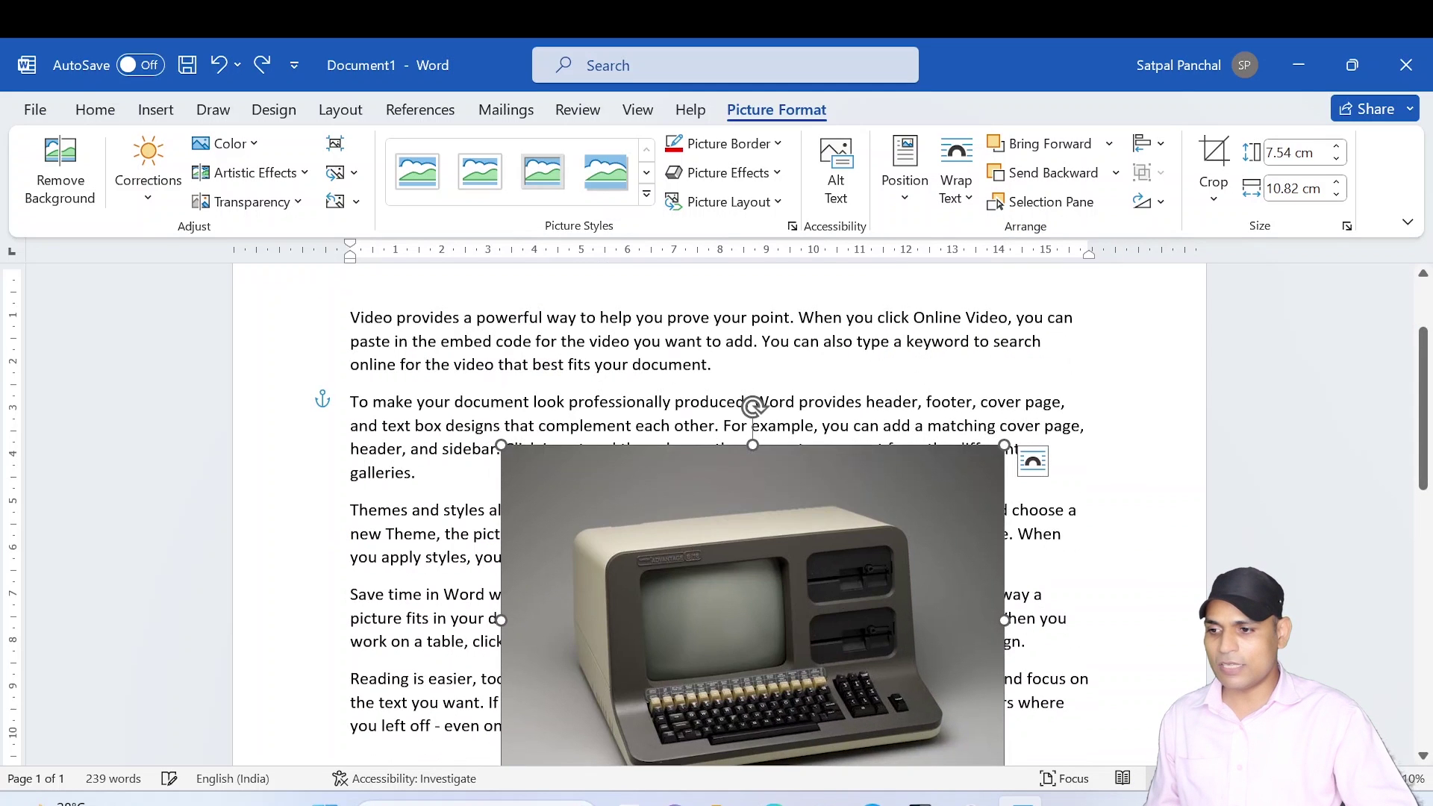
scroll(747, 522, "down", 2)
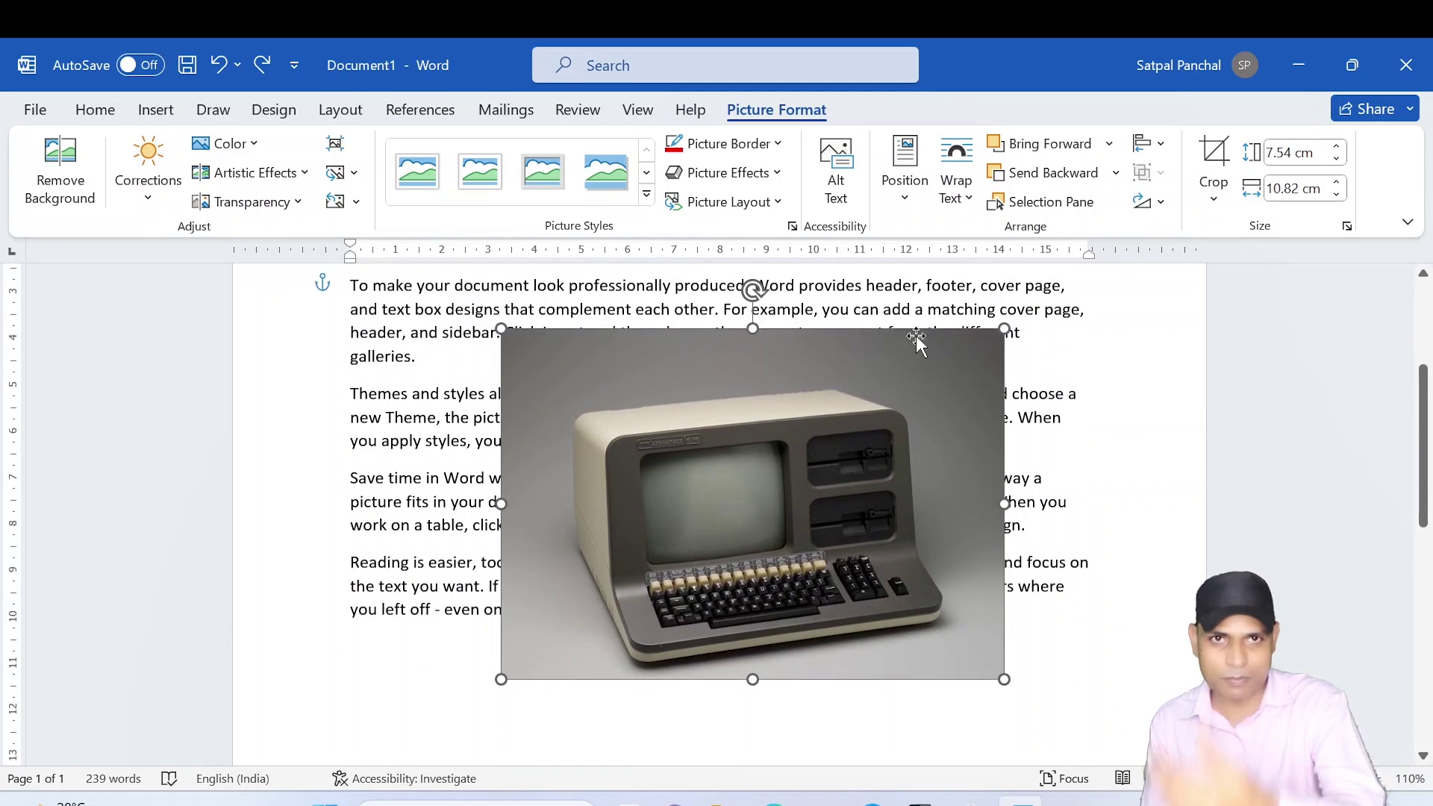
Move the picture up over the body text and set its text wrapping to Tight
key("ctrl+y")
left_click_drag(705, 416, 814, 370)
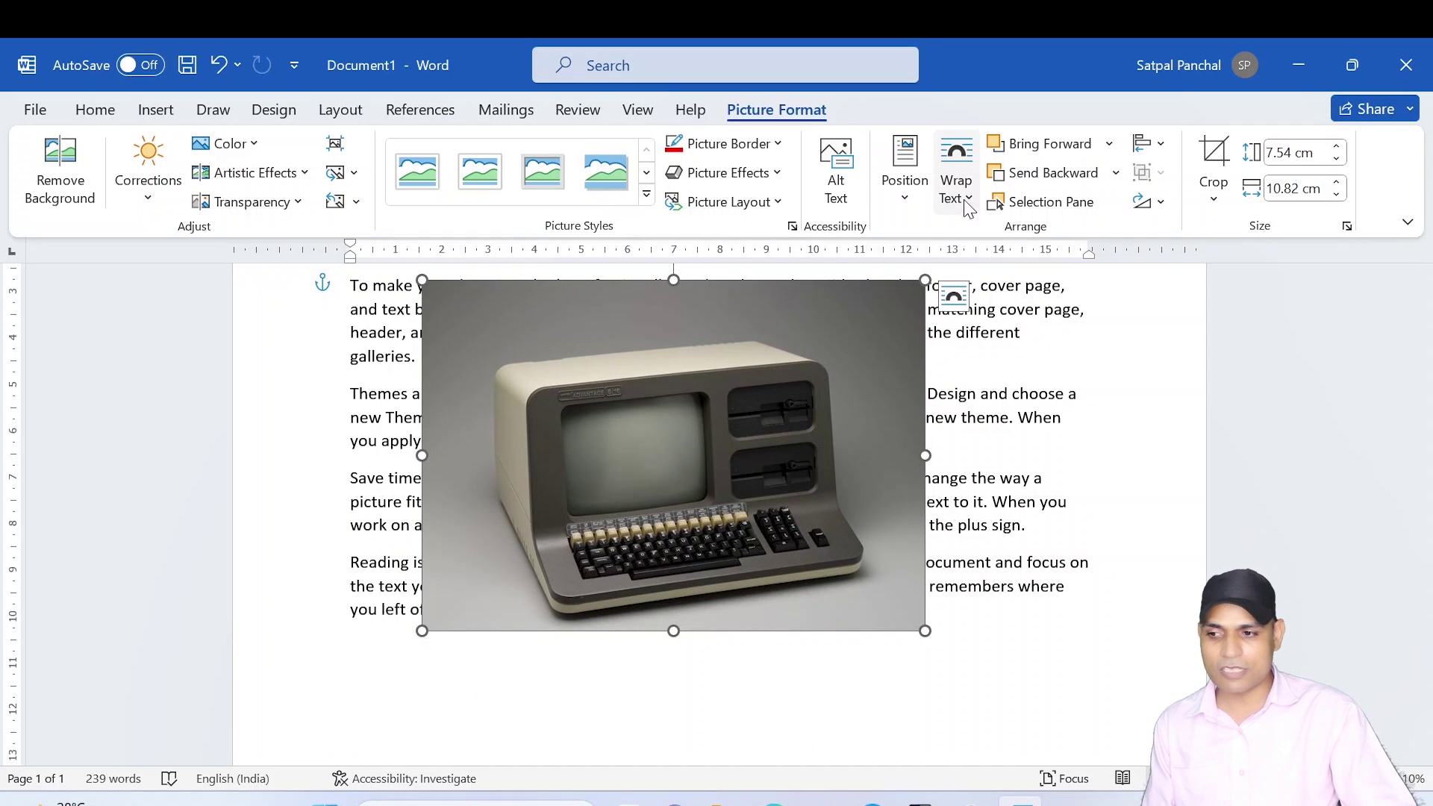
left_click(964, 200)
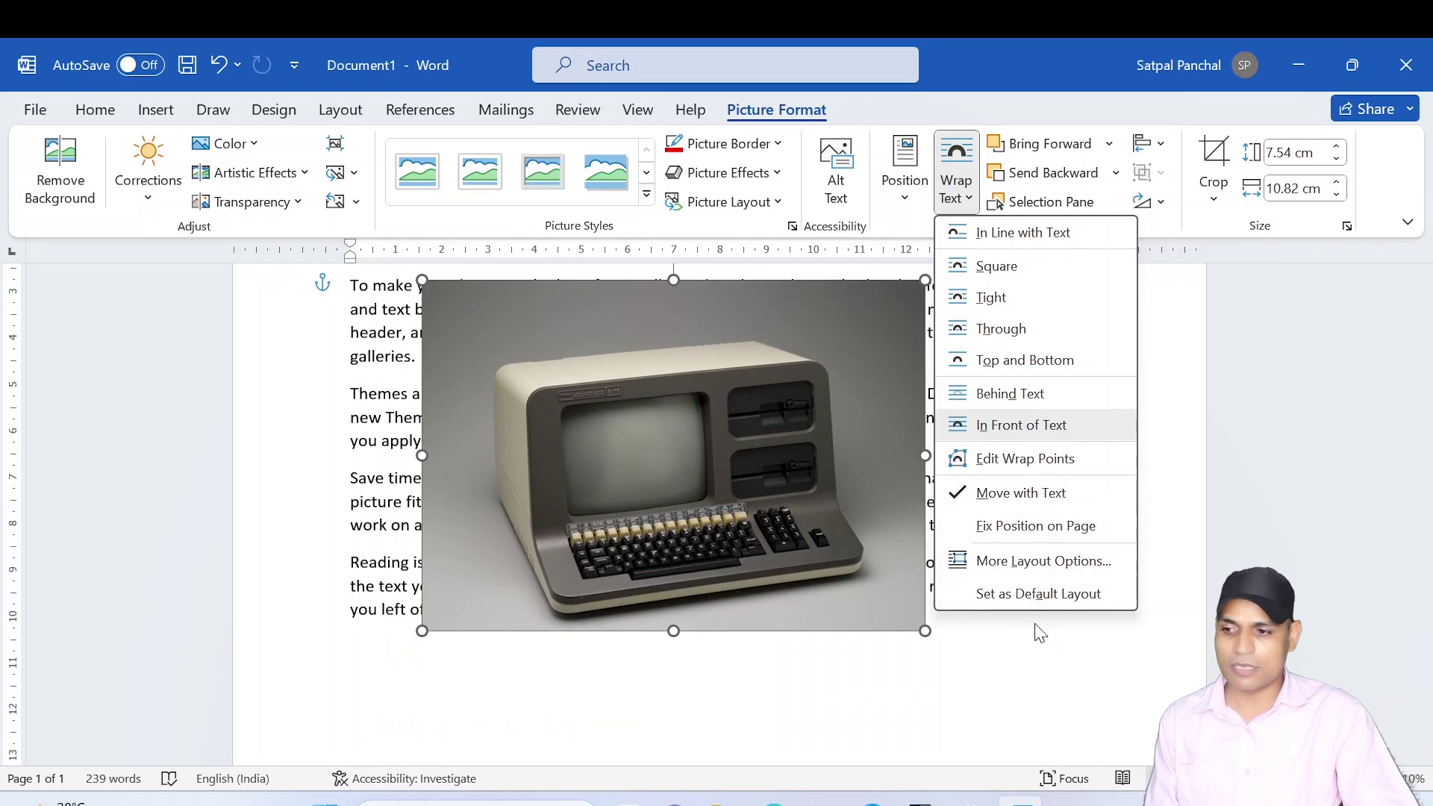
left_click(995, 300)
Shrink the tightly wrapped picture to about 5.56 by 7.98 cm and move it to the right edge of the middle paragraphs
left_click_drag(926, 631, 793, 538)
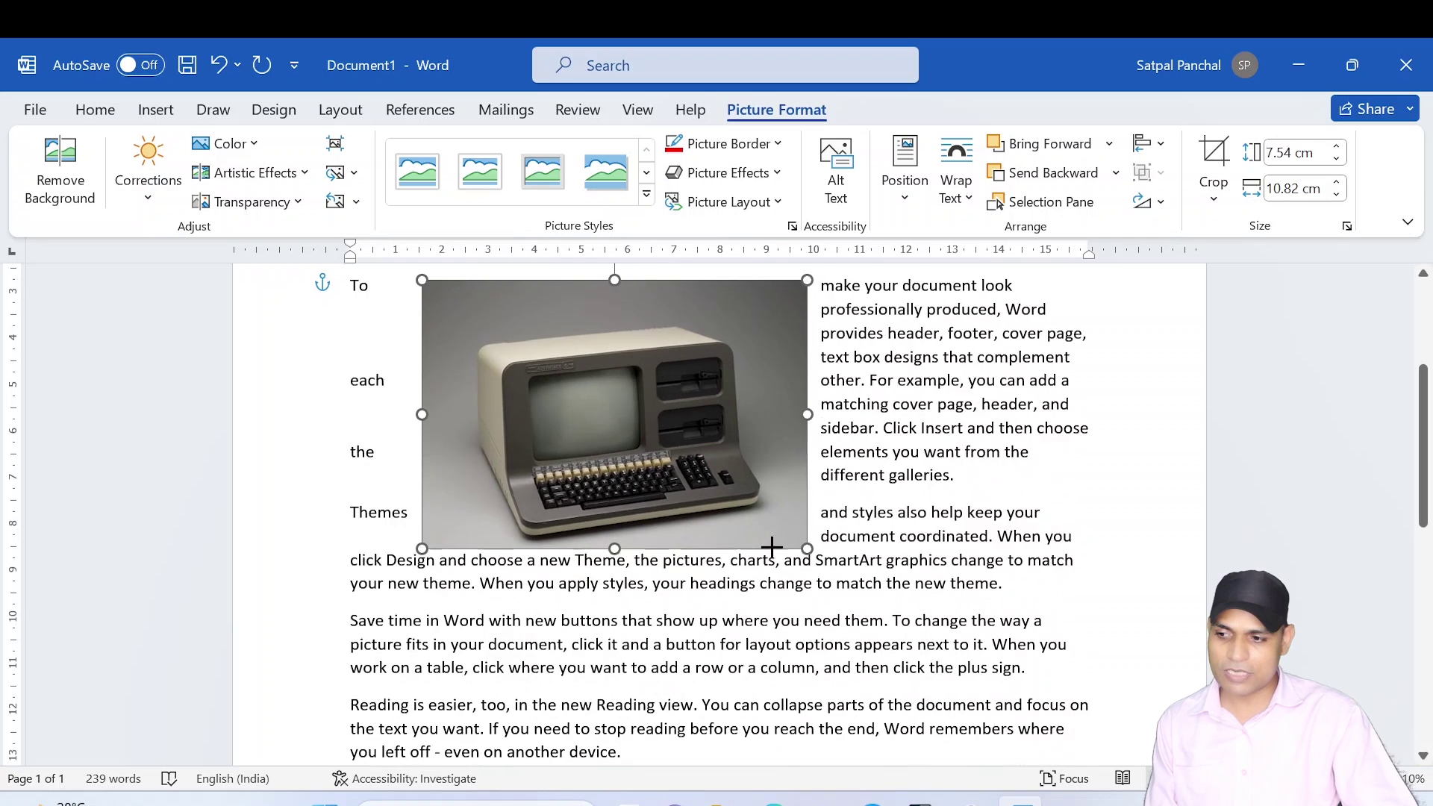
left_click_drag(684, 463, 1009, 529)
left_click(817, 681)
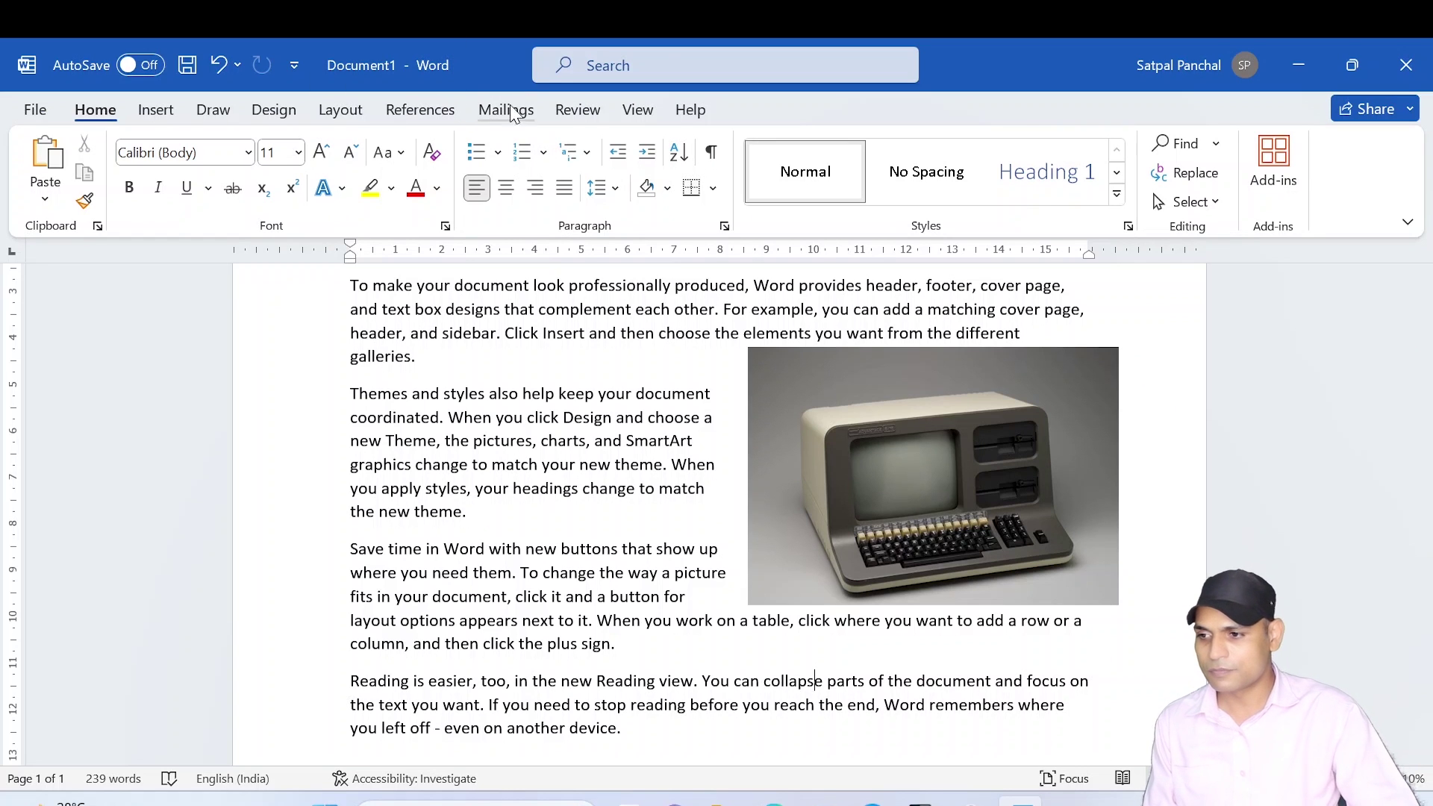
Delete the picture and draw a smiley face shape about 3.97 cm high and 5.88 cm wide over the upper paragraphs
left_click(869, 432)
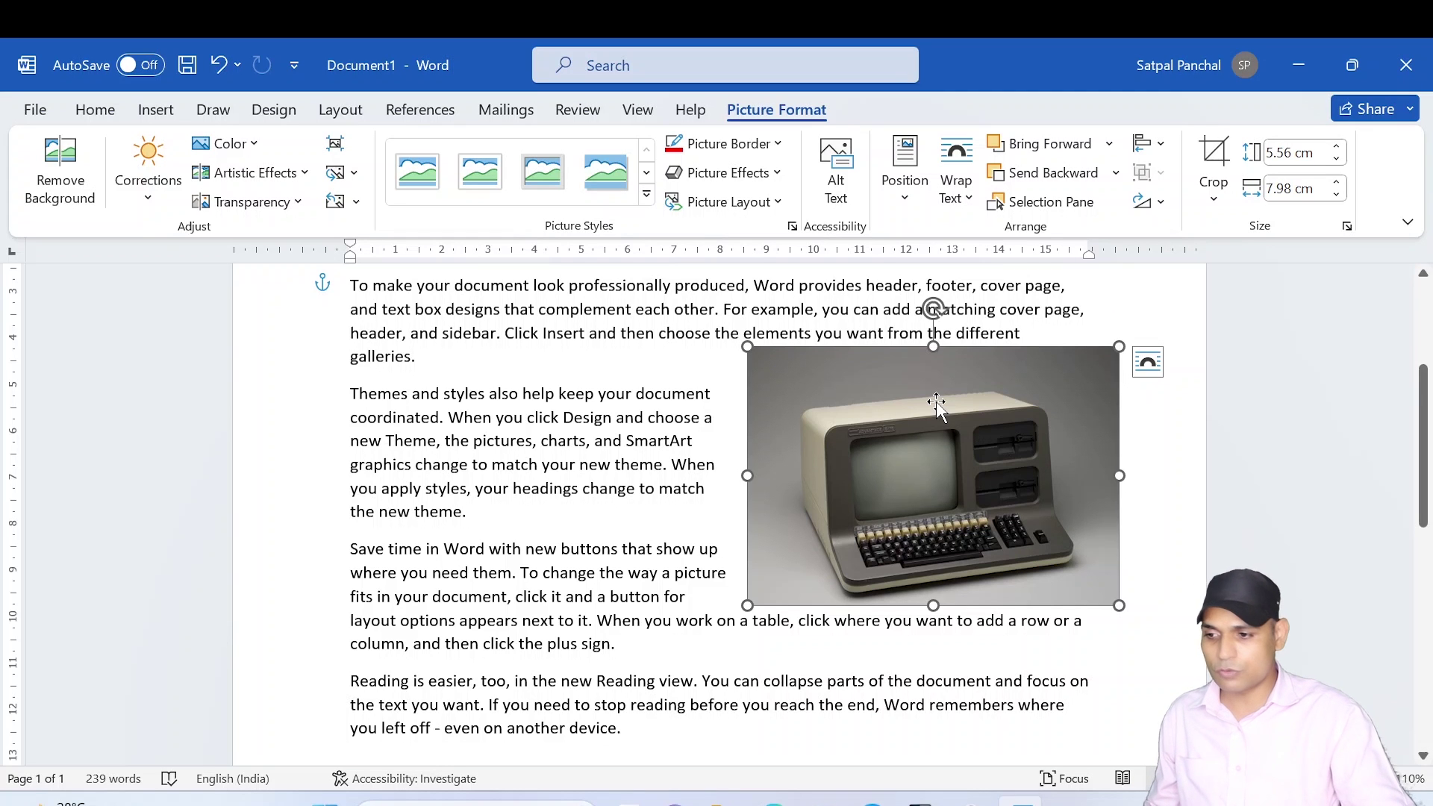
key("ctrl+z")
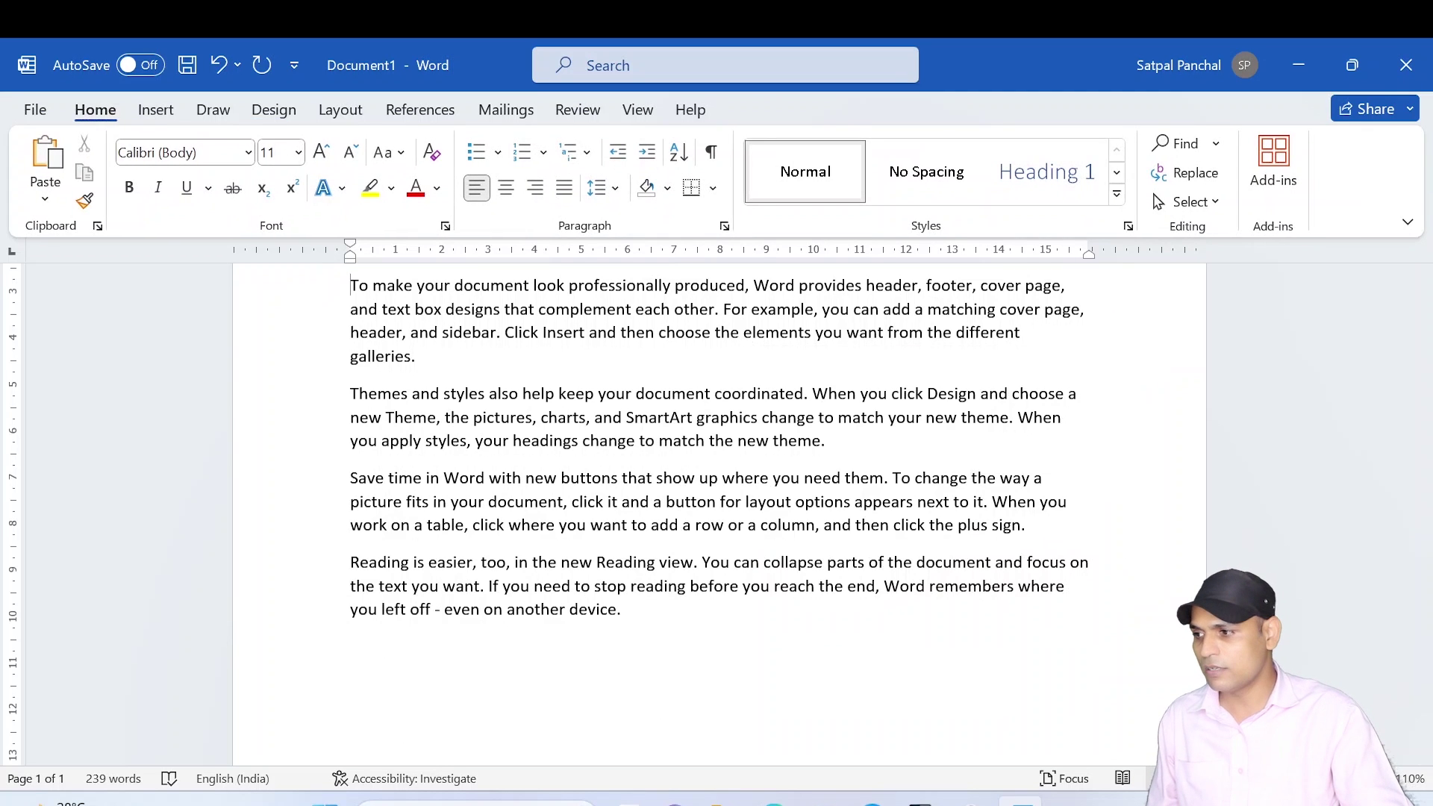
left_click(168, 112)
left_click(318, 143)
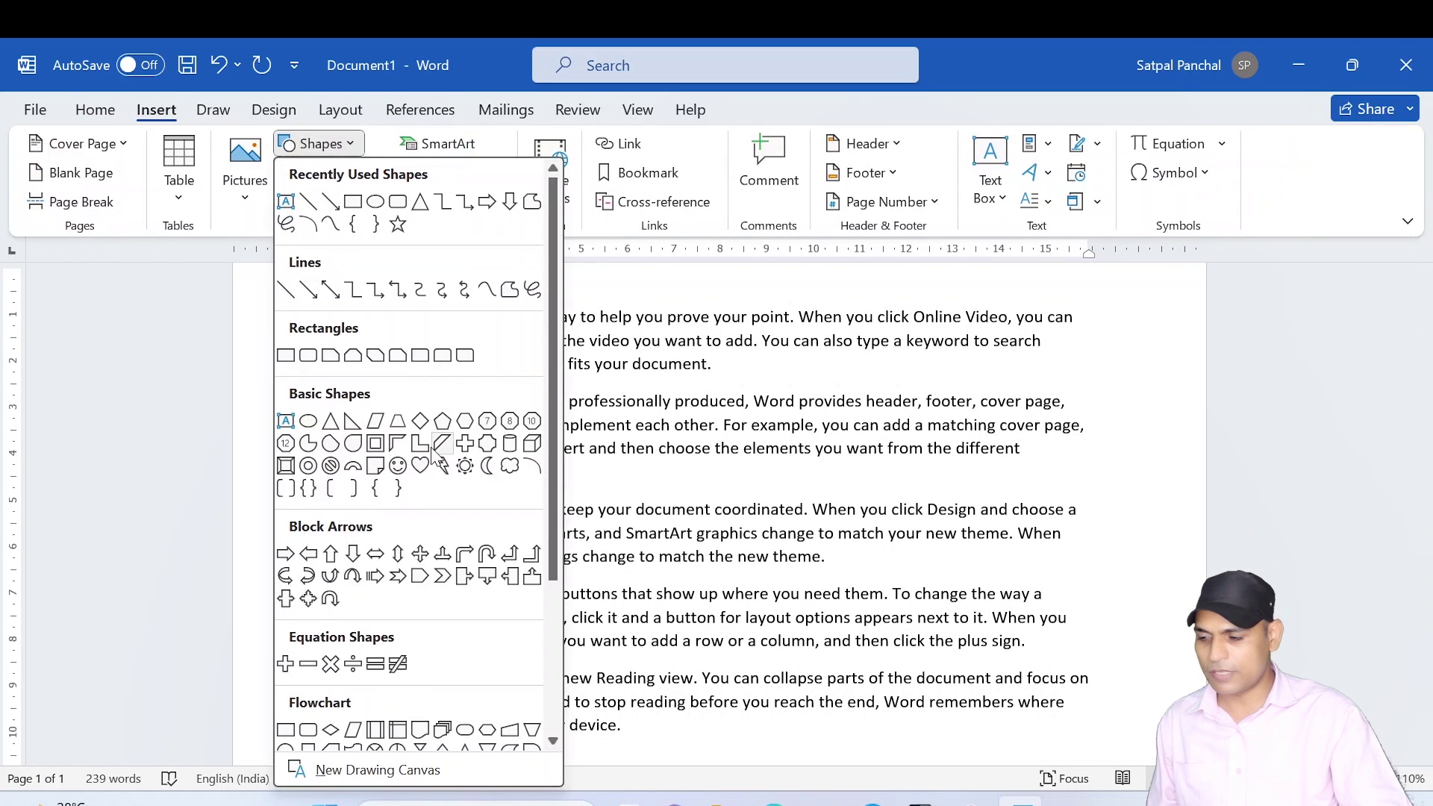
left_click(397, 466)
left_click_drag(468, 368, 741, 553)
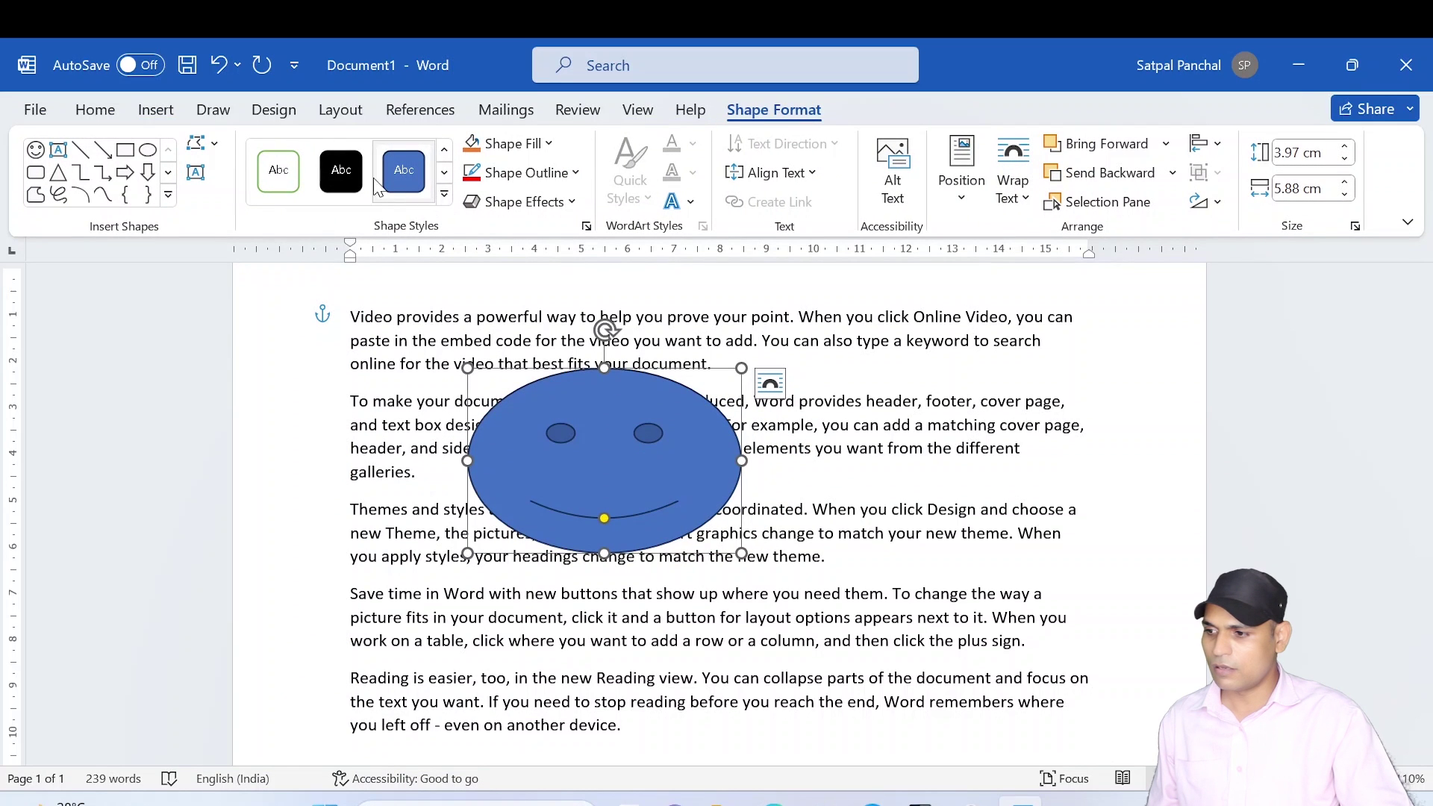
Apply the gold filled theme style with a dark outline to the smiley face and duplicate the shape twice
left_click(444, 197)
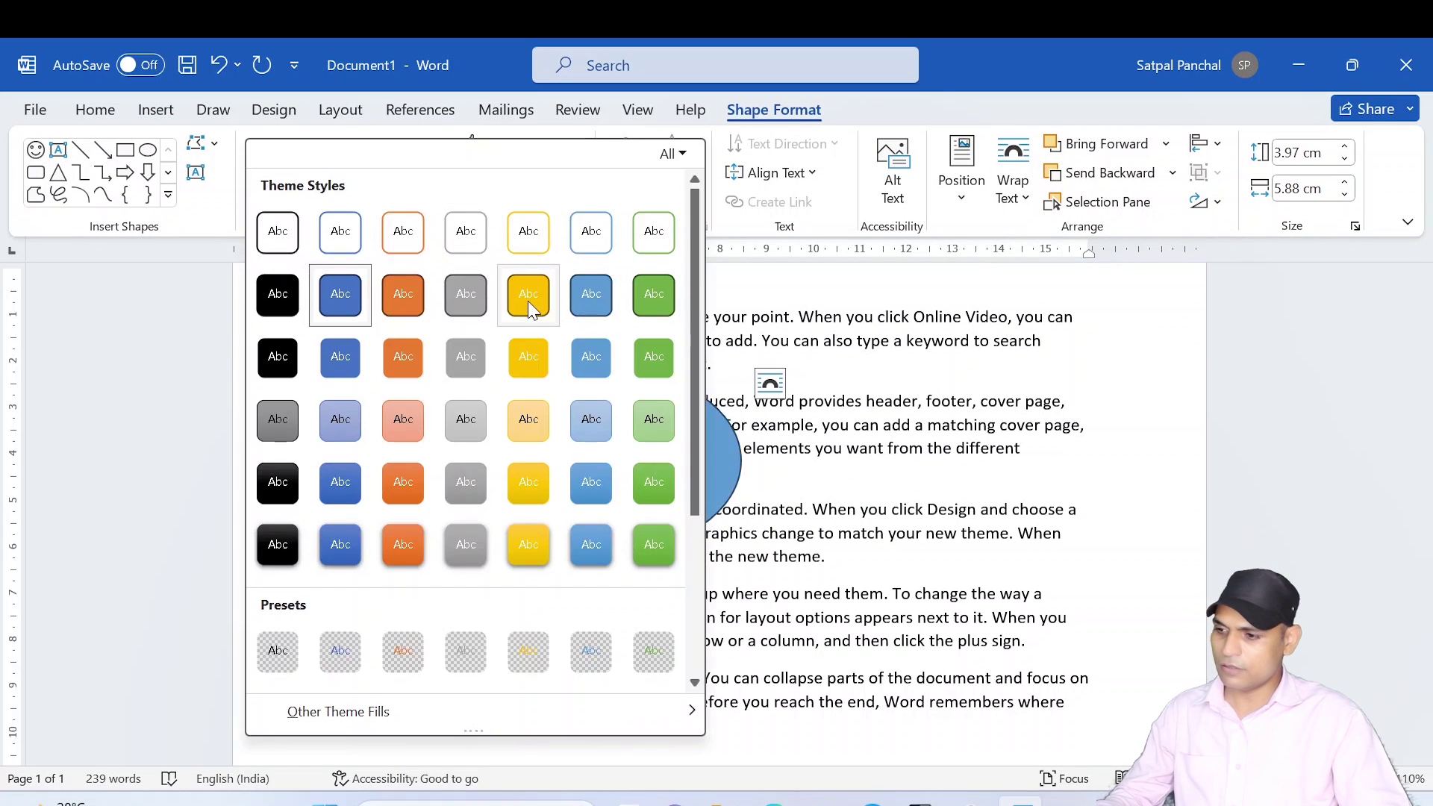
left_click(531, 298)
key("ctrl+d")
key("ctrl+d")
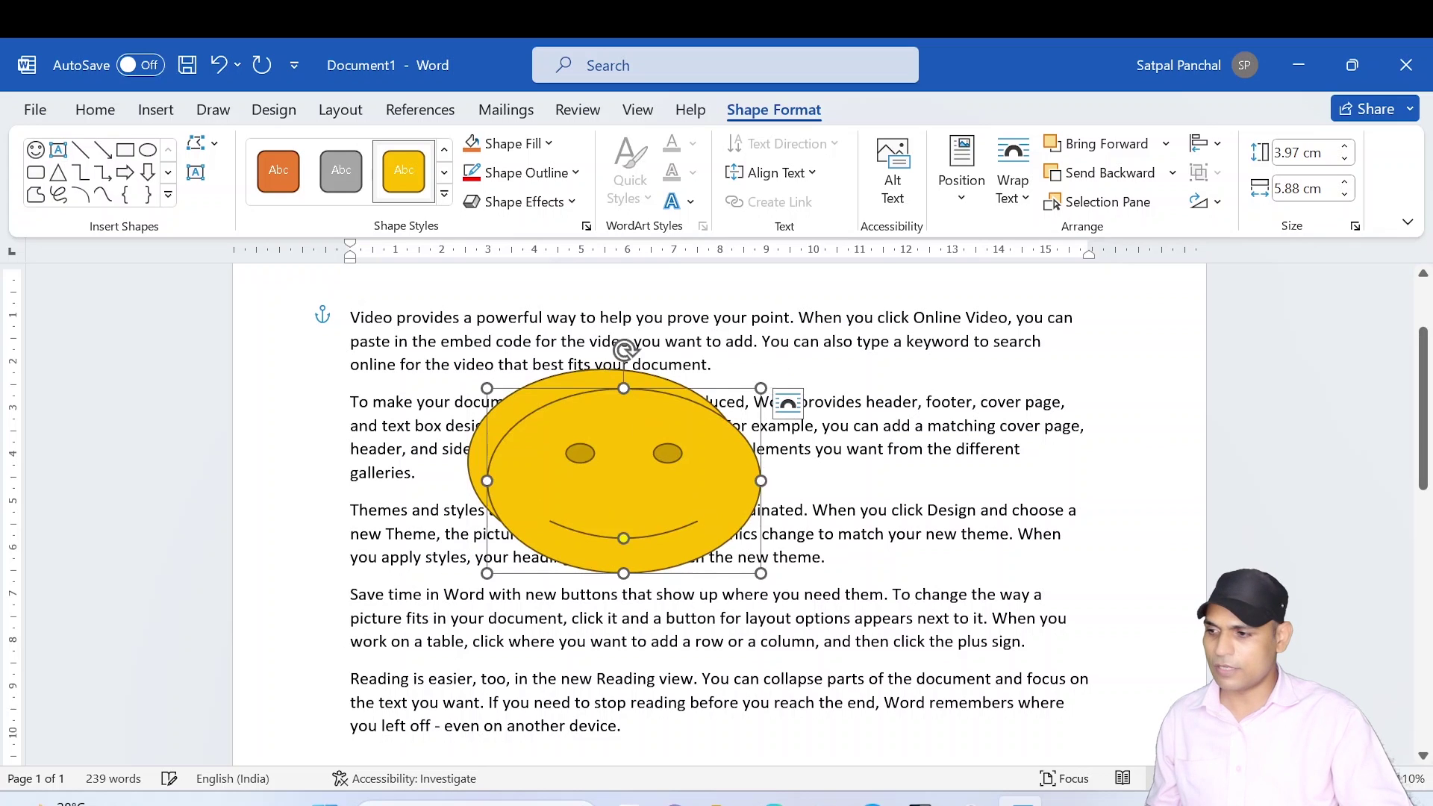
Apply the grey and orange filled styles to the two copies and spread the three smiley faces so they partly overlap
left_click_drag(703, 490, 848, 533)
left_click(612, 459)
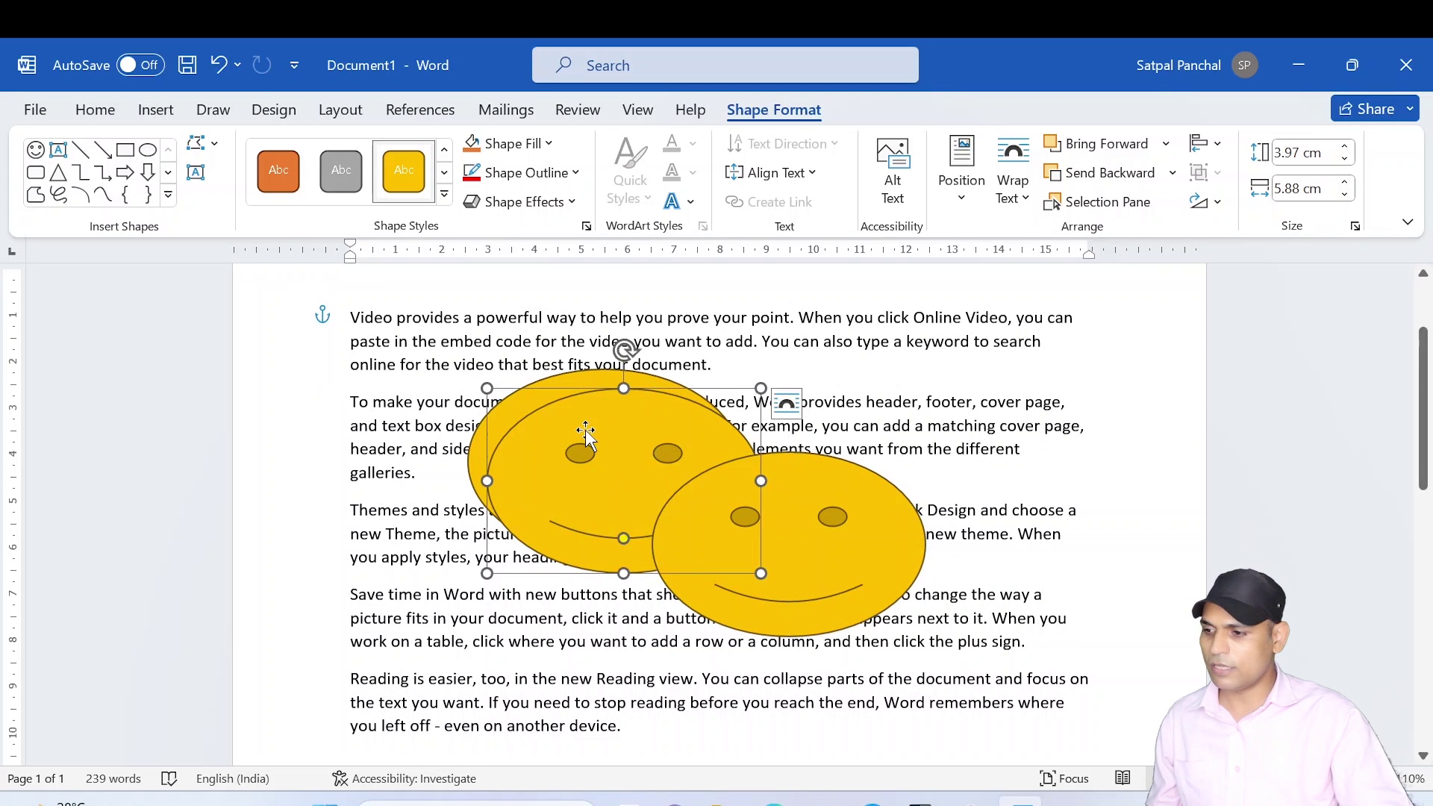
left_click(341, 171)
left_click(825, 526)
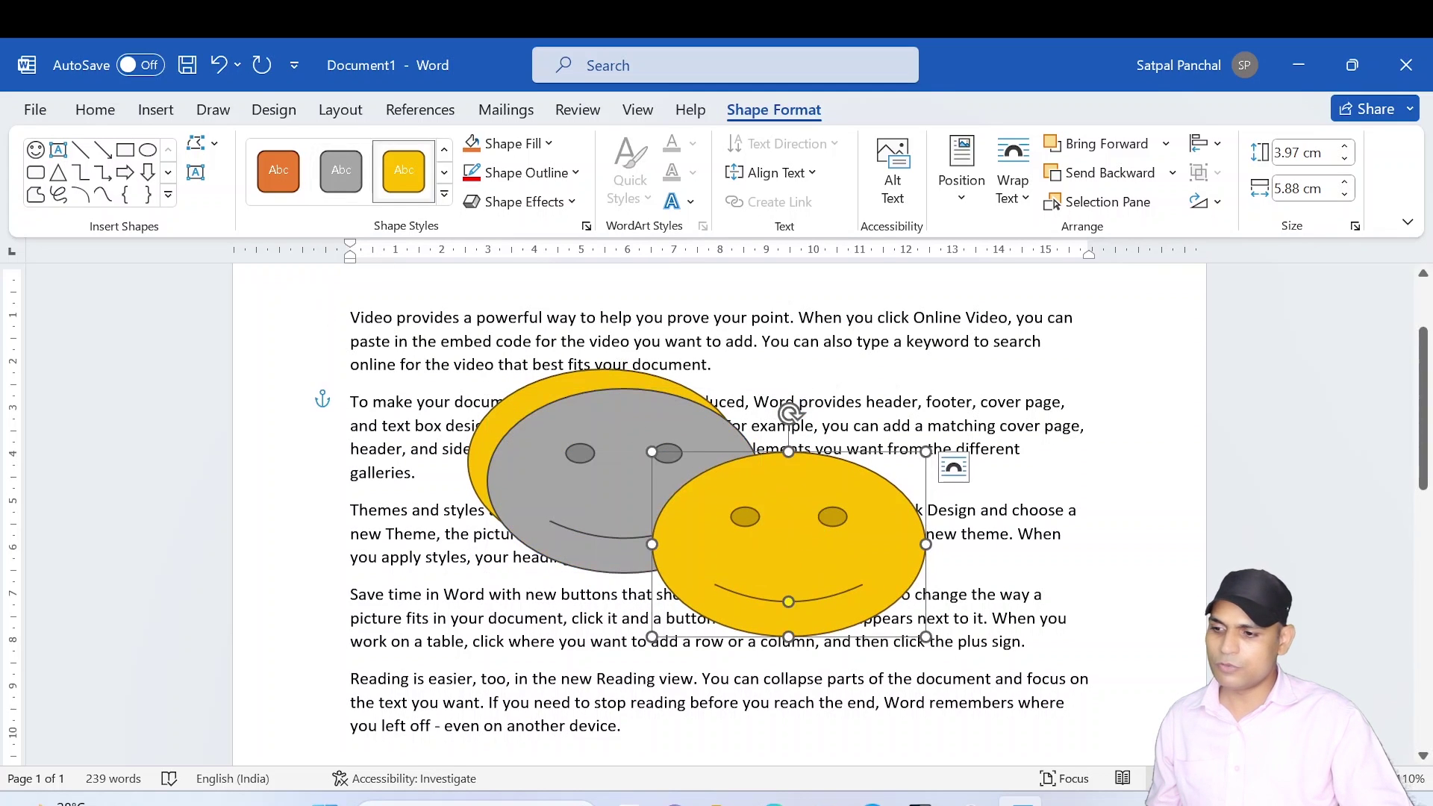
left_click(279, 171)
left_click_drag(604, 446, 713, 441)
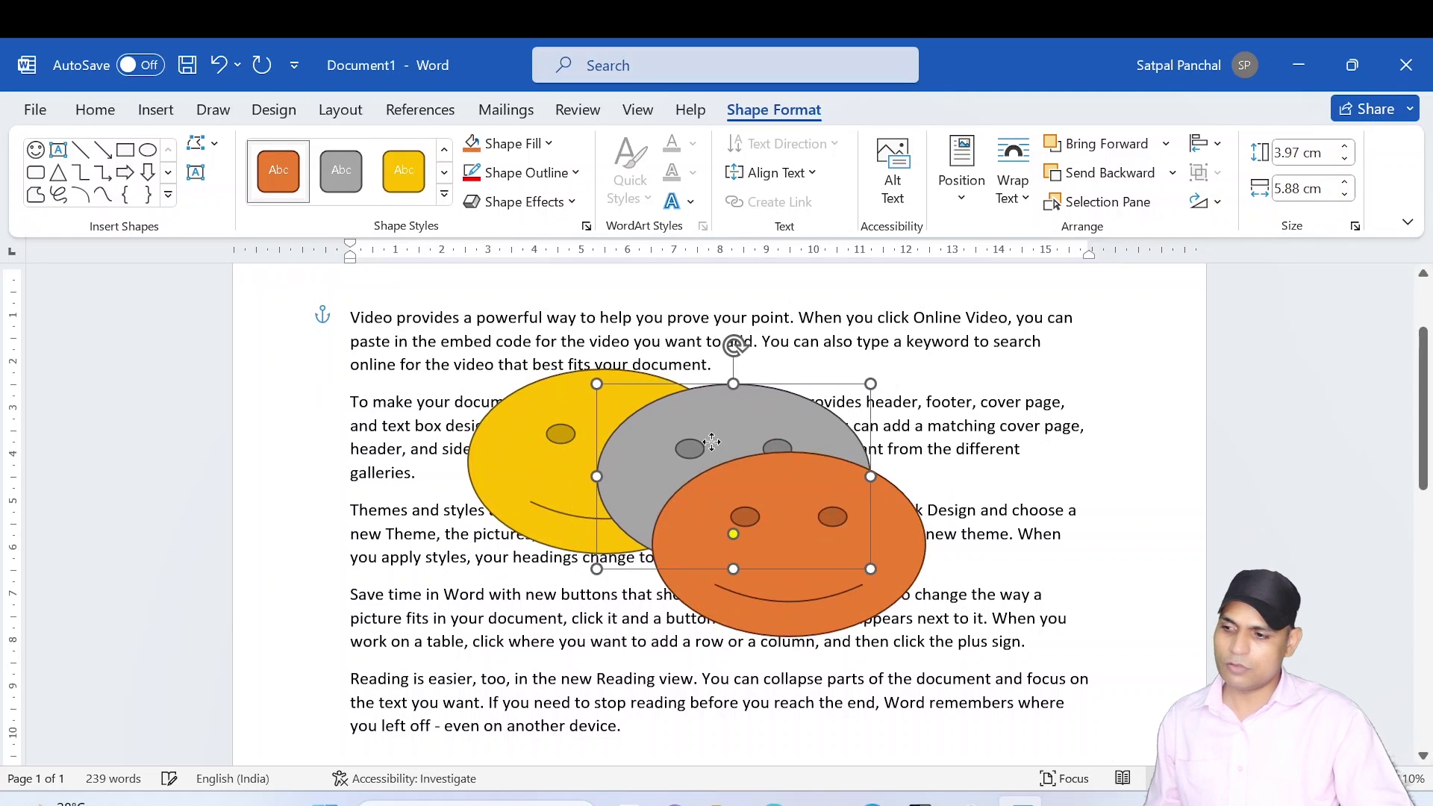
left_click_drag(764, 551, 806, 560)
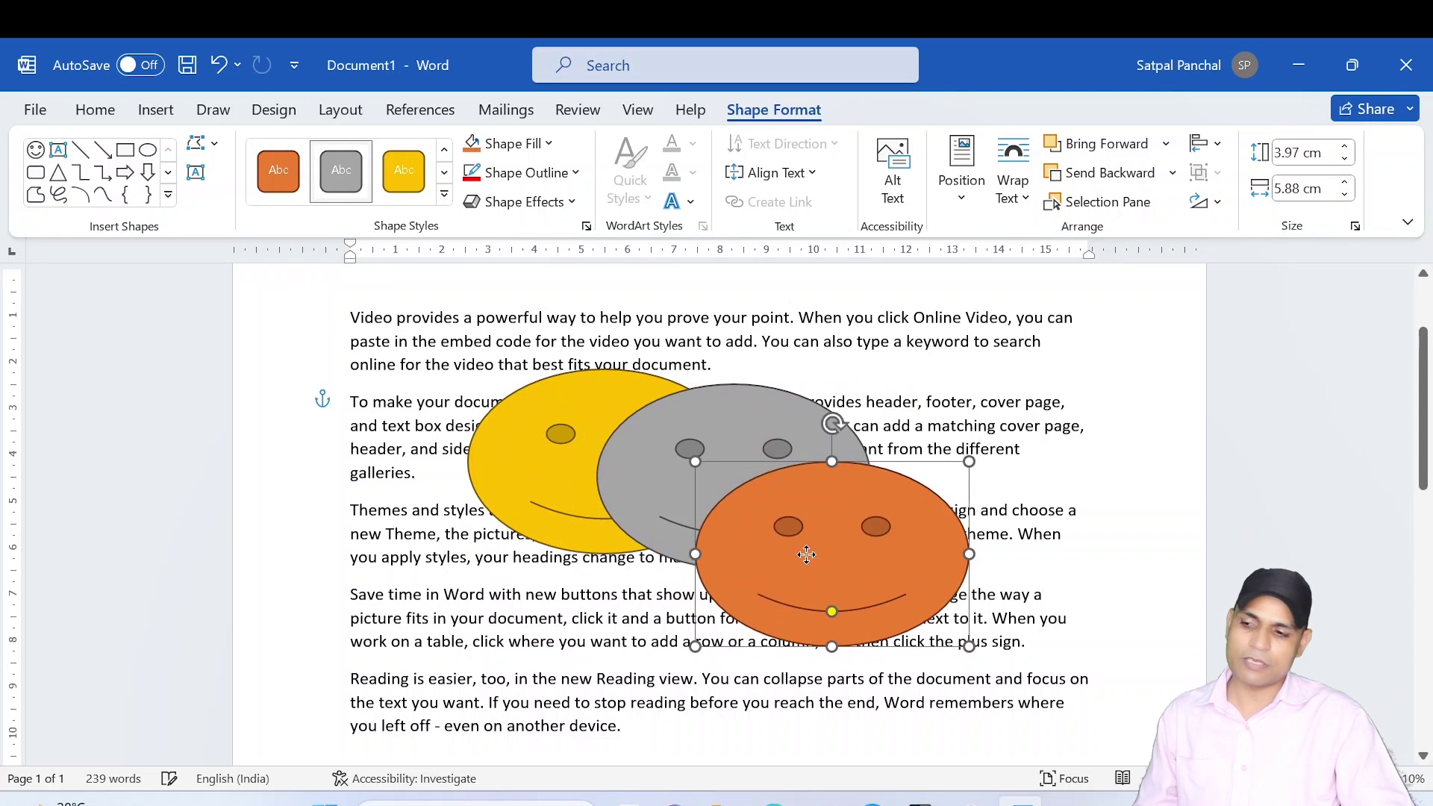
Bring the yellow smiley face forward two levels and move it down so it overlaps the grey and orange faces
left_click(575, 407)
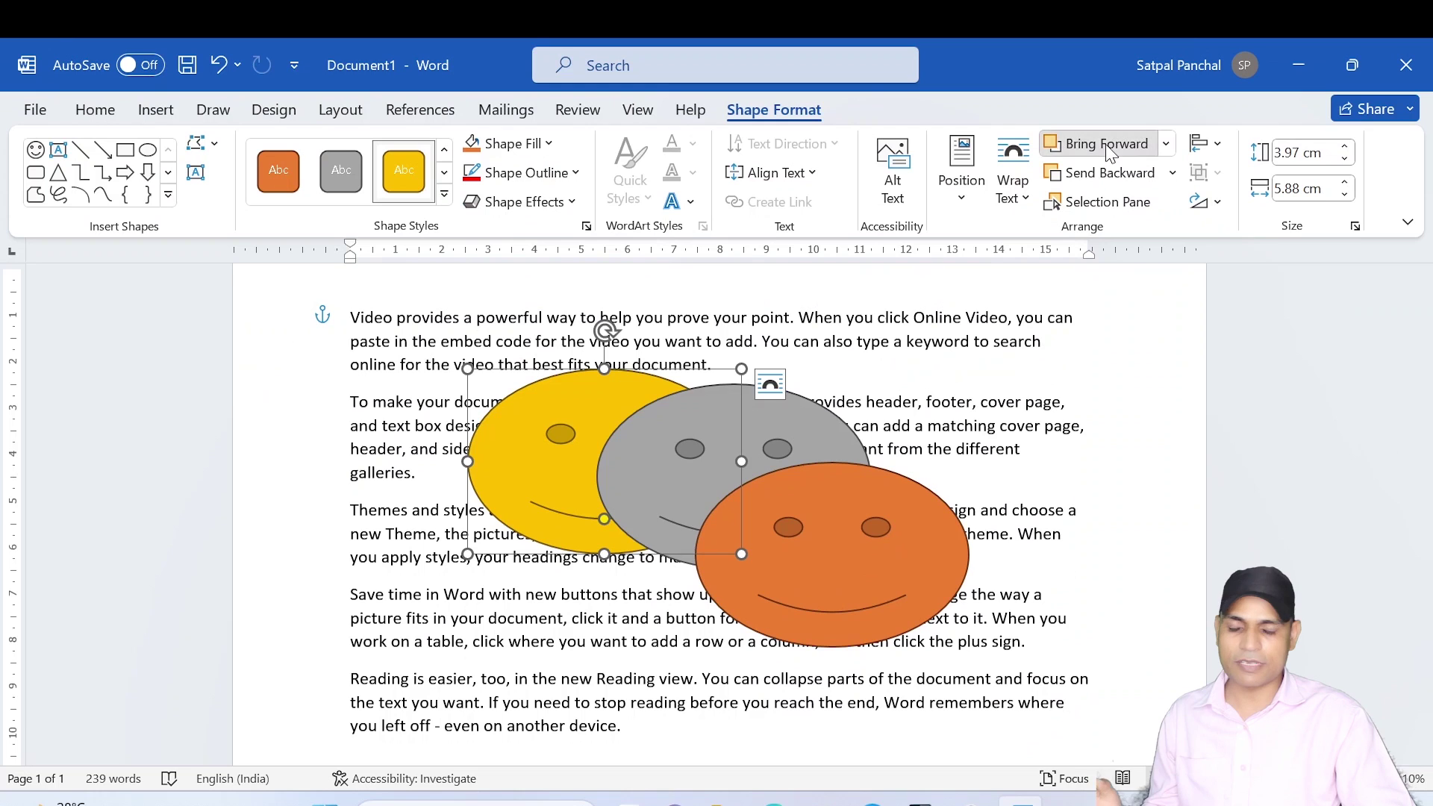
left_click(1101, 143)
left_click(1110, 149)
left_click_drag(569, 466, 685, 597)
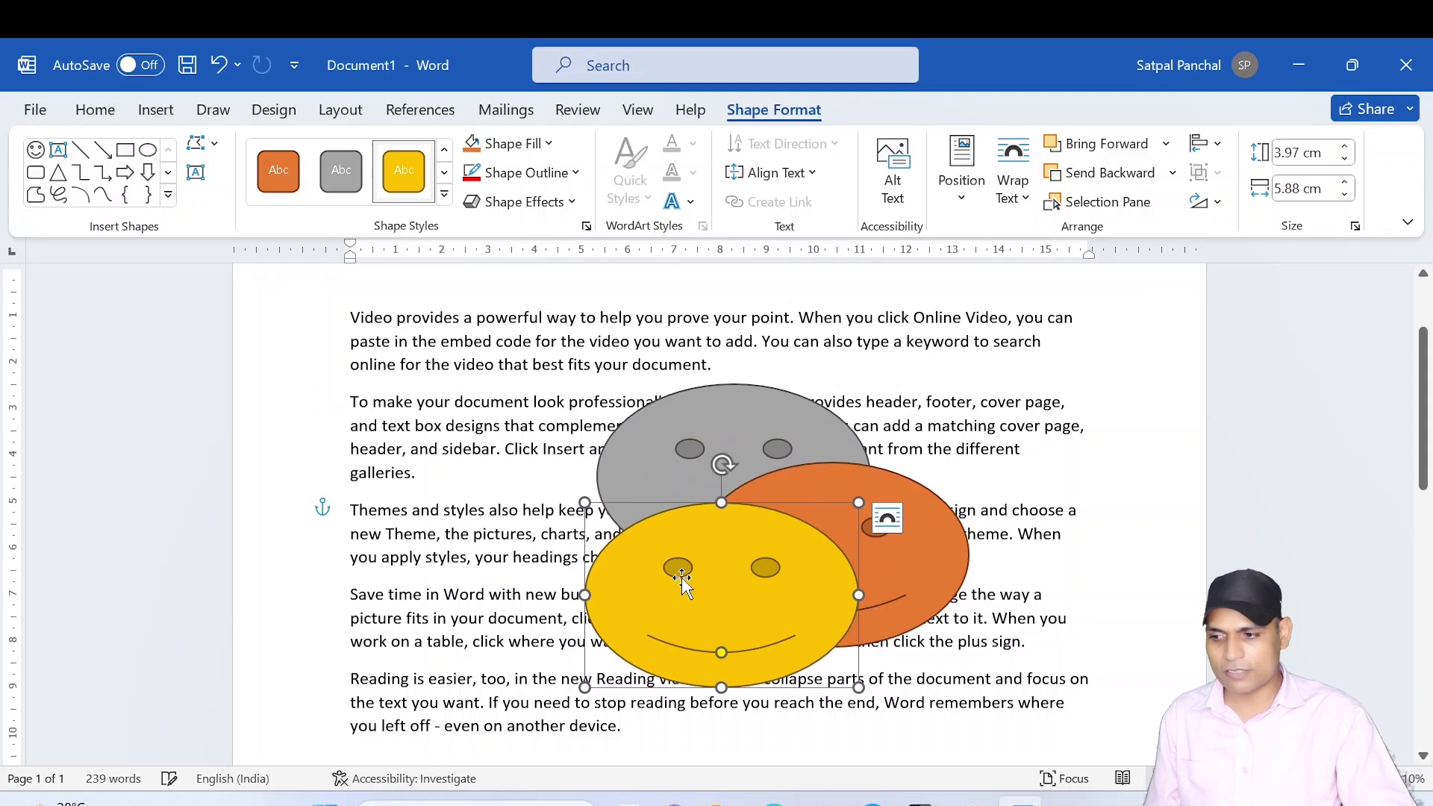
Send the yellow smiley face backward behind the other faces and bring it forward to the front again
left_click(1092, 178)
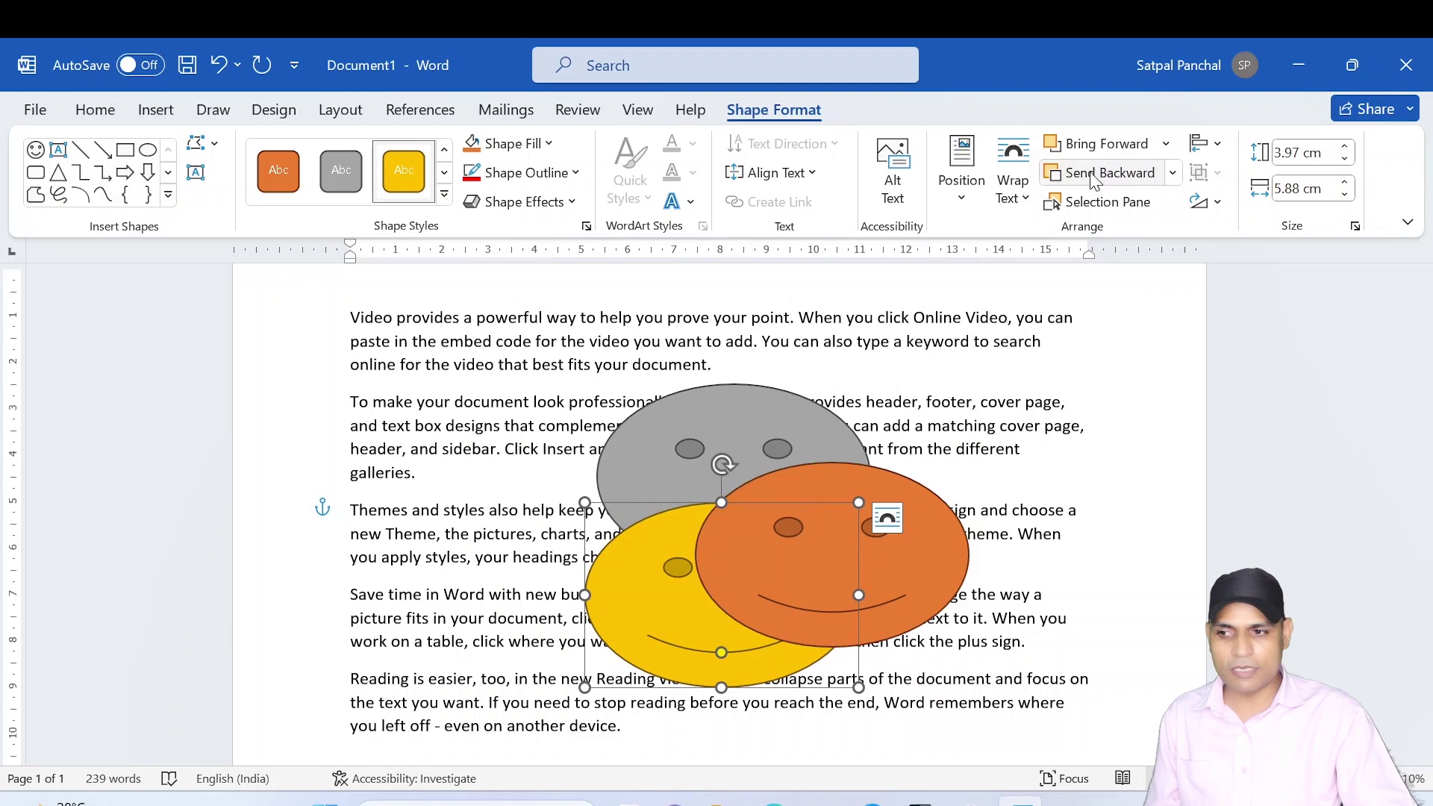
left_click(1092, 179)
left_click(1097, 145)
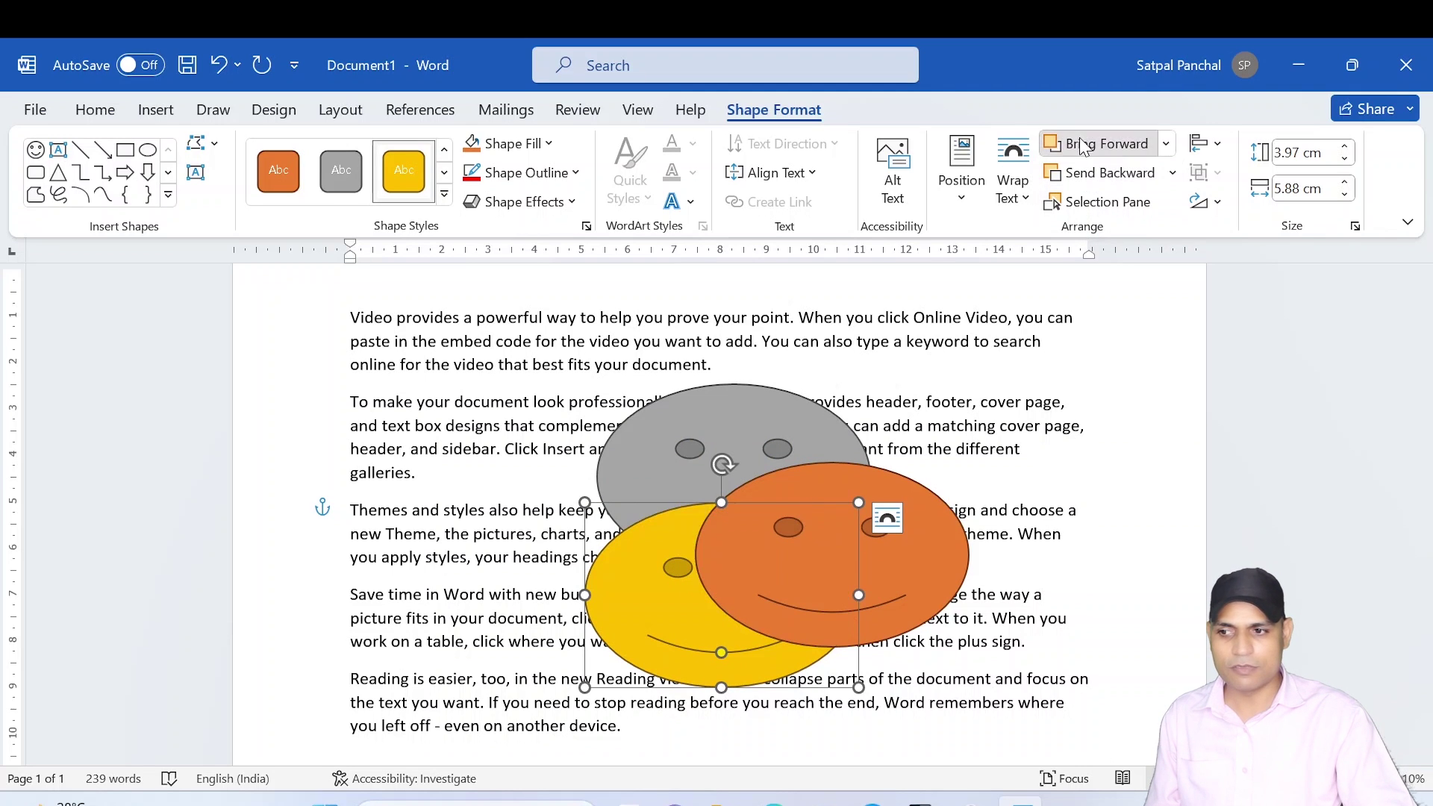
left_click(1097, 146)
left_click(1093, 179)
left_click(1093, 179)
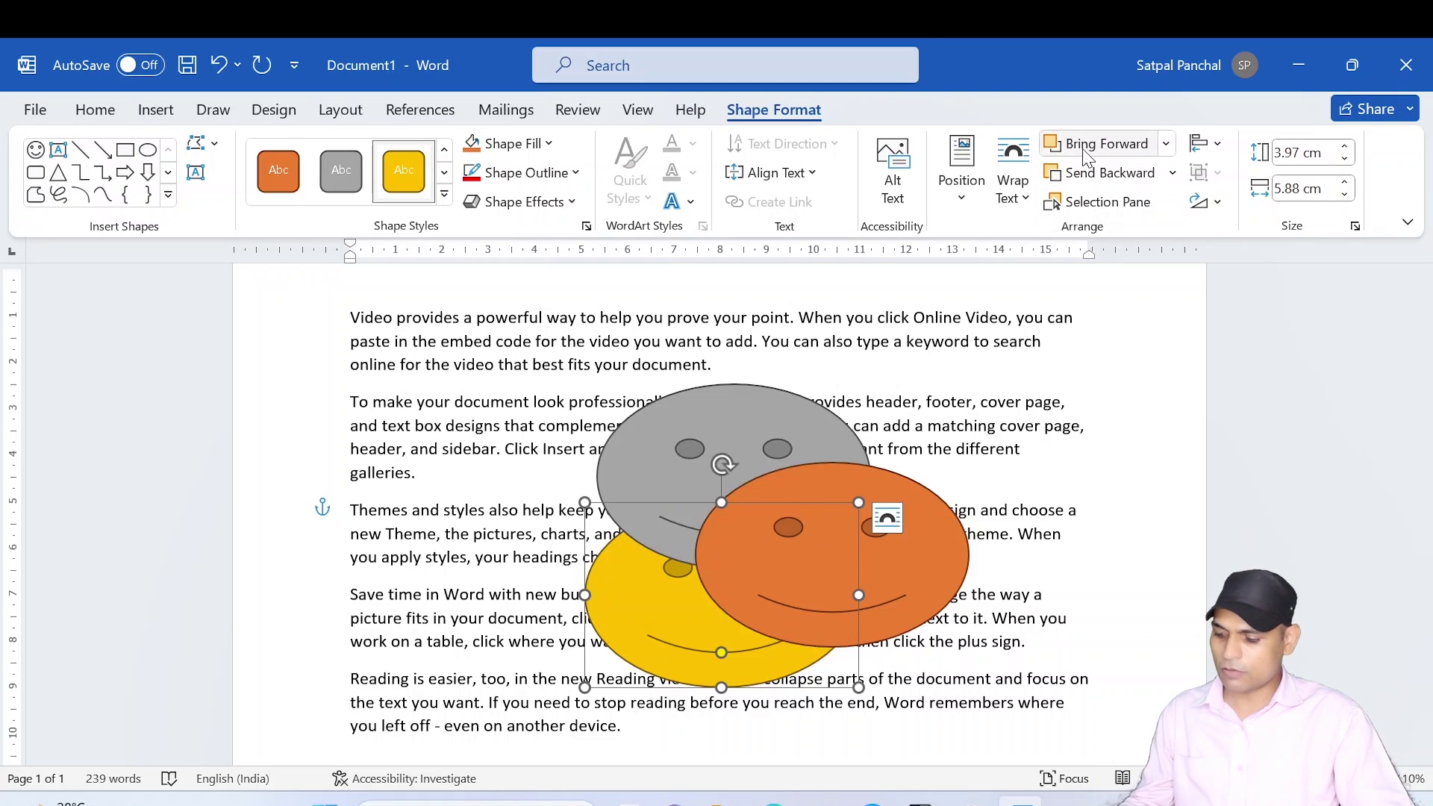
left_click(1097, 146)
left_click(1097, 145)
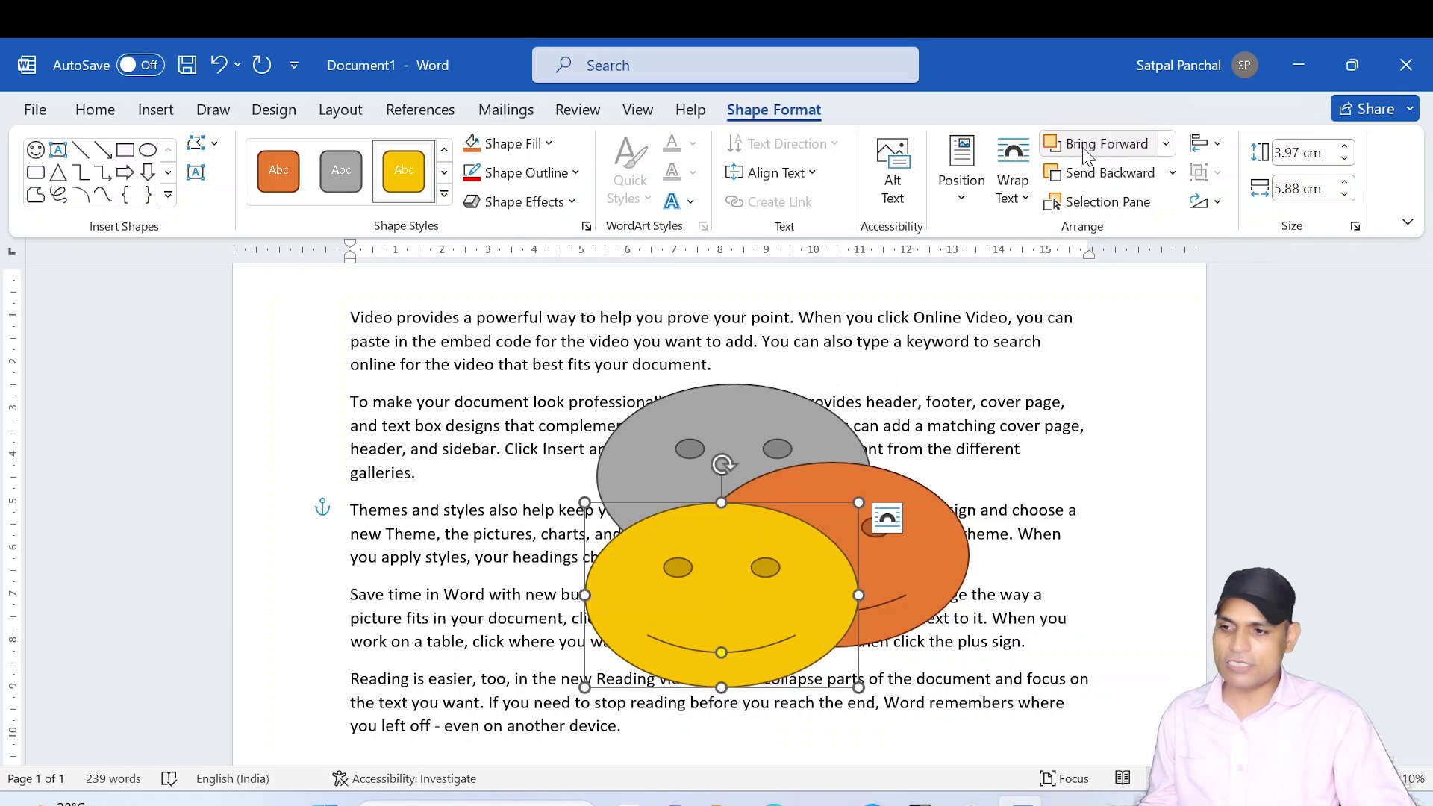
Show the list of shapes in the Selection pane and toggle the visibility of individual smiley faces
left_click(1103, 203)
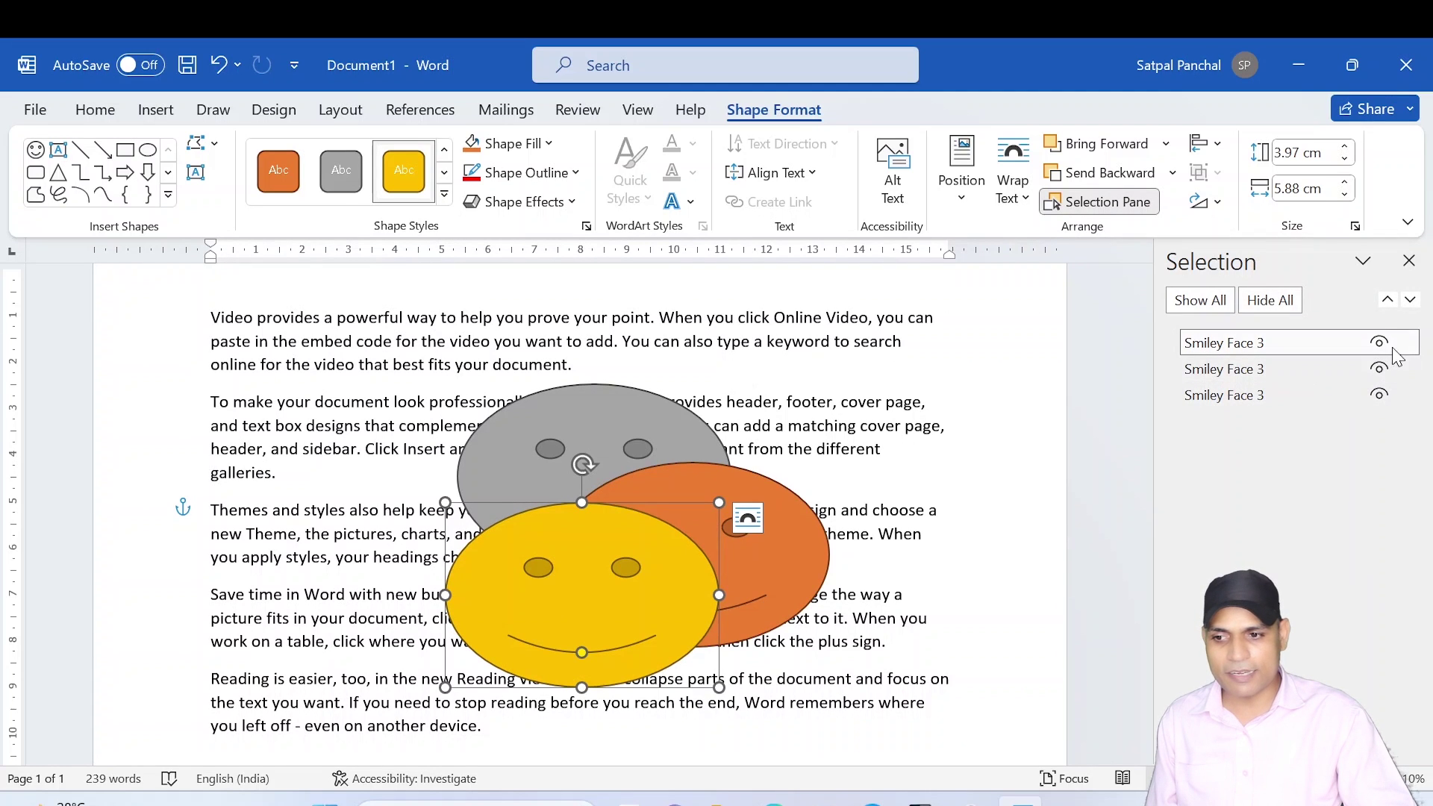
left_click(1381, 368)
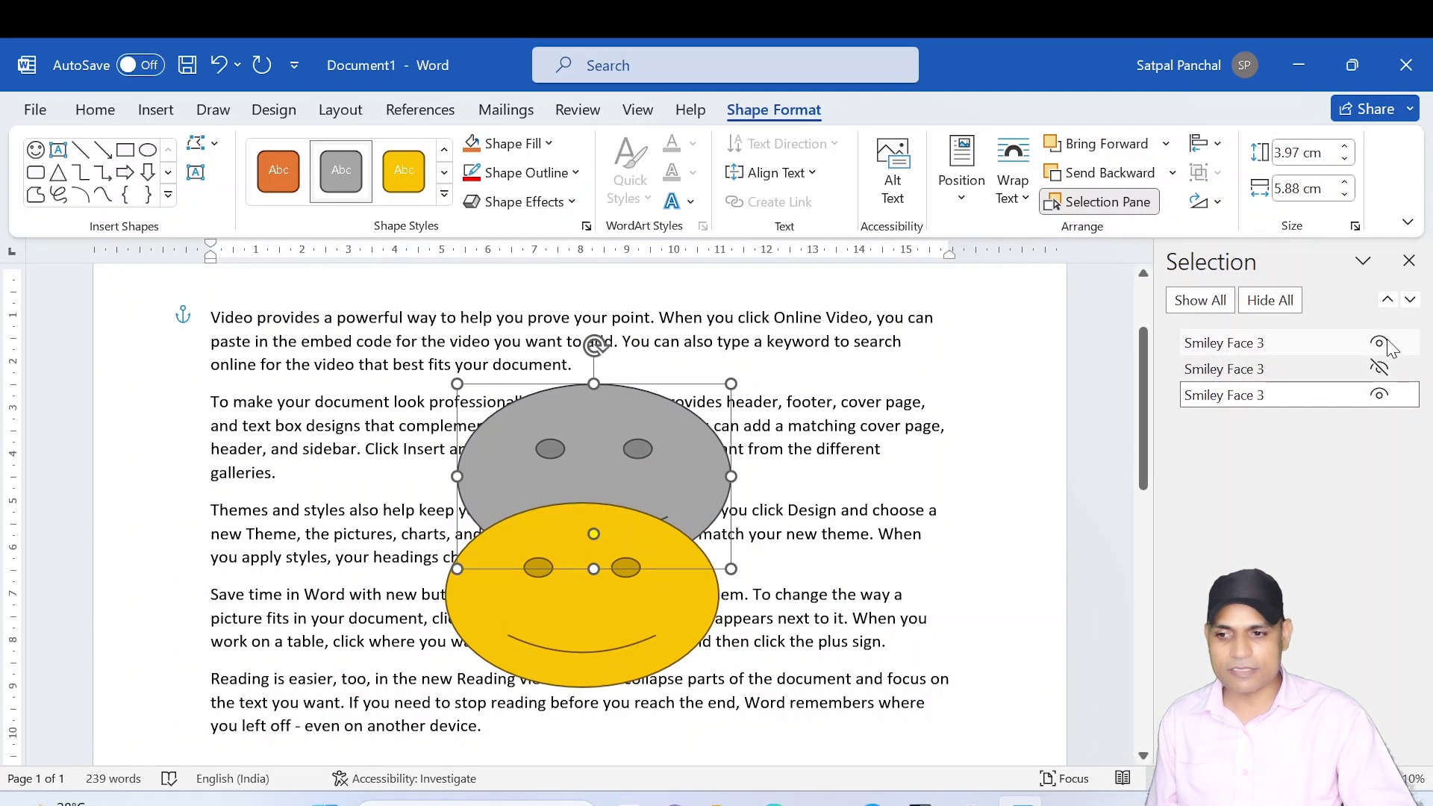
left_click(1380, 343)
left_click(1380, 343)
left_click(1379, 369)
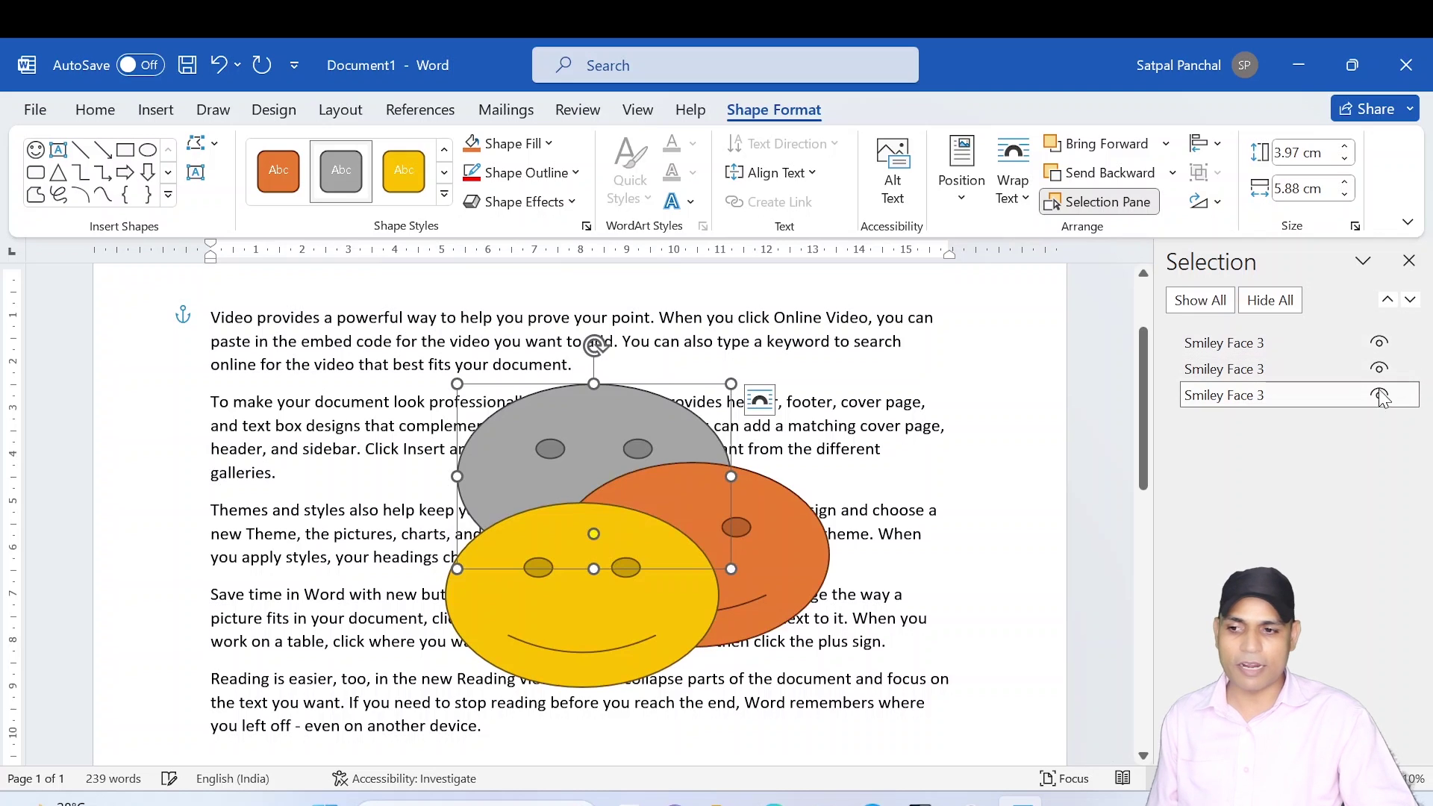
left_click(1379, 394)
Hide all the smiley faces at once and show them all again, repeating the toggle
left_click(1289, 303)
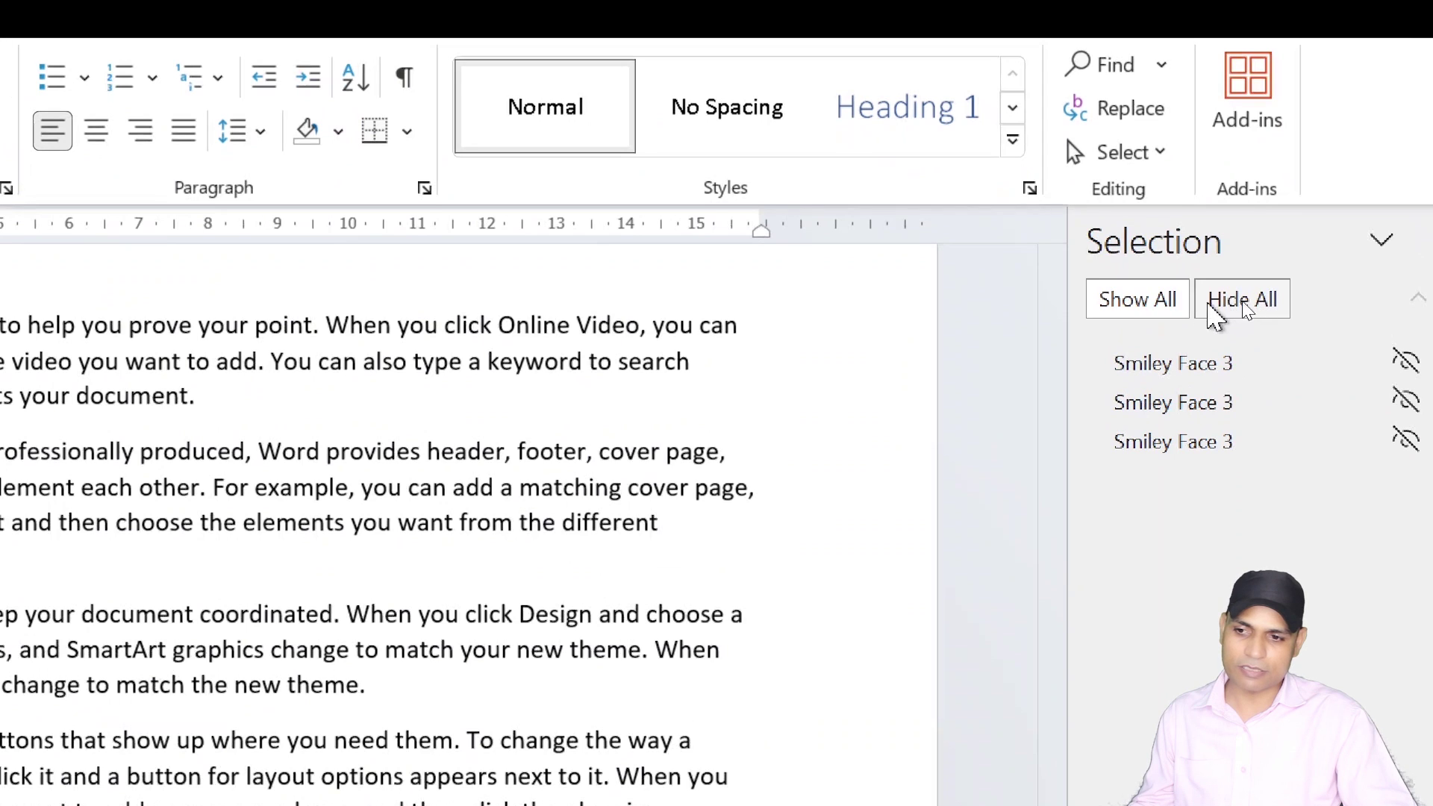
left_click(1211, 304)
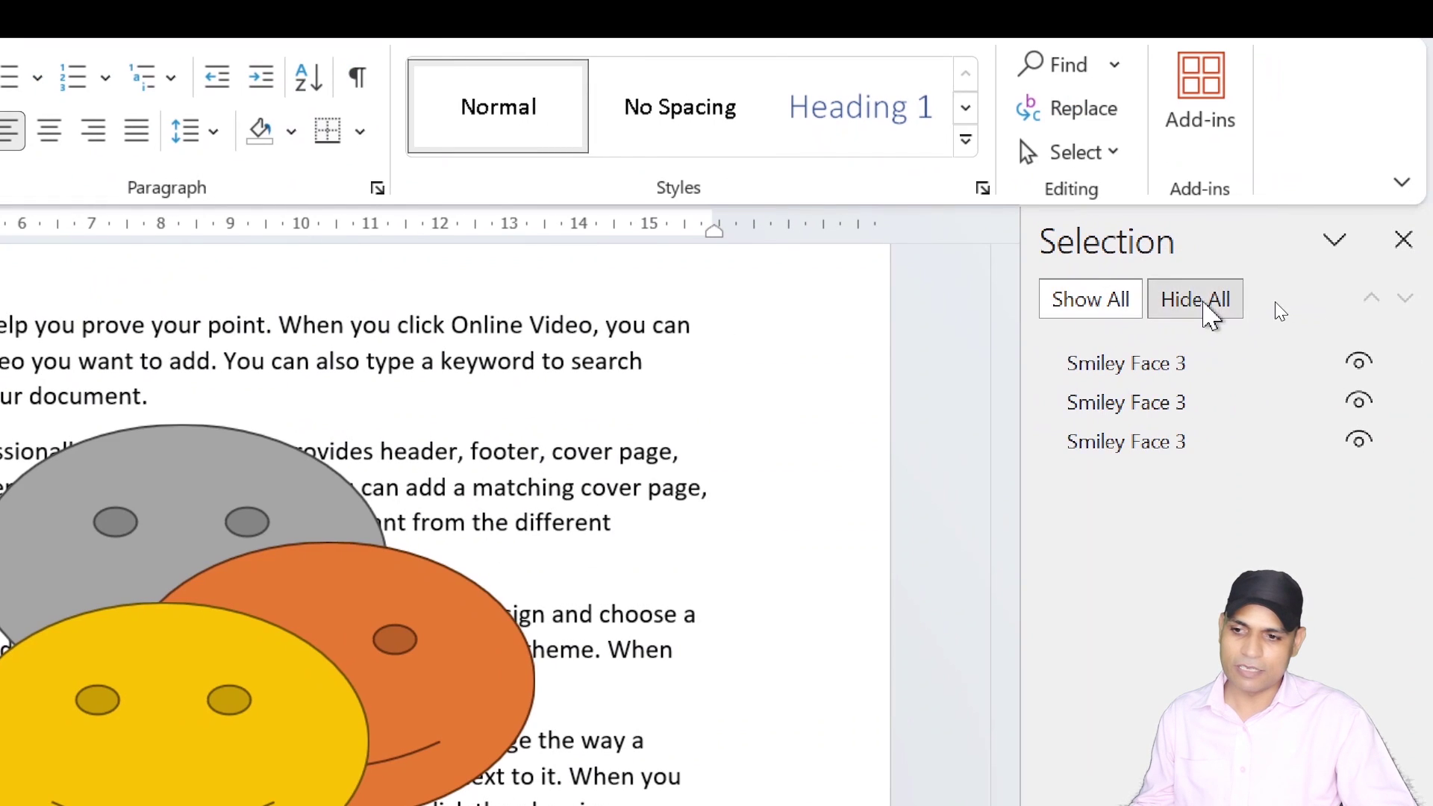
left_click(1224, 304)
left_click(1087, 303)
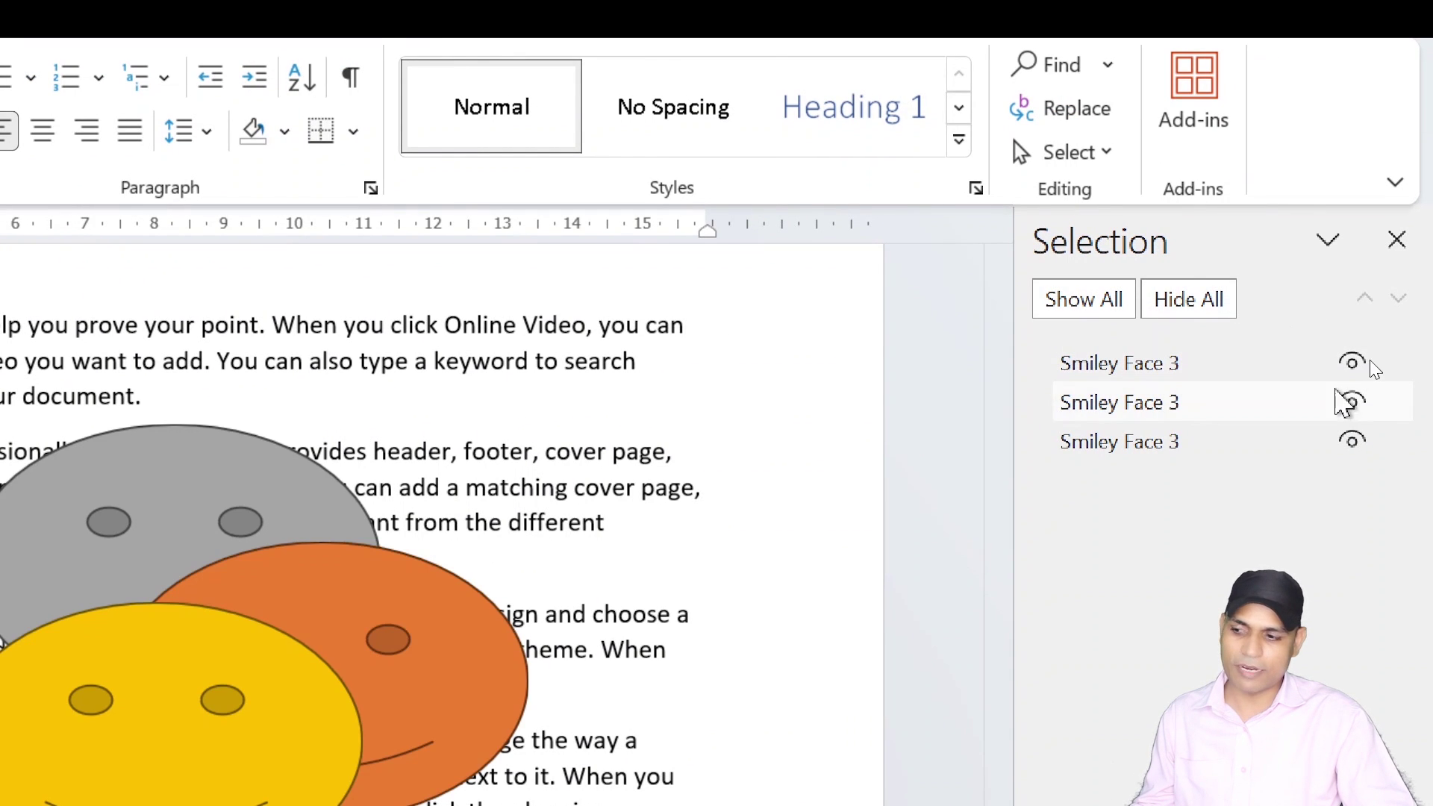
Hide the three smiley faces one by one and make them all visible again together
left_click(1353, 403)
left_click(1352, 440)
left_click(1354, 365)
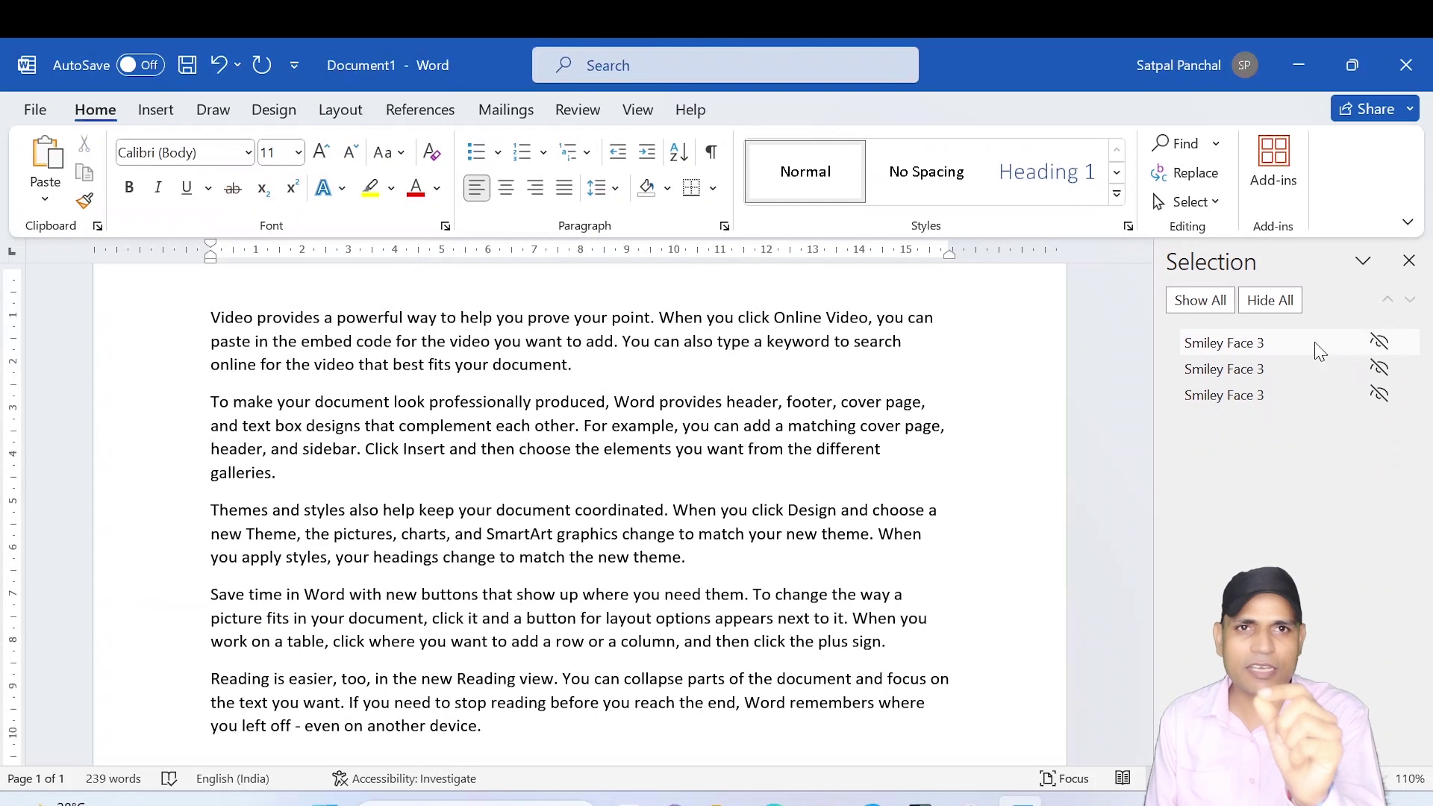
left_click(1077, 306)
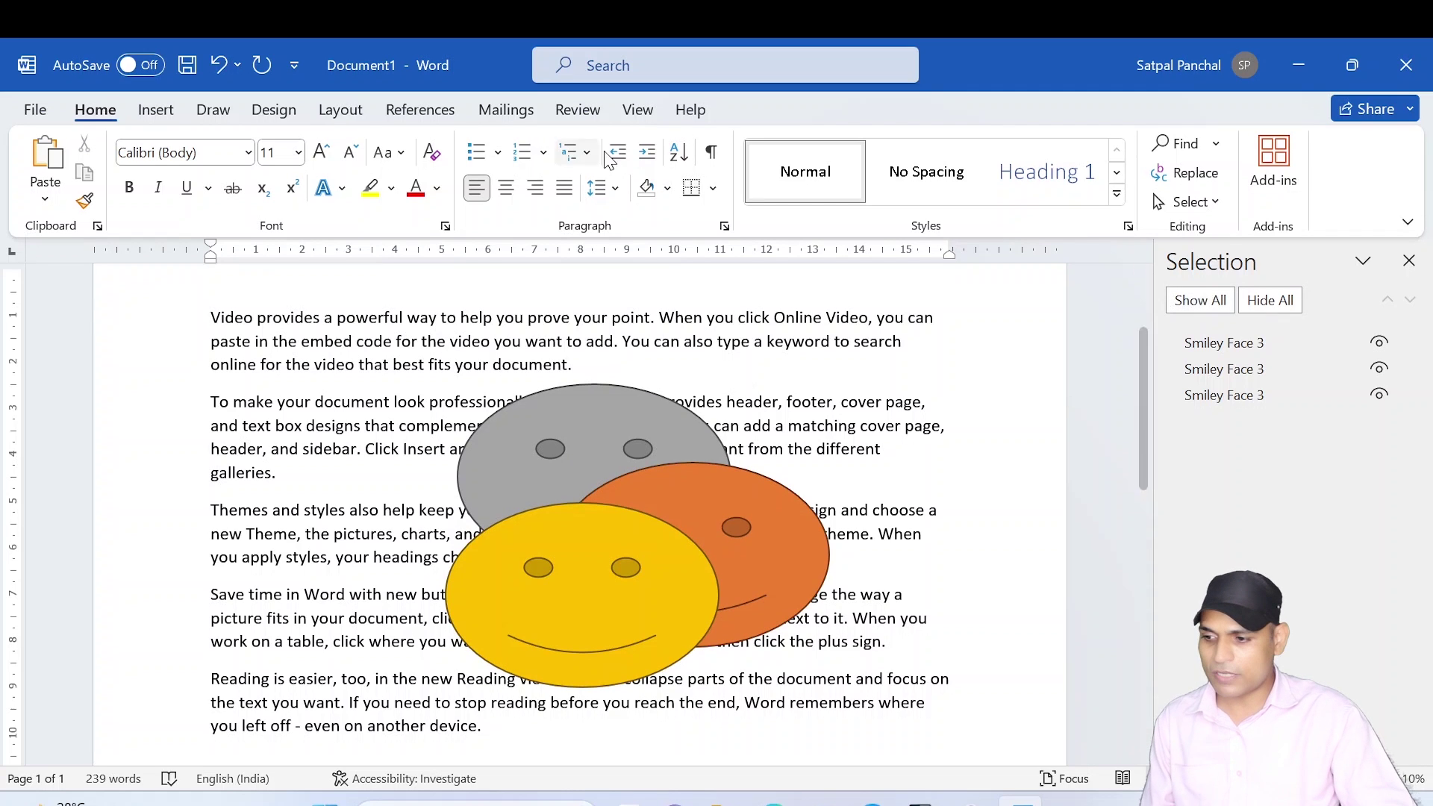
Undo the visibility, stacking-order and insertion actions until all three smiley faces are removed from the document
left_click(608, 416)
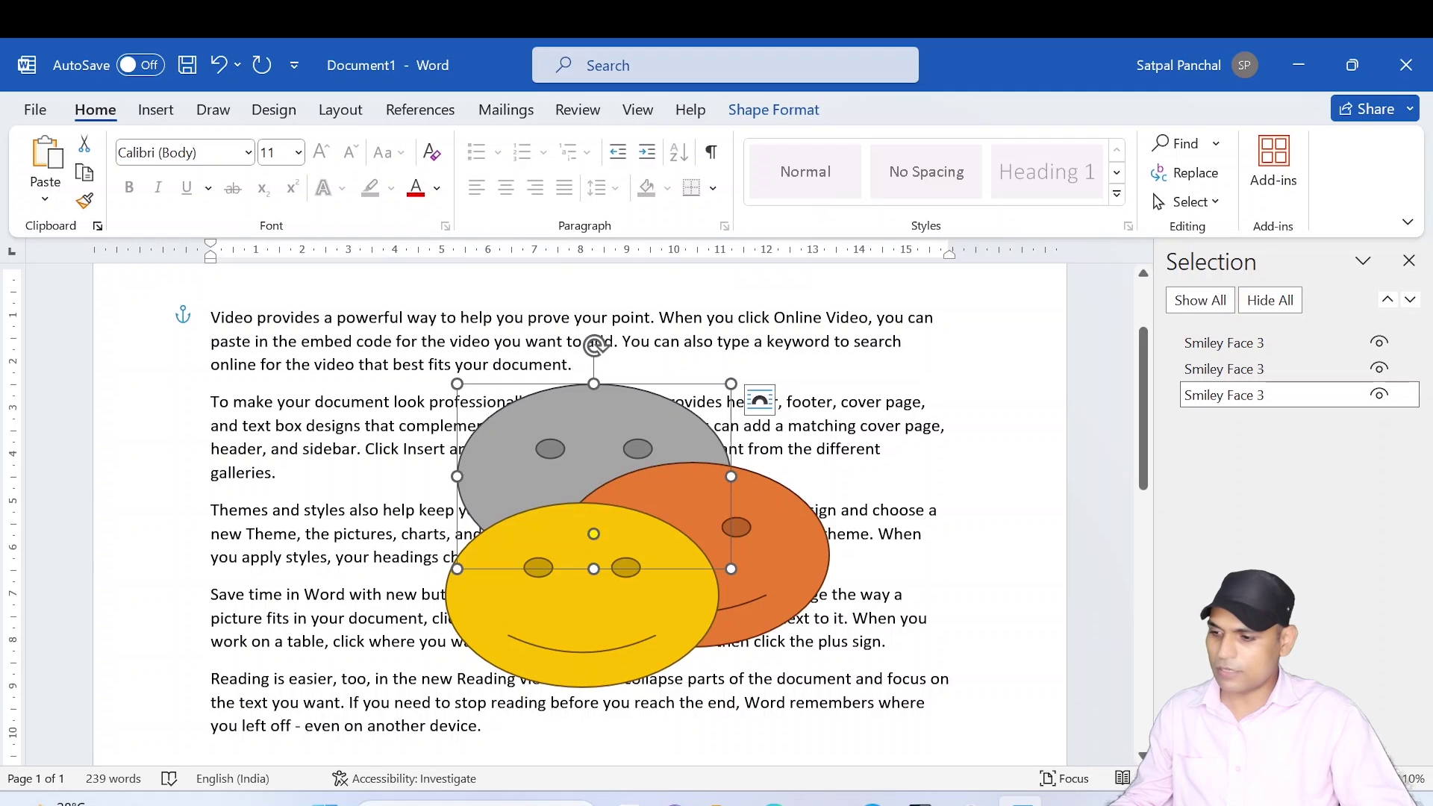
key("ctrl+z")
key("ctrl+z")
key("ctrl+z")
key("ctrl+z")
key("ctrl+z")
key("ctrl+z")
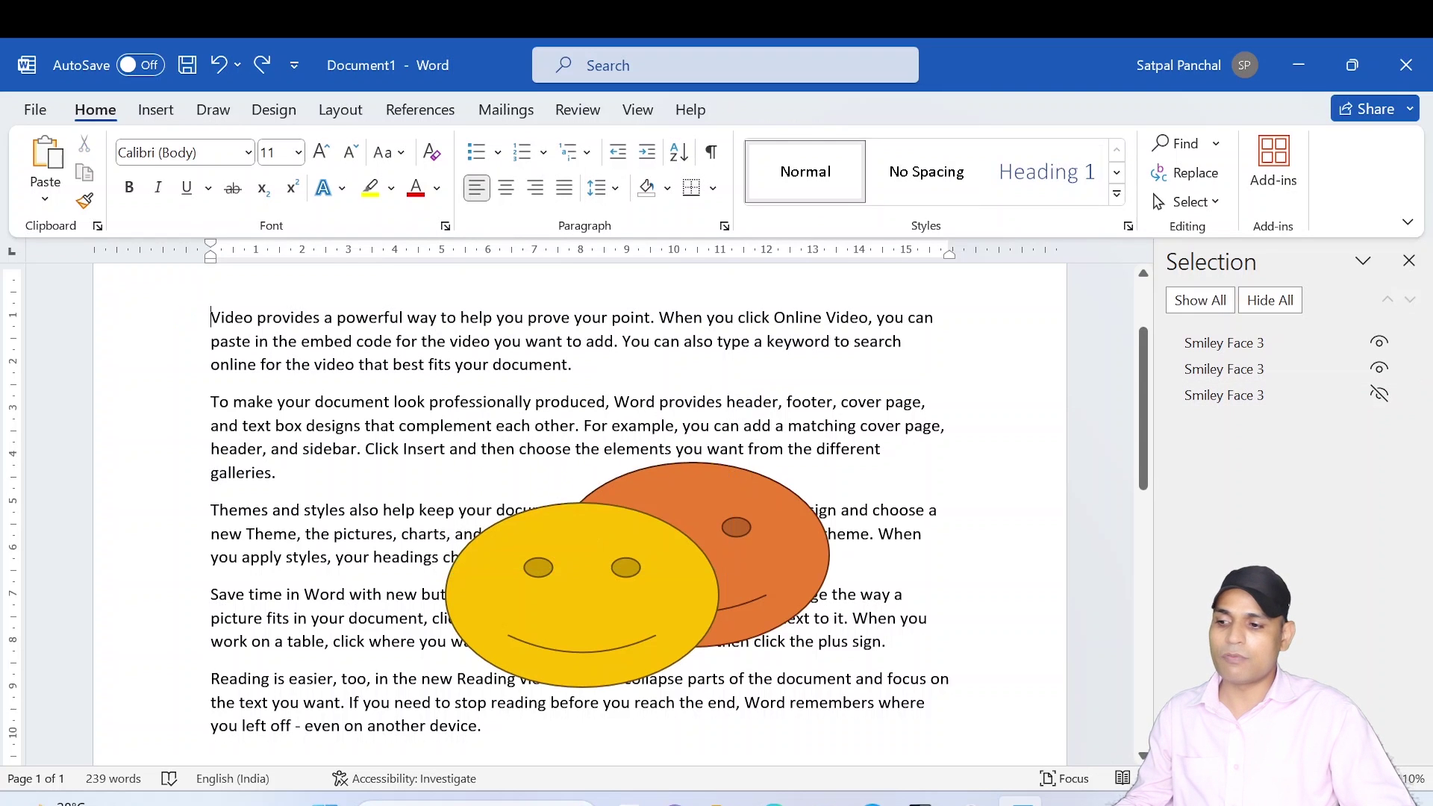
key("ctrl+z")
key("ctrl+z")
key("ctrl+z")
key("ctrl+z")
key("ctrl+z")
key("ctrl+z")
key("ctrl+z")
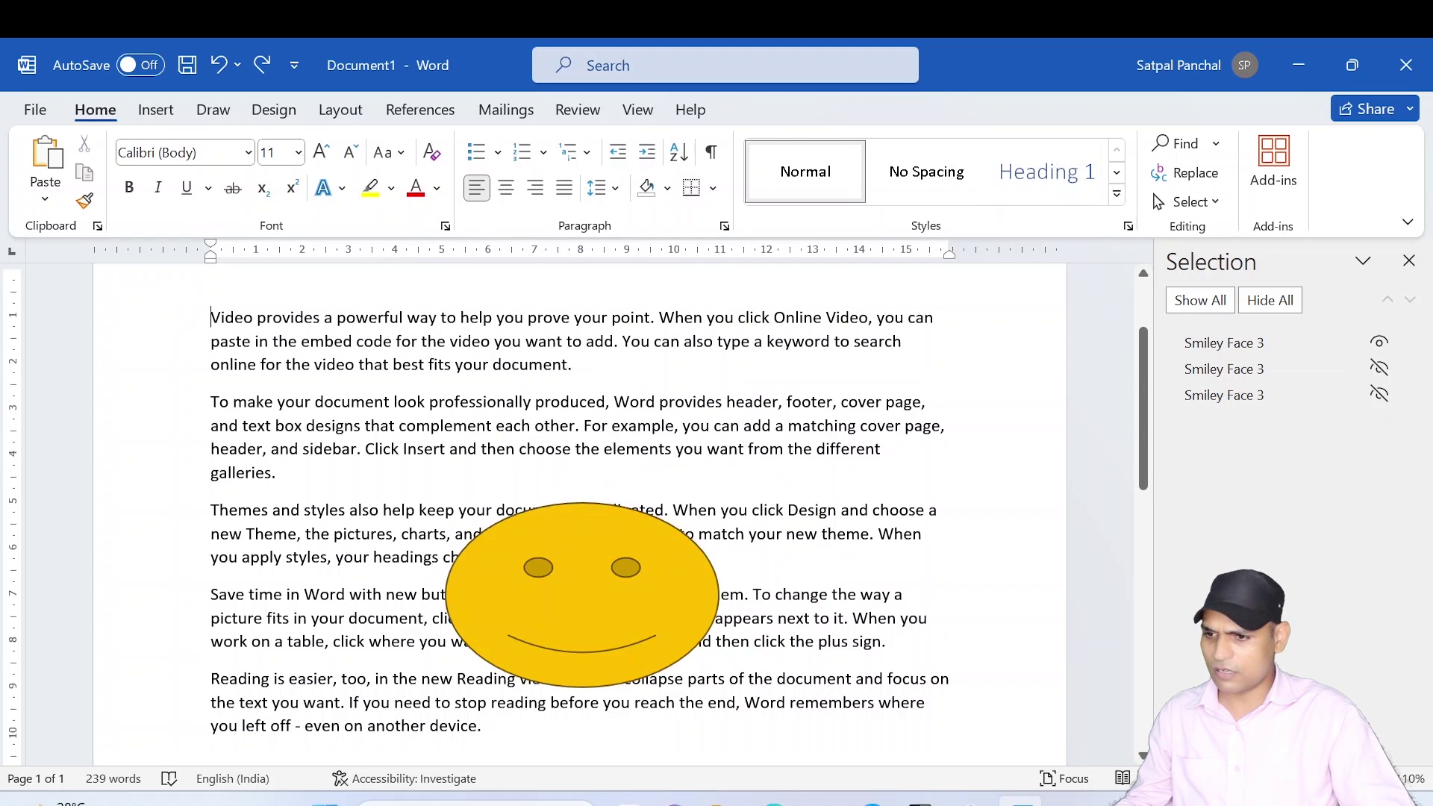
key("ctrl+z")
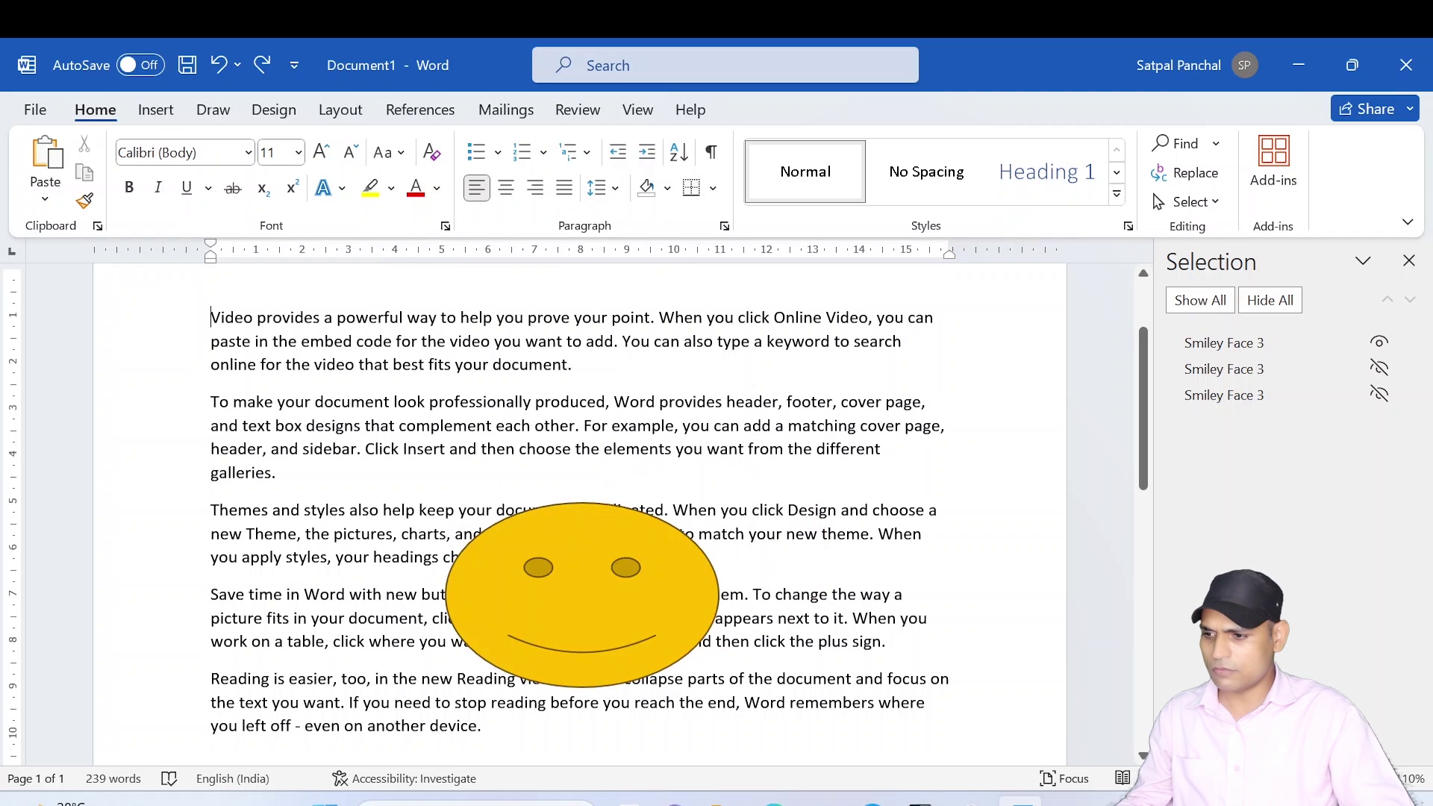
key("ctrl+z")
key("ctrl+z")
key("ctrl+z")
key("ctrl+z")
key("ctrl+z")
key("ctrl+z")
key("ctrl+z")
key("ctrl+z")
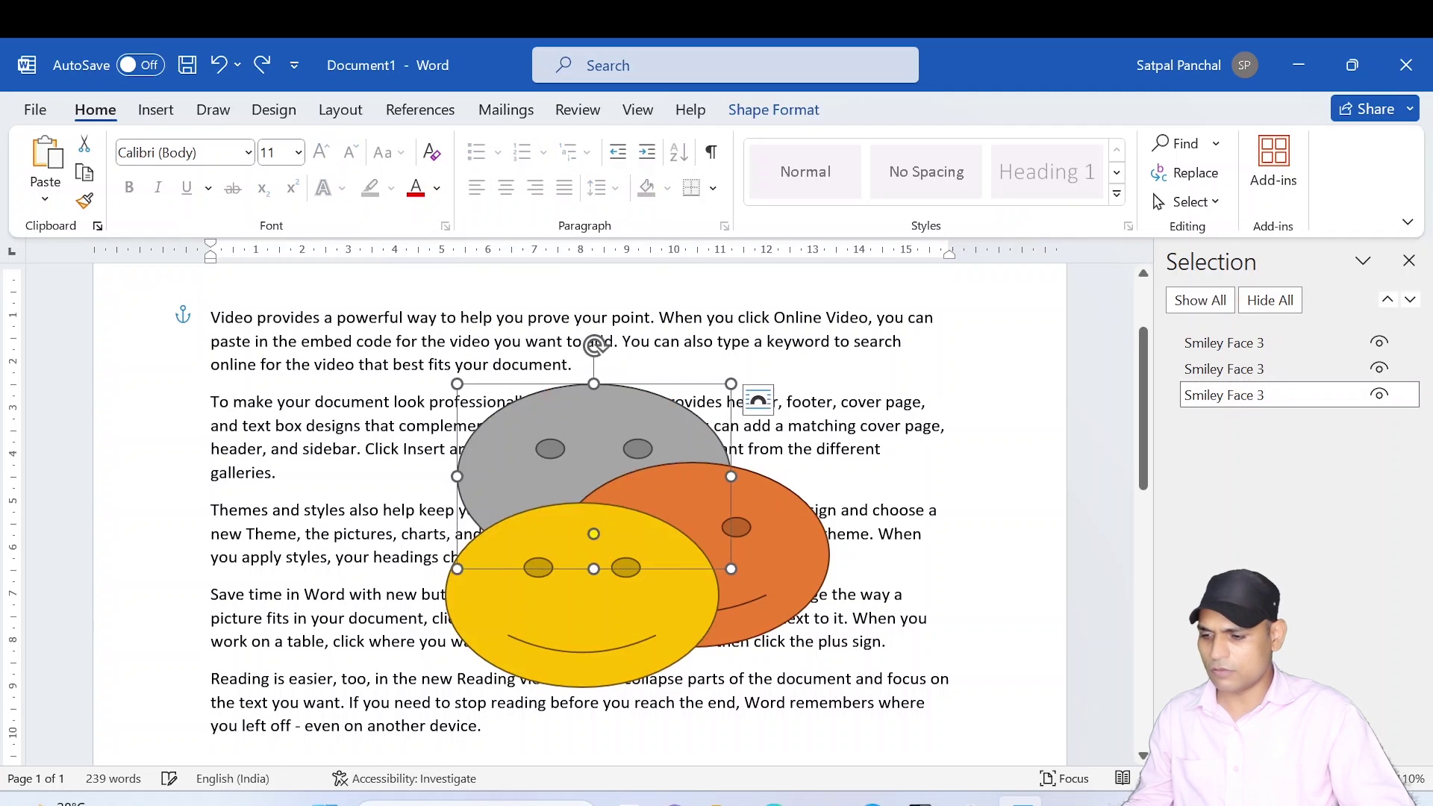
key("ctrl+z")
key("ctrl+z")
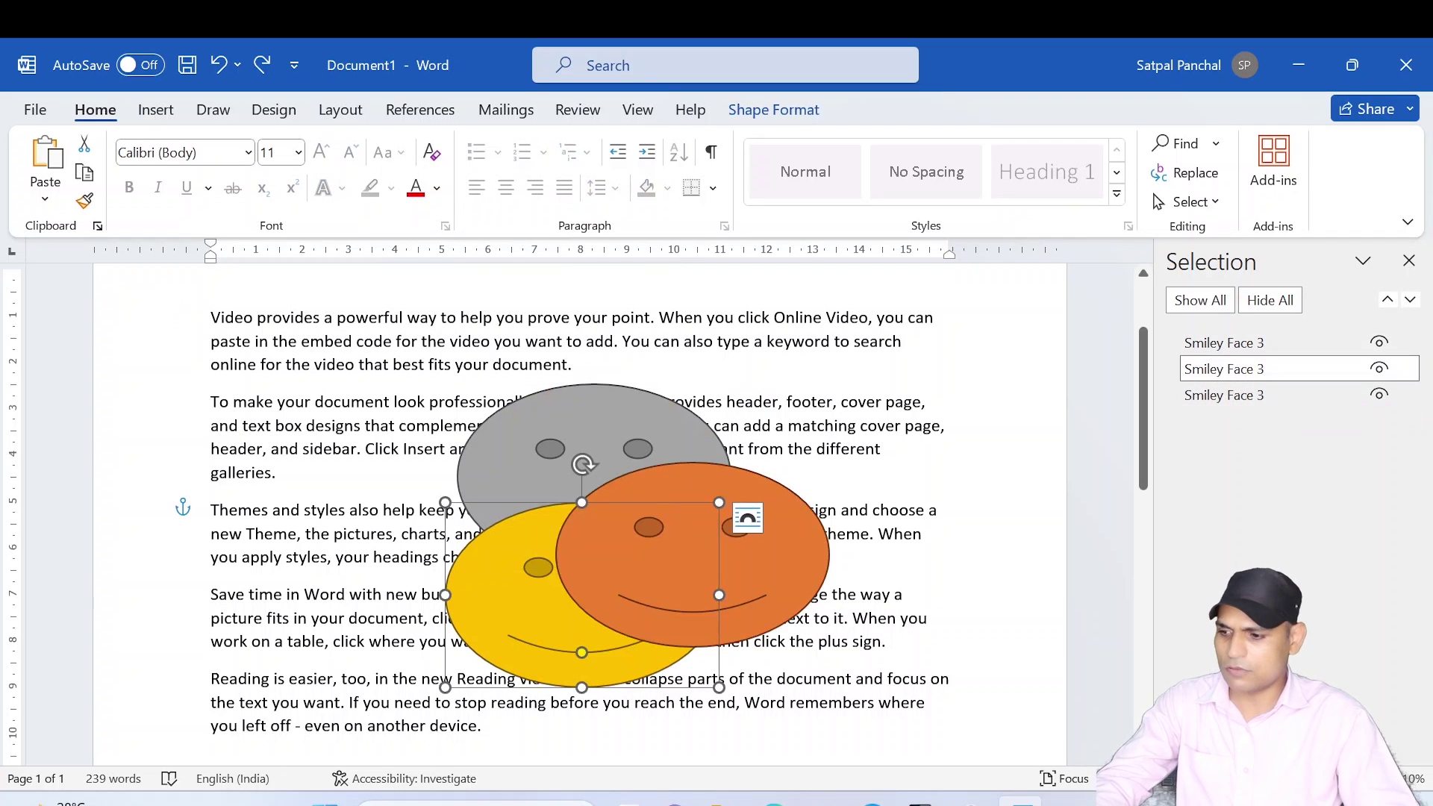
key("ctrl+z")
key("ctrl+z")
key("ctrl+z")
key("ctrl+z")
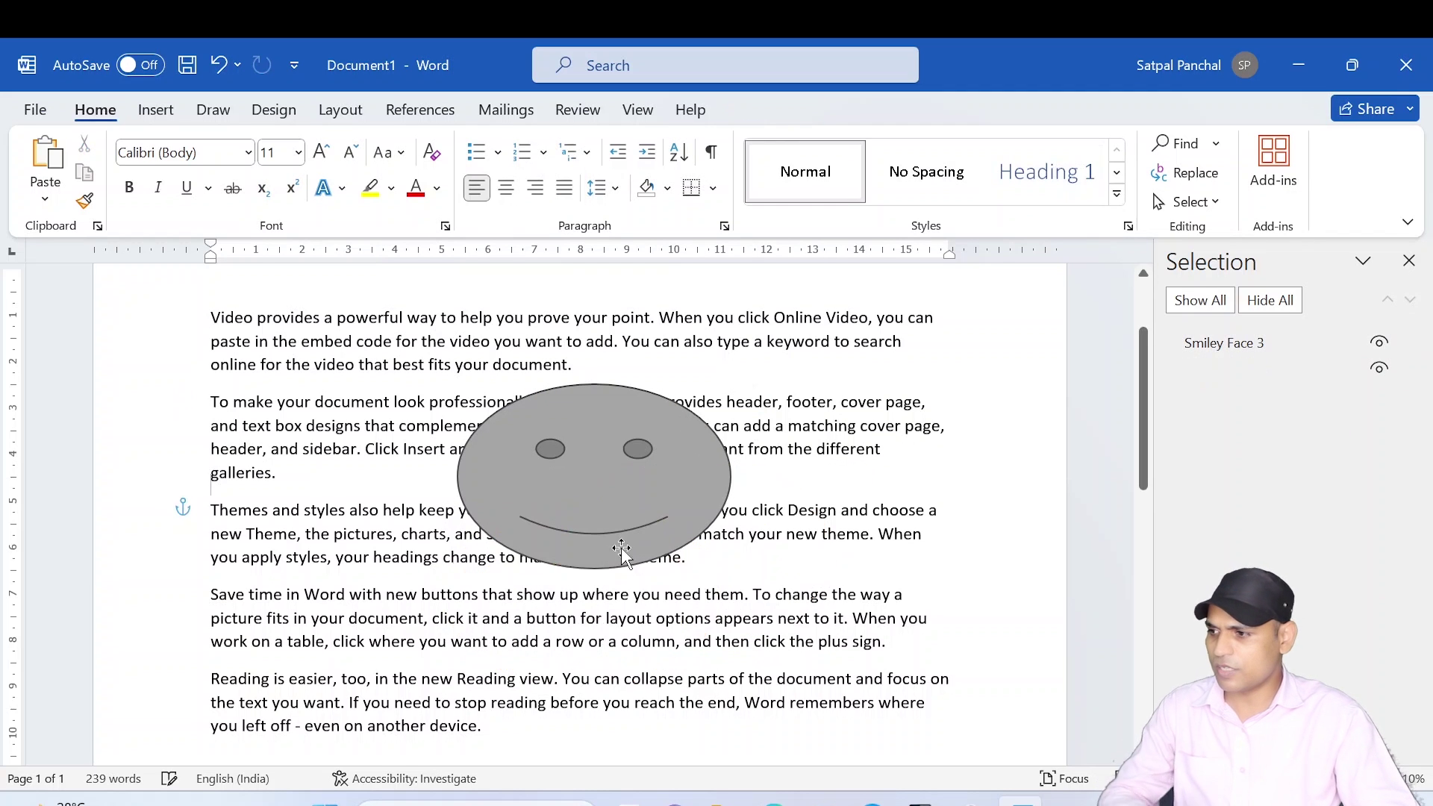
key("ctrl+z")
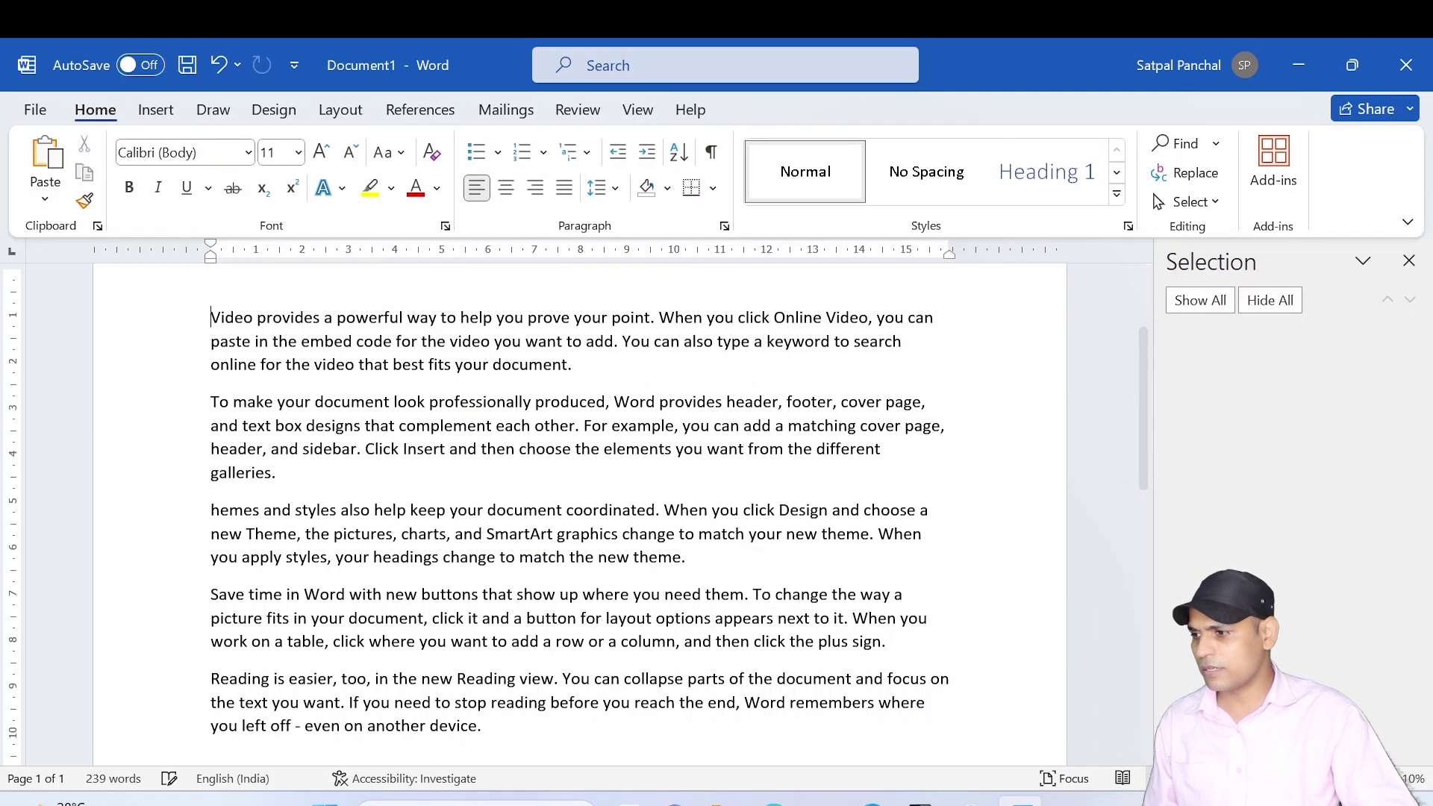
Try to insert an online picture from the Beach category with the Creative Commons only filter turned off
left_click(156, 110)
left_click(245, 176)
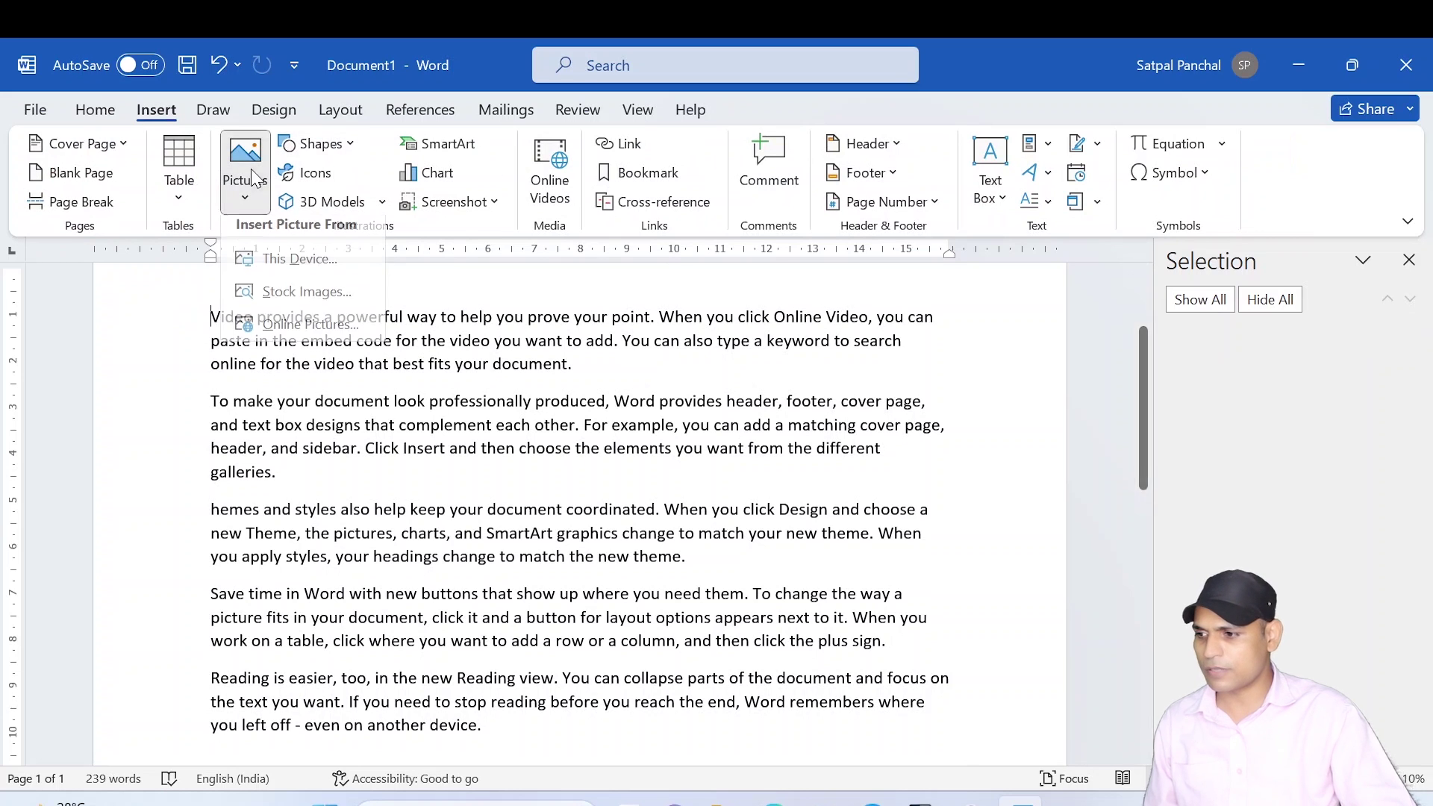
left_click(317, 332)
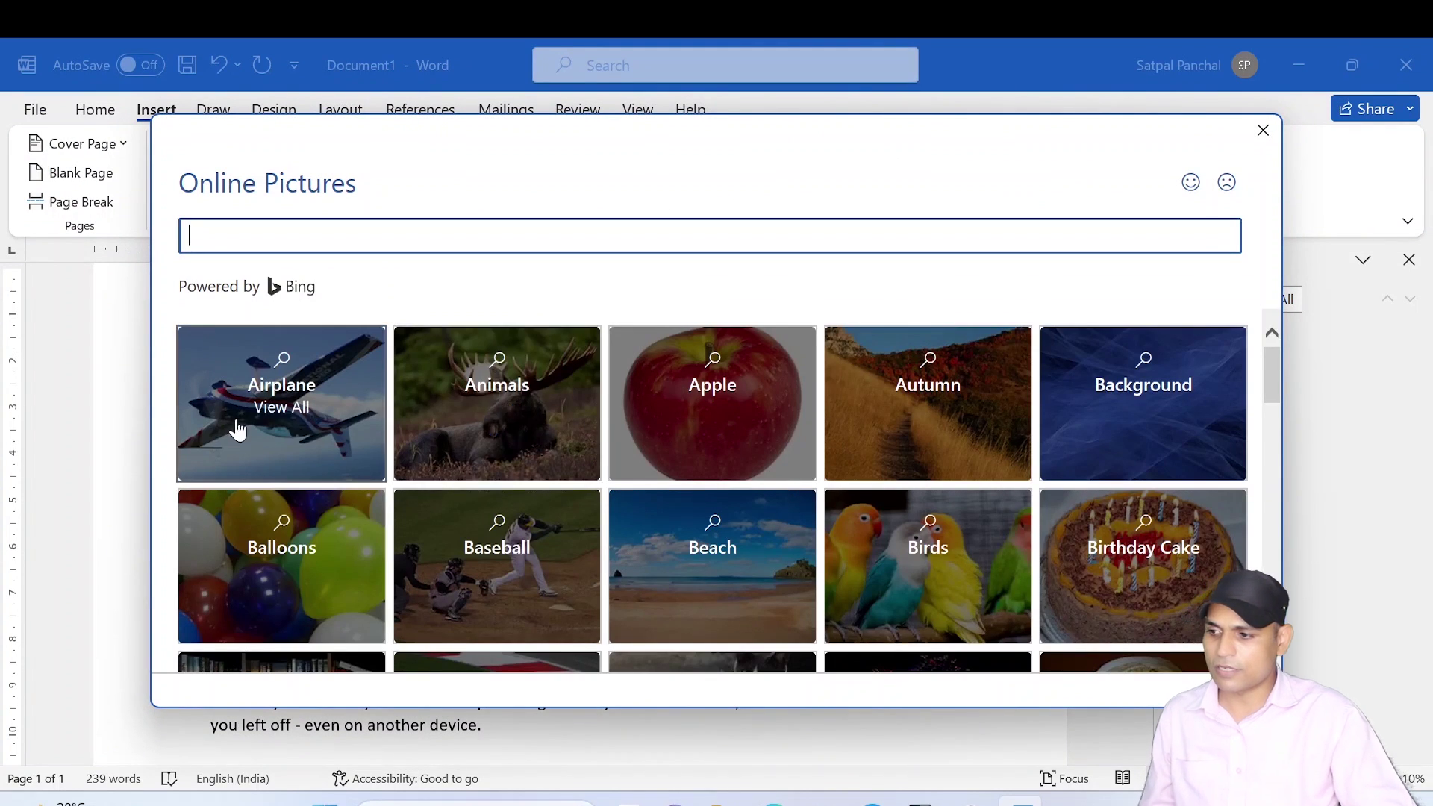
left_click(684, 567)
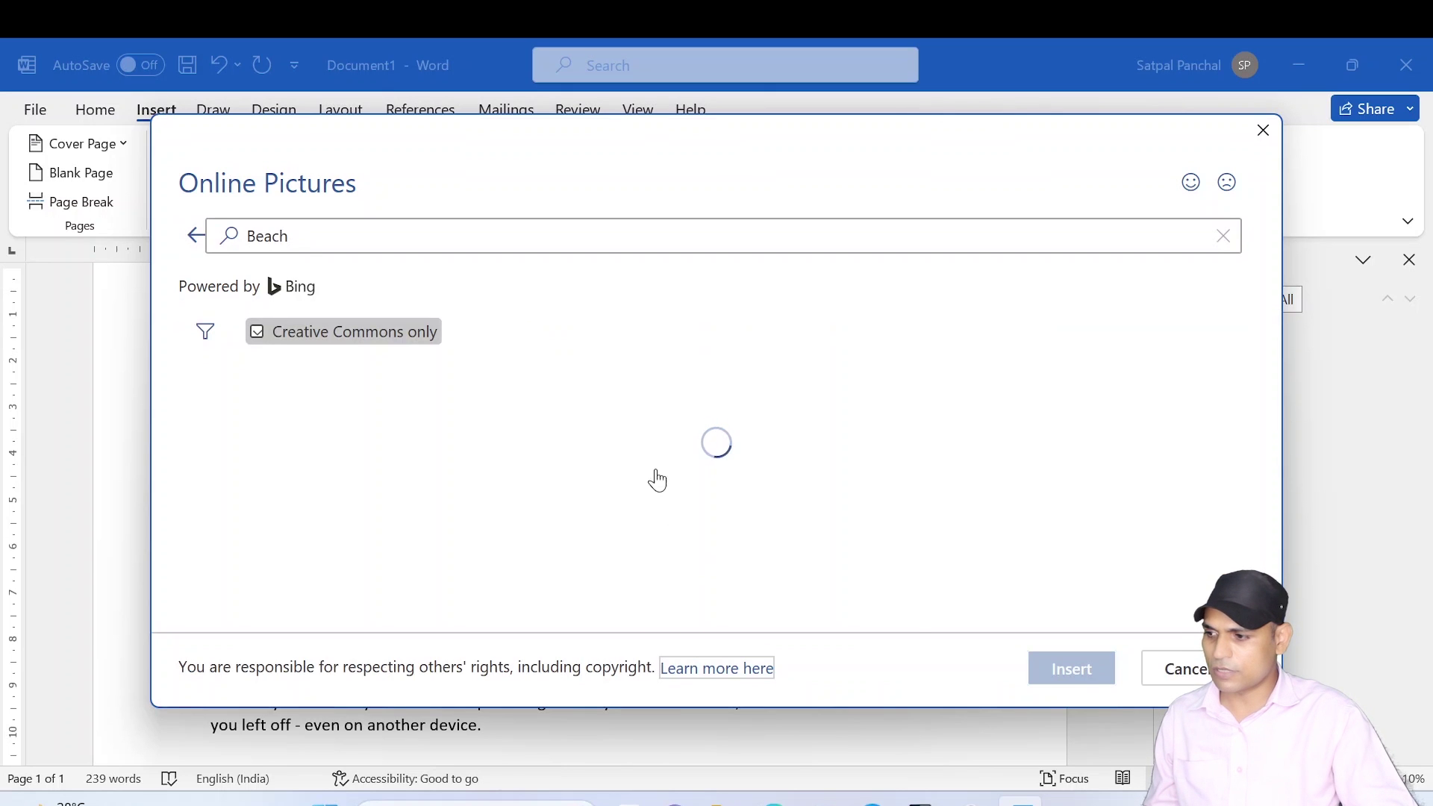
left_click(595, 458)
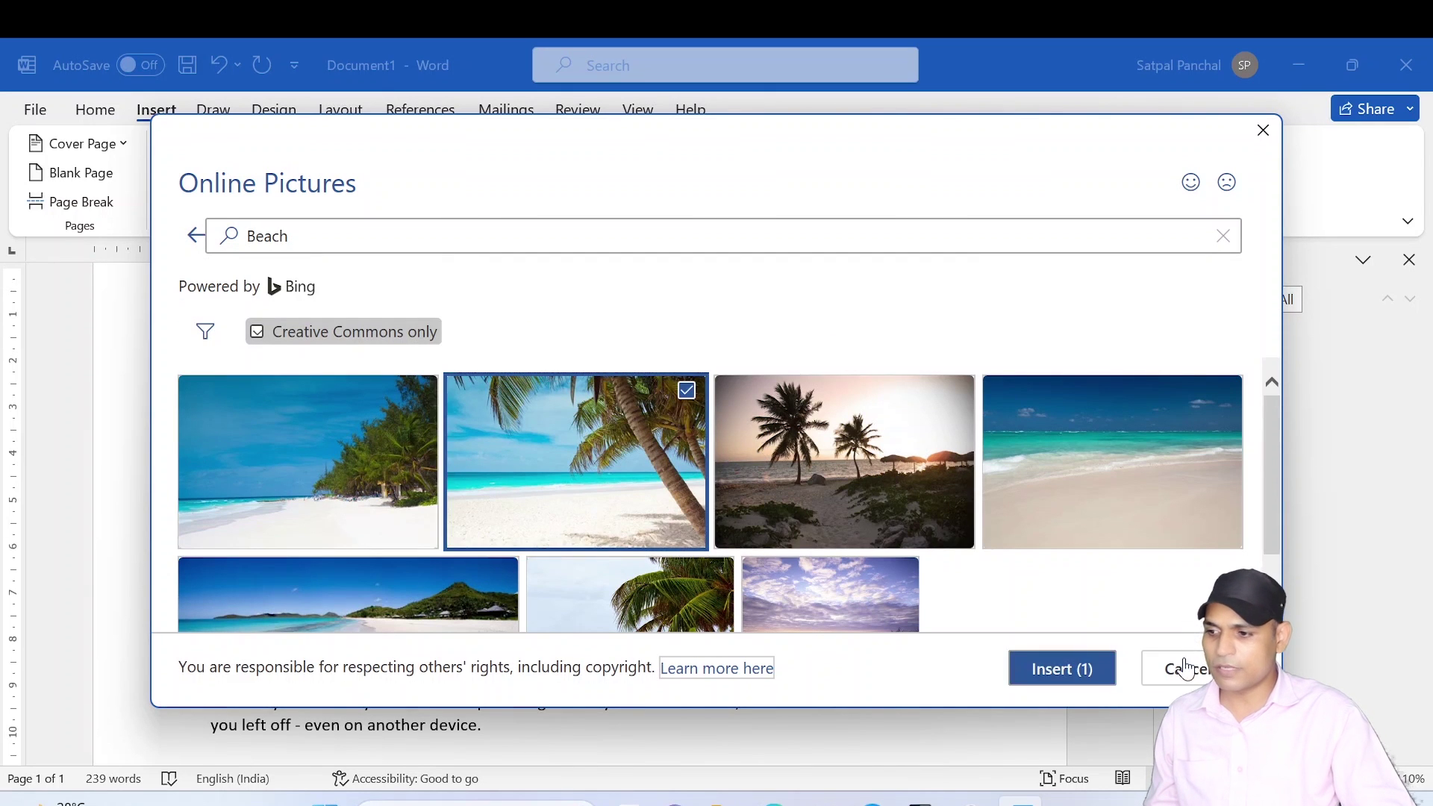
left_click(364, 336)
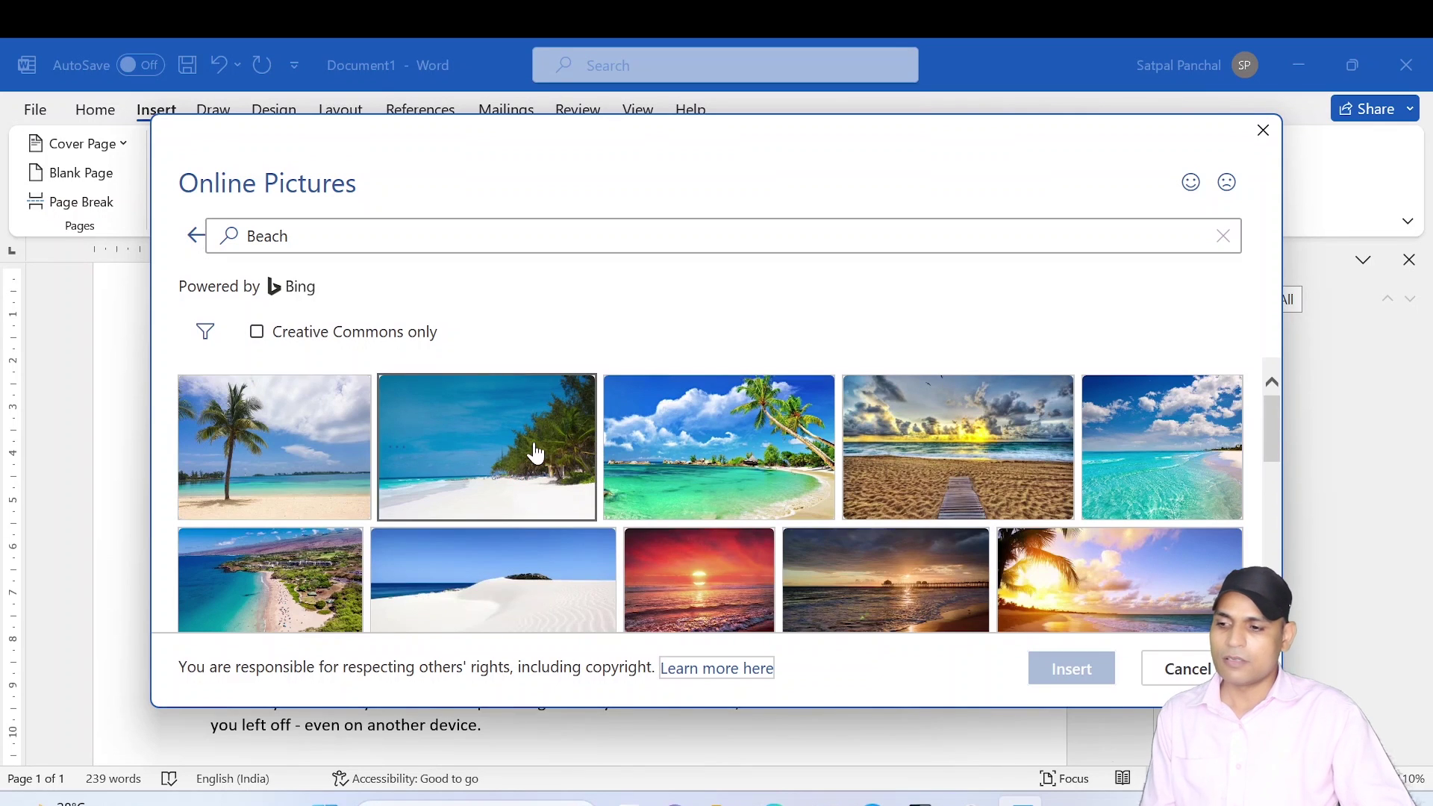
left_click(536, 451)
left_click(1095, 676)
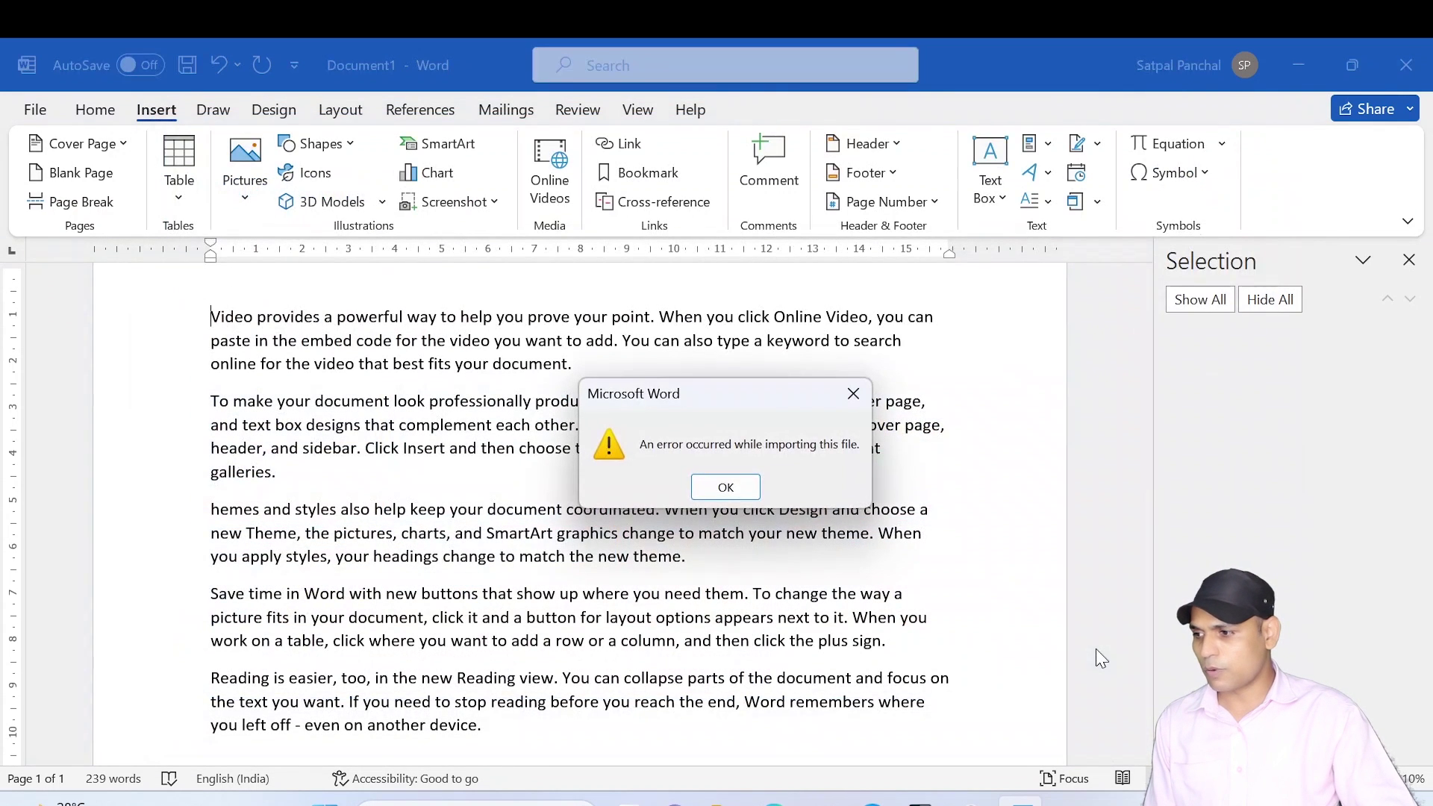
left_click(703, 495)
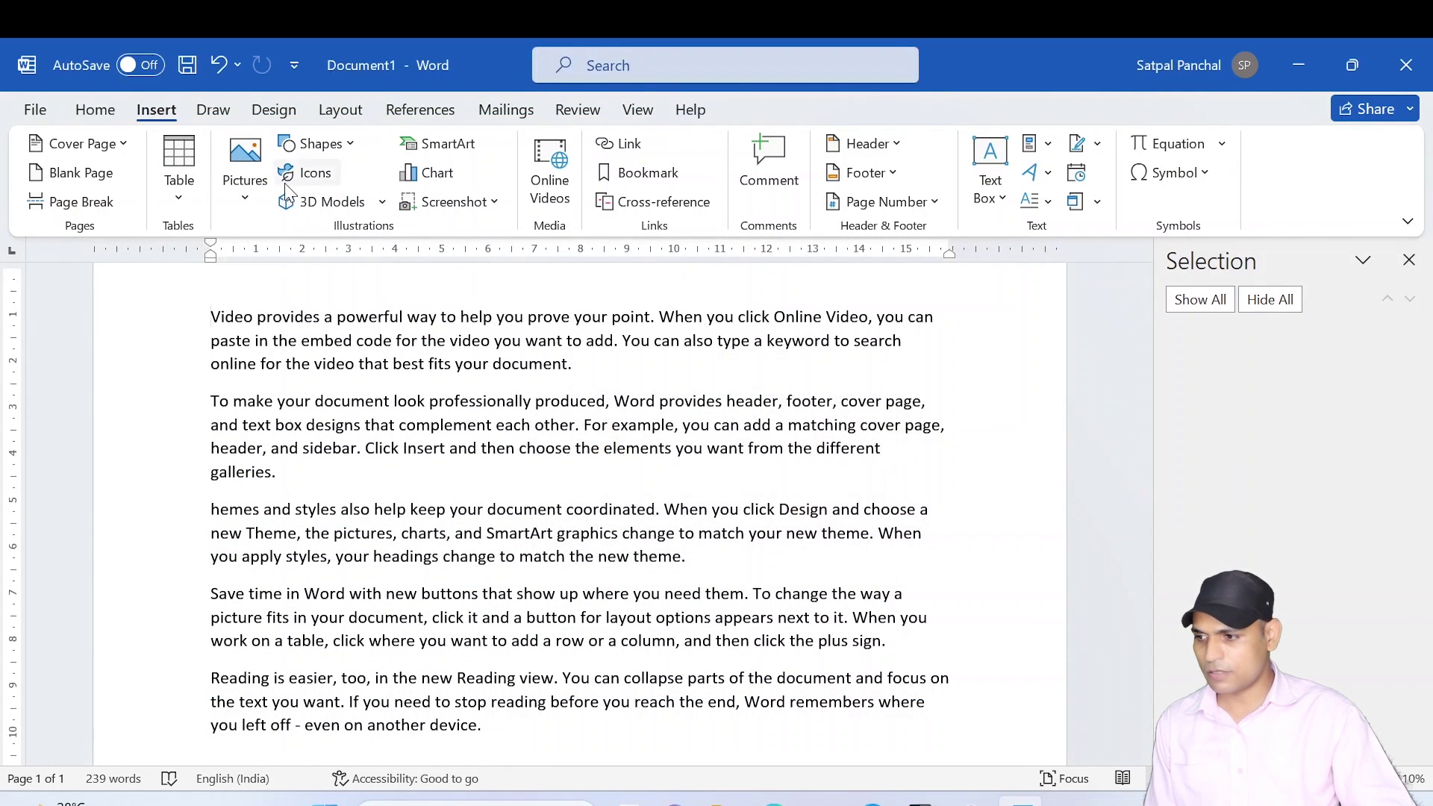
Insert the online Beach picture with leaning palms over green water, with the Creative Commons only filter turned off
left_click(247, 190)
left_click(309, 336)
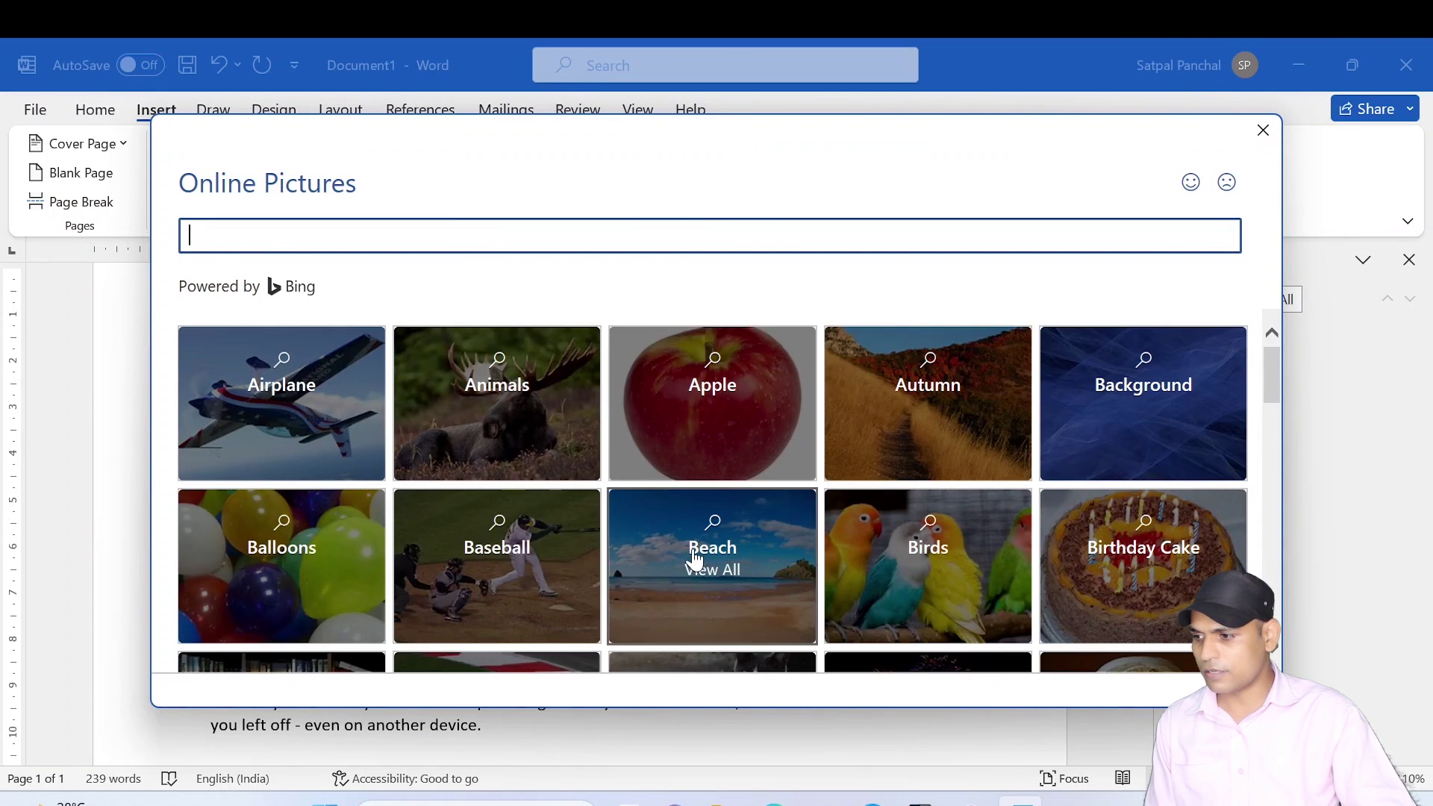
left_click(694, 563)
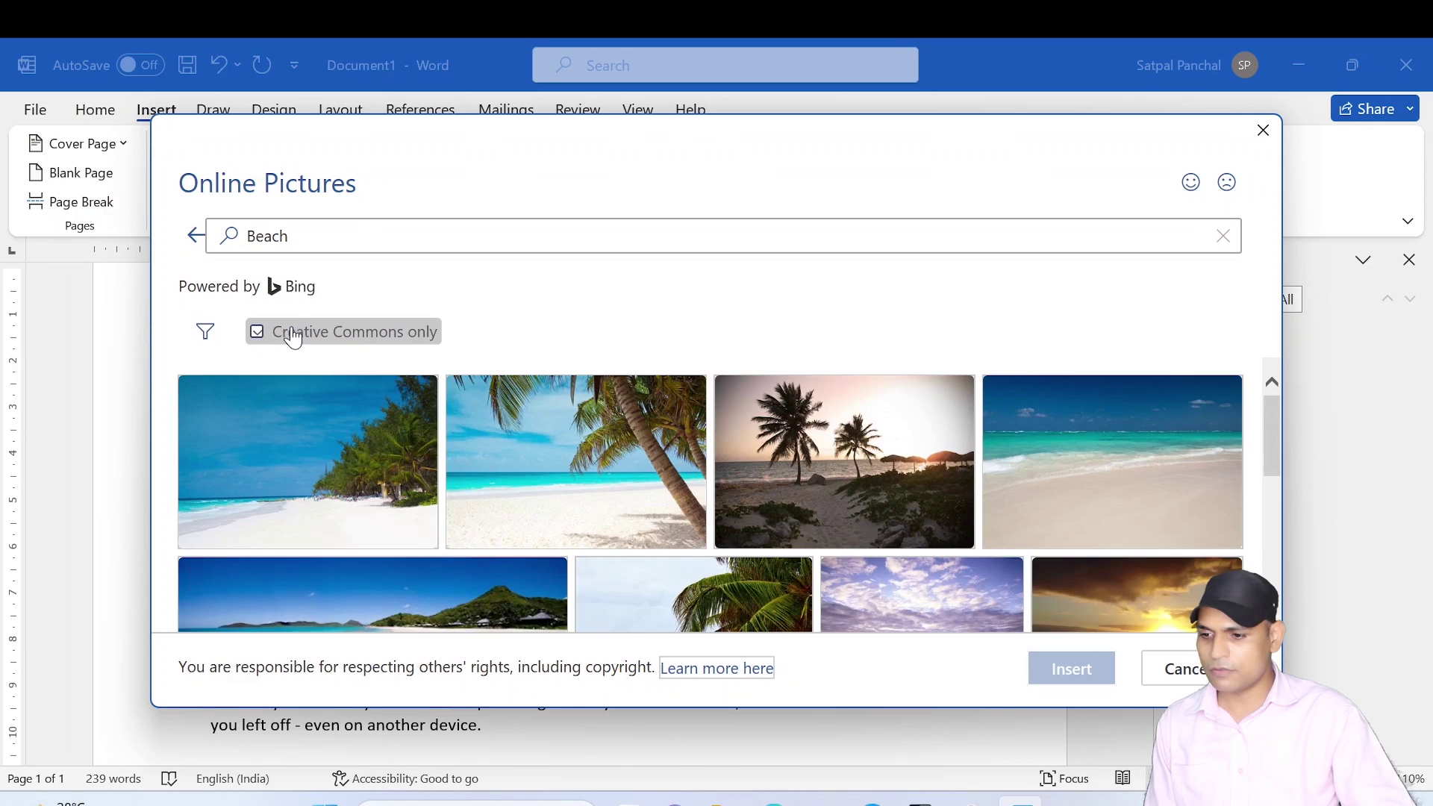
left_click(300, 332)
left_click(790, 472)
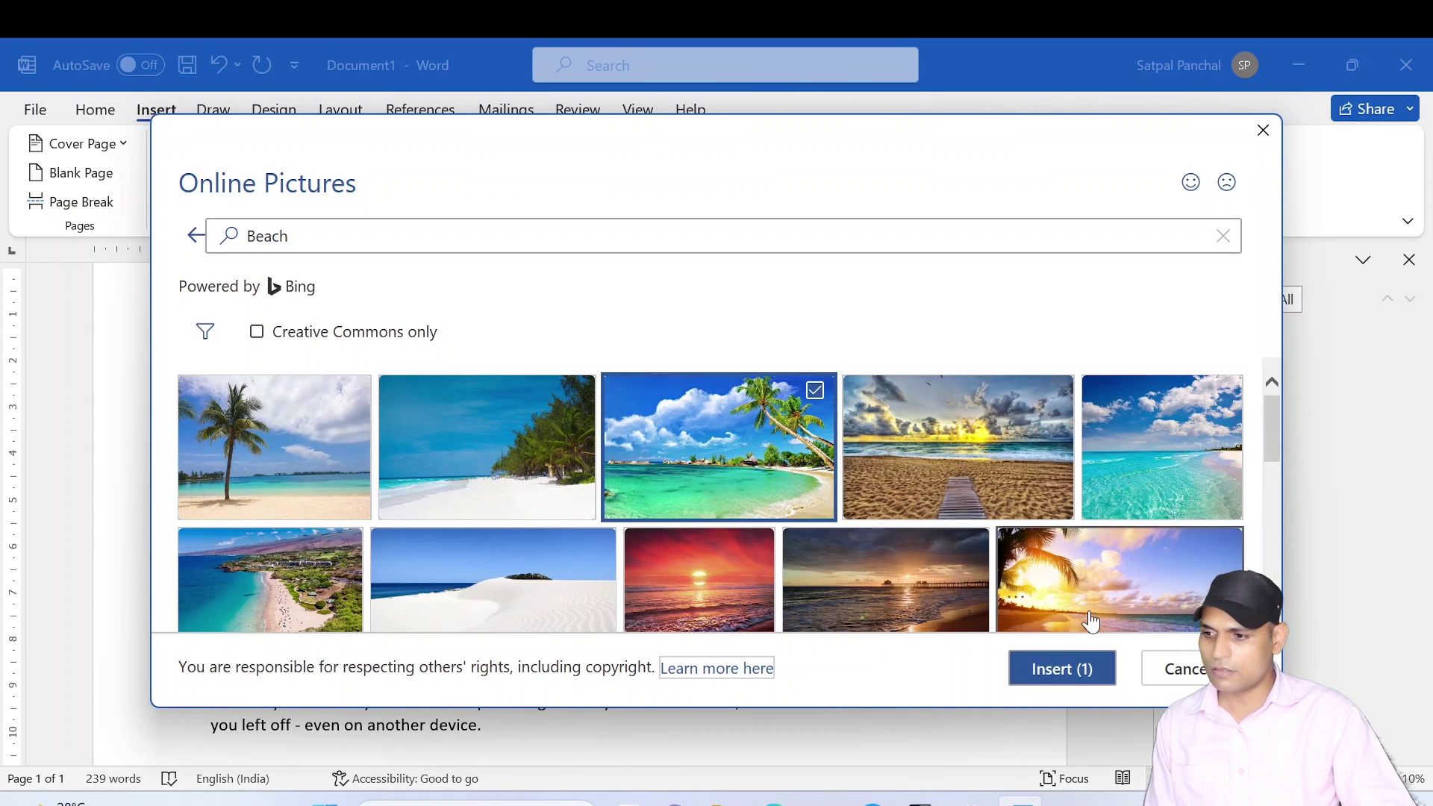
left_click(1065, 676)
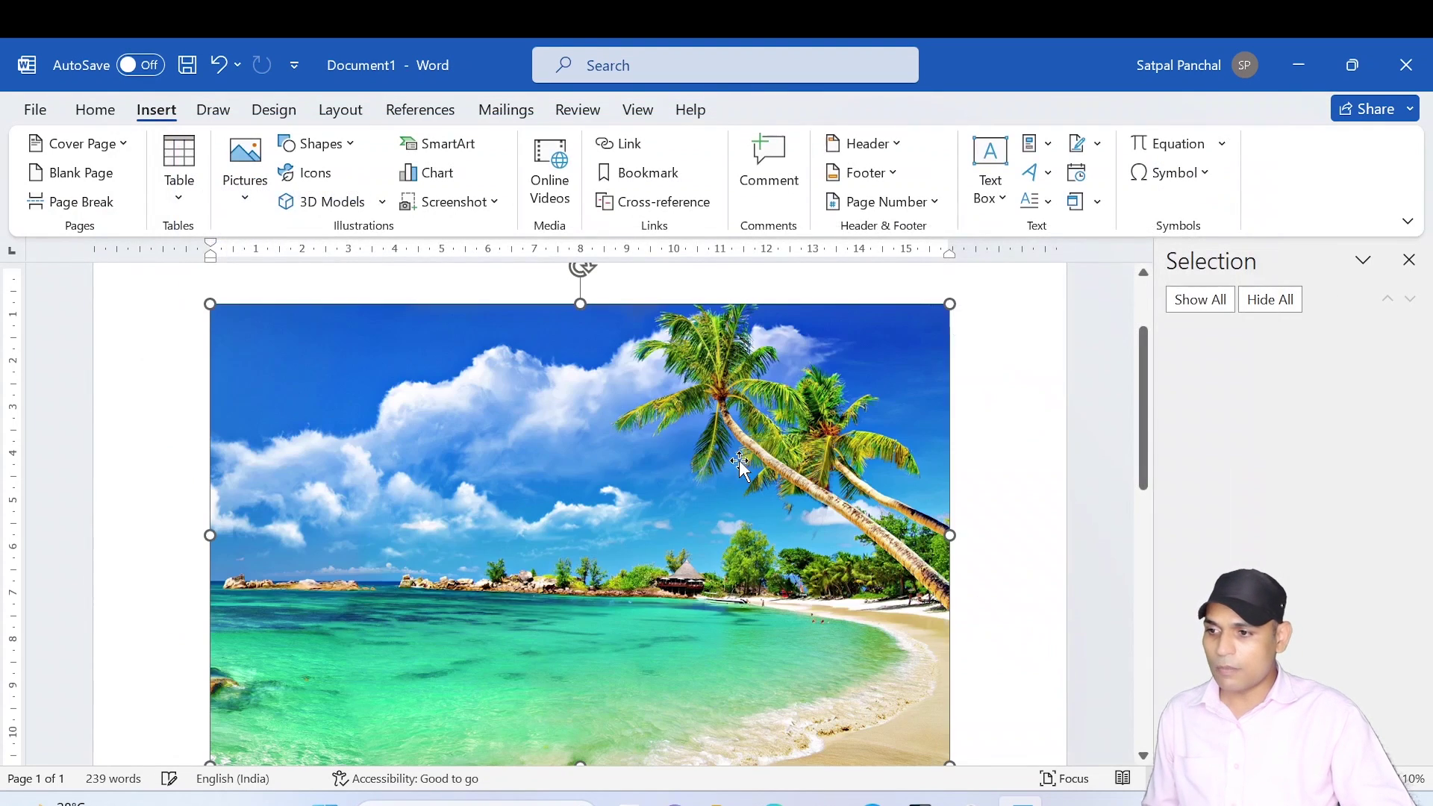
Shrink the beach picture proportionally to about 3.48 cm high and 5.56 cm wide
scroll(869, 514, "down", 1)
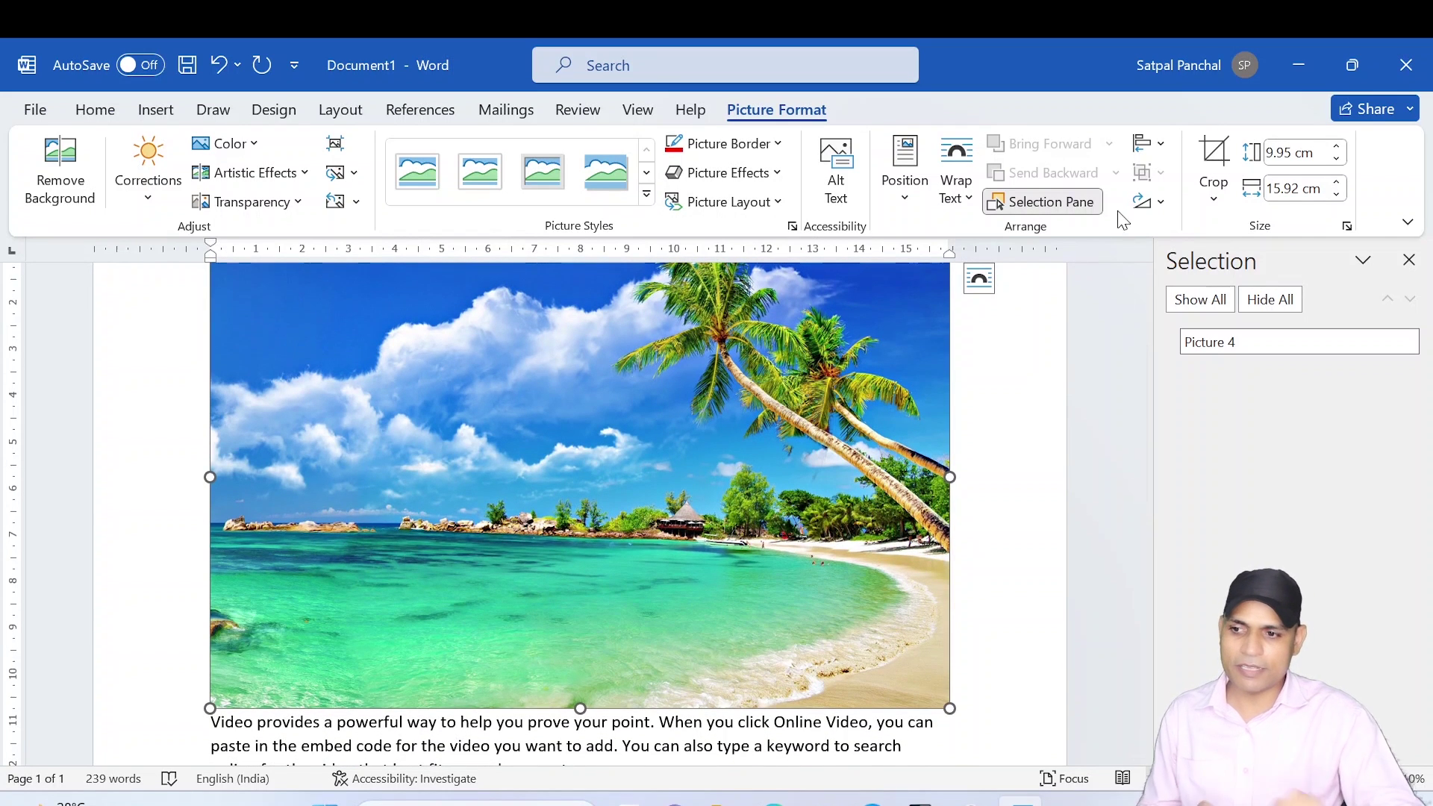
left_click(1118, 249)
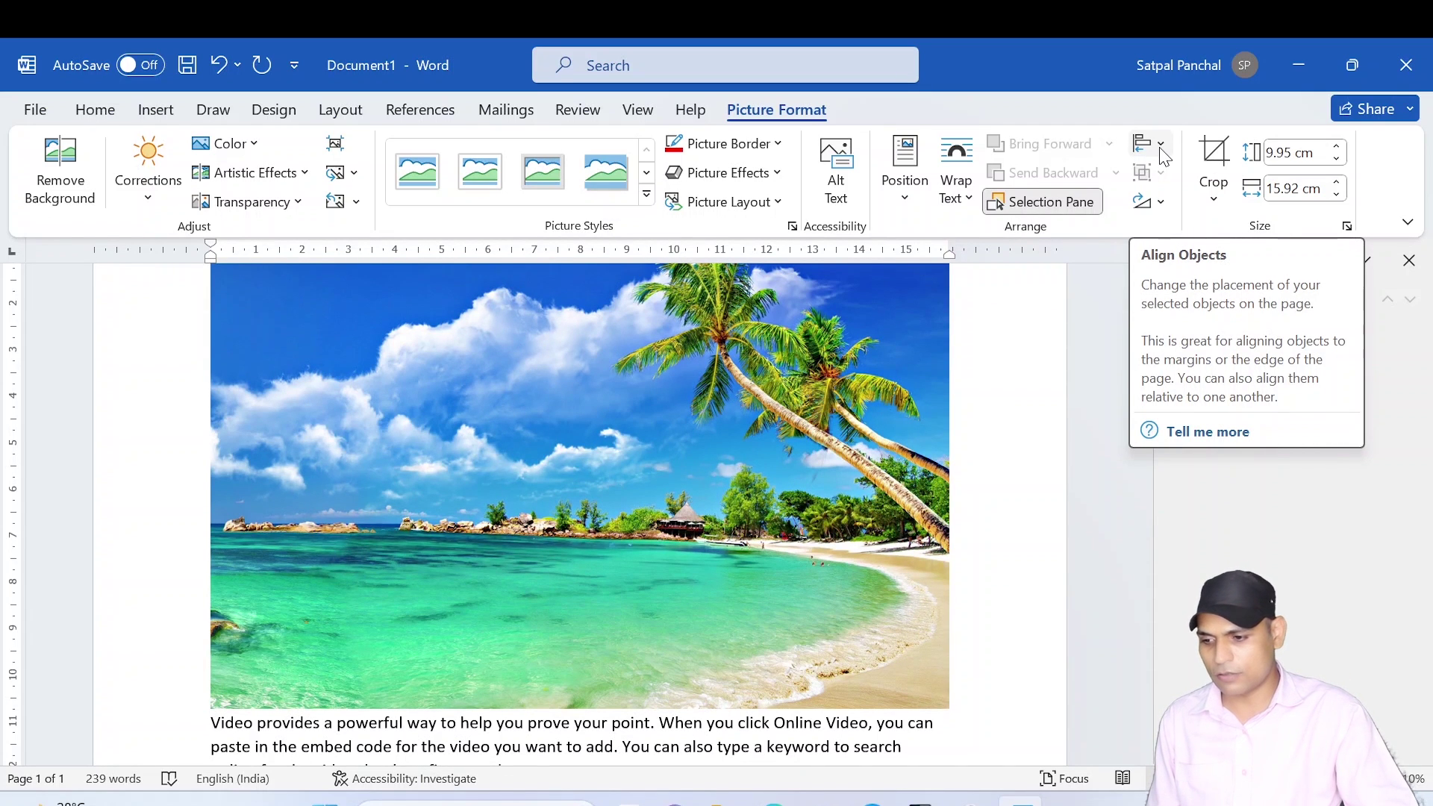
left_click_drag(949, 707, 467, 406)
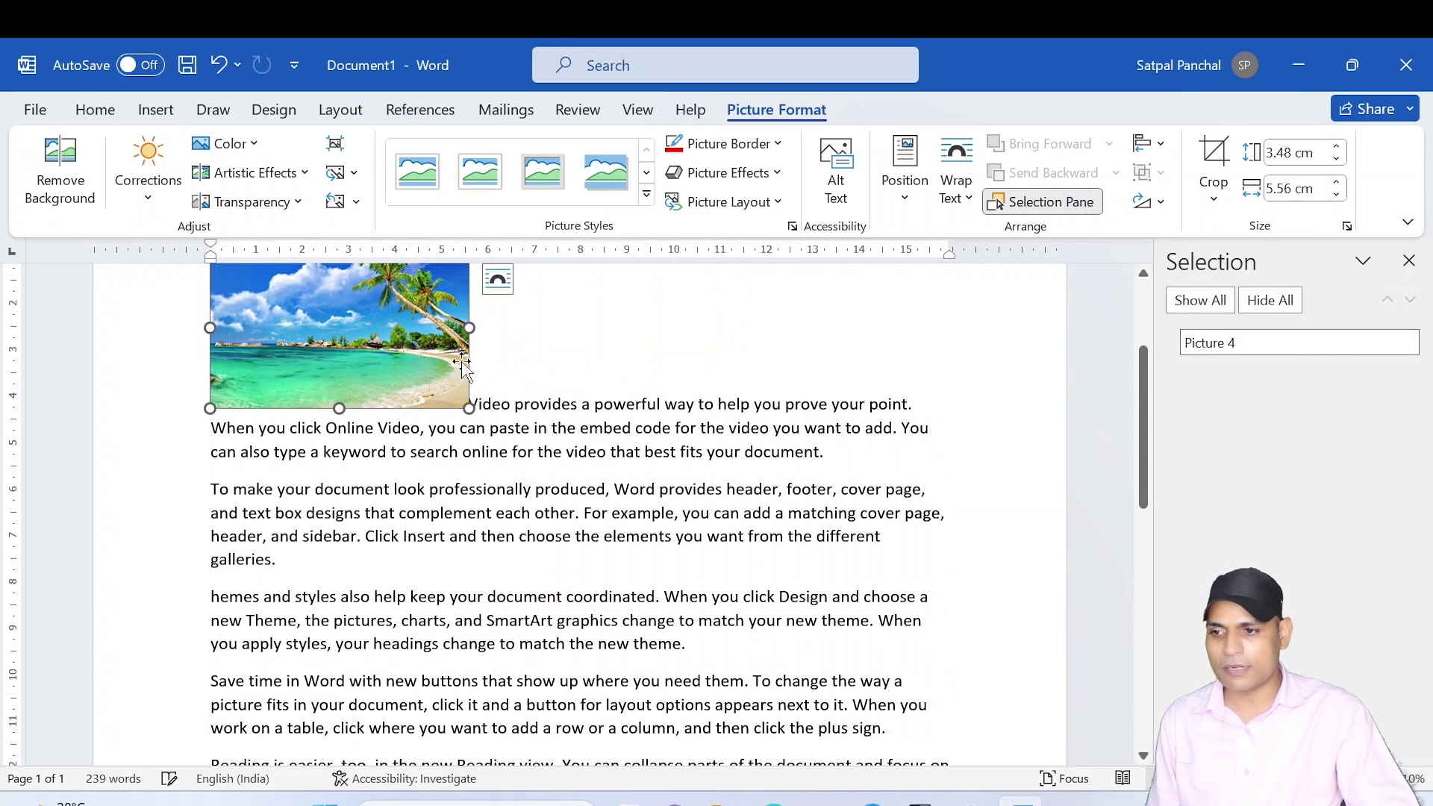
Set the beach picture's text wrapping to Tight so that the alignment options can be applied
left_click(1150, 143)
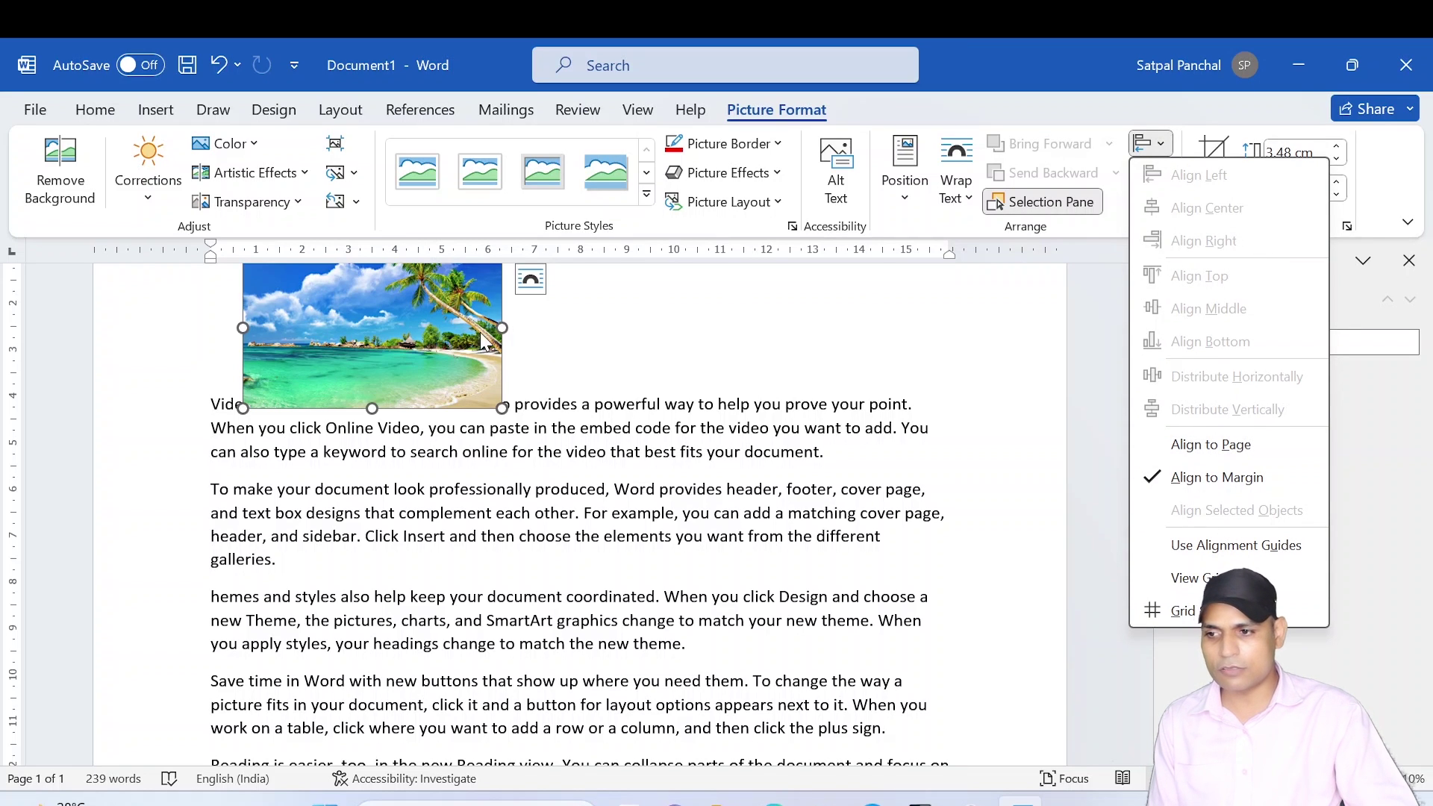
left_click(531, 281)
left_click(639, 446)
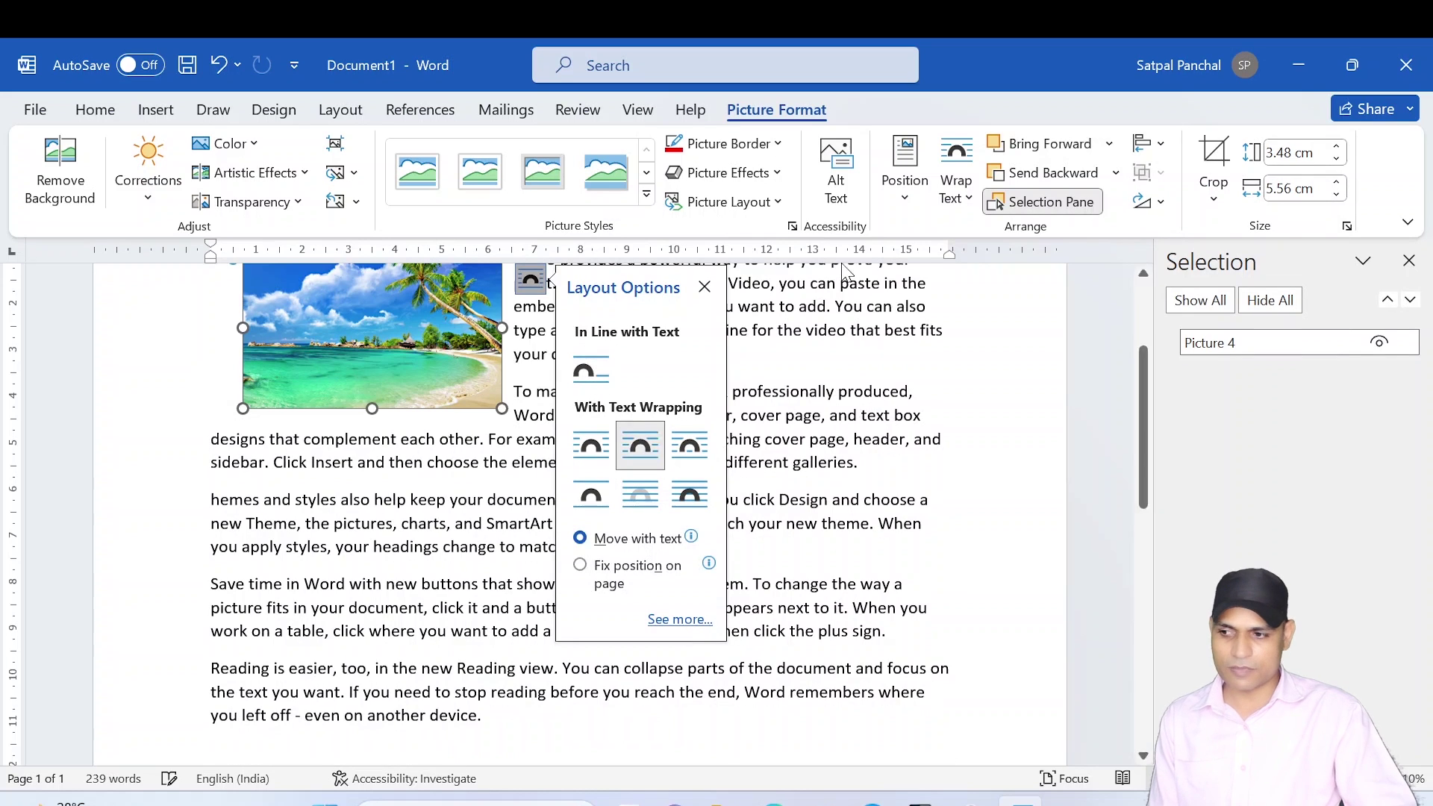
Align the beach picture to the left margin and then align it to the center
left_click(1159, 144)
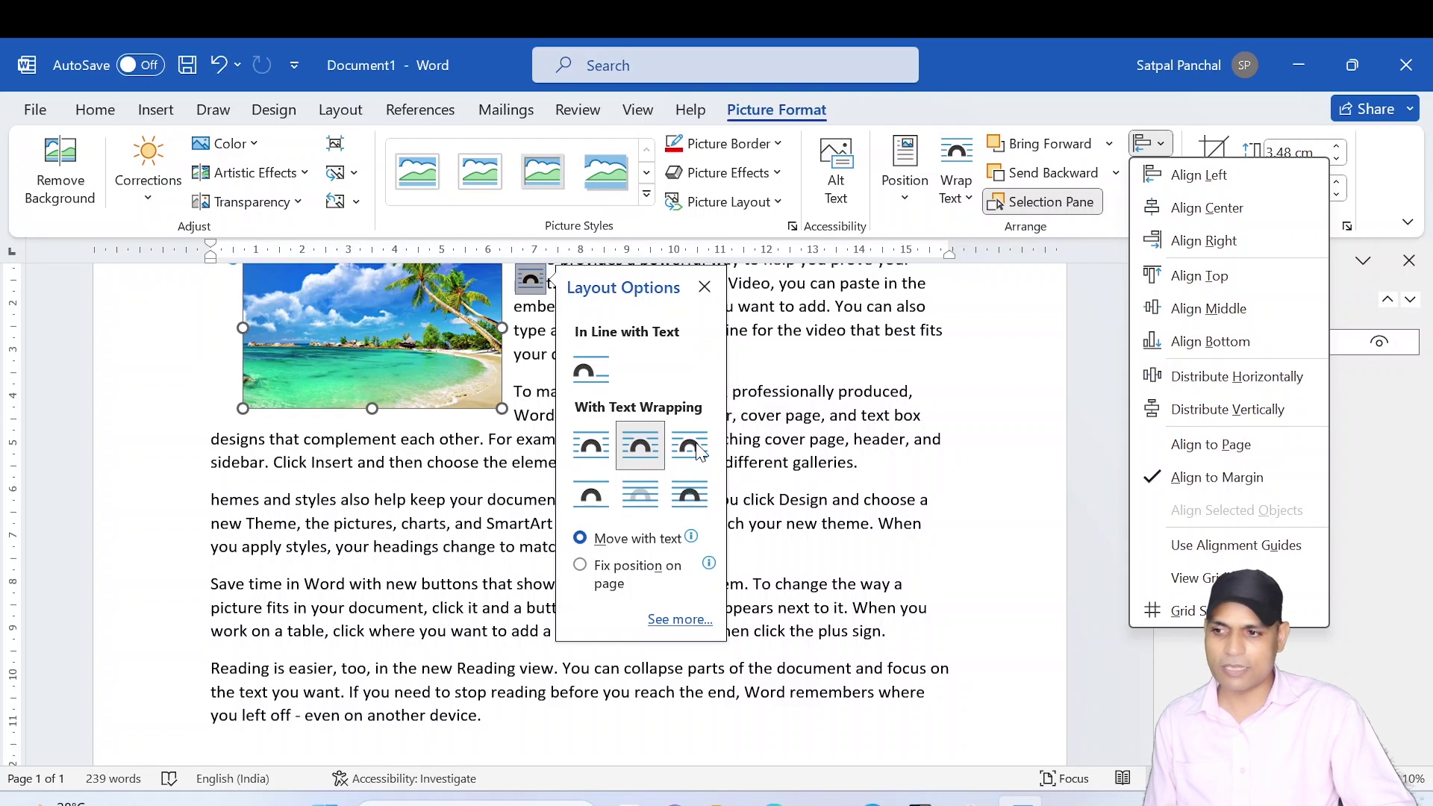
key("Escape")
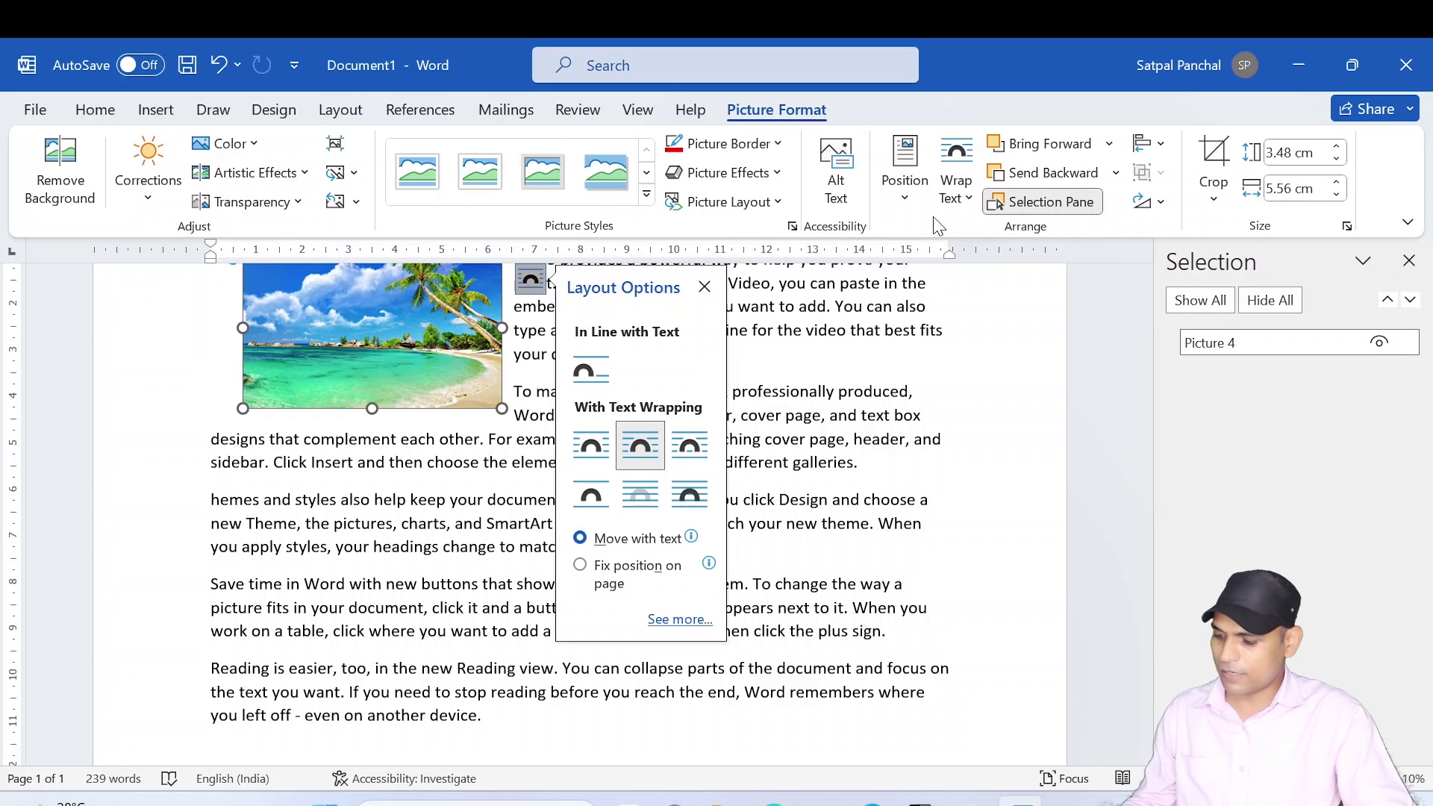
left_click(1168, 146)
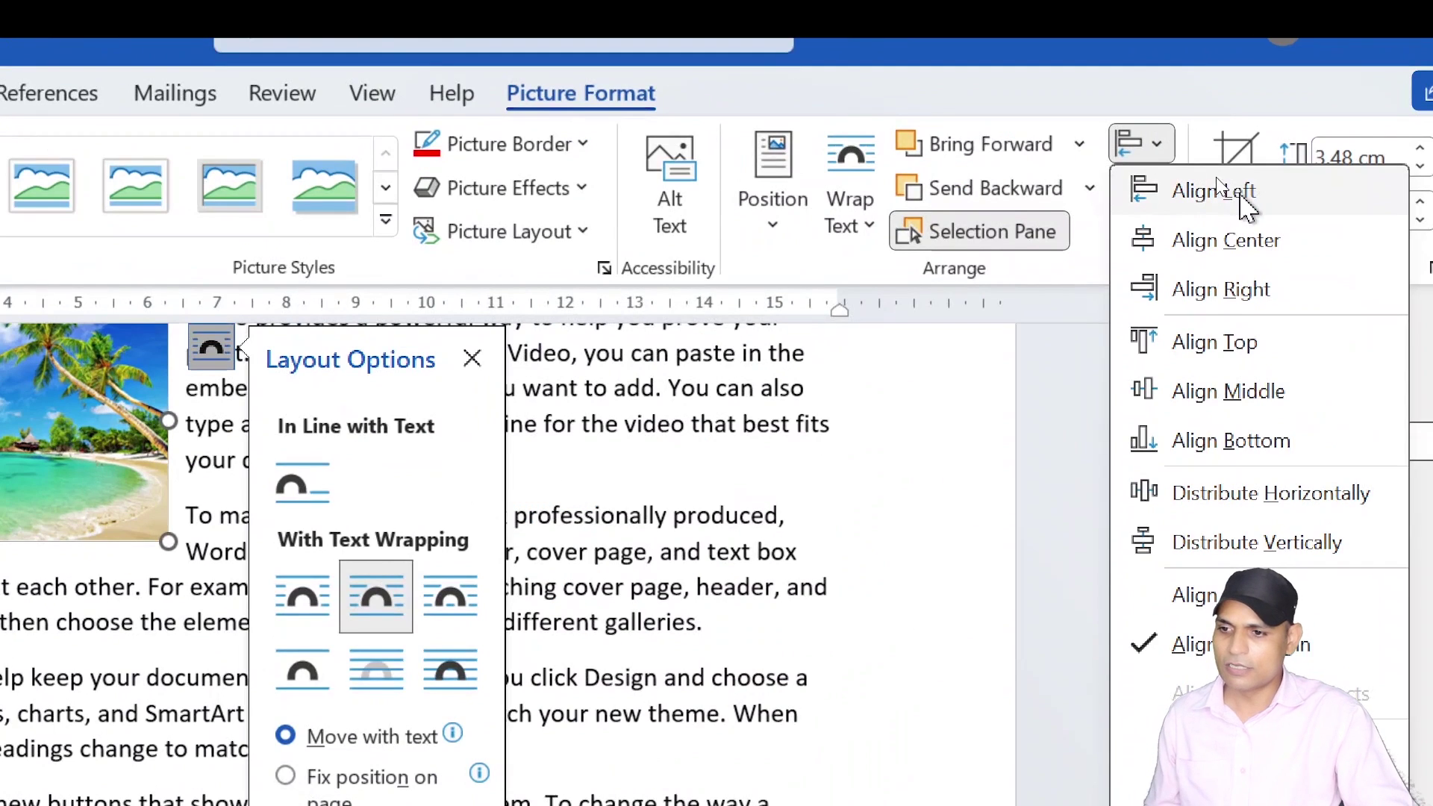
left_click(1199, 174)
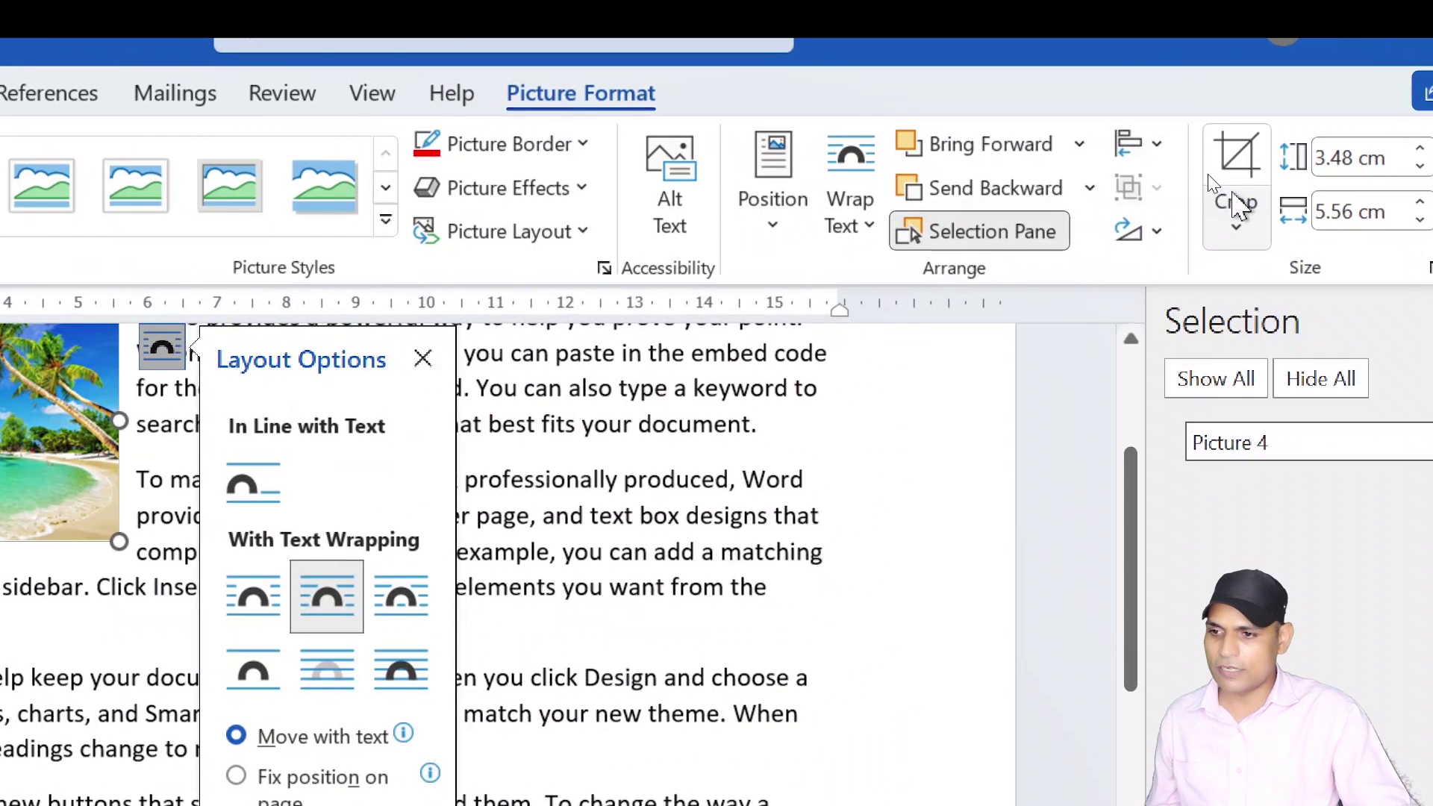
left_click(1134, 145)
left_click(1192, 235)
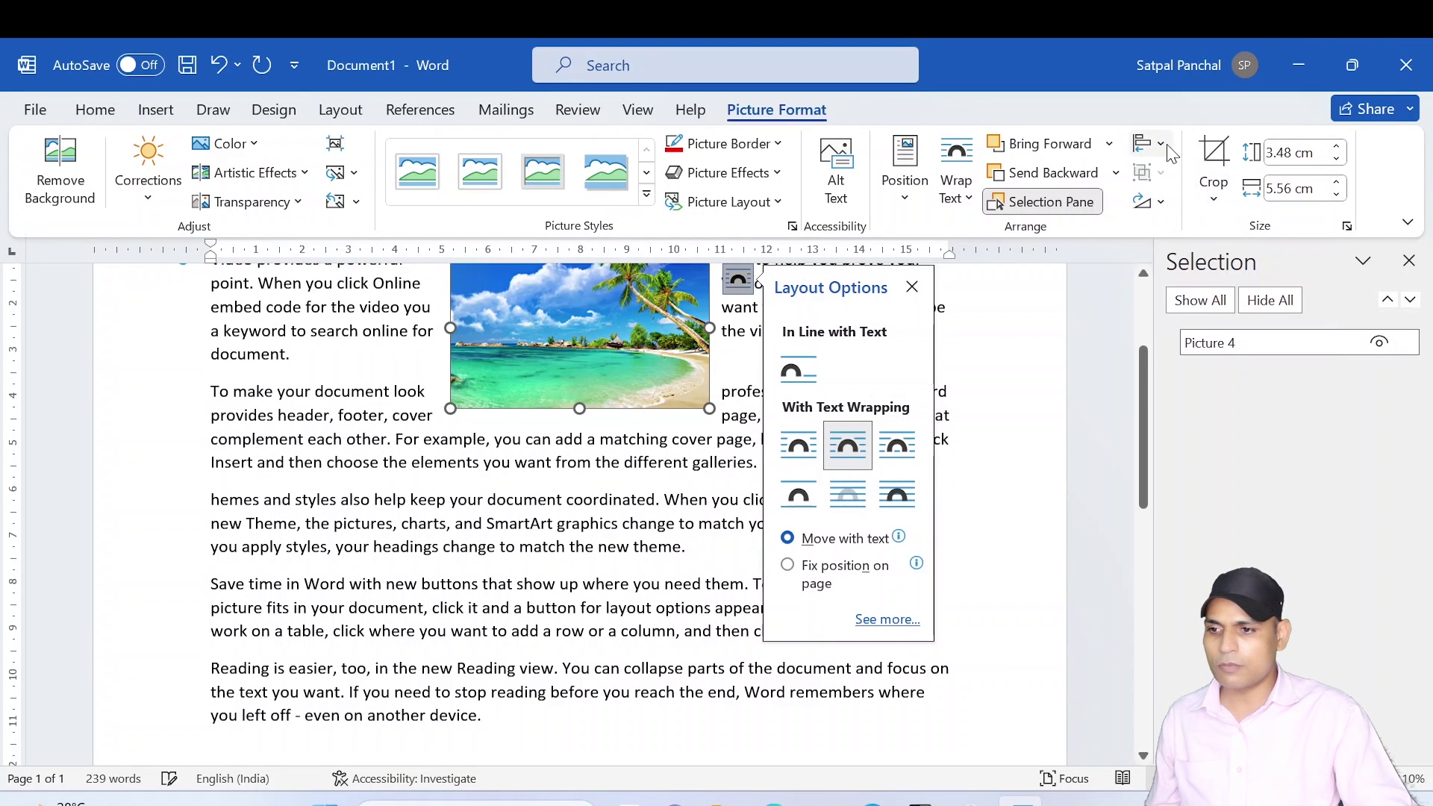
Align the beach picture to the top margin and then to the bottom margin
left_click(1169, 149)
left_click(1191, 275)
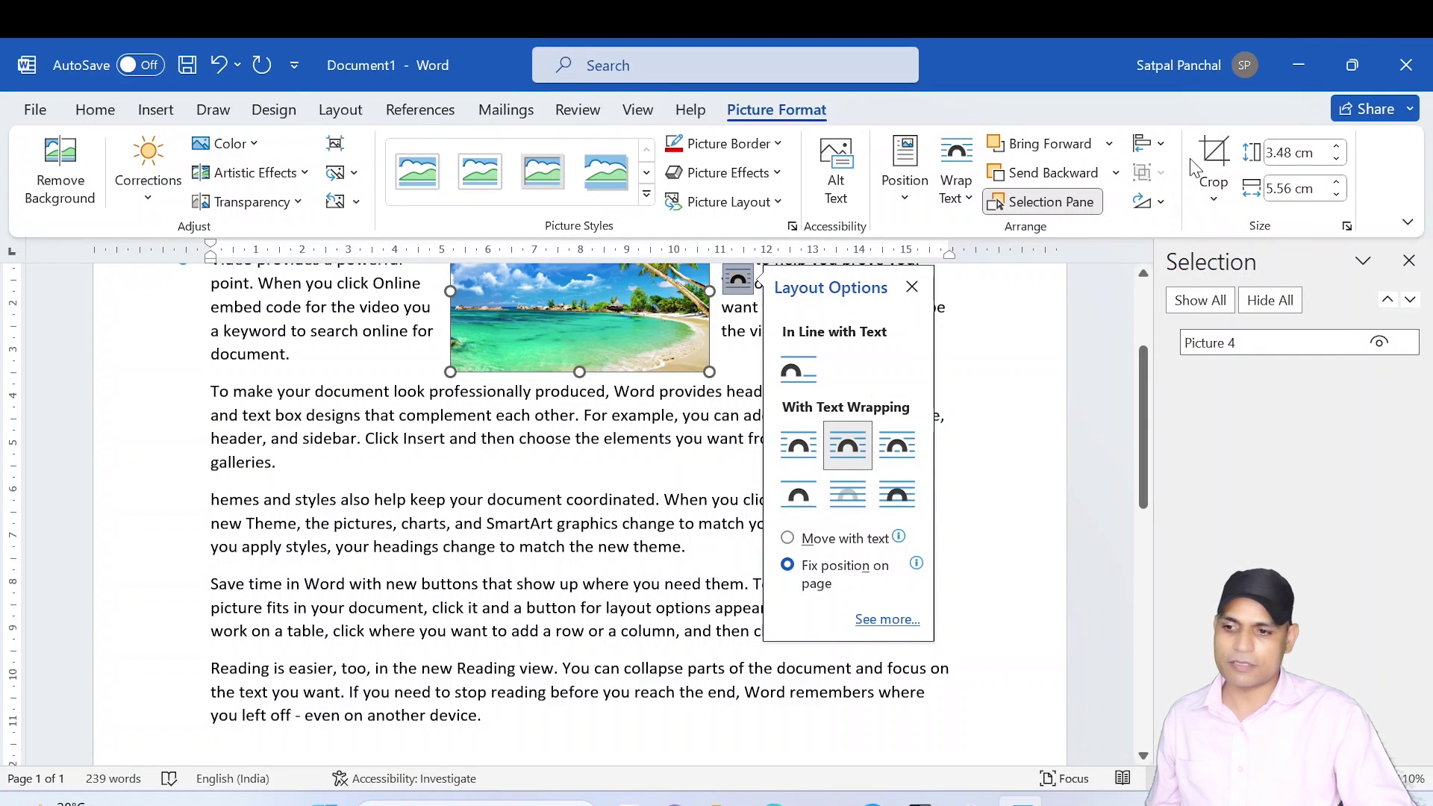
left_click(1150, 144)
left_click(1260, 348)
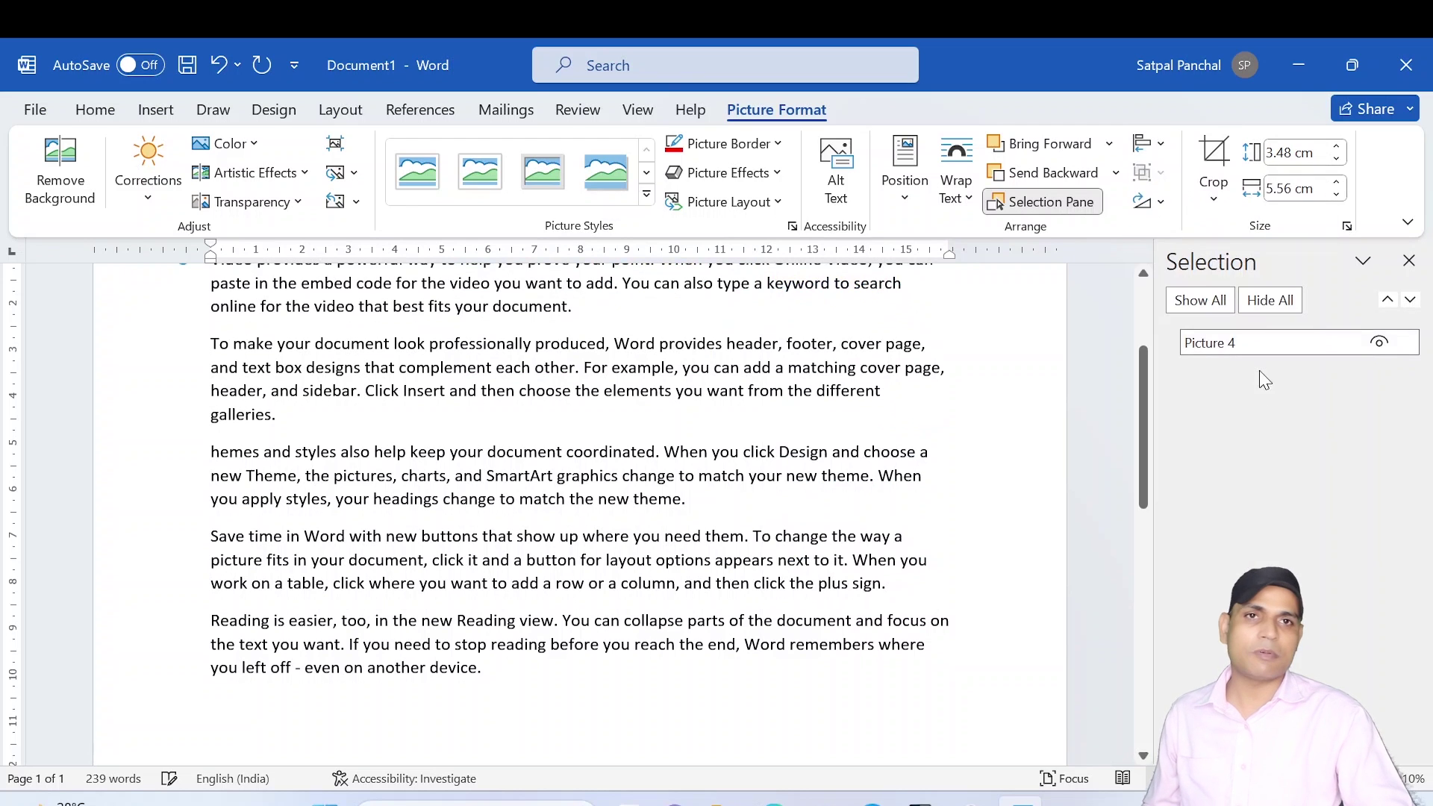
left_click(1149, 144)
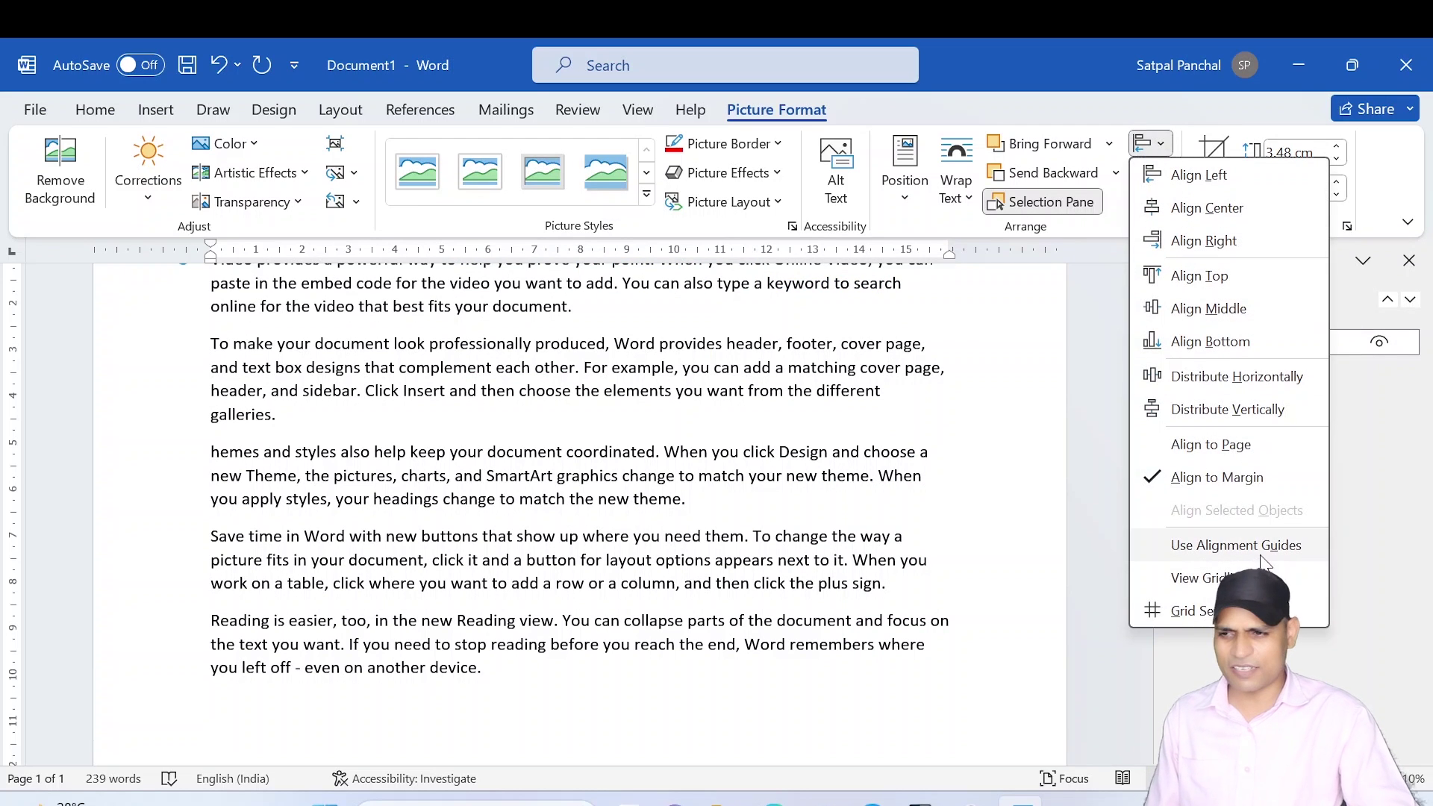
left_click(1095, 237)
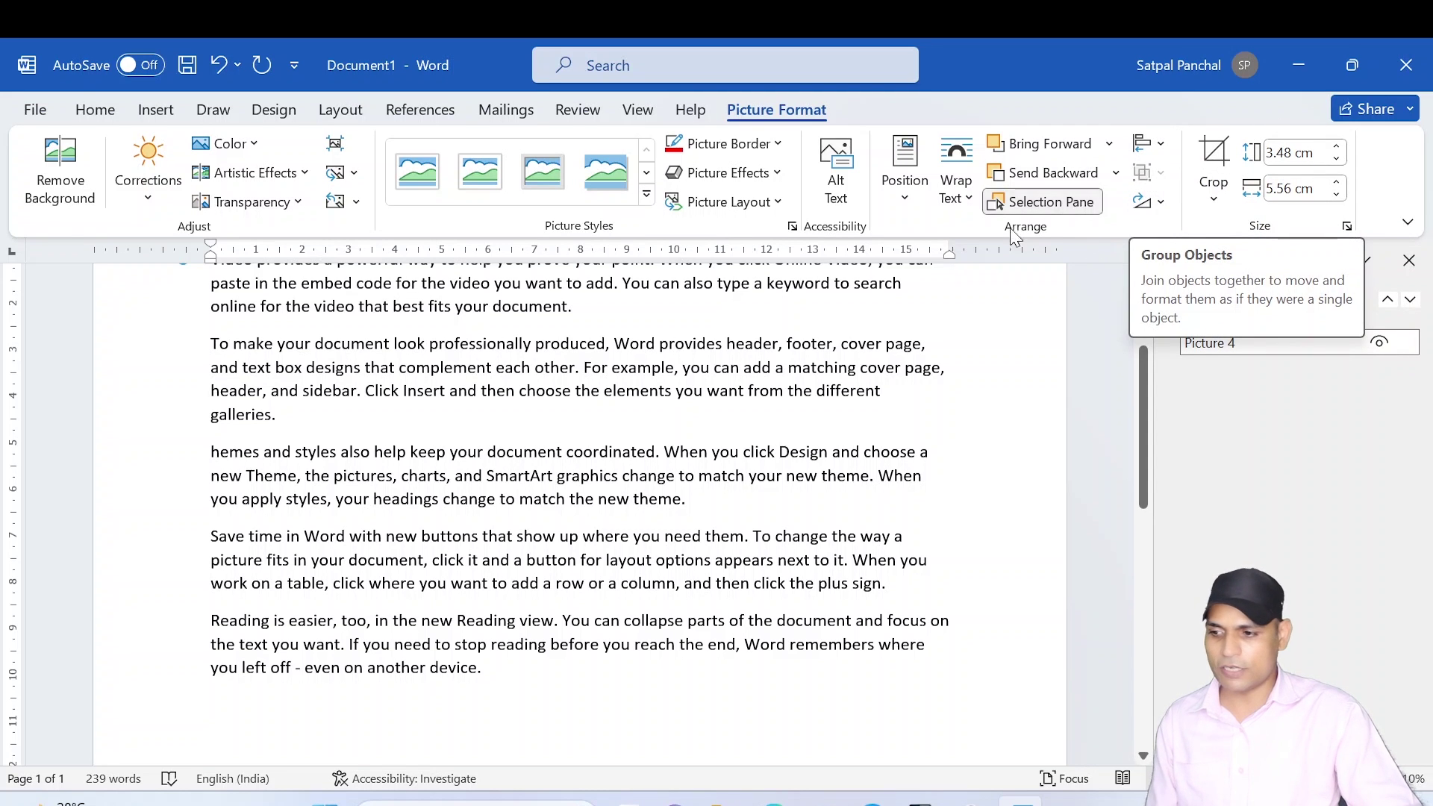
Move the beach picture up and slightly right from the page bottom into the blank area below the text
left_click(776, 501)
scroll(776, 501, "up", 3)
scroll(776, 501, "down", 3)
scroll(675, 506, "down", 8)
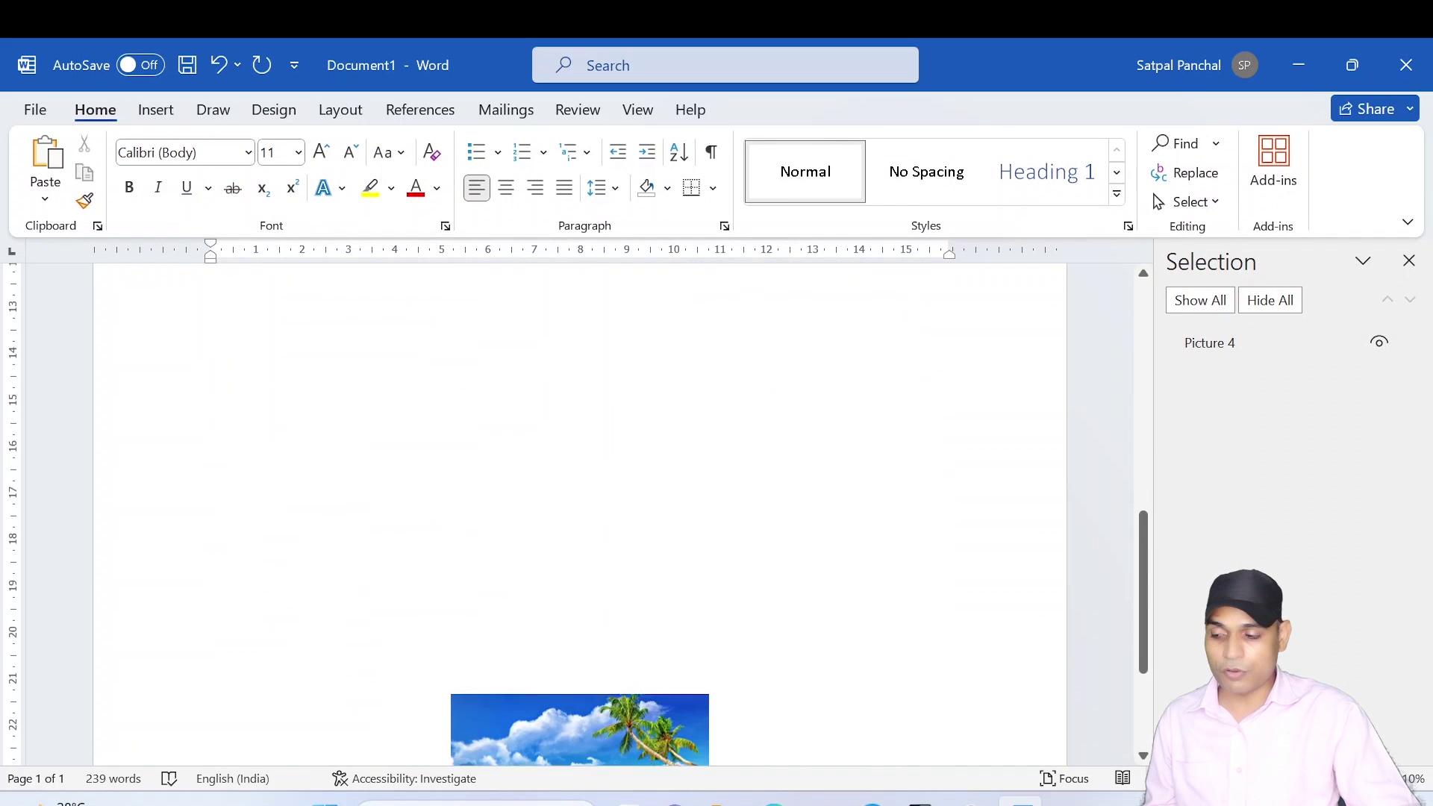
left_click_drag(675, 506, 762, 414)
scroll(762, 414, "up", 4)
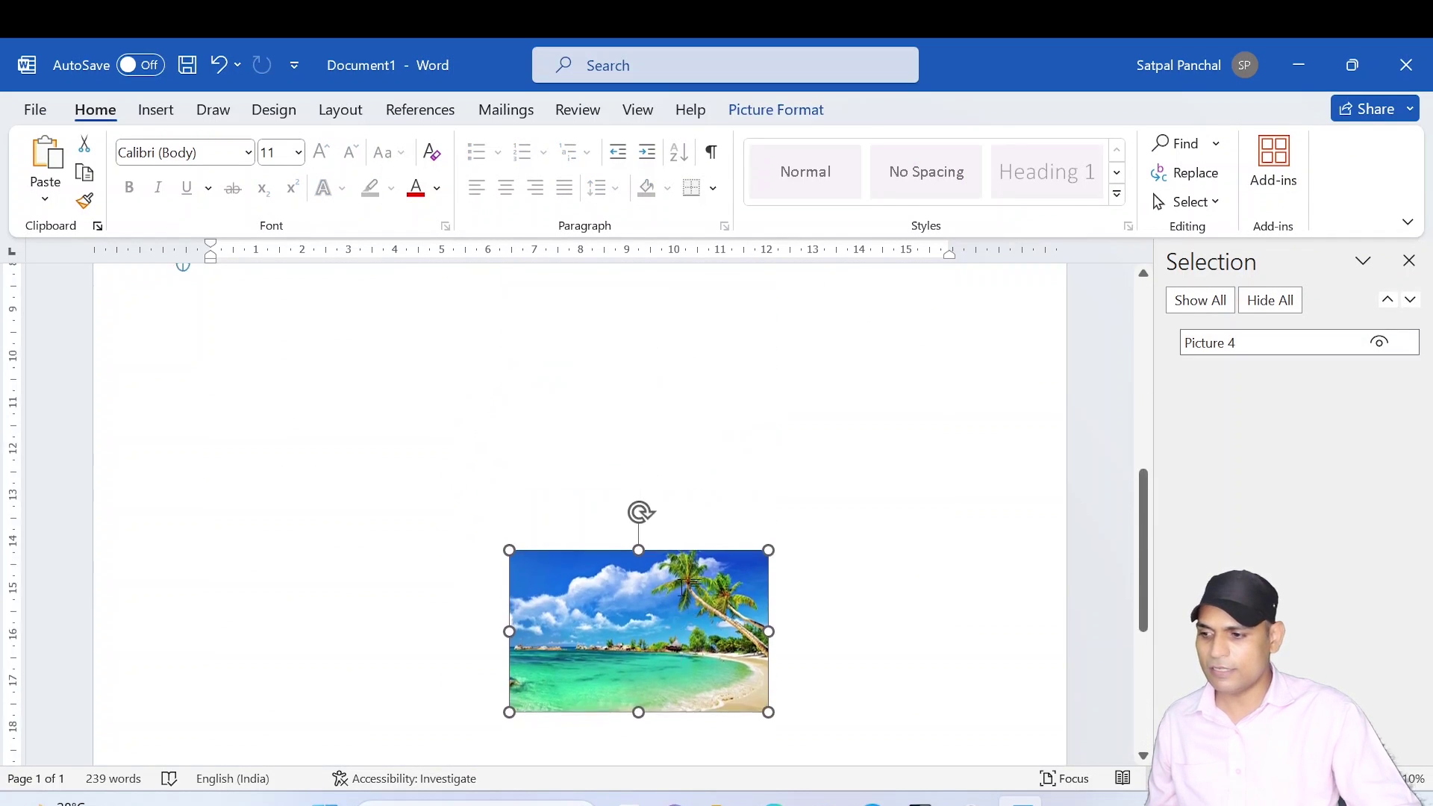
Move the beach picture up from the blank area into the text, between the themes and Save time paragraphs
left_click(698, 672)
left_click(698, 758)
left_click_drag(698, 758, 544, 289)
scroll(545, 289, "up", 3)
left_click_drag(549, 506, 548, 445)
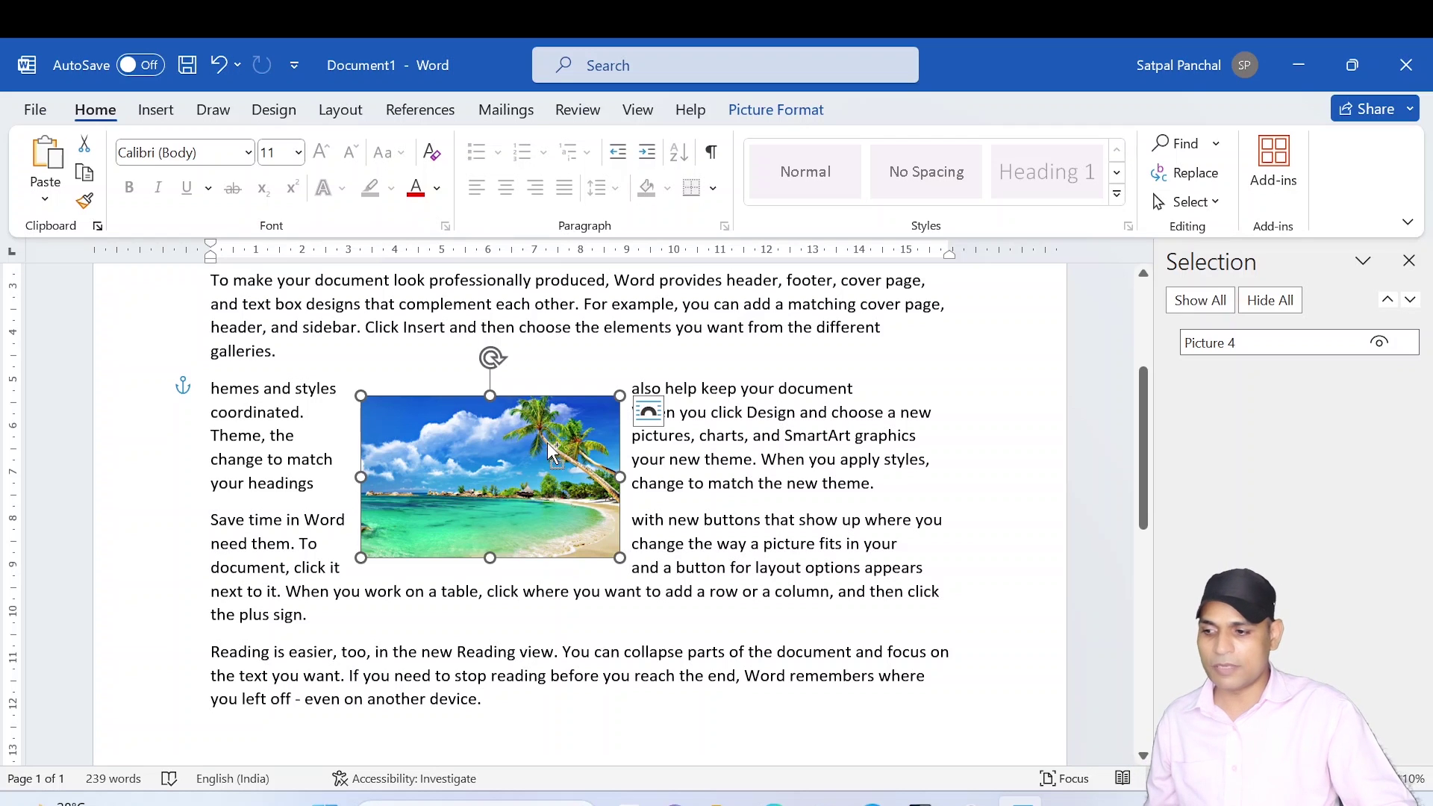
Paste two copies of the beach picture and arrange all three pictures in an overlapping diagonal cascade
key("ctrl+v")
key("ctrl+v")
left_click_drag(601, 485, 854, 474)
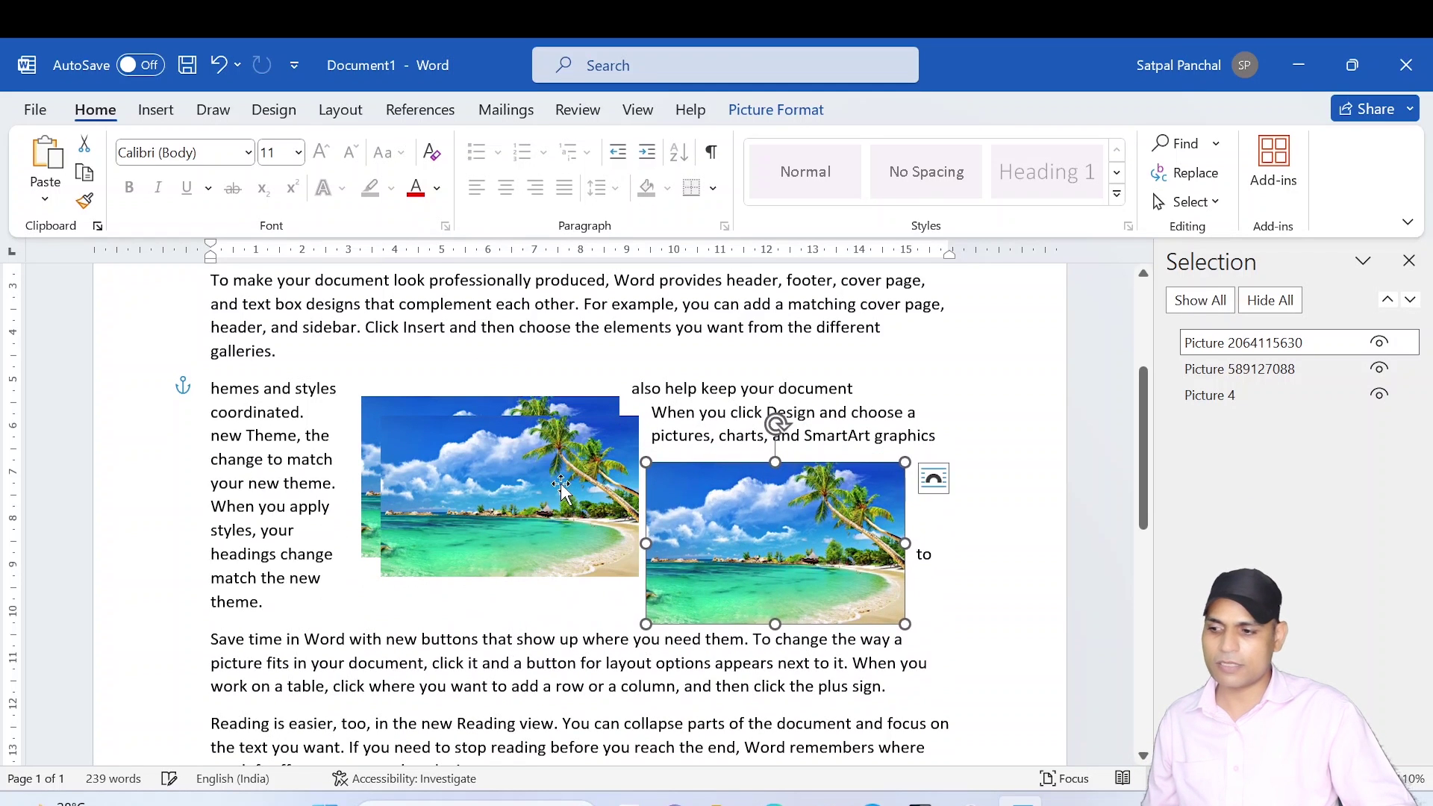
left_click_drag(562, 486, 633, 534)
left_click_drag(727, 577, 727, 616)
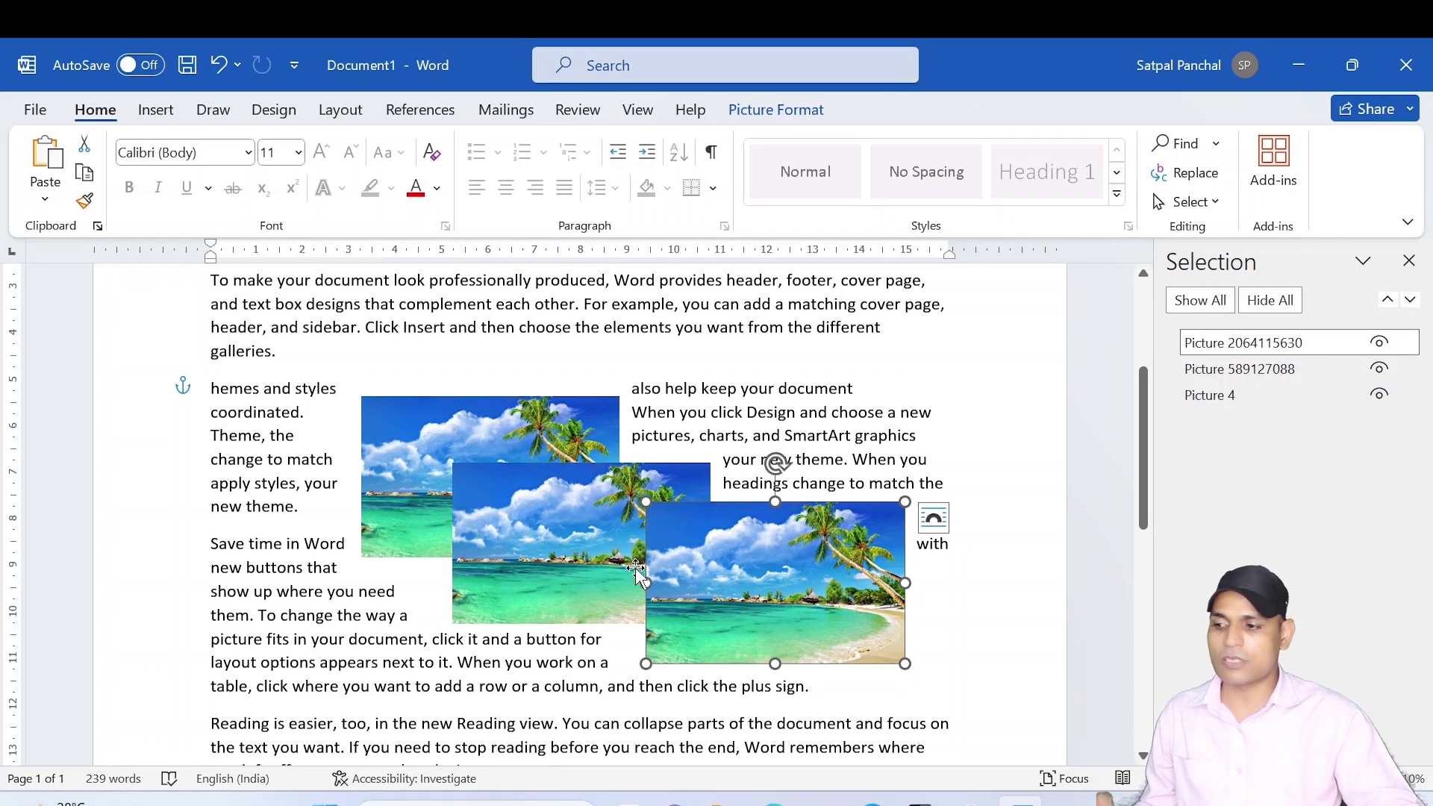
left_click(560, 531, "ctrl")
left_click(491, 428, "ctrl")
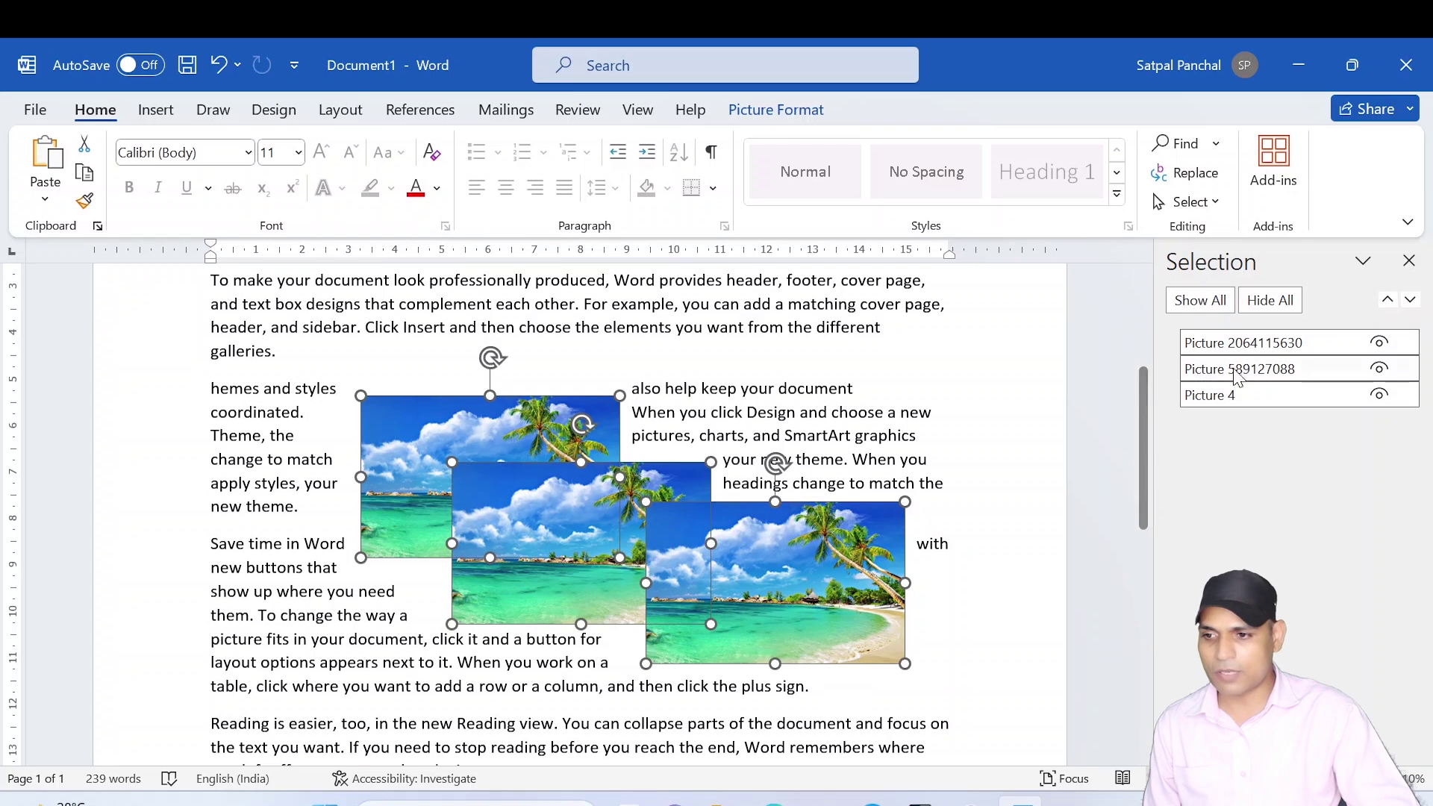
left_click(761, 112)
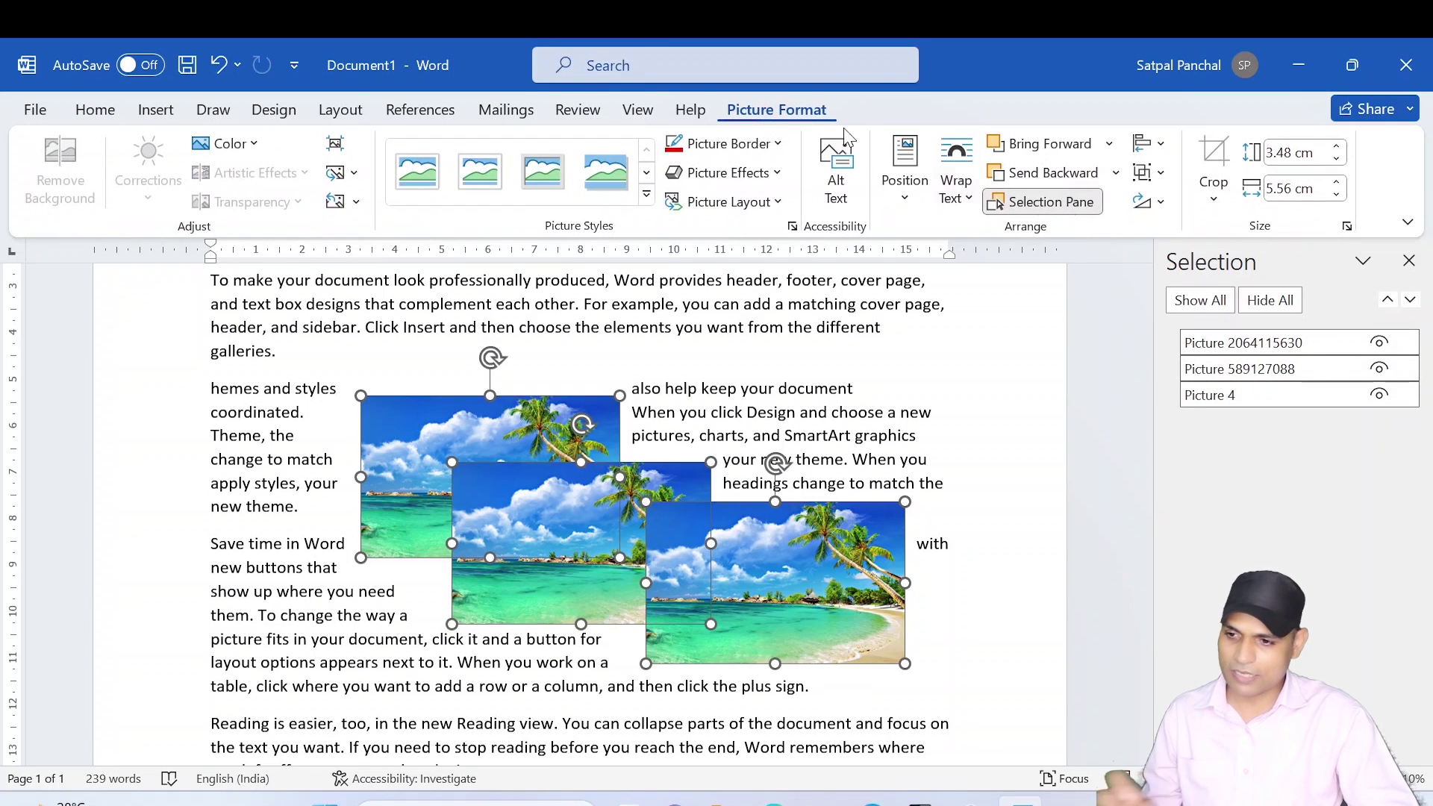
key("Escape")
left_click(1159, 174)
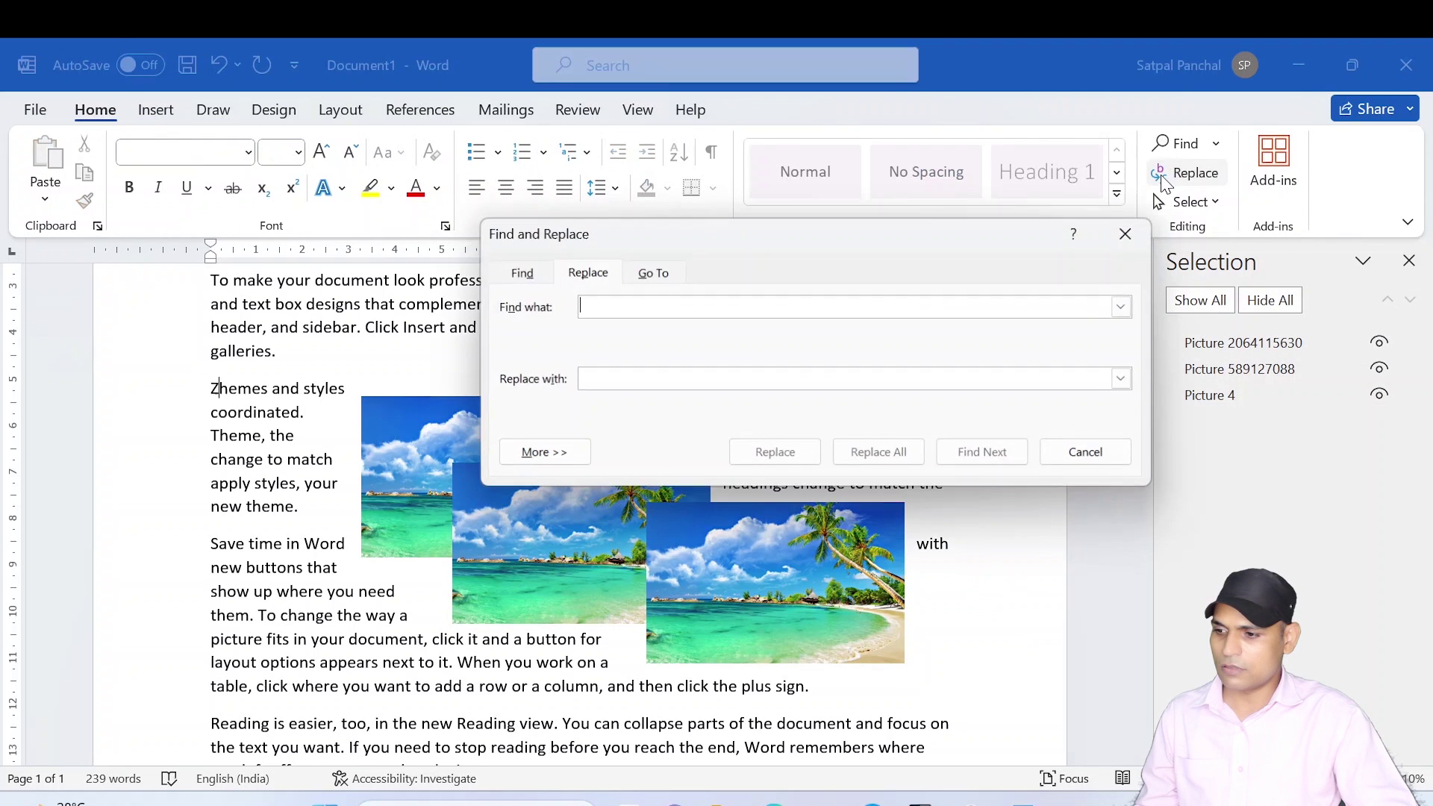
left_click(1129, 235)
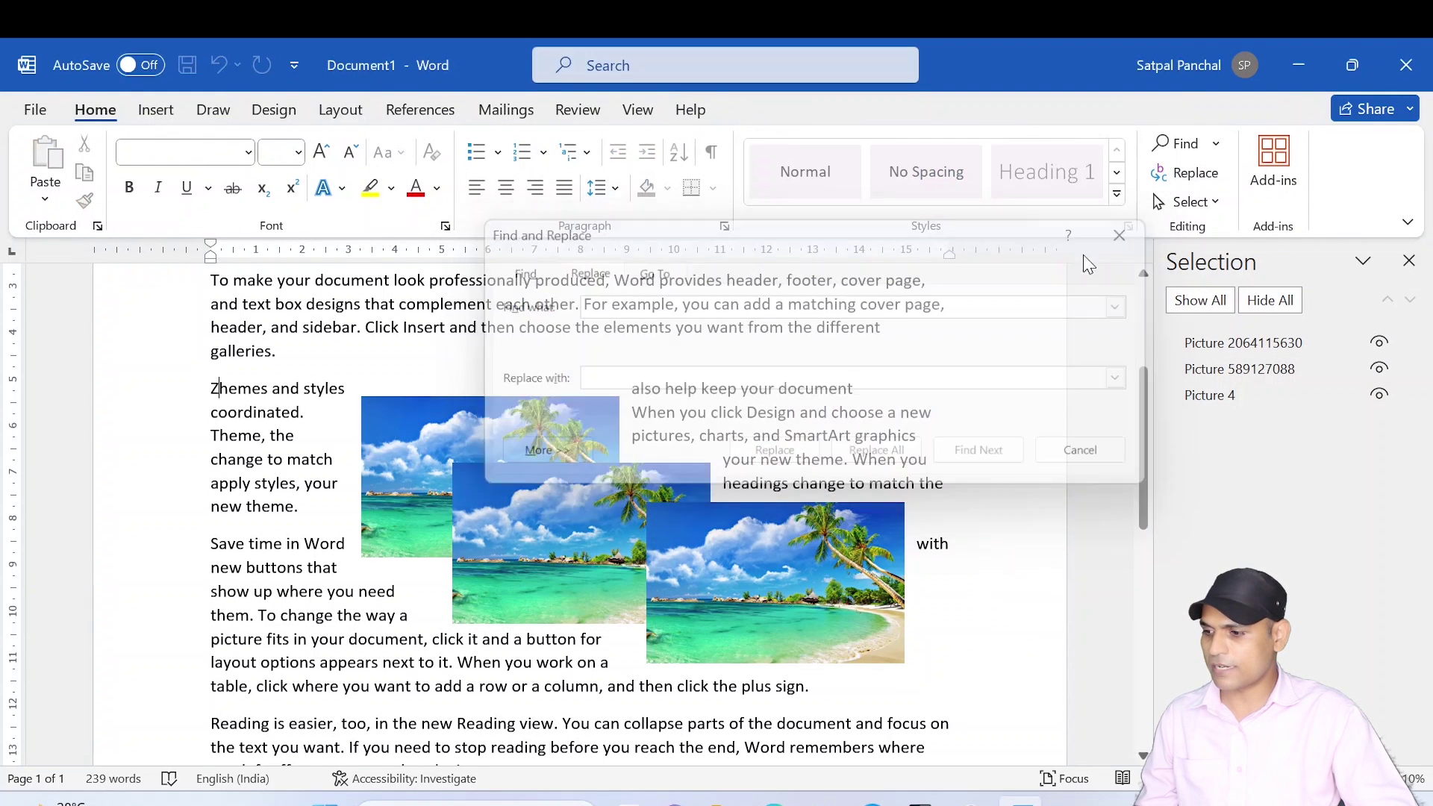
Select all three beach pictures, combine them into one group, and deselect it
left_click(788, 534)
left_click(450, 485, "shift")
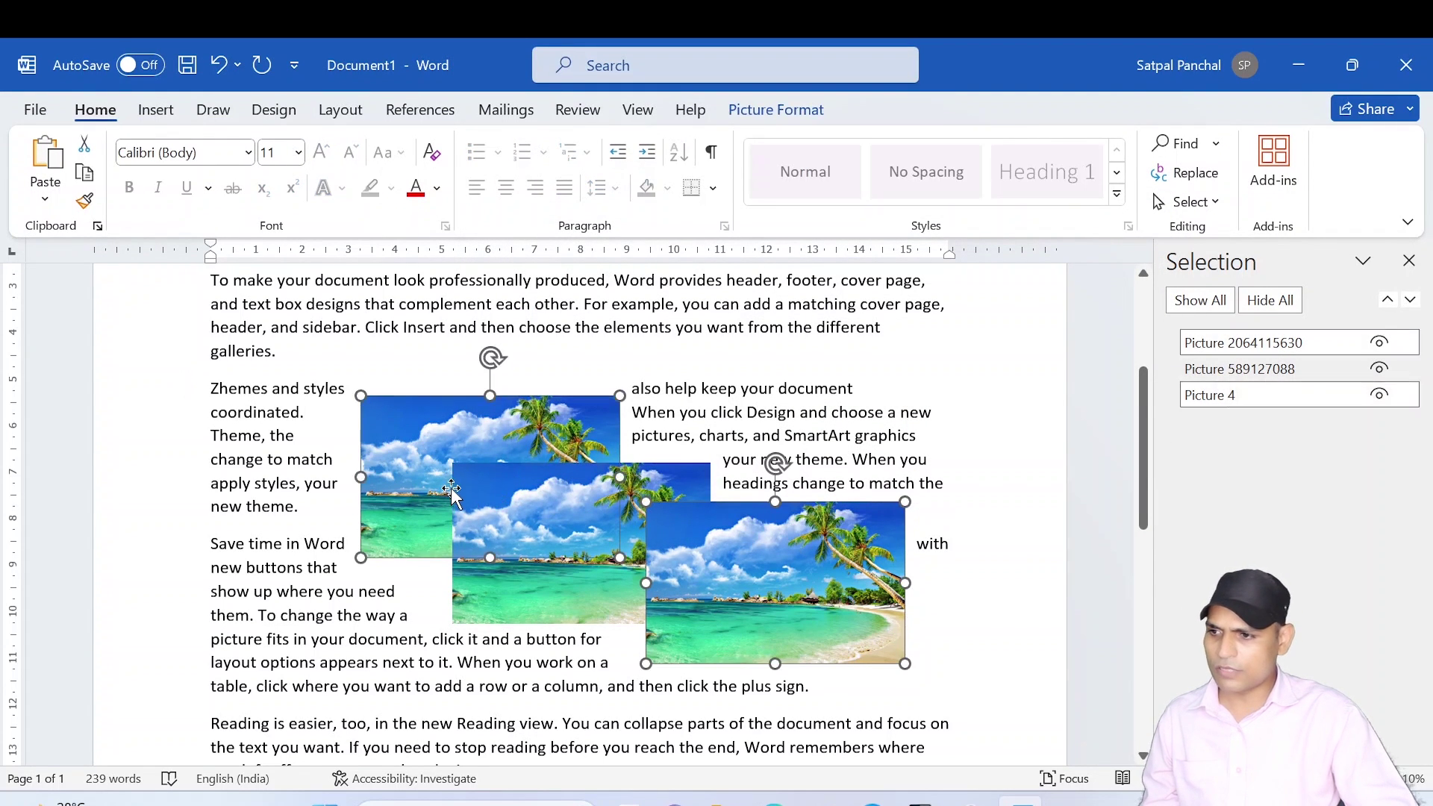
left_click(526, 597, "shift")
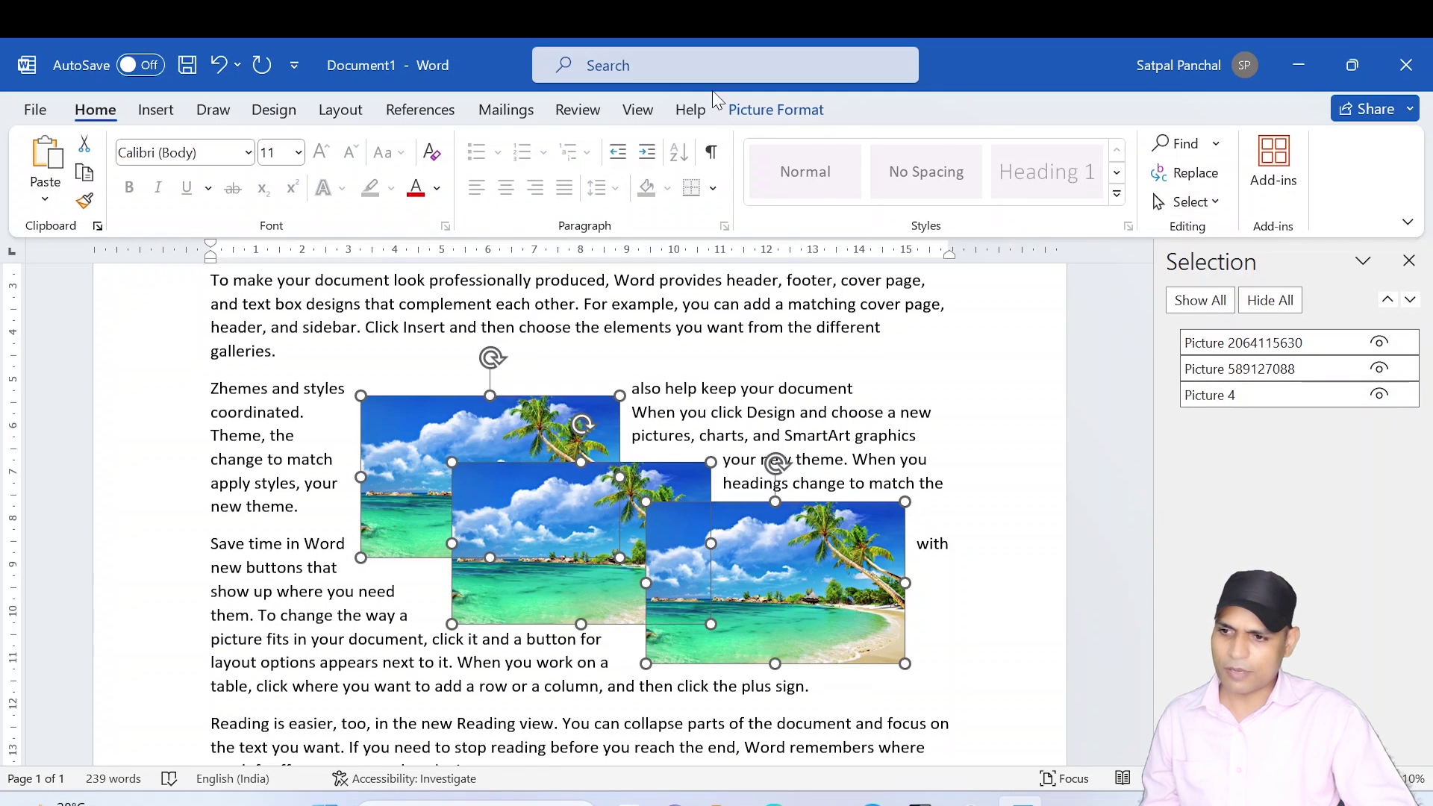
left_click(776, 110)
left_click(1163, 178)
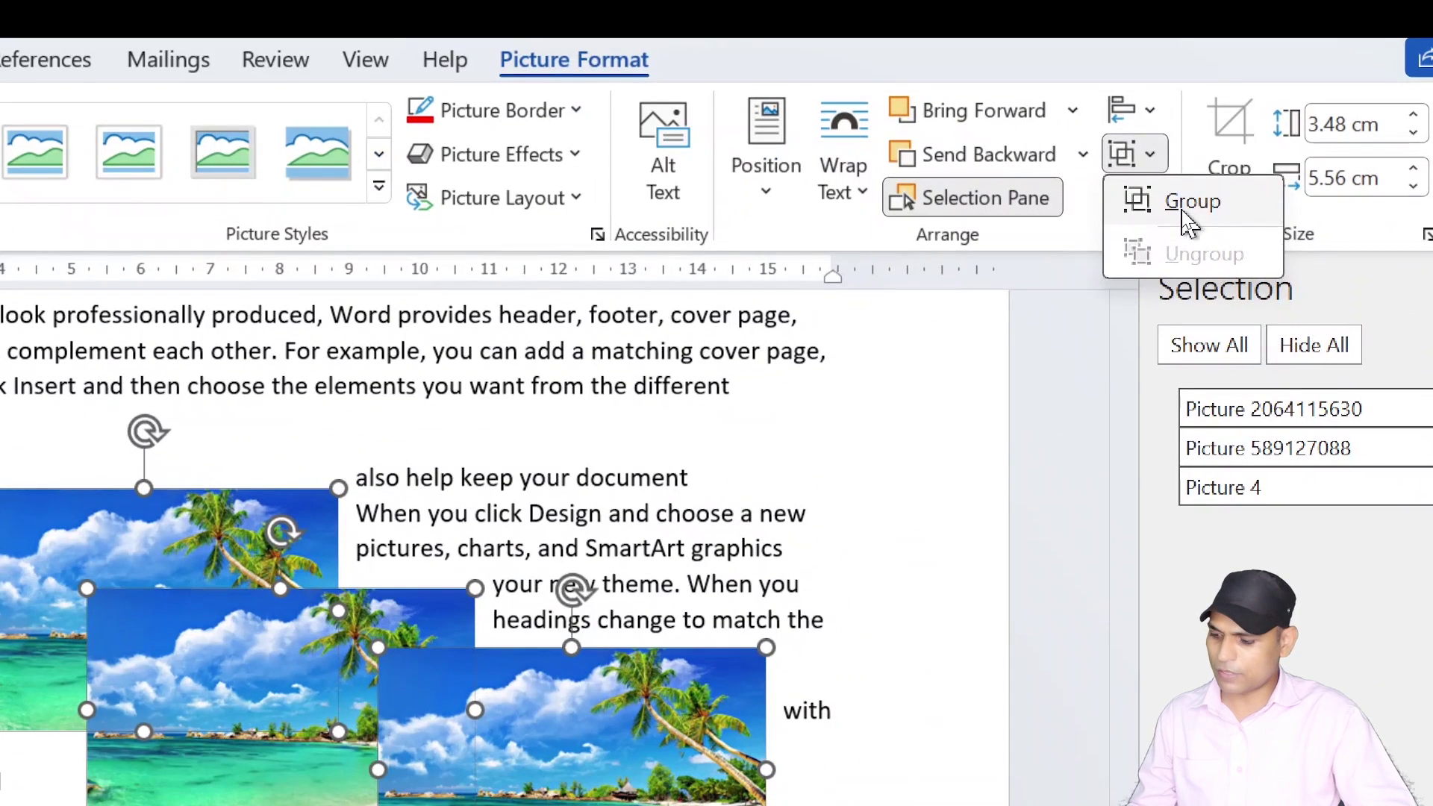
left_click(1185, 217)
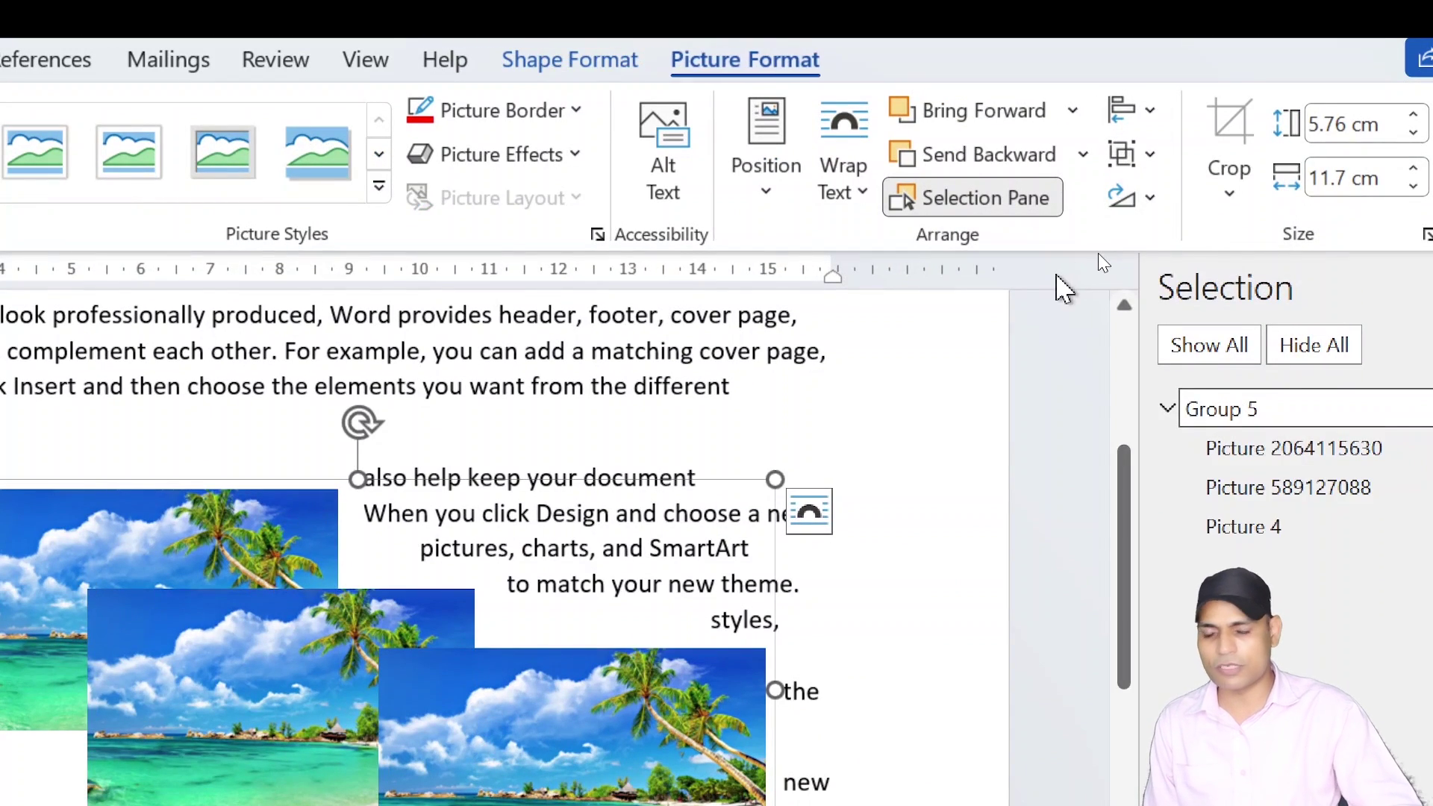
left_click(760, 327)
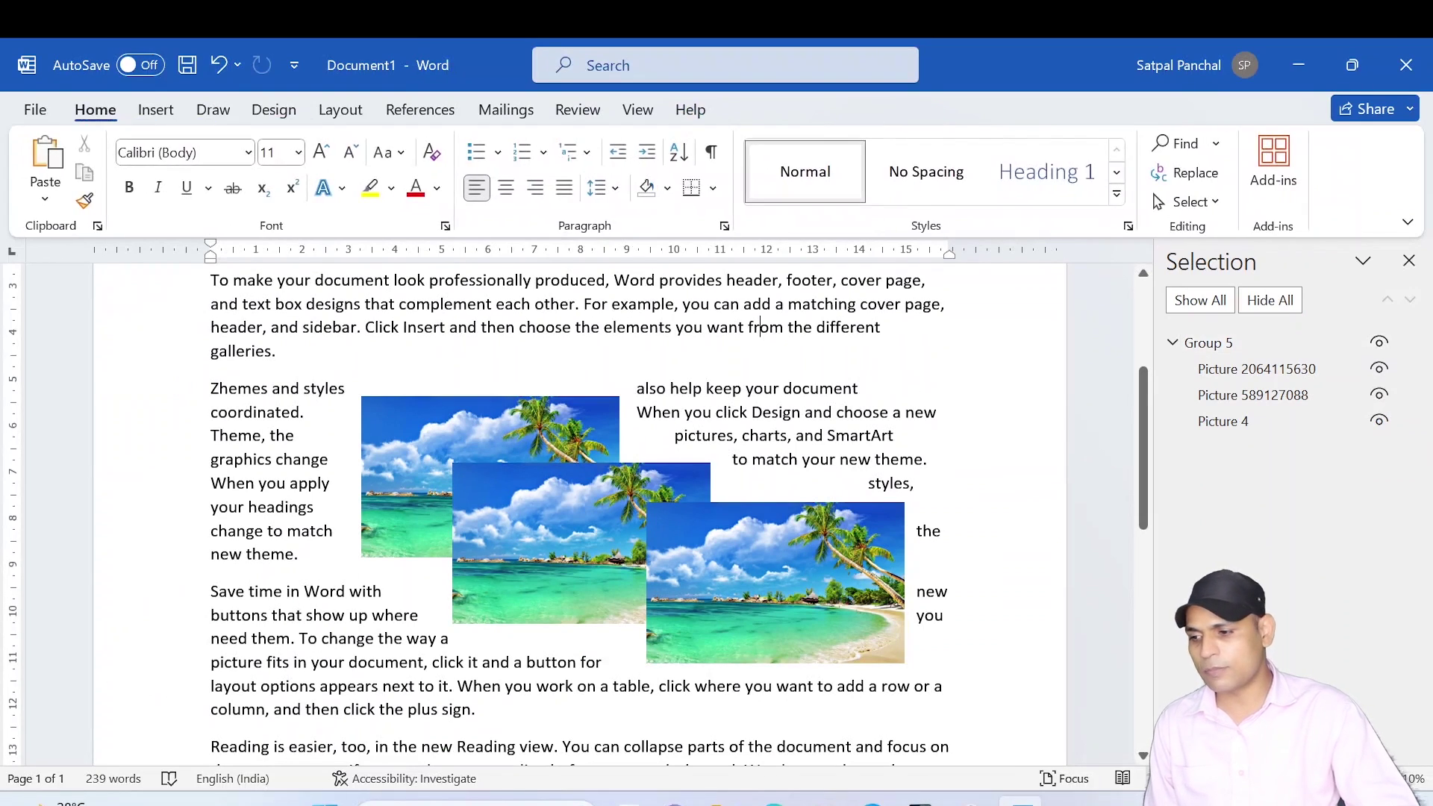
Move the picture group slightly up in the text and ungroup it into three separate pictures
left_click_drag(632, 489, 617, 437)
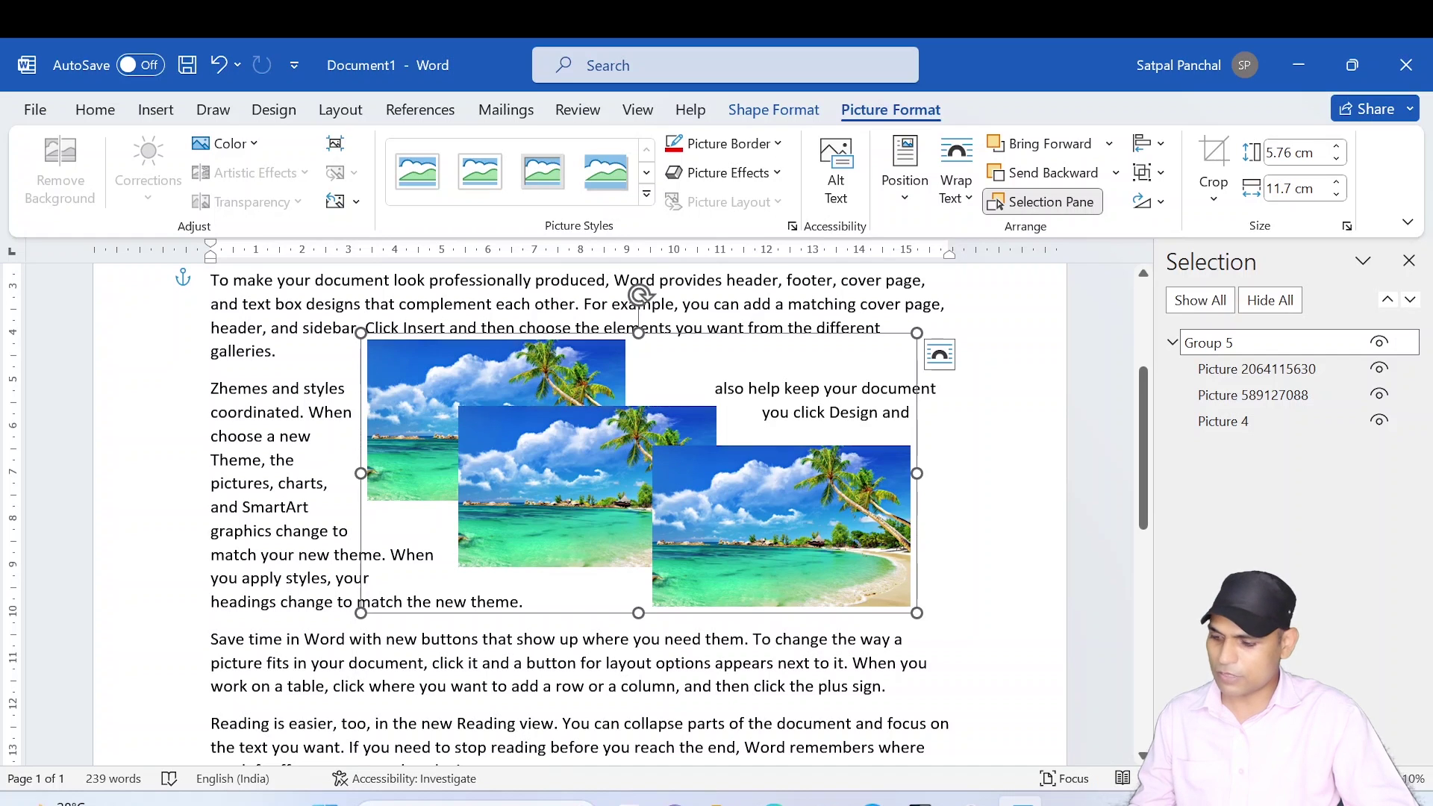
left_click(1148, 173)
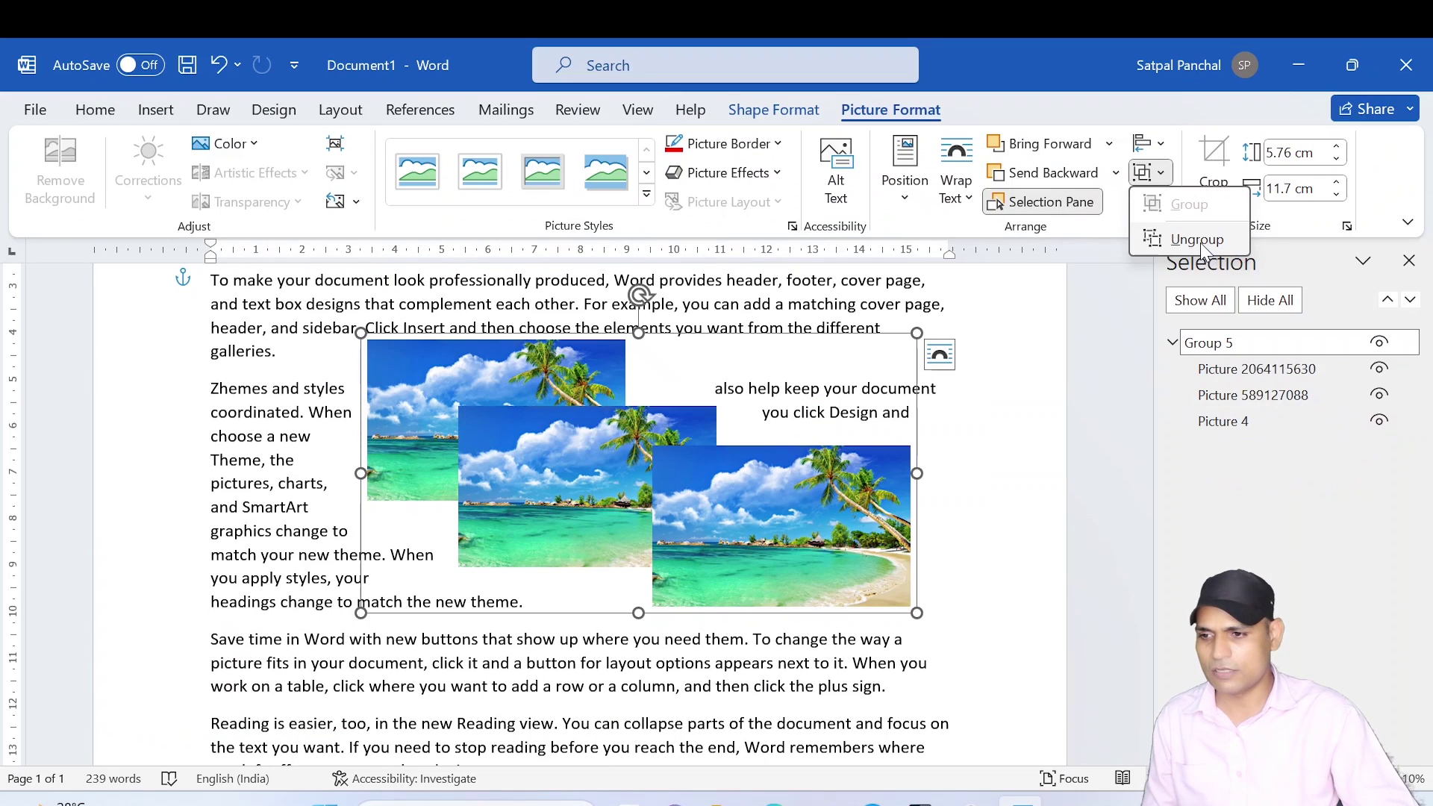
left_click(1195, 238)
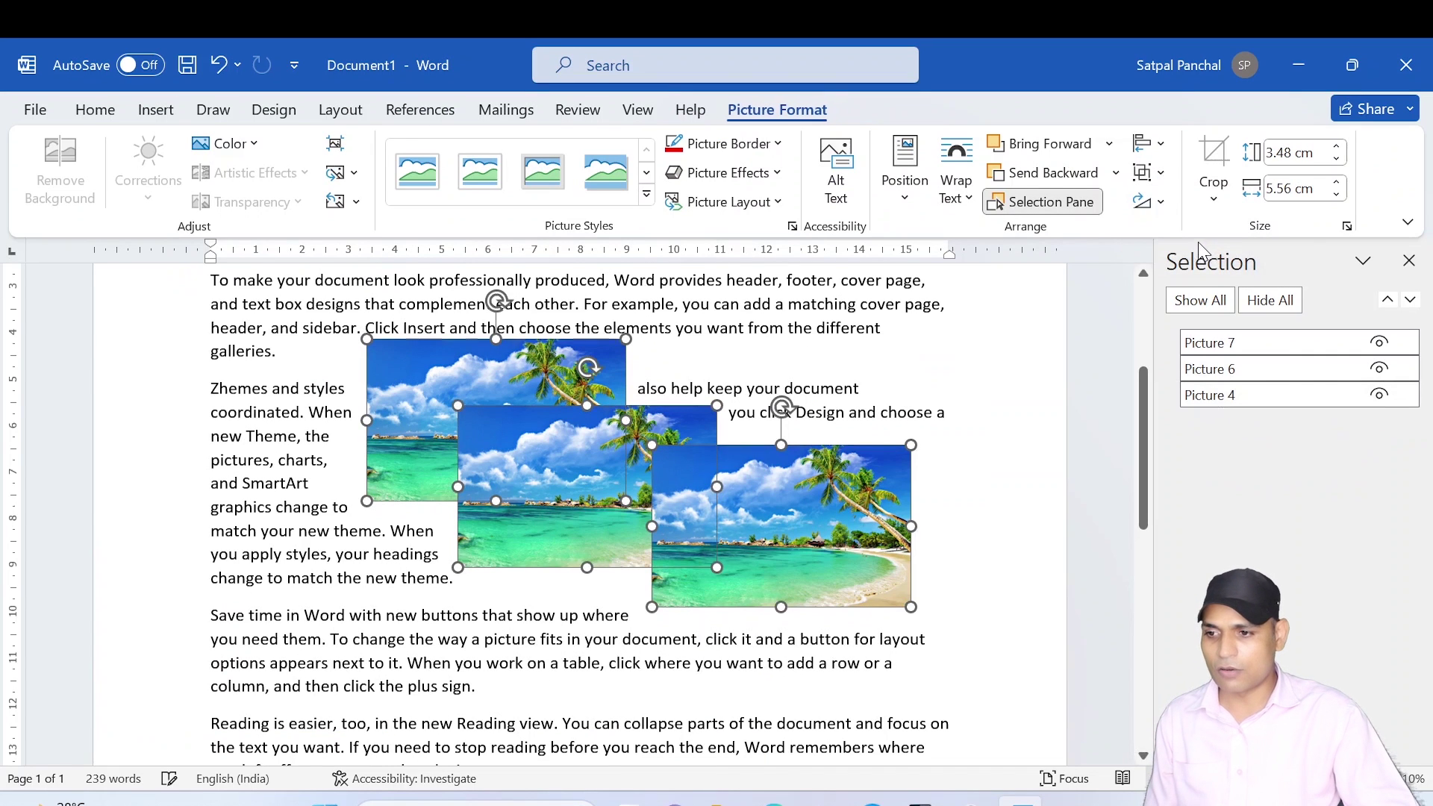
Preview a horizontal flip on the three selected pictures, and shift them together slightly to the left
left_click(1161, 205)
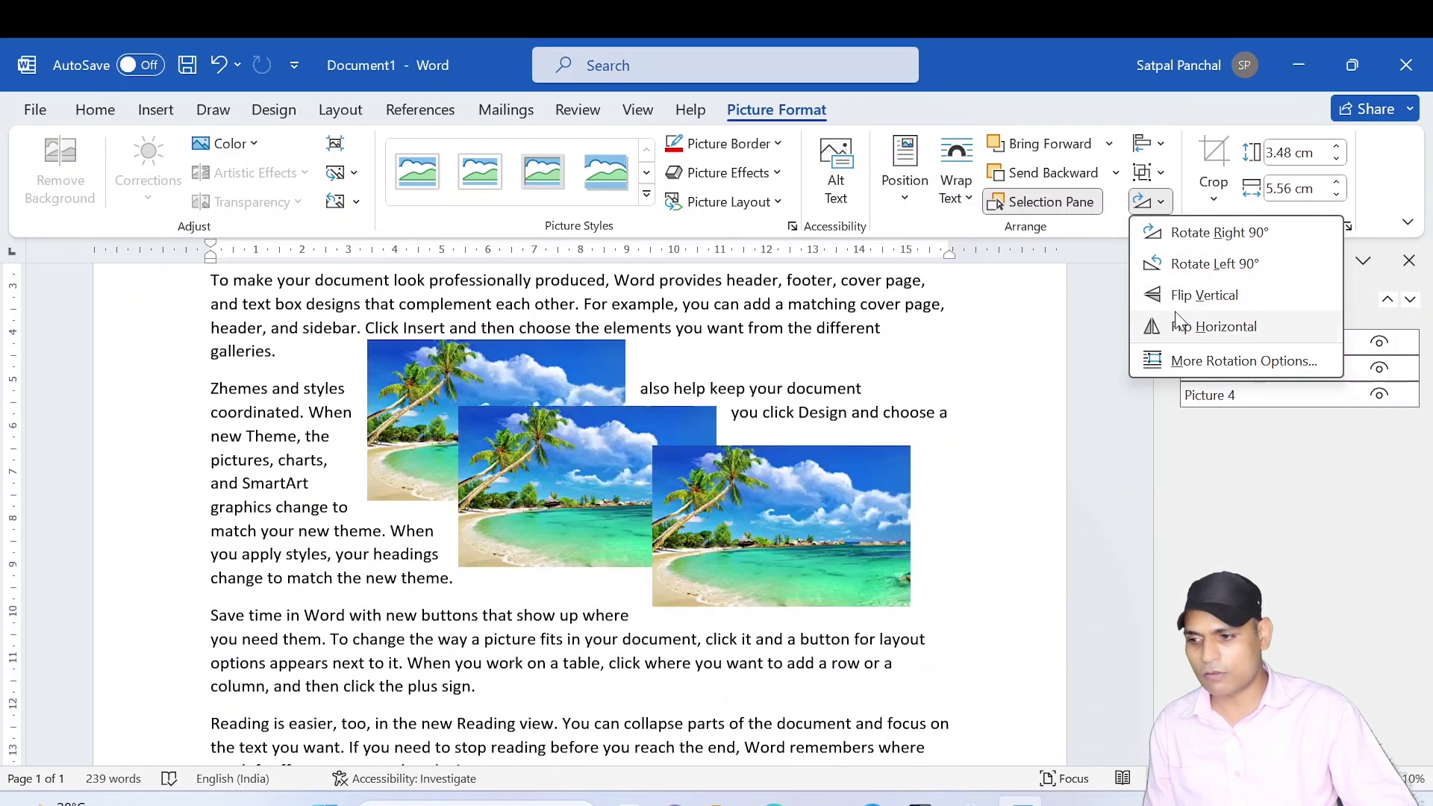
left_click(924, 351)
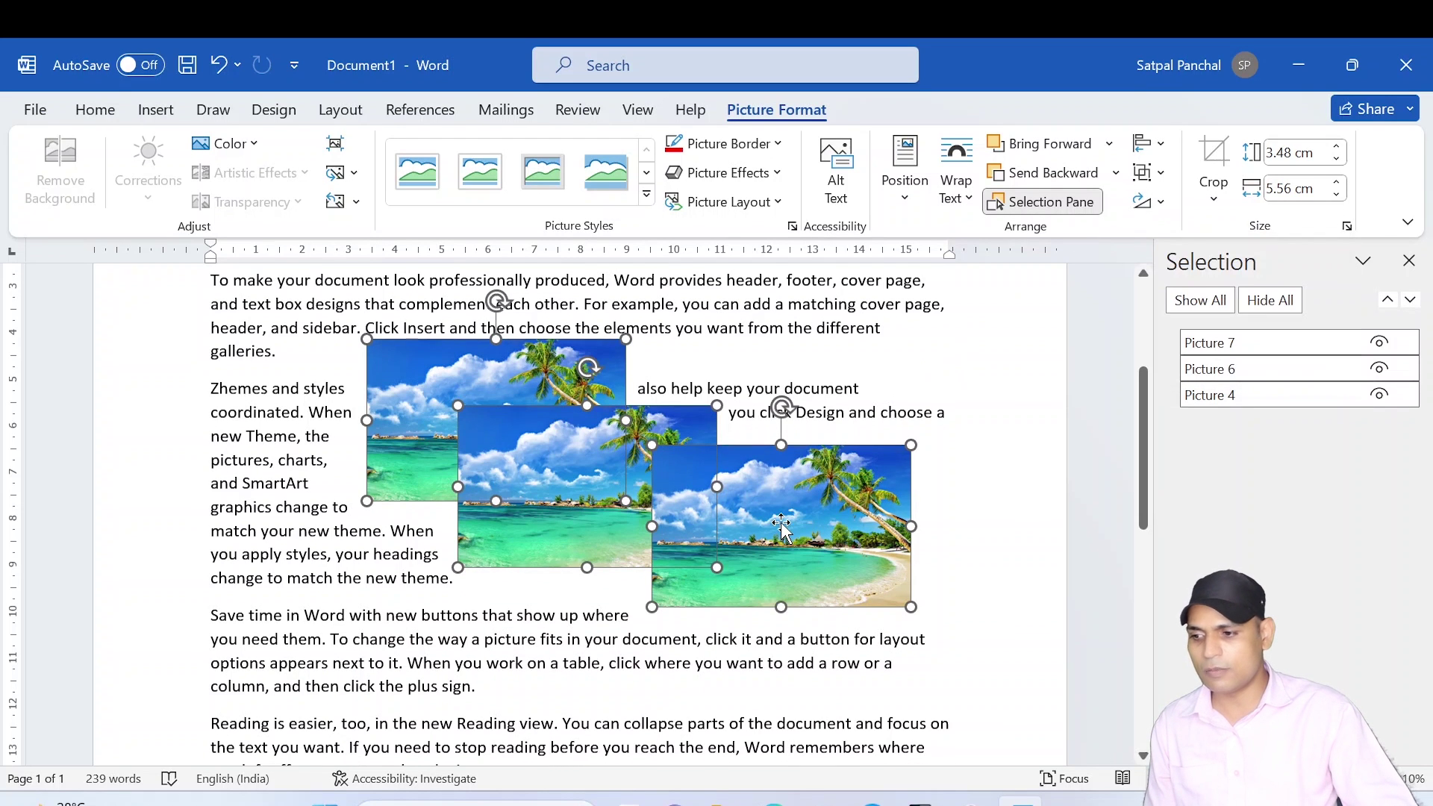
mouse_move(839, 523)
left_mouse_down()
mouse_move(903, 564)
mouse_move(821, 524)
left_mouse_up()
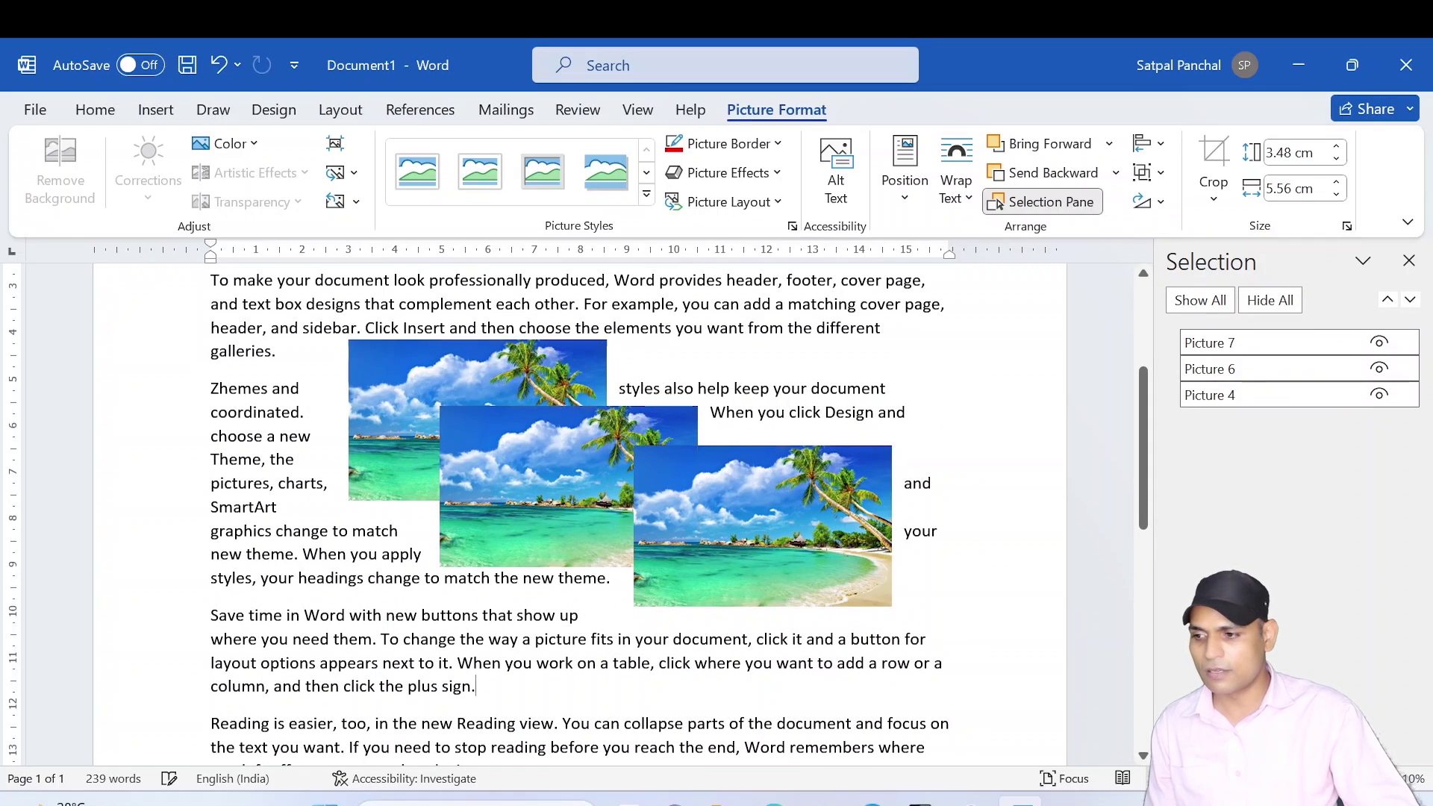
left_click(858, 639)
Separate the pictures, placing Picture 7 beside the first paragraph and the other two over the lower paragraphs
left_click(692, 558)
left_click_drag(691, 558, 567, 705)
left_click_drag(595, 605, 787, 698)
left_click(571, 414)
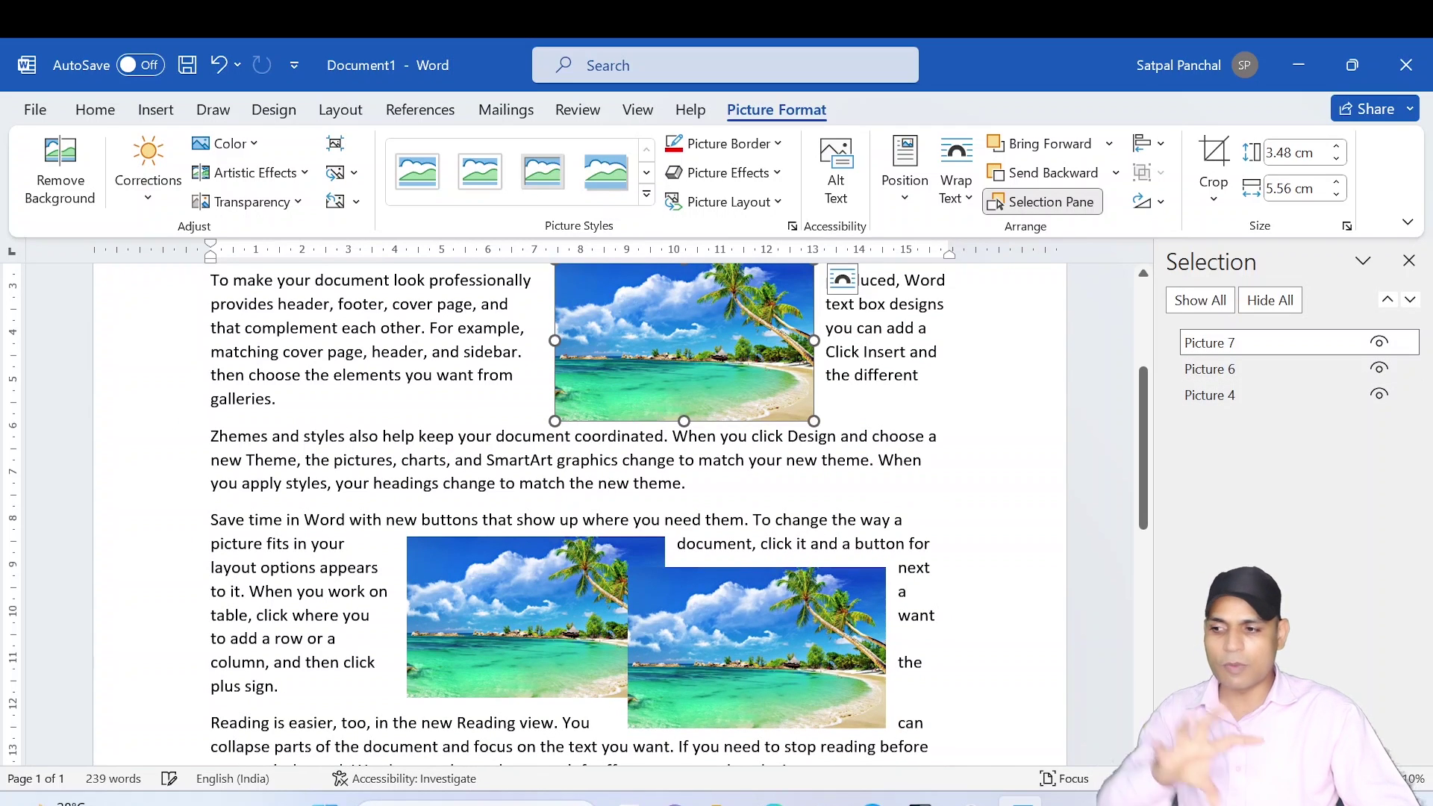
Enlarge Picture 7 to about 5.4 cm by 8.65 cm and move it slightly right and down
left_click_drag(556, 418, 413, 509)
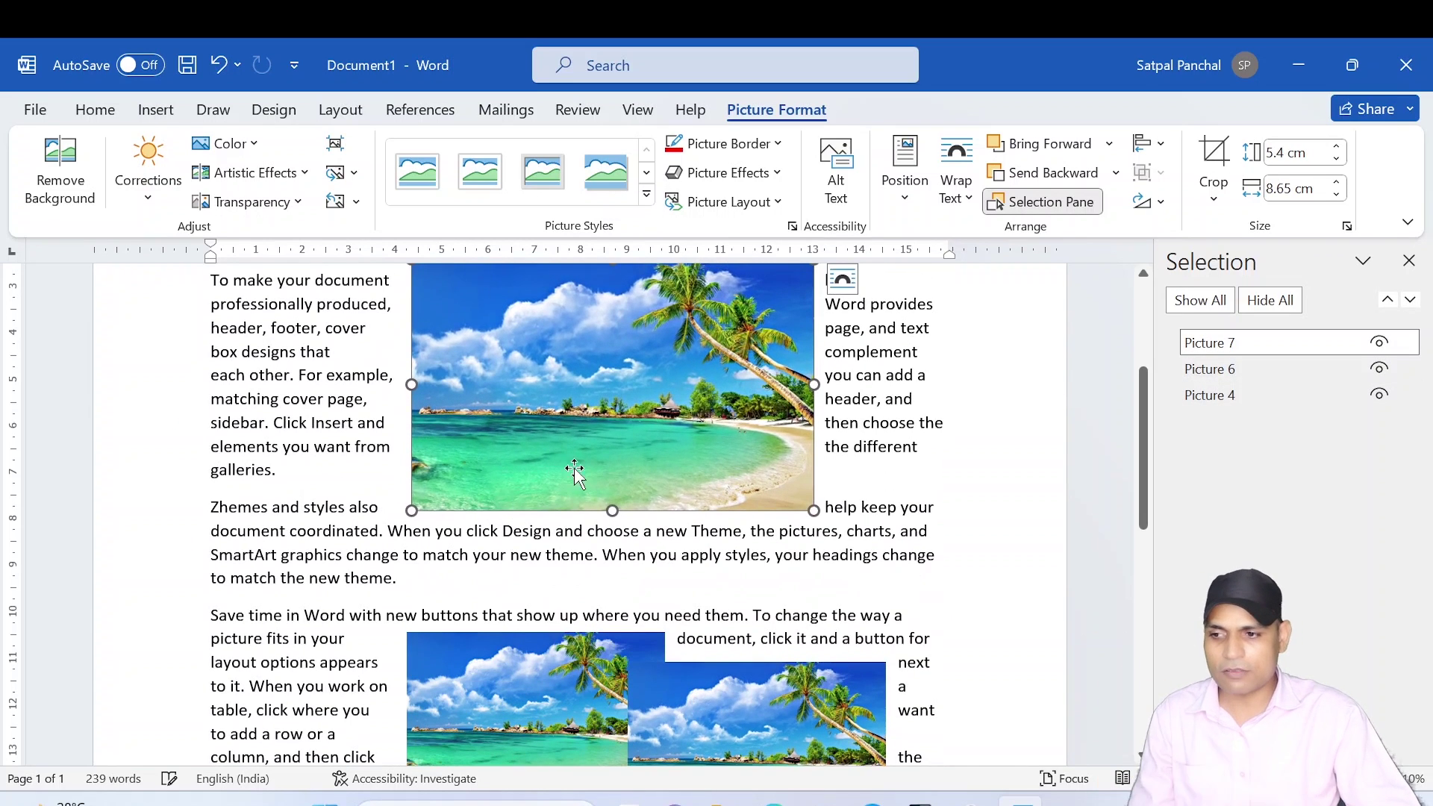
left_click_drag(683, 446, 712, 452)
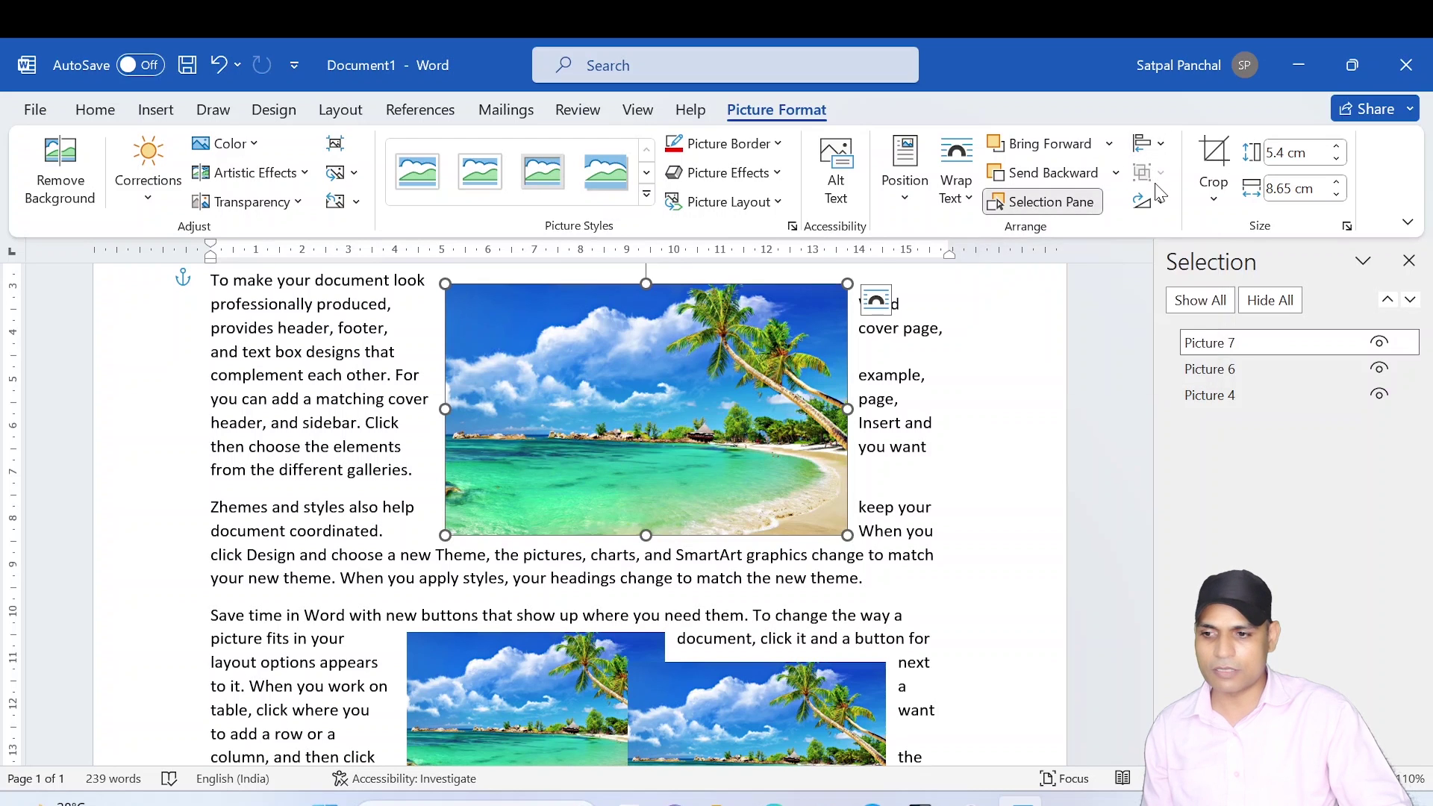
Preview the horizontal and vertical flips on Picture 7 without applying either
left_click(1149, 202)
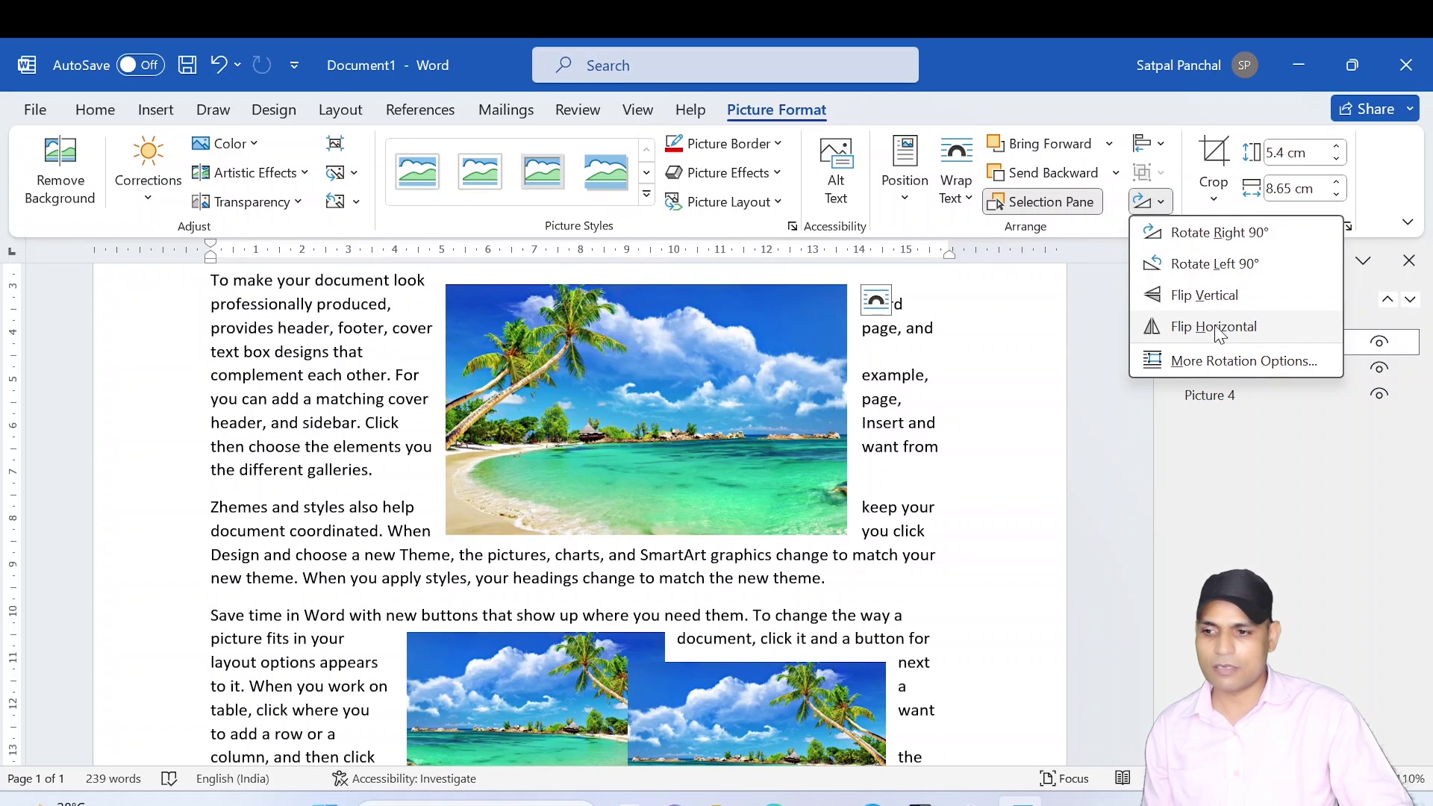
left_click(1183, 326)
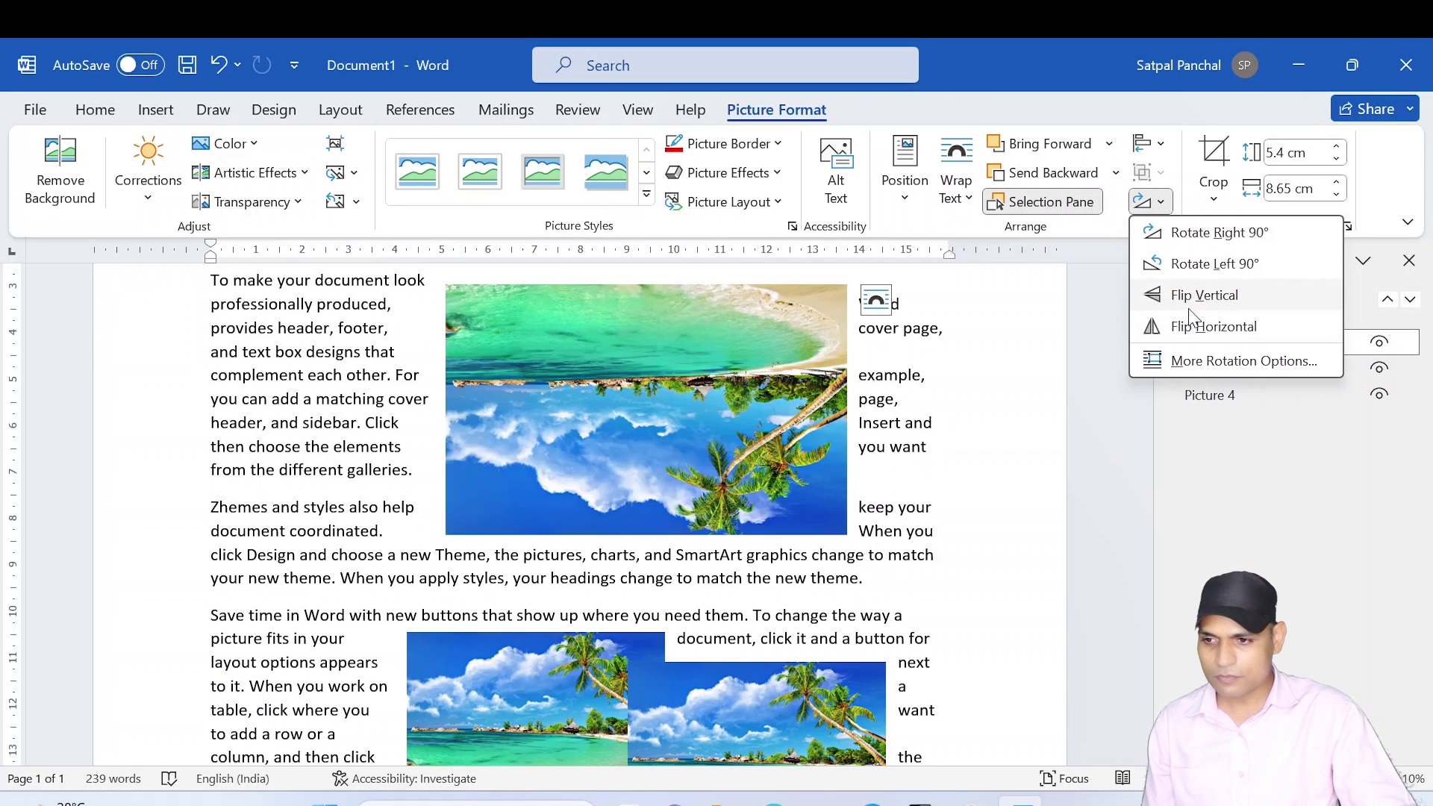
key("Escape")
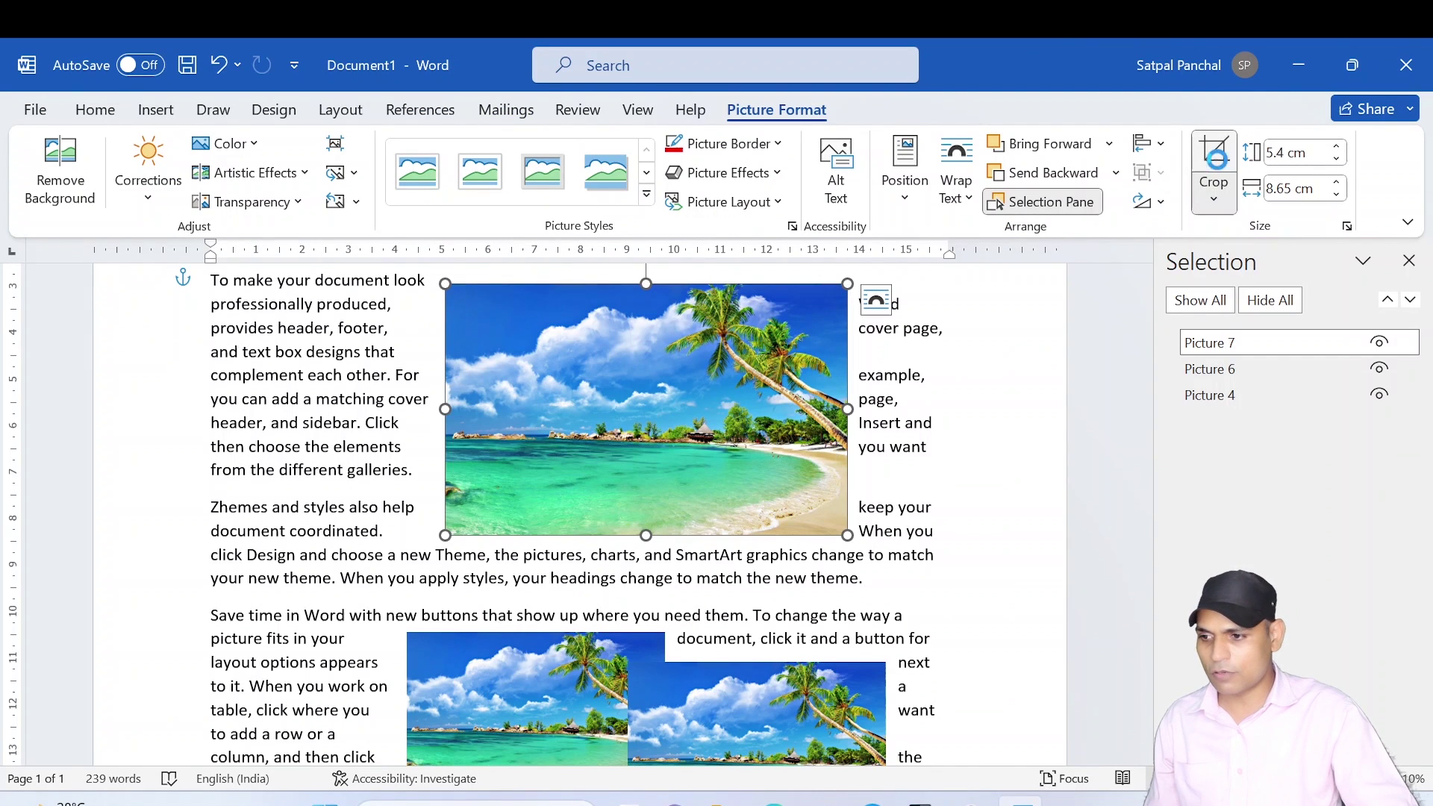
Crop Picture 7 to its upper-left area, about 3.92 by 5.63 cm, and enlarge it to about 5.47 by 7.84 cm
left_click(1103, 168)
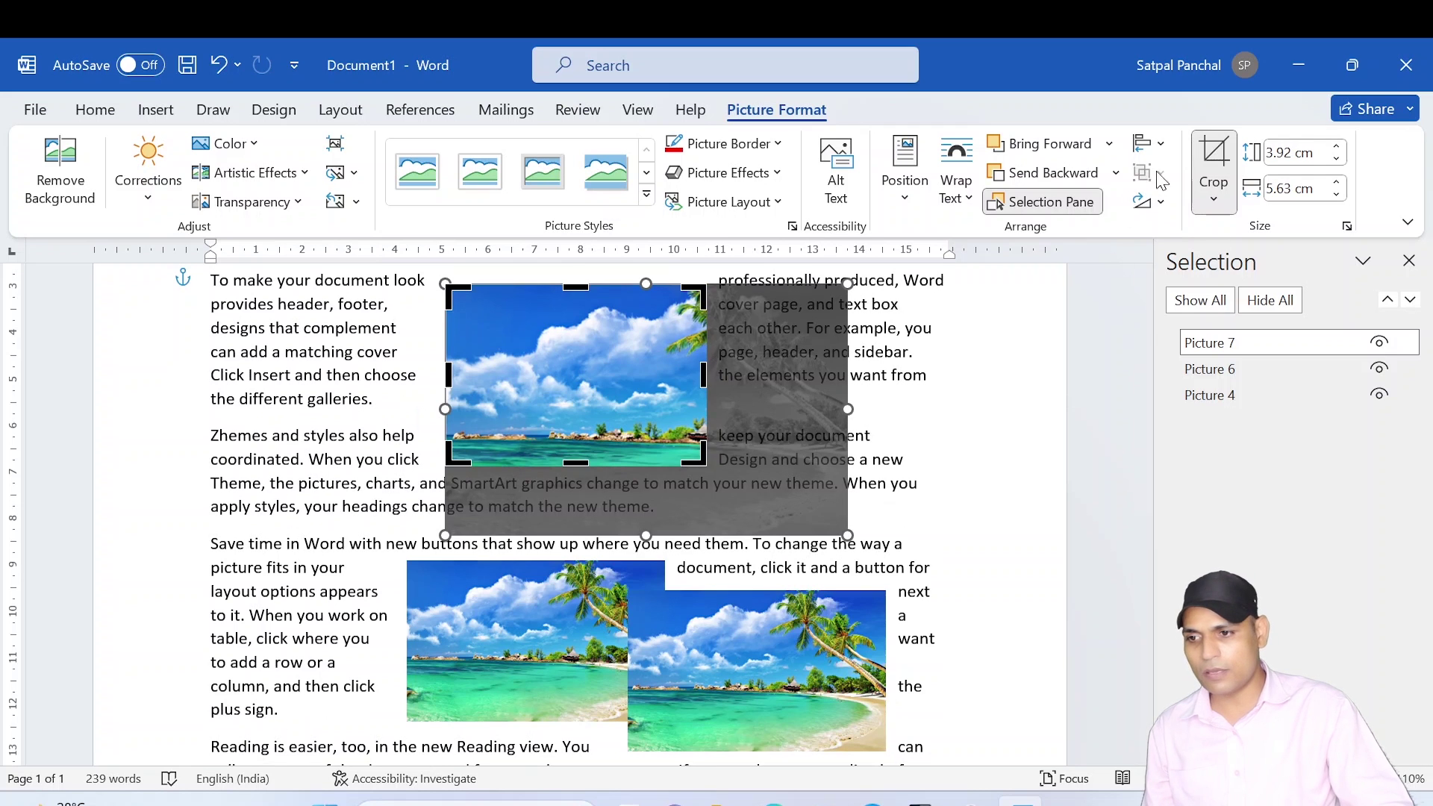
left_click(1219, 154)
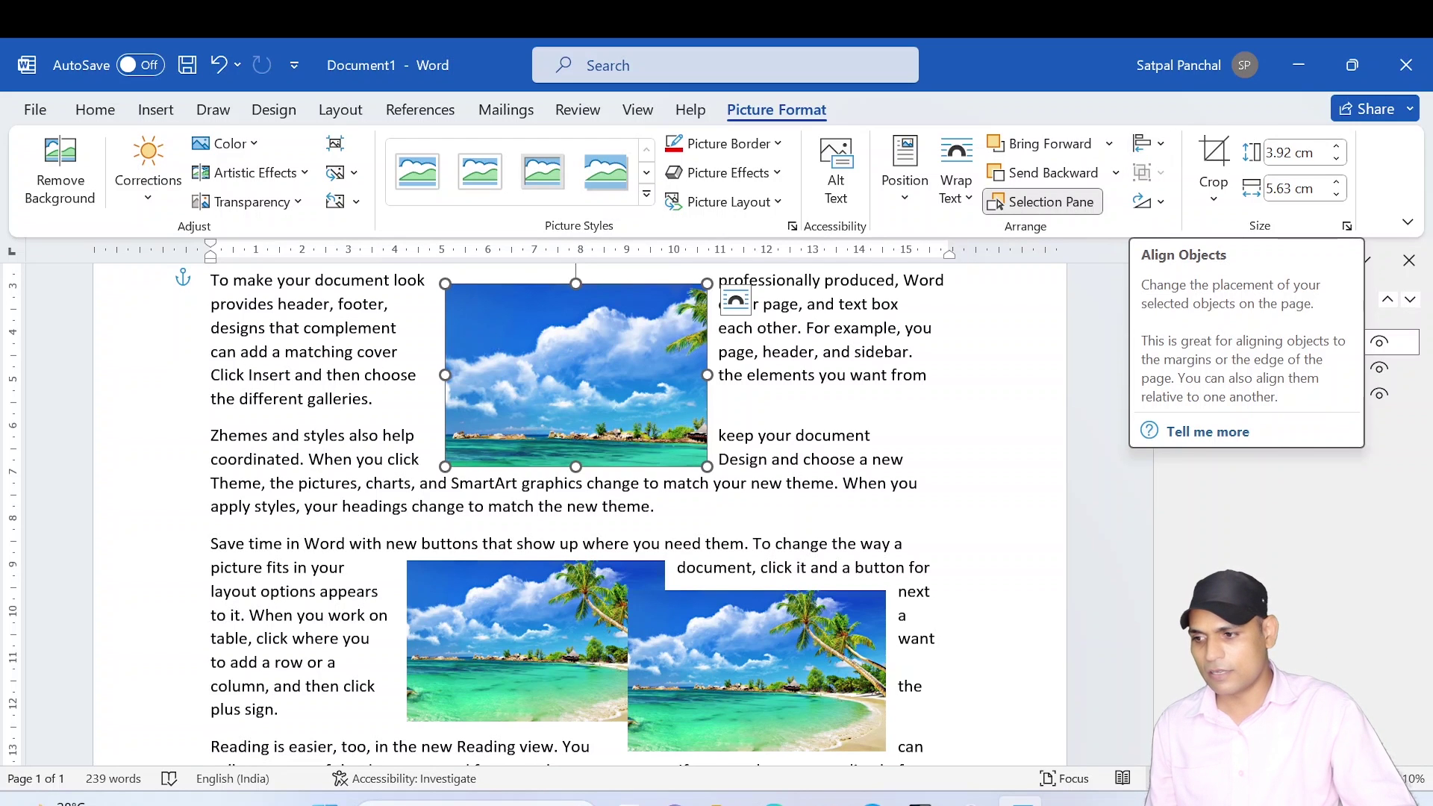
left_click_drag(707, 464, 798, 534)
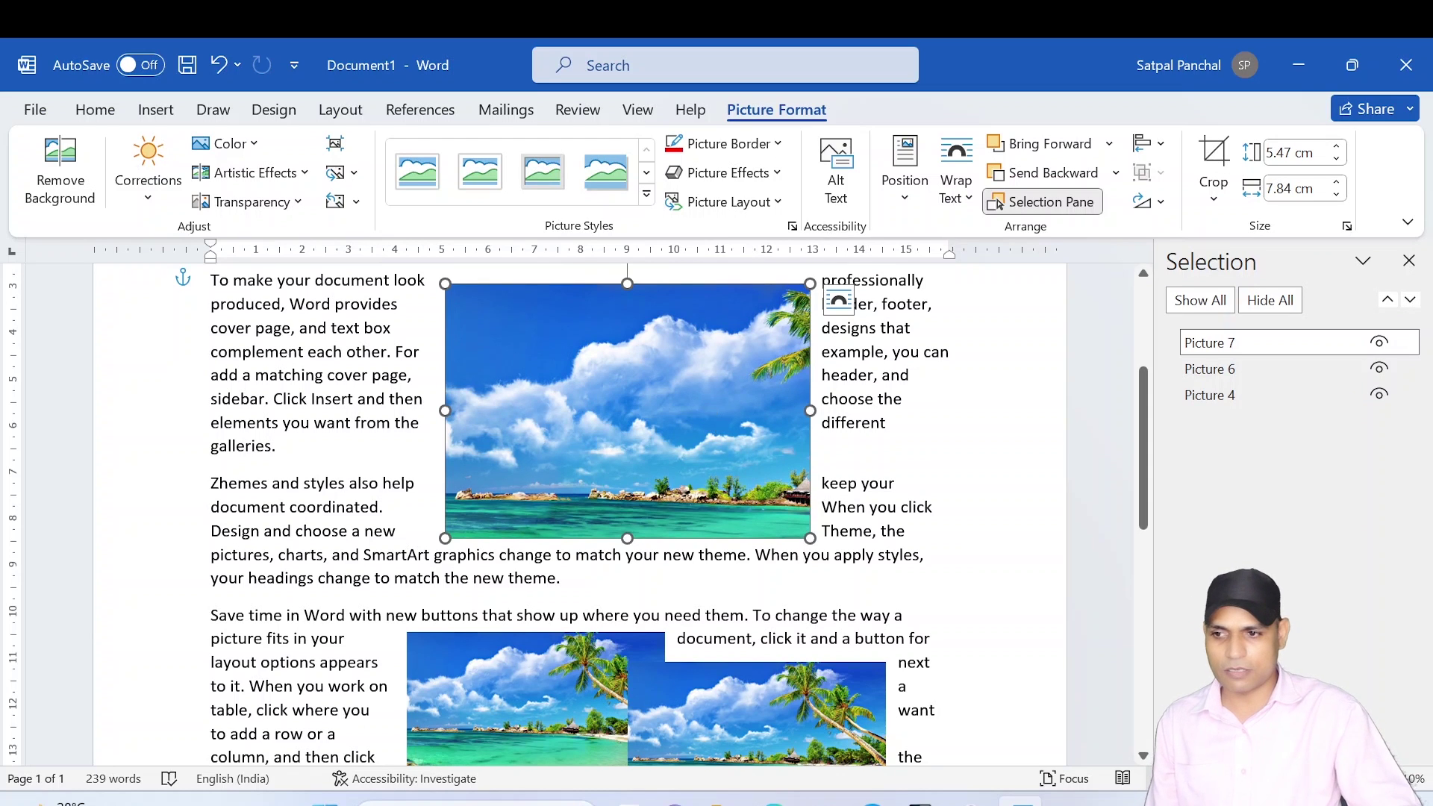
Set Picture 7's width to 4 cm and move it right and down between the first two paragraphs
double_click(1303, 158)
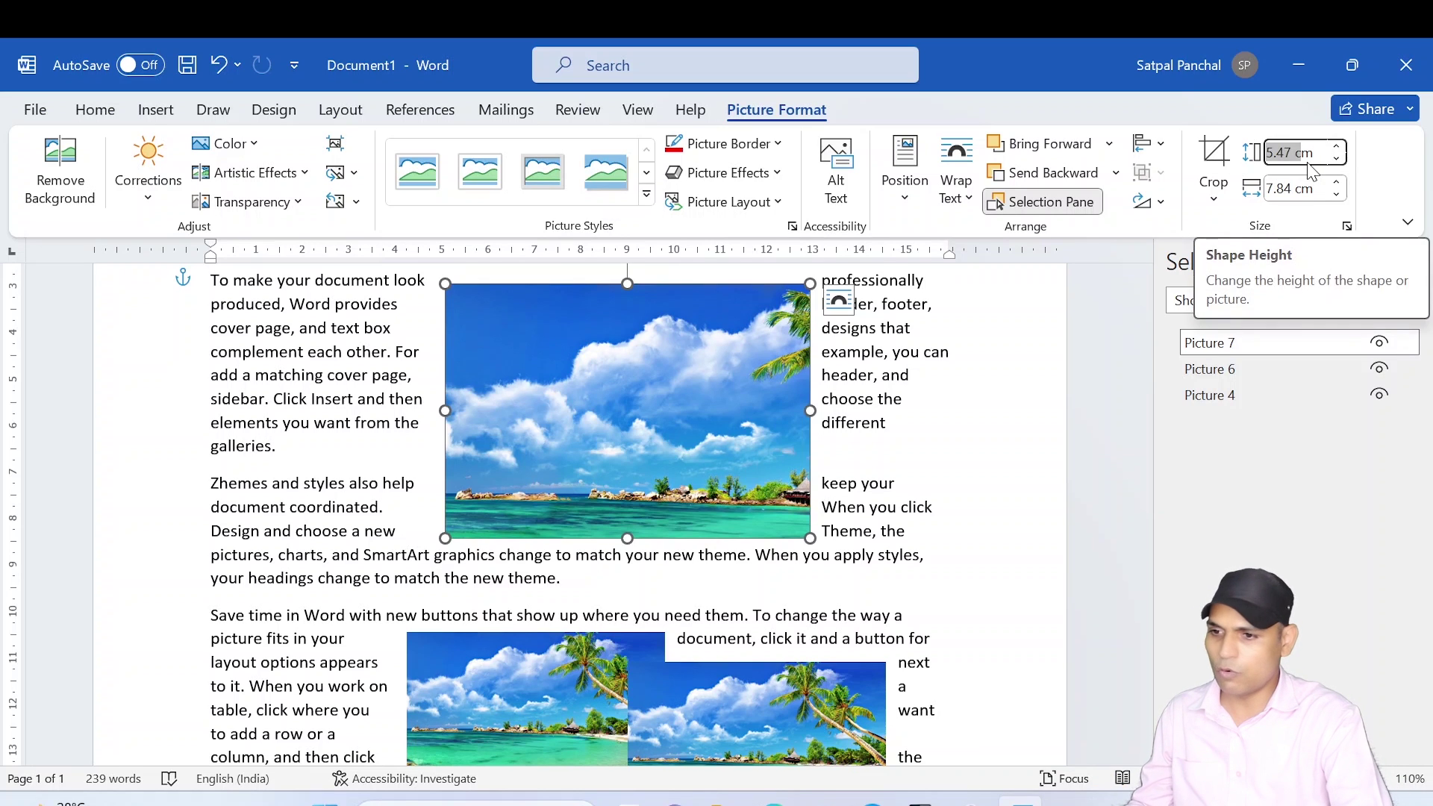
type("4")
key("Tab")
type("4")
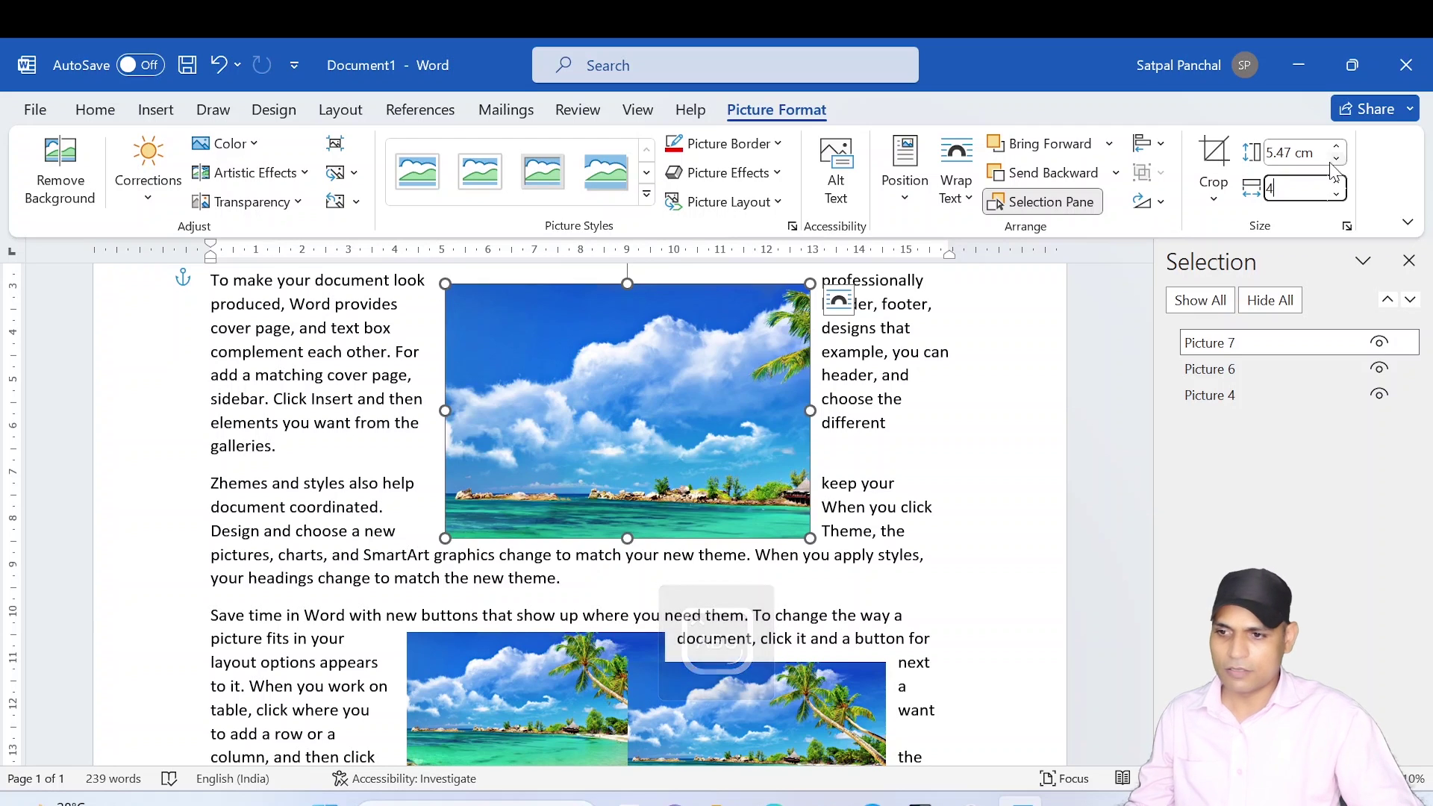
key("Tab")
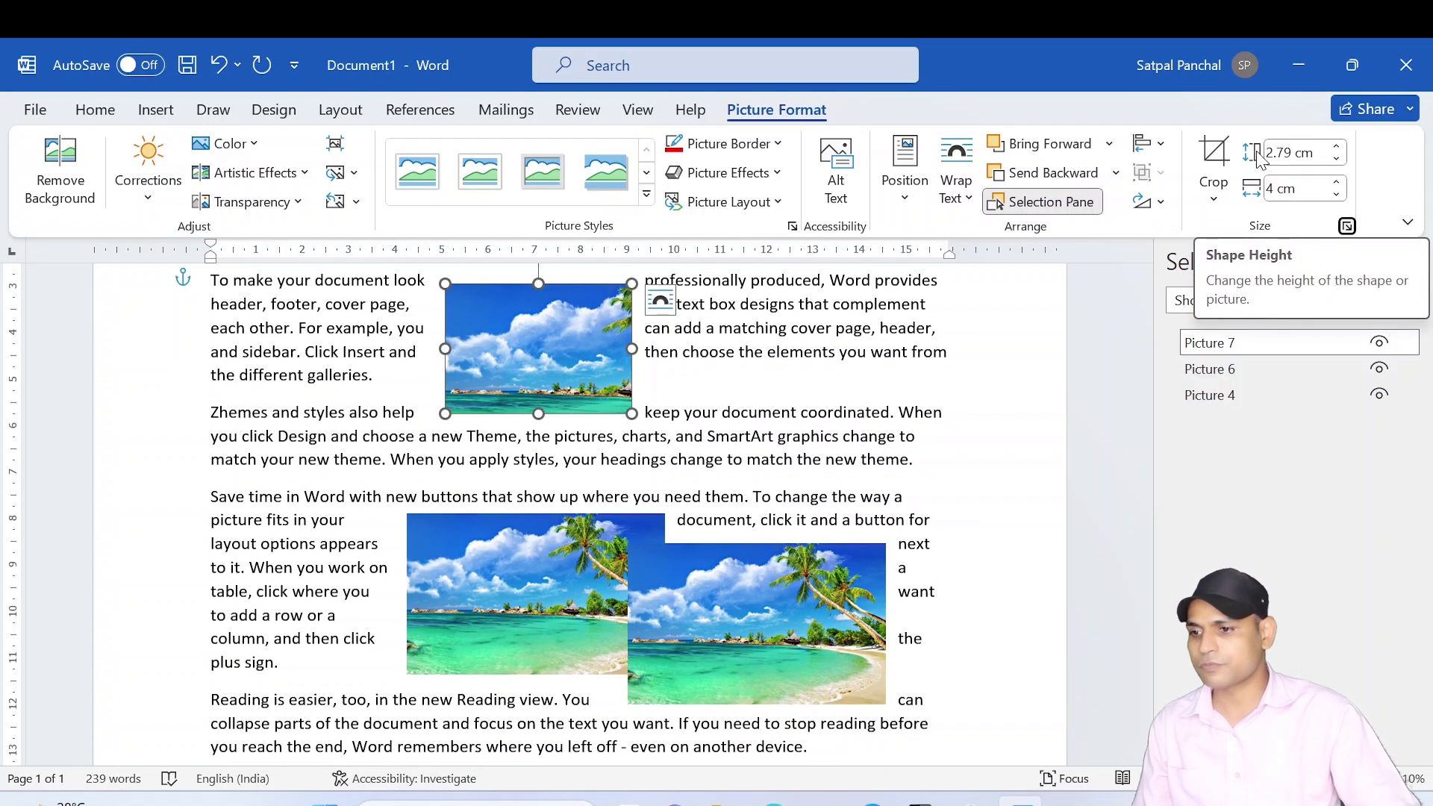
left_click_drag(571, 358, 710, 401)
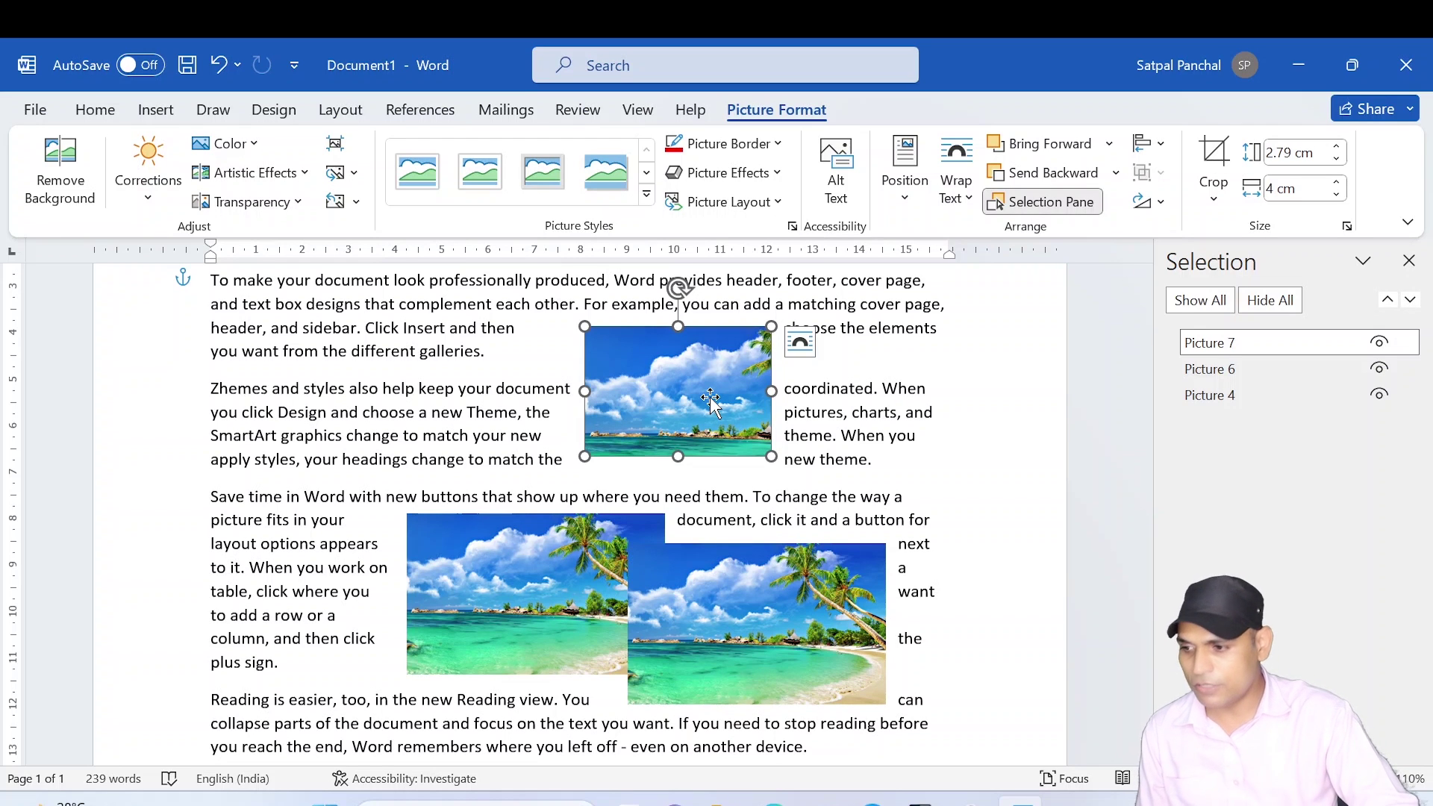